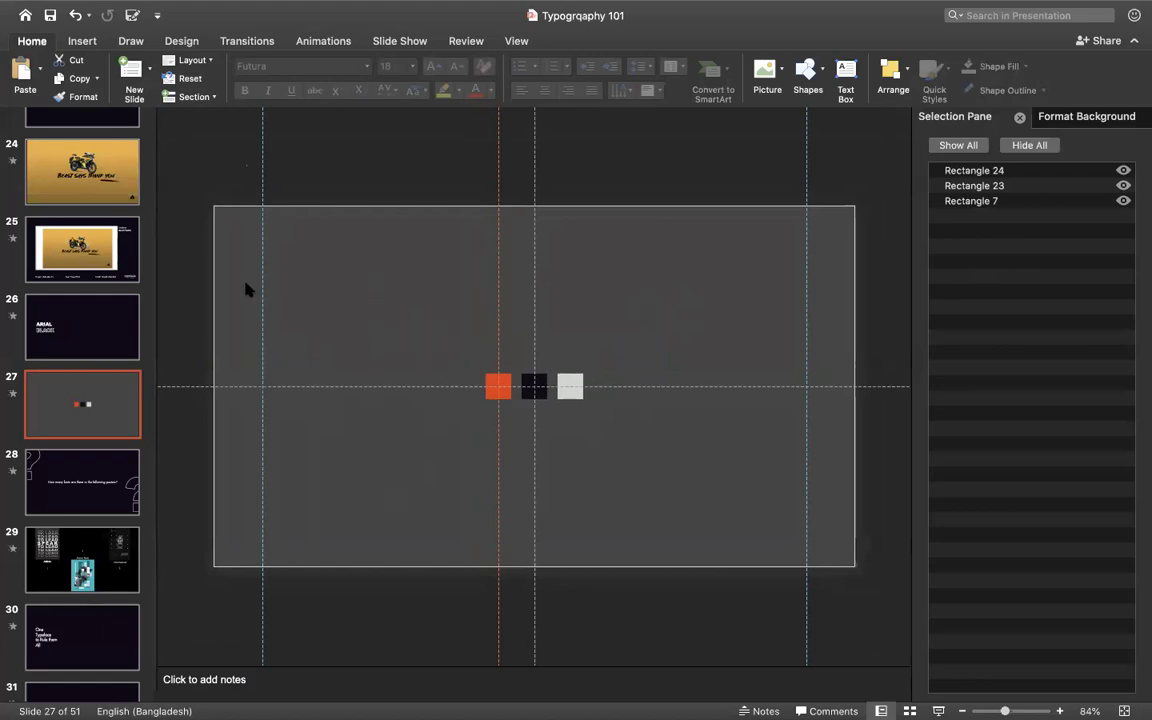
right_click(383, 312)
left_click(459, 285)
left_click_drag(498, 297, 459, 300)
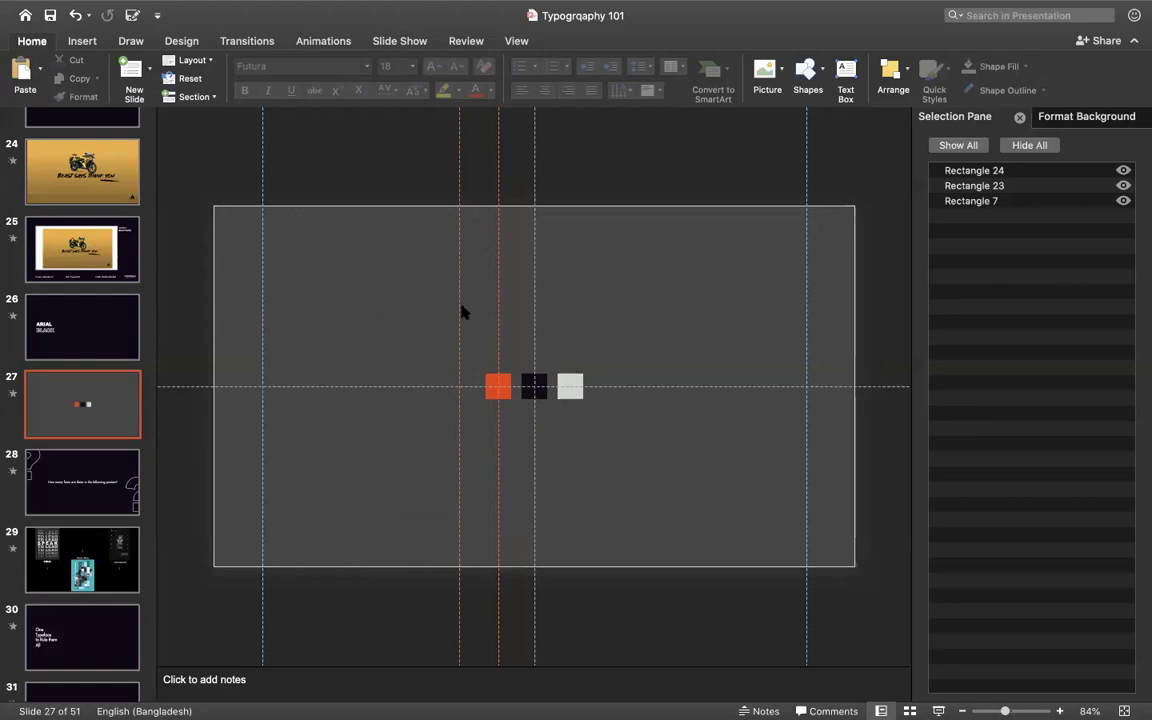
right_click(457, 302)
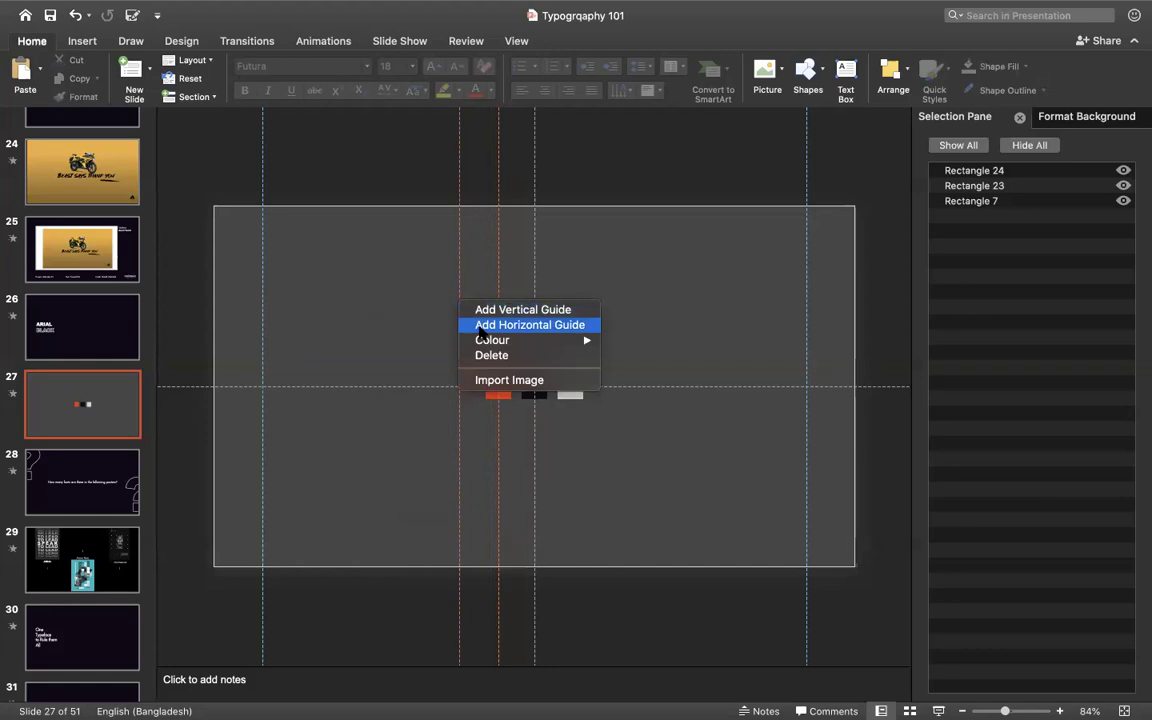
left_click(496, 356)
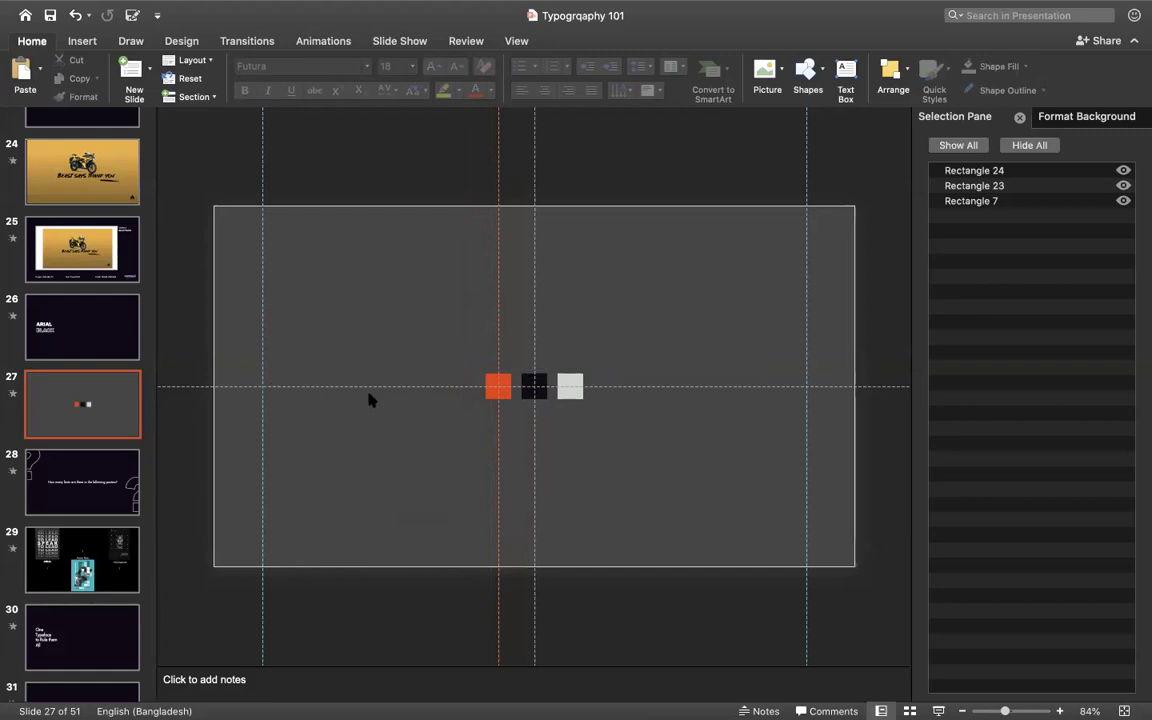
Move the dark square to the slide's upper-left corner and stretch it into a wide rectangle
left_click(499, 388)
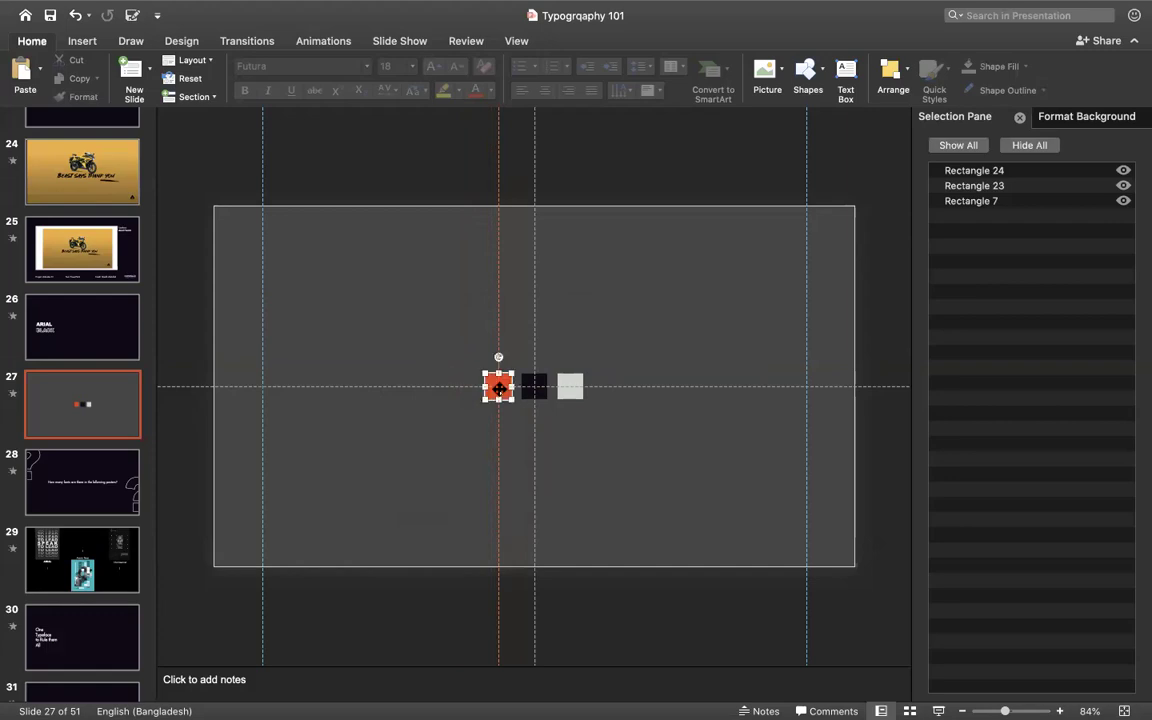
left_click(566, 355)
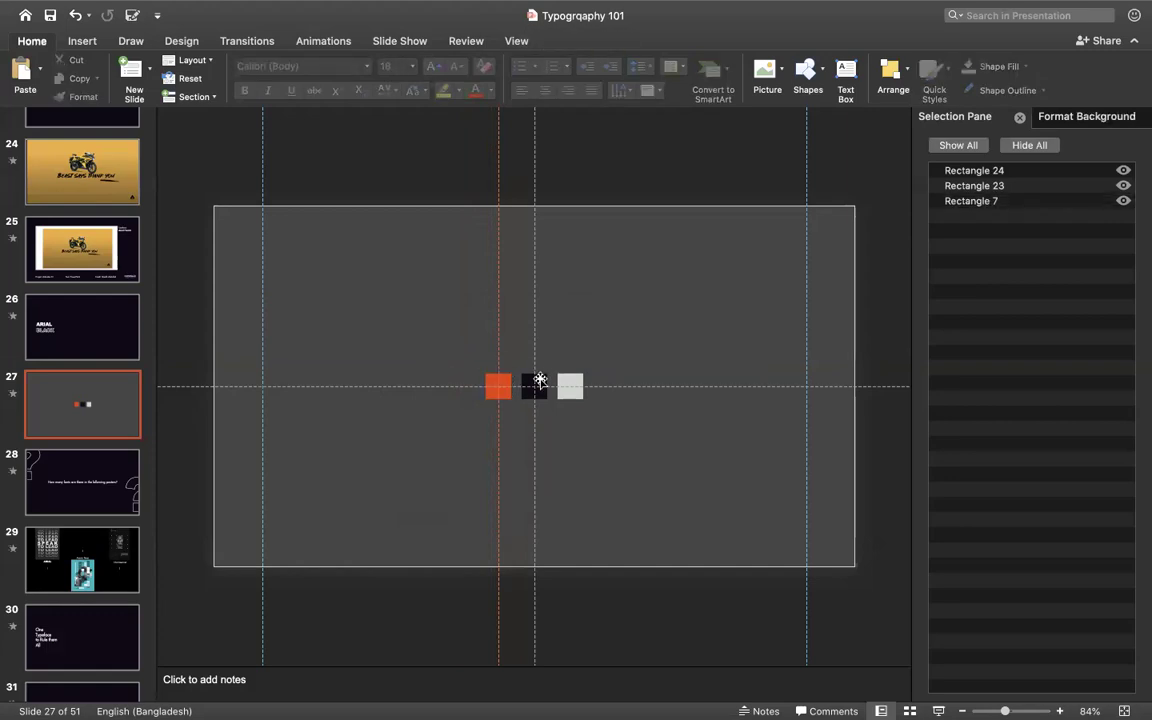
left_click(540, 383)
left_click_drag(540, 386, 432, 334)
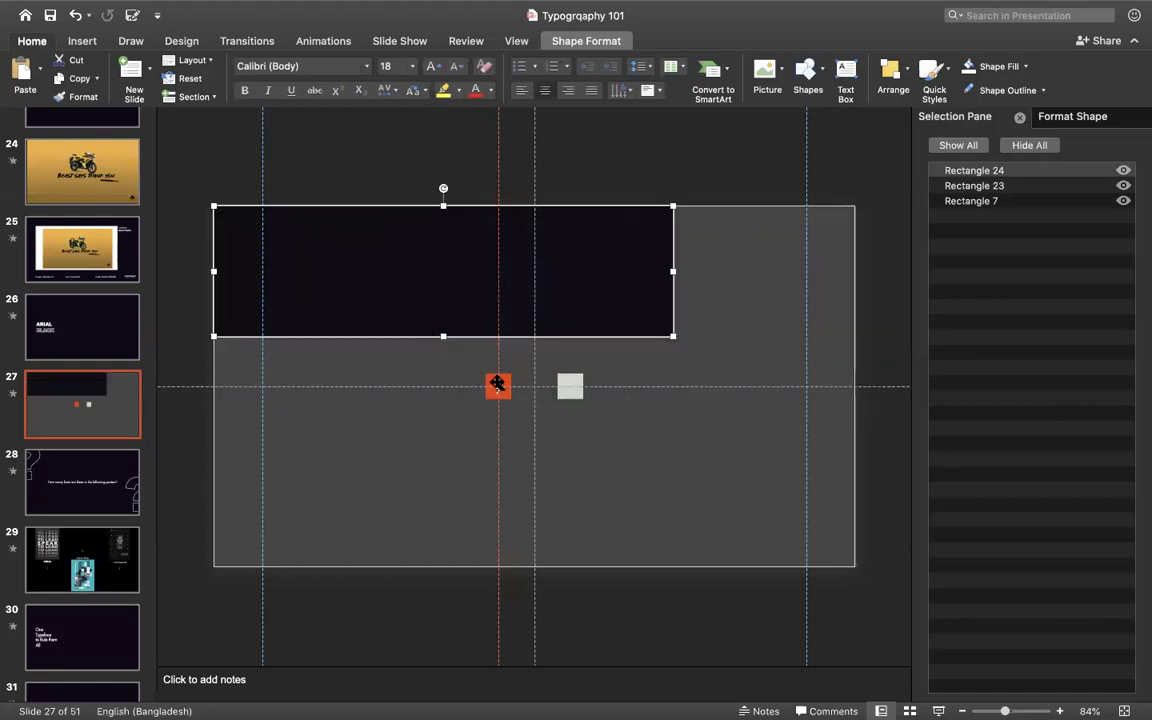
Move the orange and light grey squares together off the slide, just below its lower edge
left_click(498, 385)
left_click(569, 386, "shift")
left_click_drag(569, 386, 540, 620)
Enlarge the dark rectangle until it covers the entire slide
left_click(506, 247)
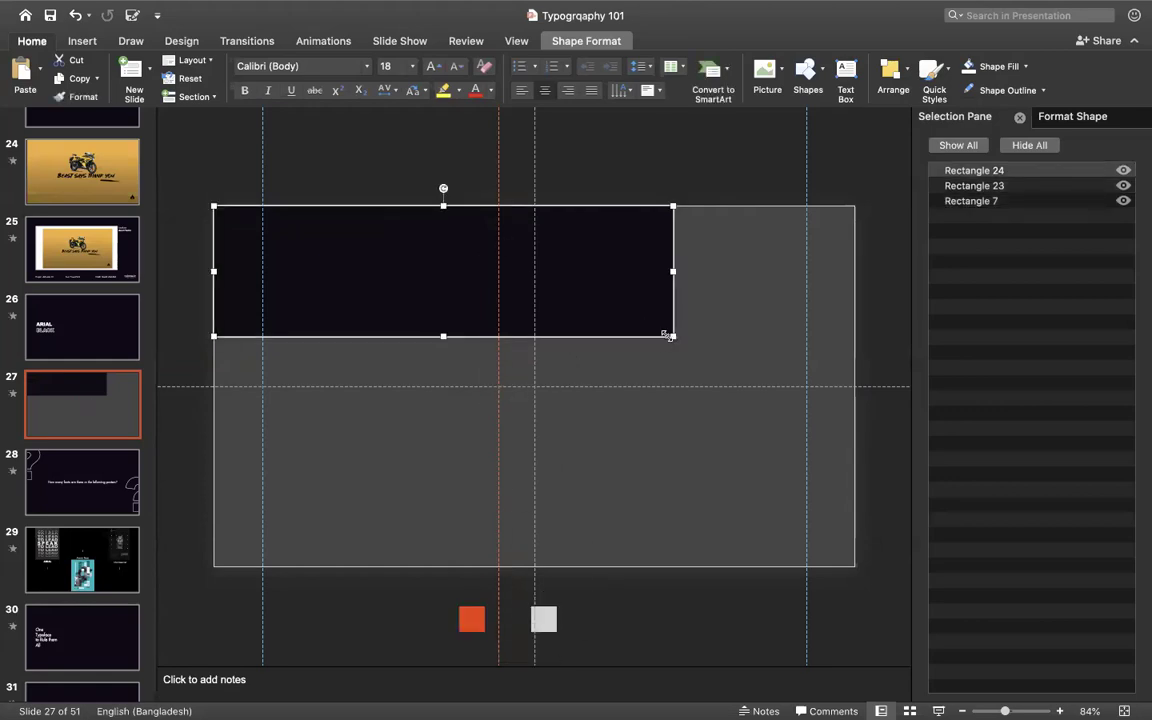
left_click_drag(670, 336, 855, 568)
left_click(472, 619)
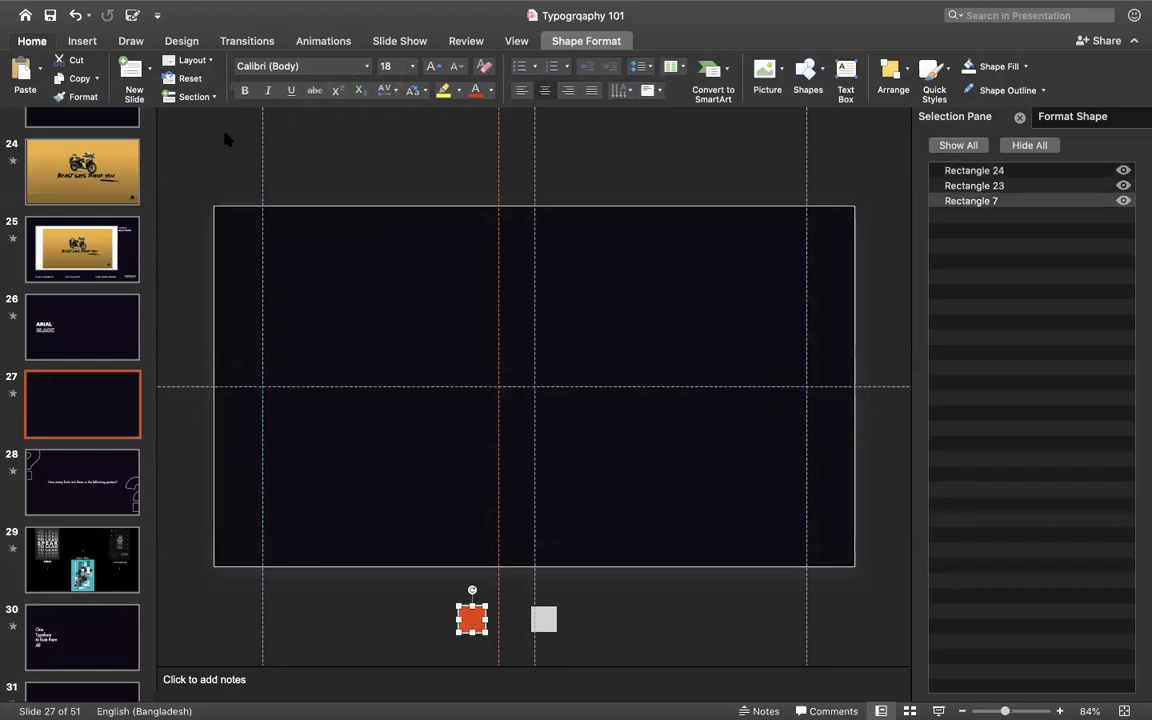
Insert a text box reading <TEAM> near the slide's centre and colour its text orange (DA4D24), sampled from the orange square
left_click(846, 78)
left_click_drag(443, 349, 575, 428)
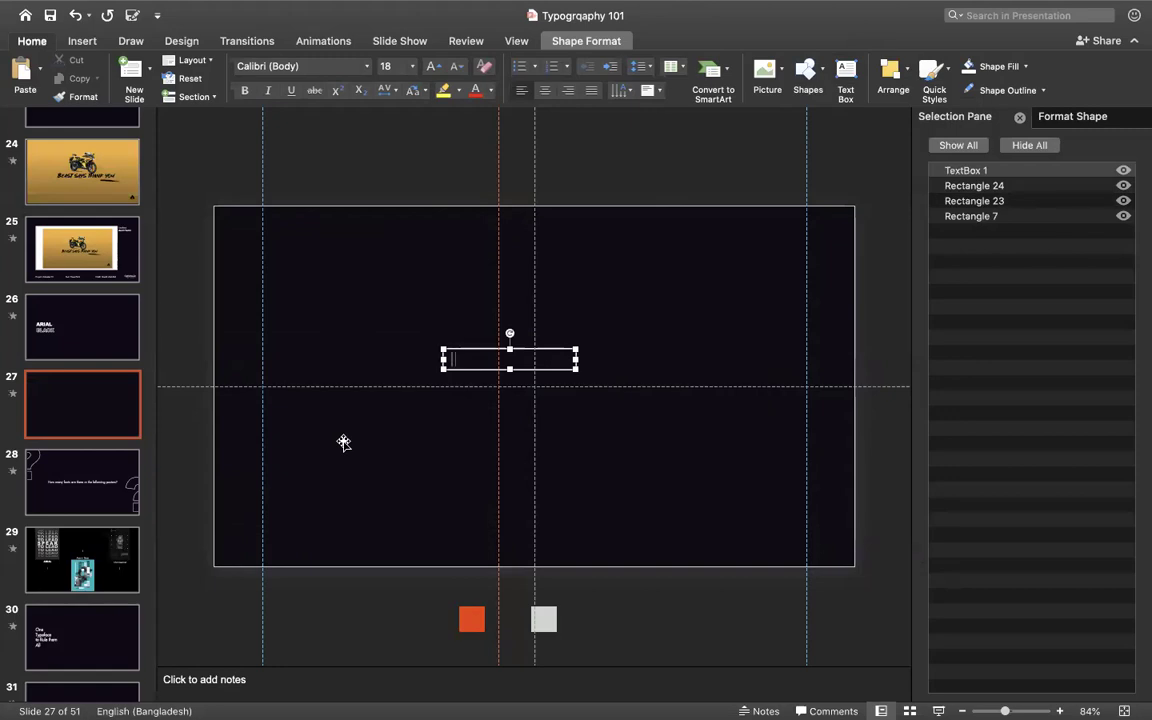
key("super+a")
left_click(490, 90)
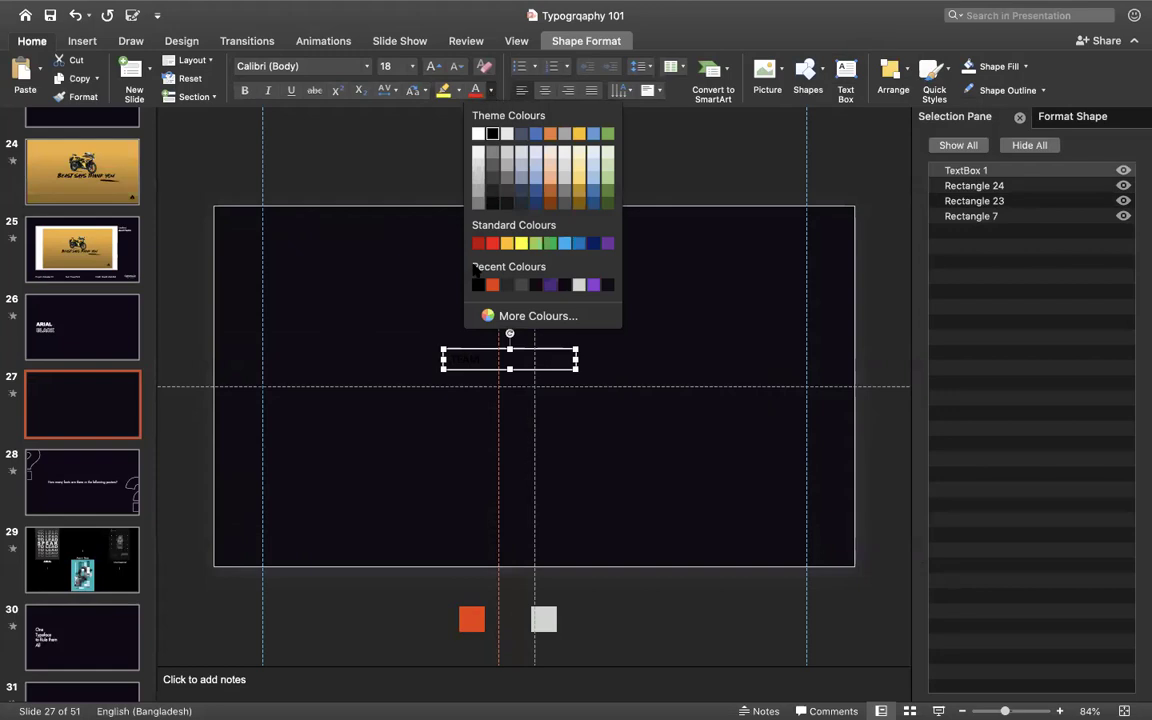
left_click(512, 315)
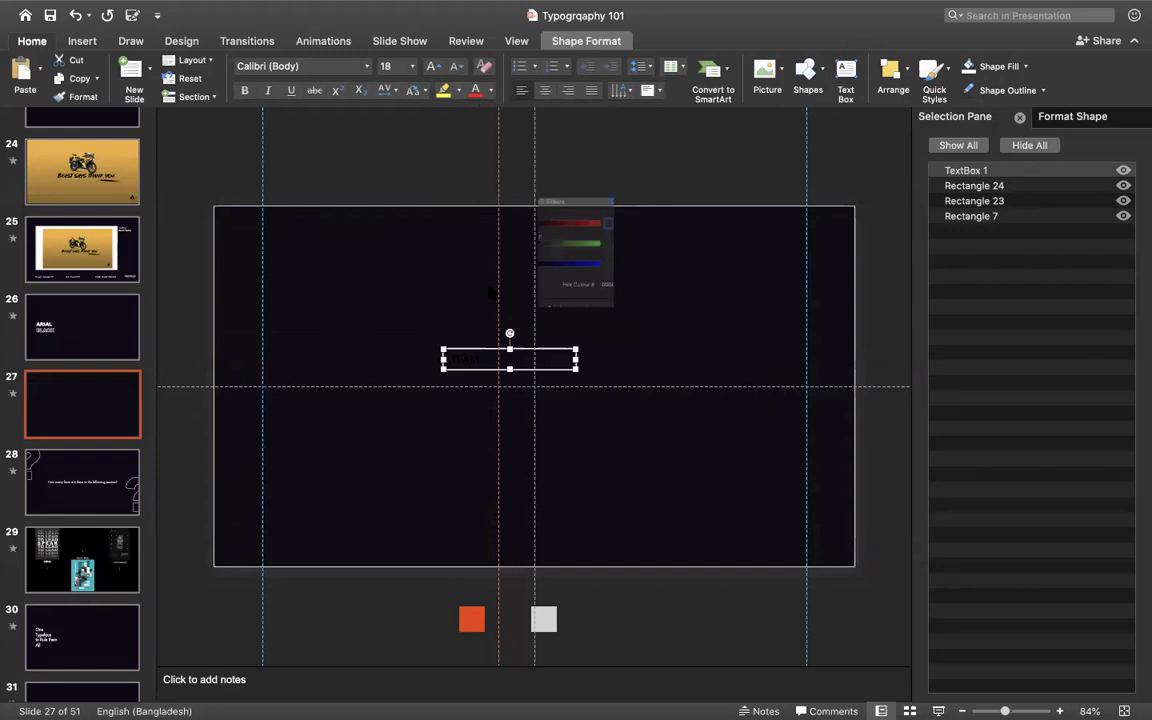
left_click(529, 350)
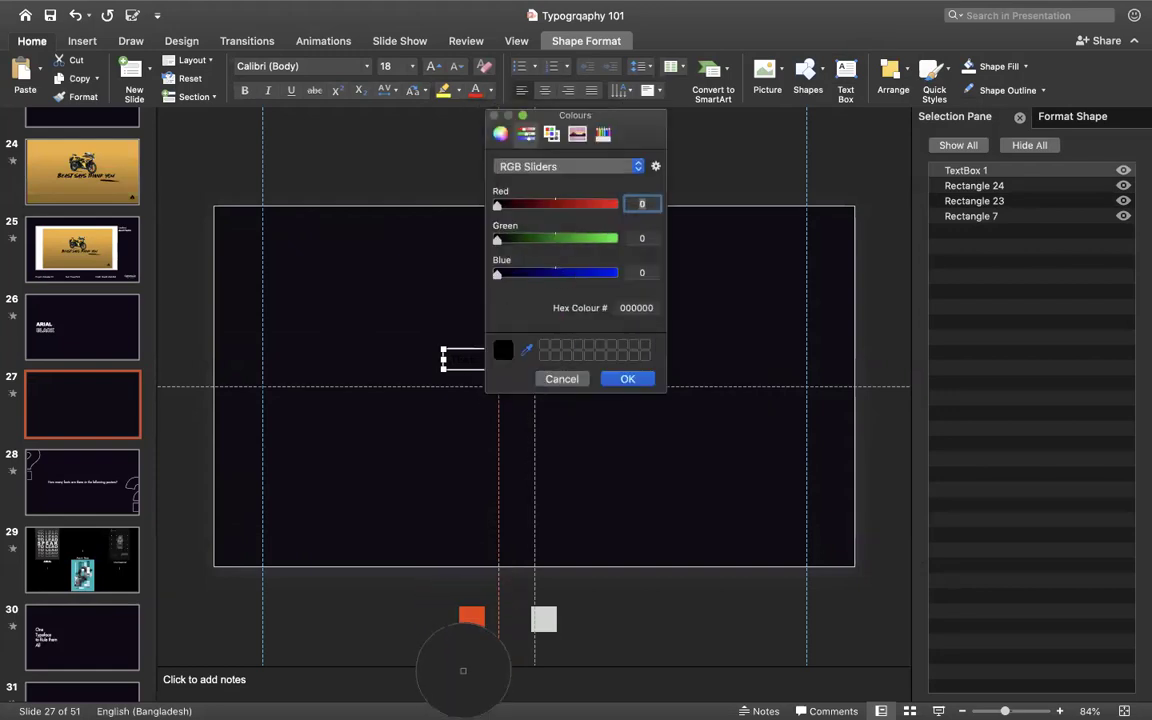
left_click(472, 622)
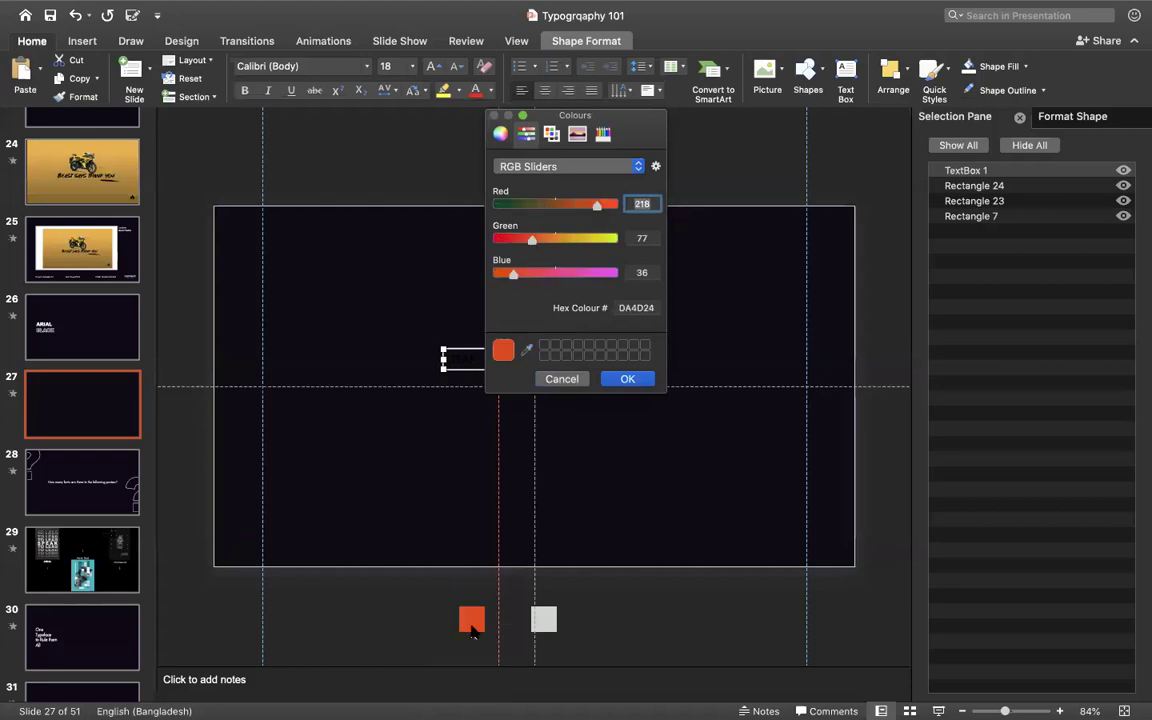
left_click(627, 379)
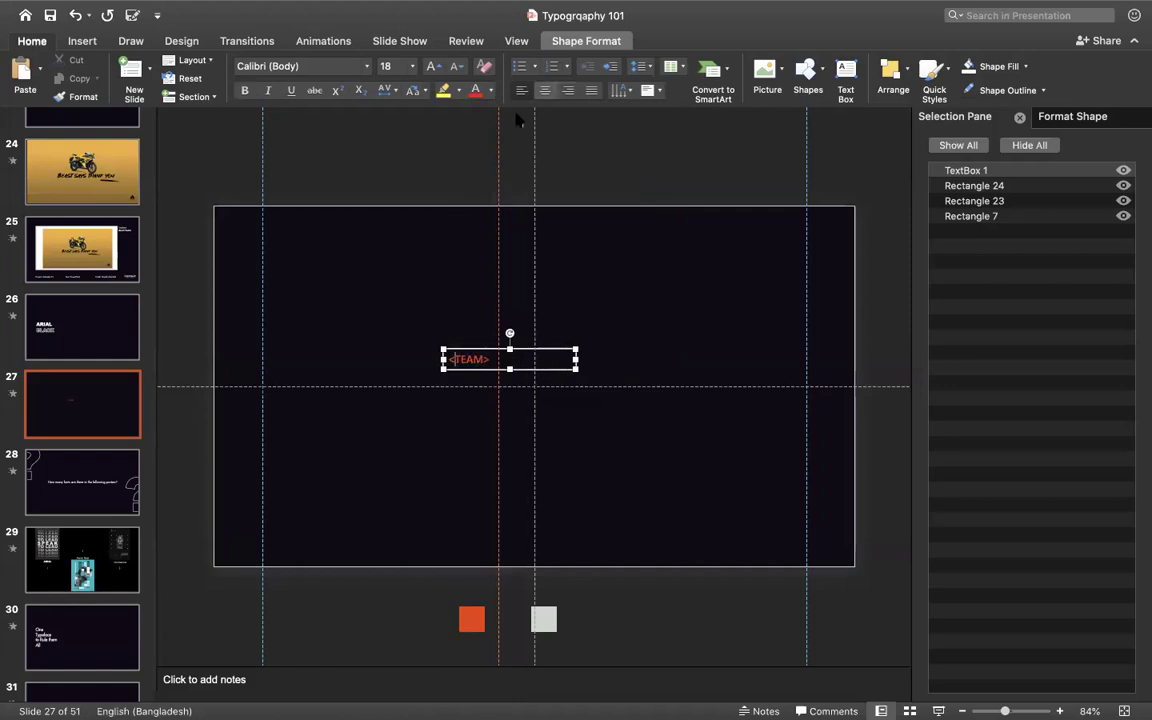
Centre-align the <TEAM> text and move its box to the centre of the slide
left_click(544, 90)
left_click_drag(540, 353, 480, 365)
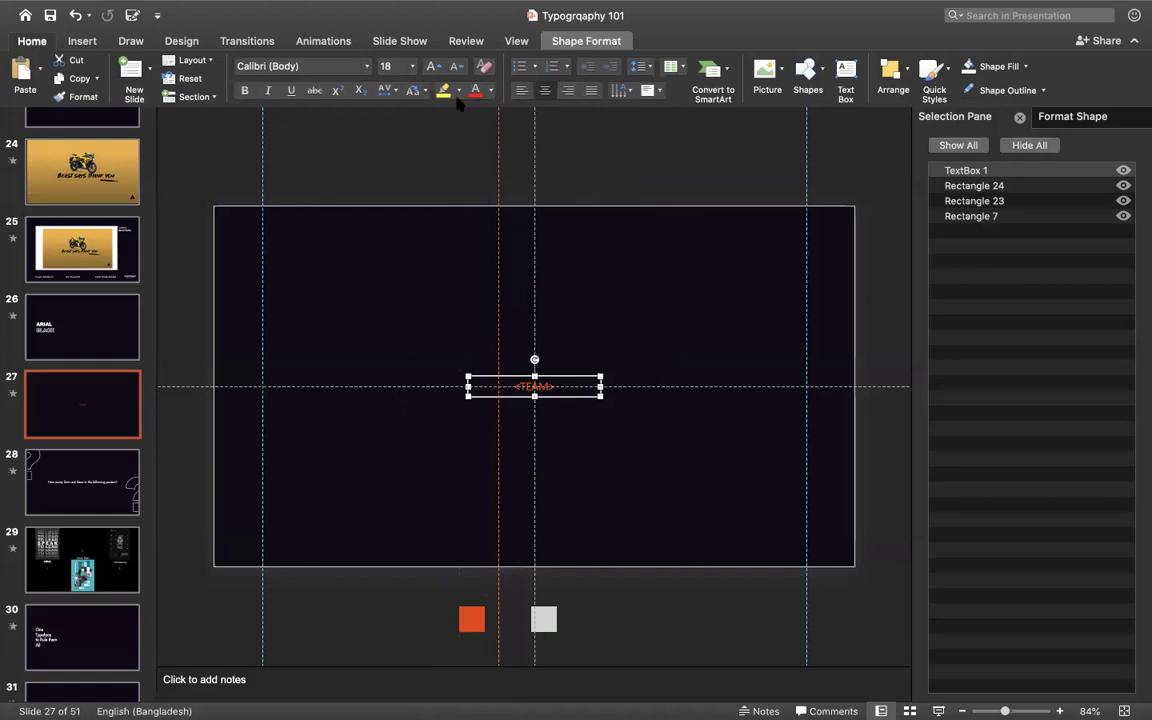
Set the font of the <TEAM> text to Arial Black
left_click(365, 67)
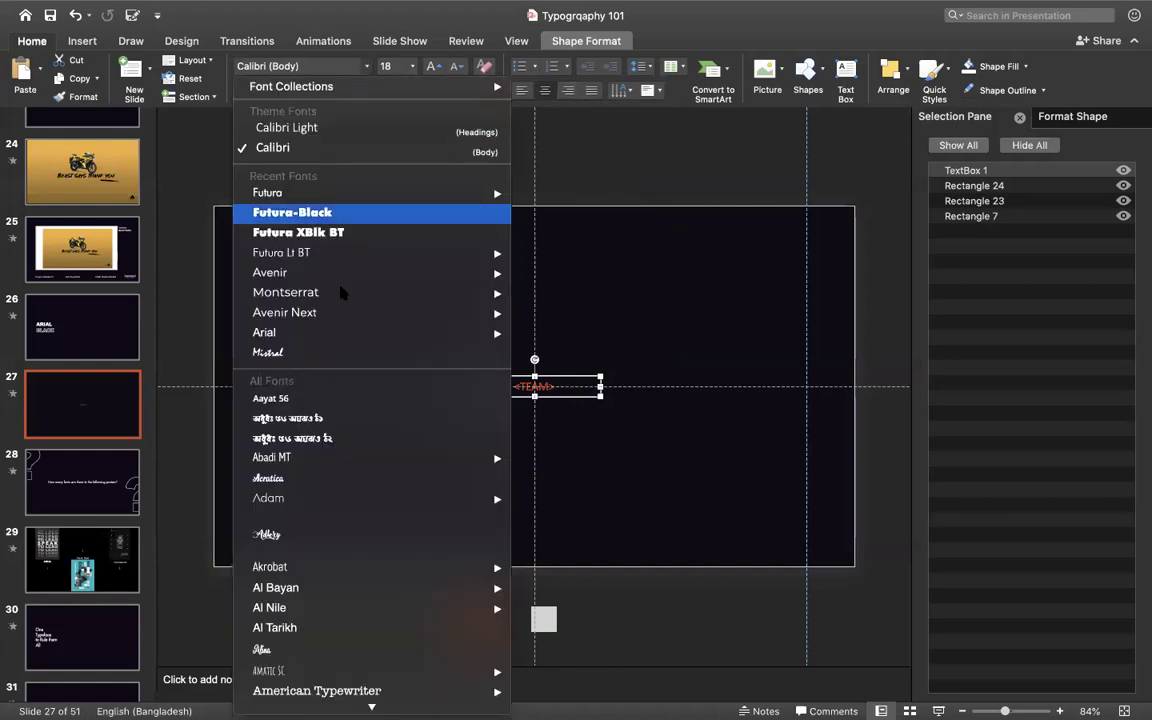
scroll(341, 290, "down", 1)
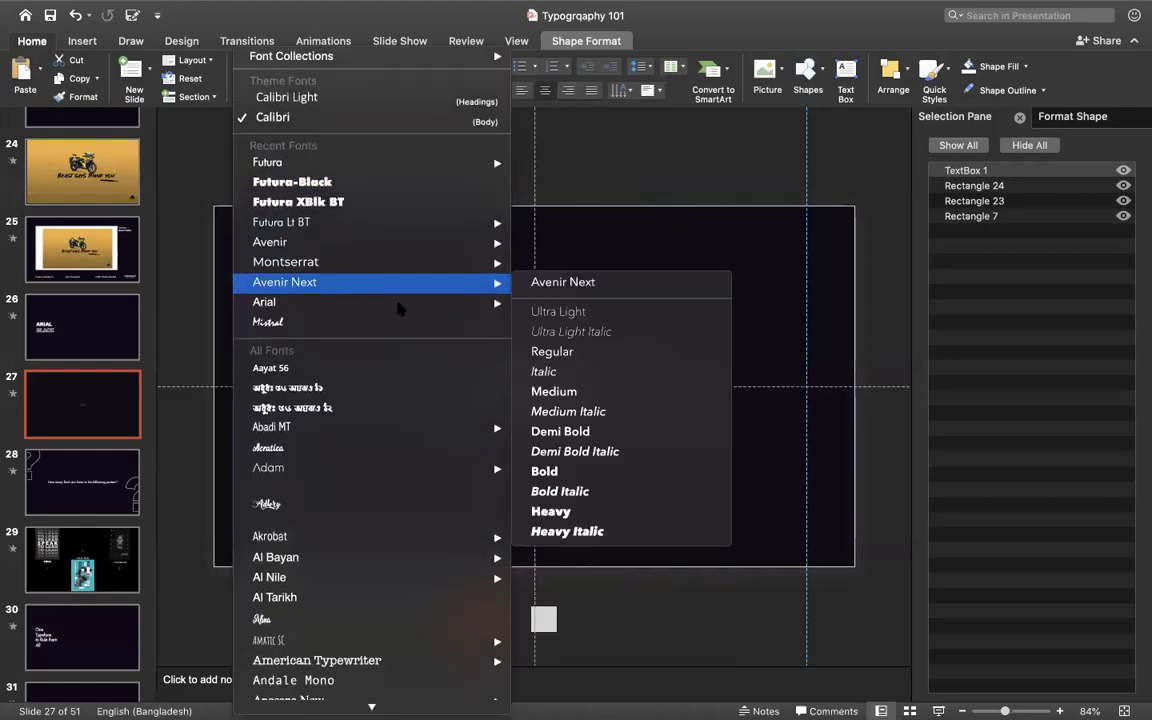
mouse_move(380, 302)
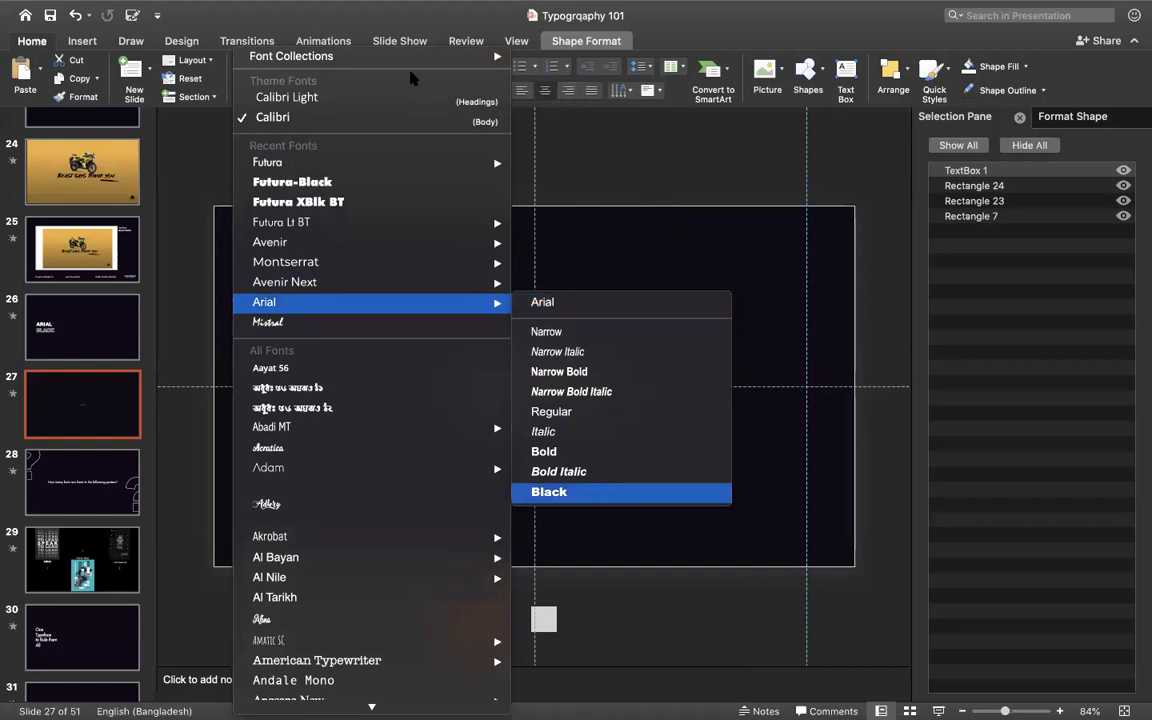
left_click(549, 491)
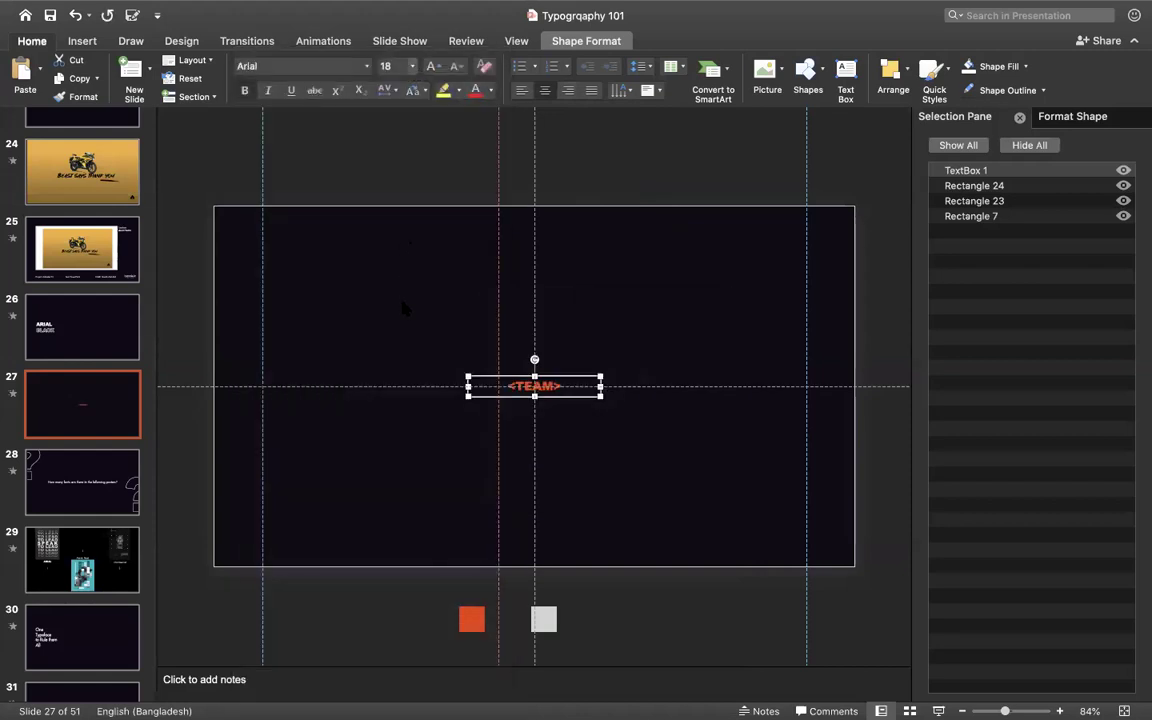
Set the <TEAM> text size to 40 and recentre its box vertically on the slide
left_click(411, 66)
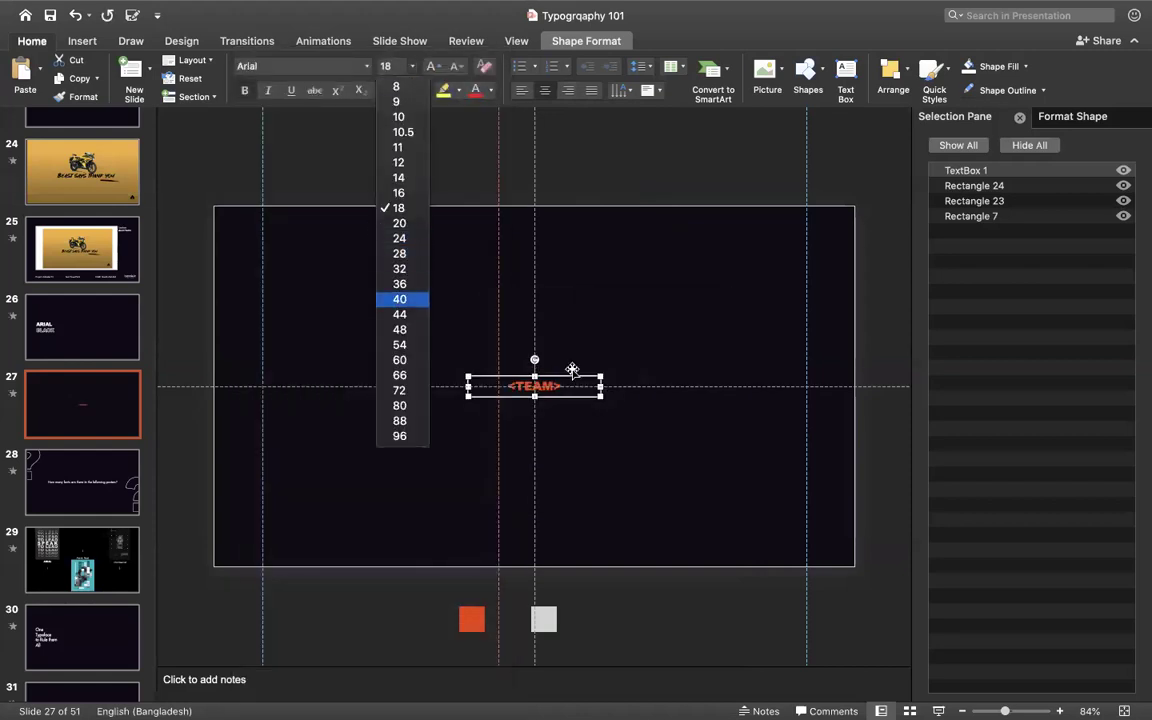
key("Return")
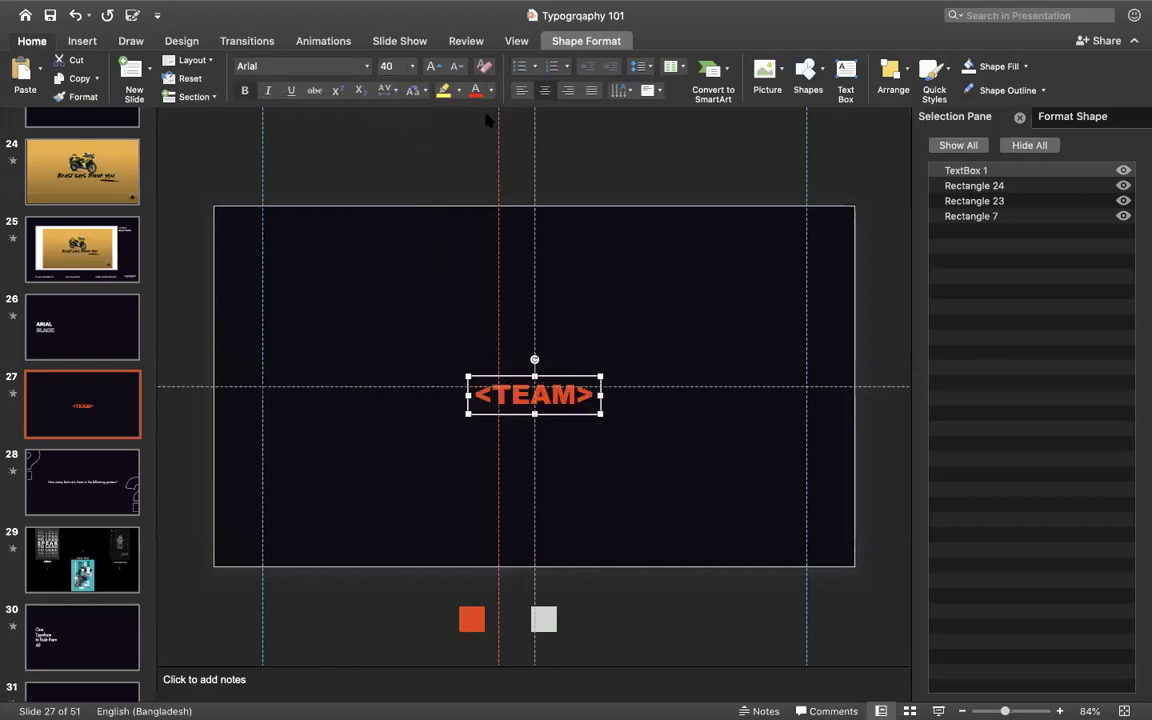
key("Up")
key("Up")
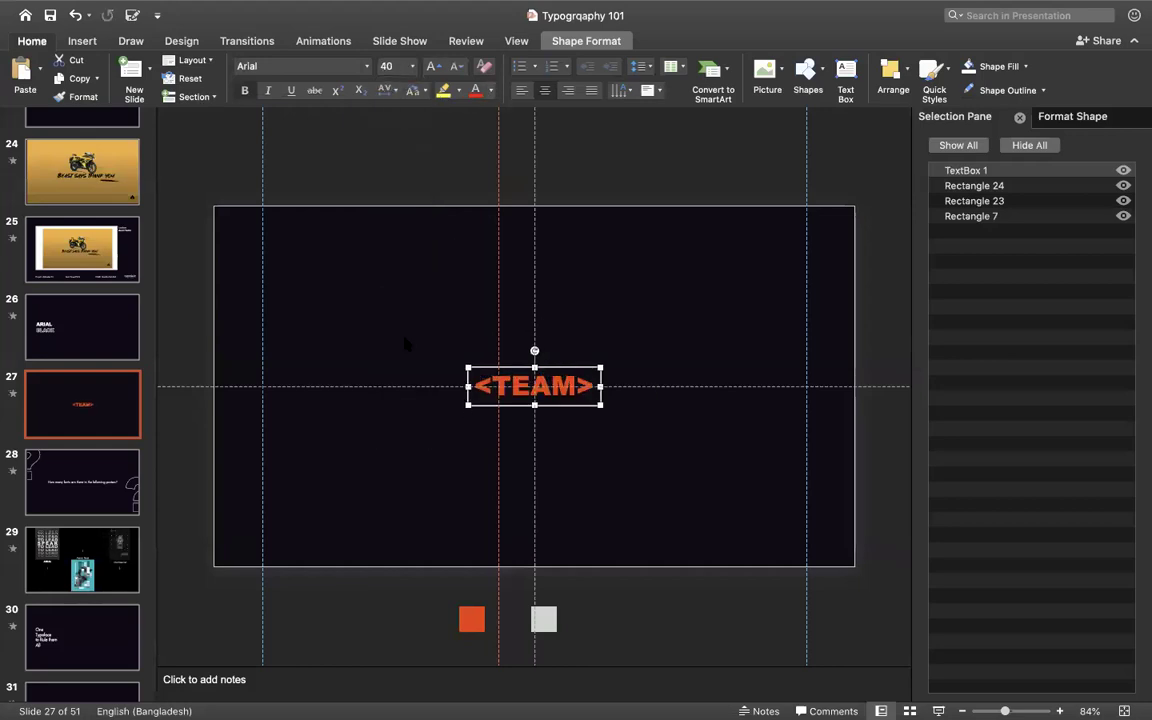
Set the <TEAM> text size to 54, widen its box to fit one line and recentre it on the slide
left_click(411, 66)
left_click(364, 316)
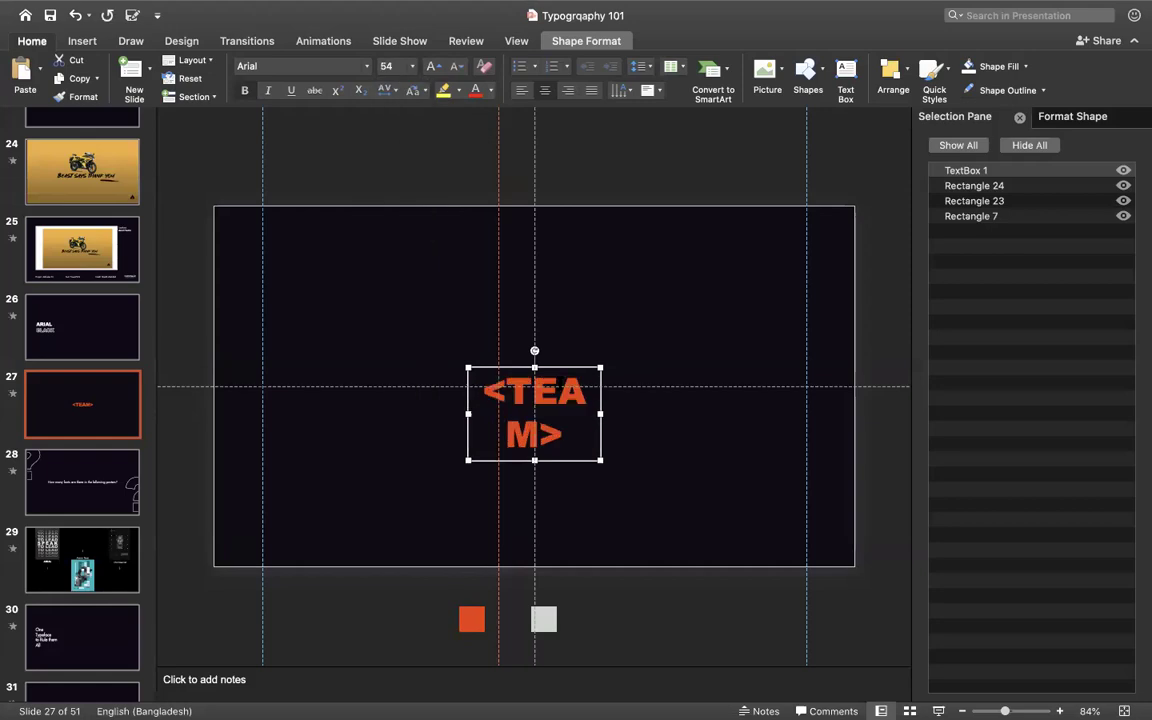
left_click(602, 407)
left_click(599, 411)
mouse_move(600, 368)
left_mouse_down()
mouse_move(612, 371)
mouse_move(584, 370)
left_mouse_up()
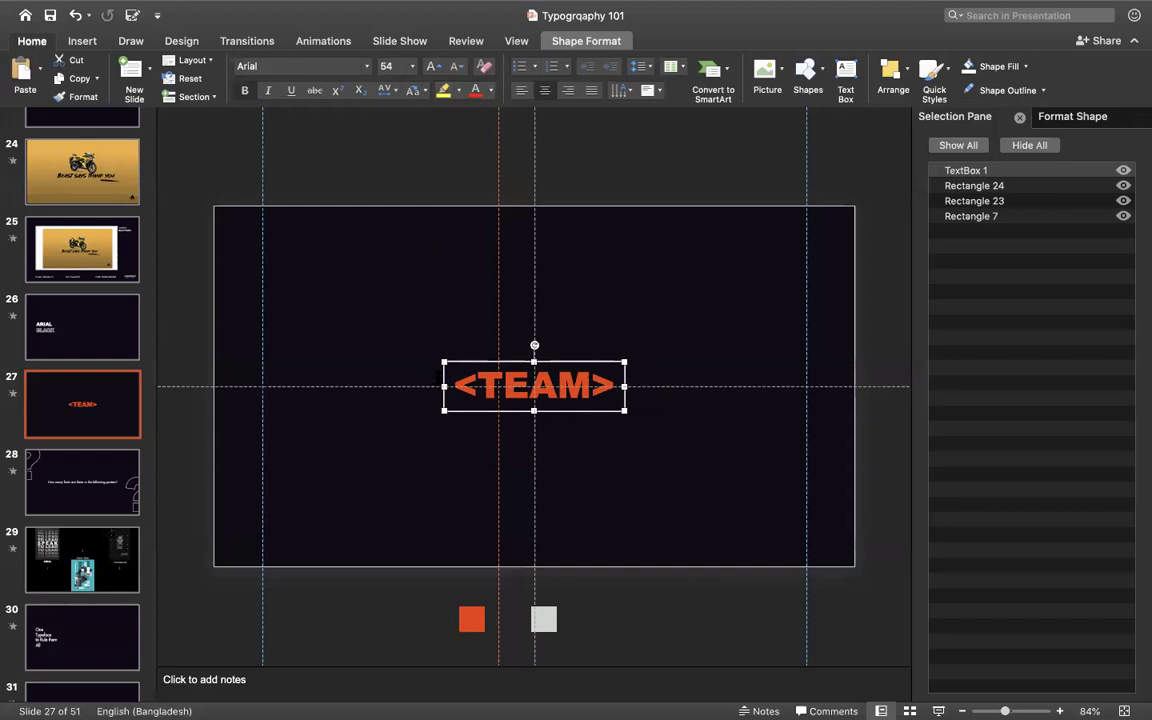
Set the <TEAM> text size to 80, widen its box to fit one line and recentre it on the slide
left_click(1093, 118)
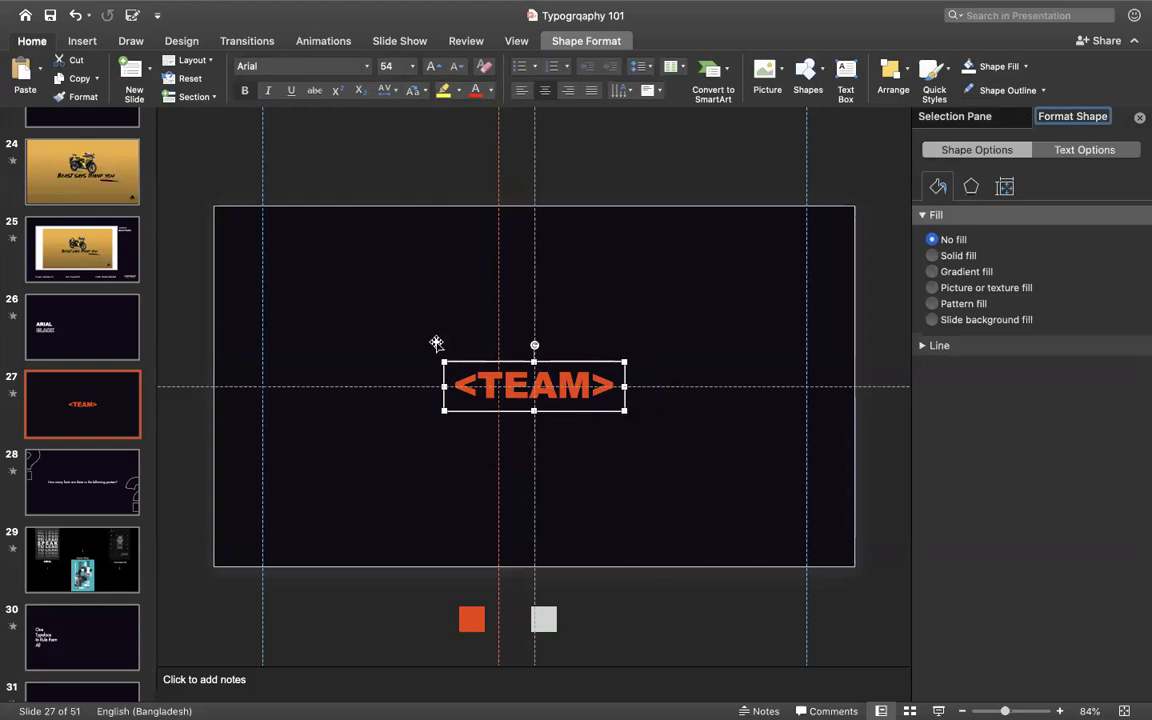
left_click(412, 66)
left_click(399, 405)
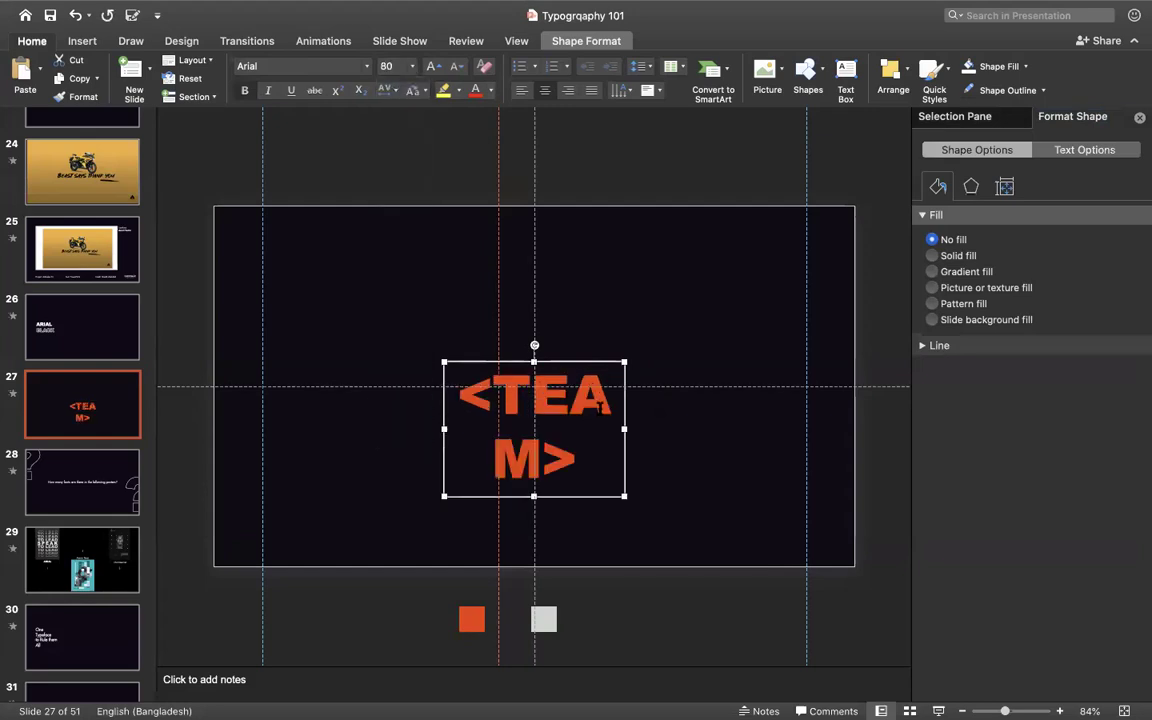
left_click_drag(623, 429, 706, 428)
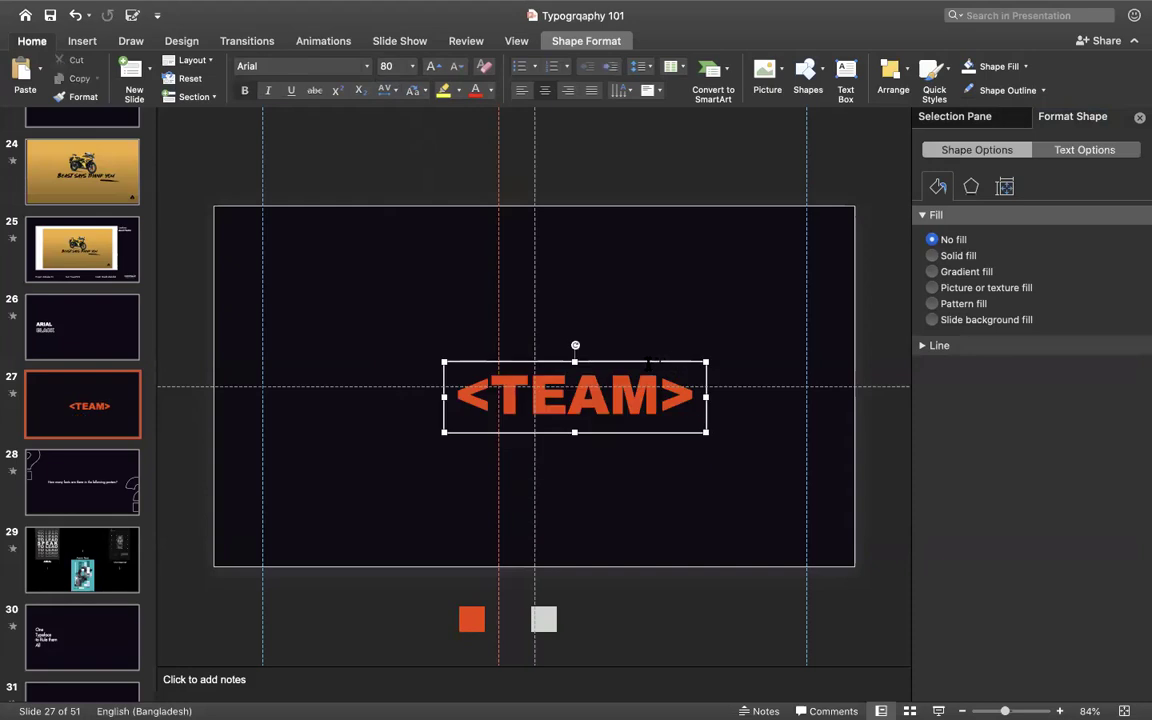
left_click_drag(648, 354, 609, 345)
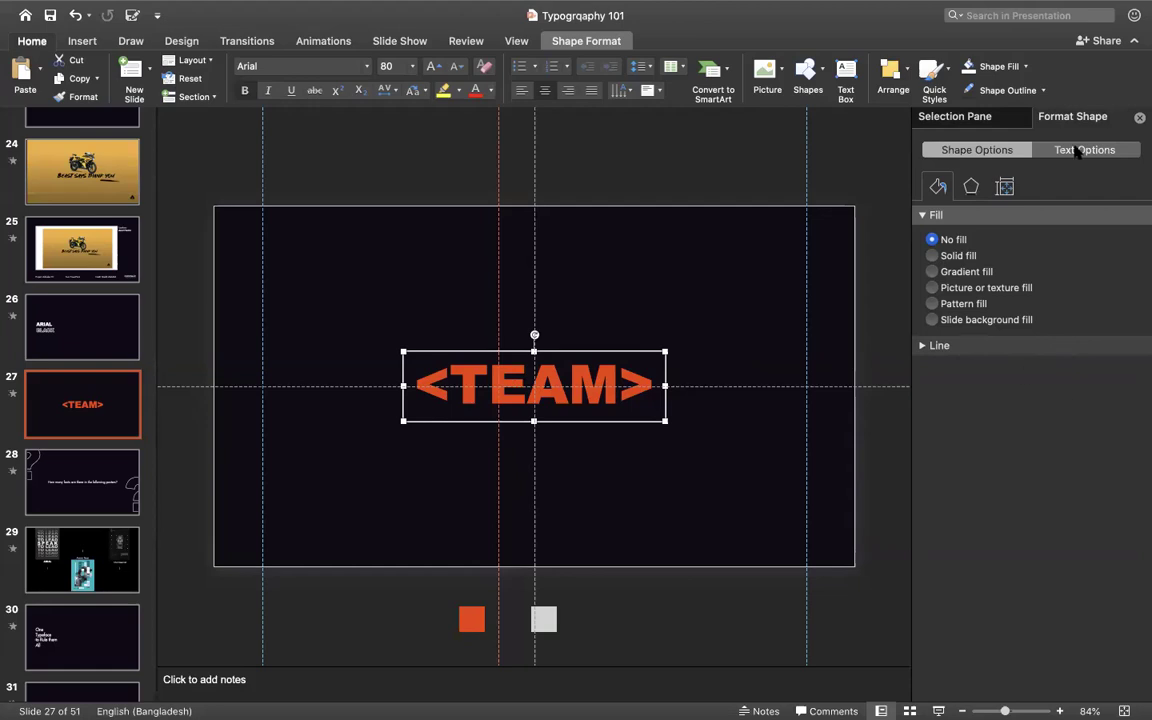
Give the <TEAM> text box a solid line as its border and try colouring that line orange
left_click(937, 345)
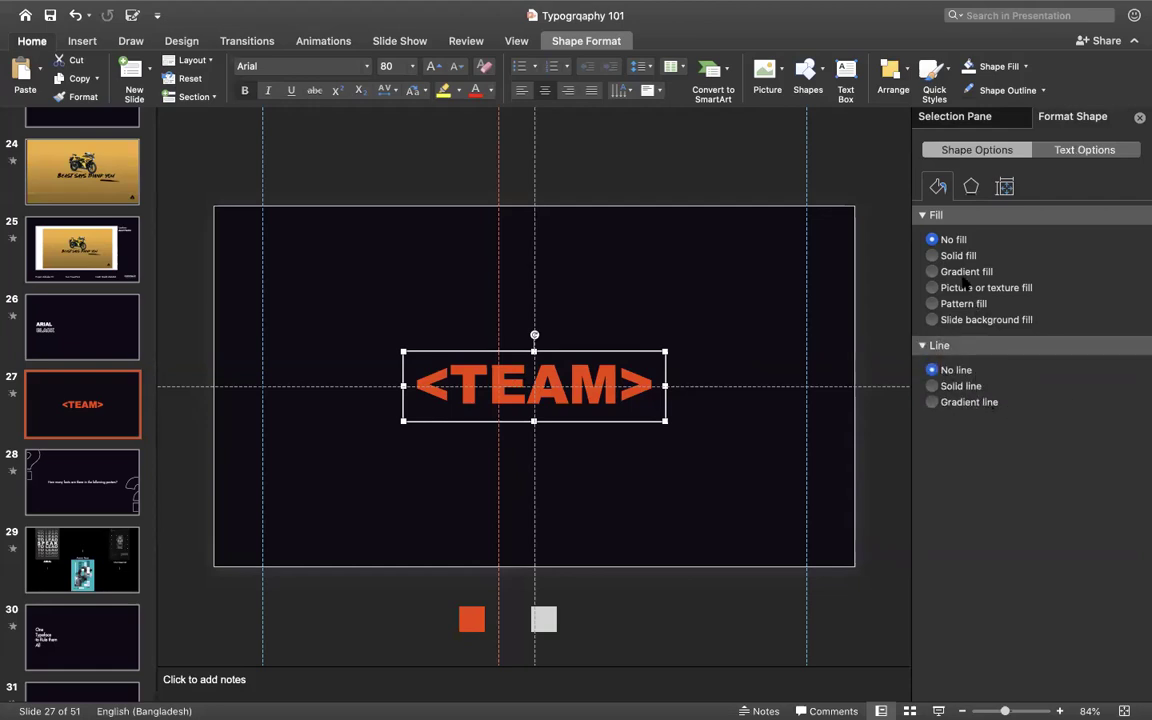
left_click(953, 390)
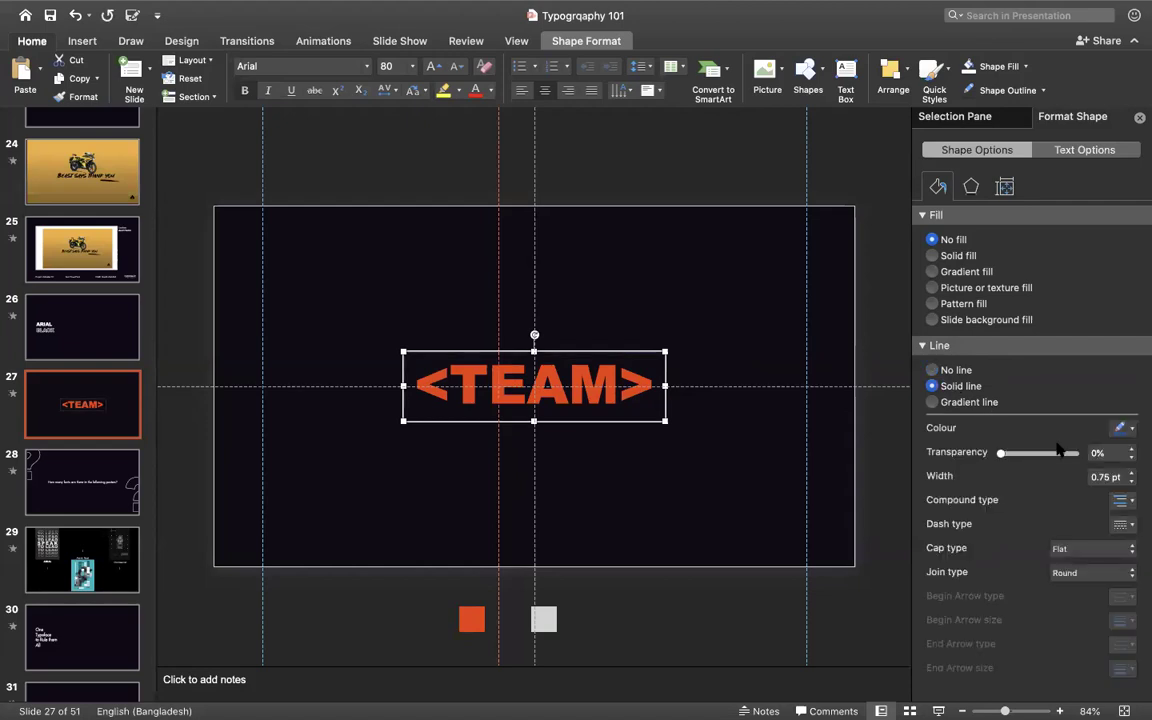
left_click(1131, 428)
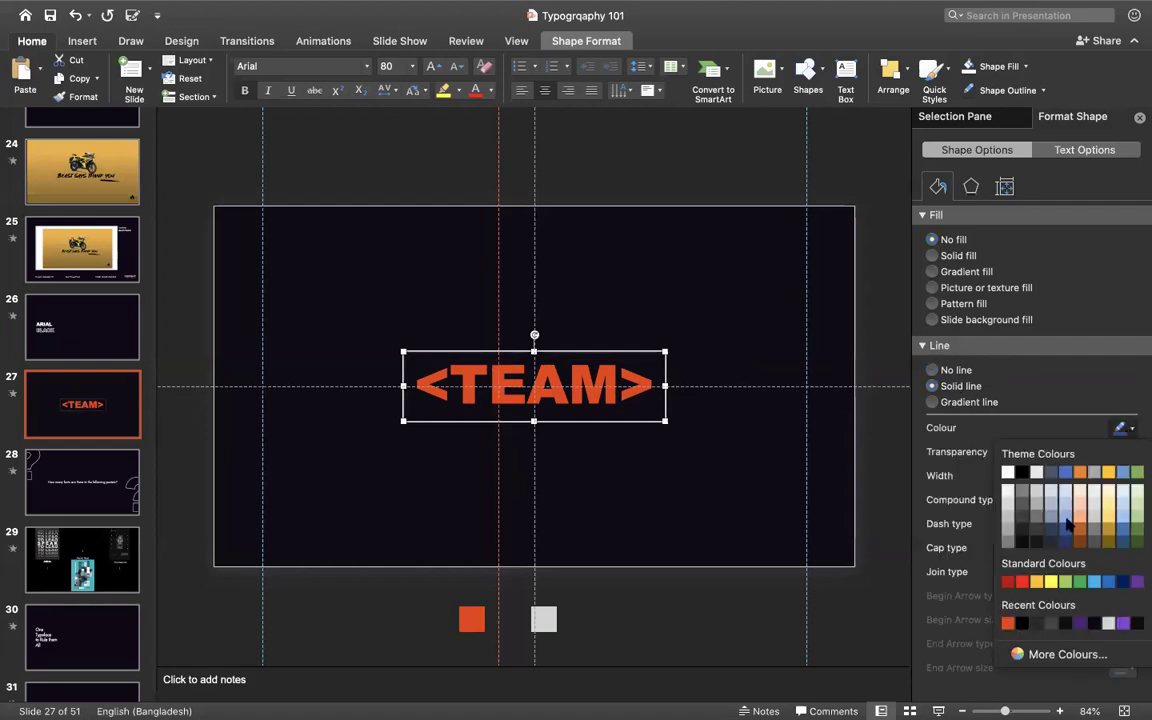
left_click(1005, 630)
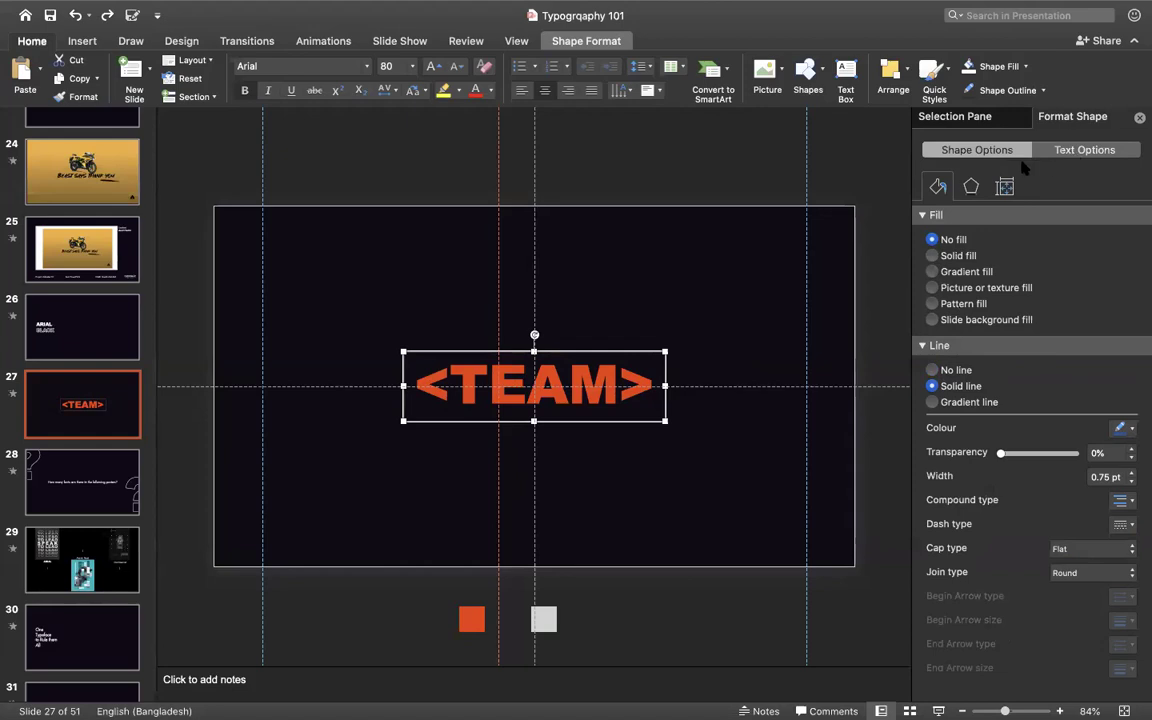
Remove the fill from the <TEAM> text by setting its text fill to No fill
left_click(1068, 150)
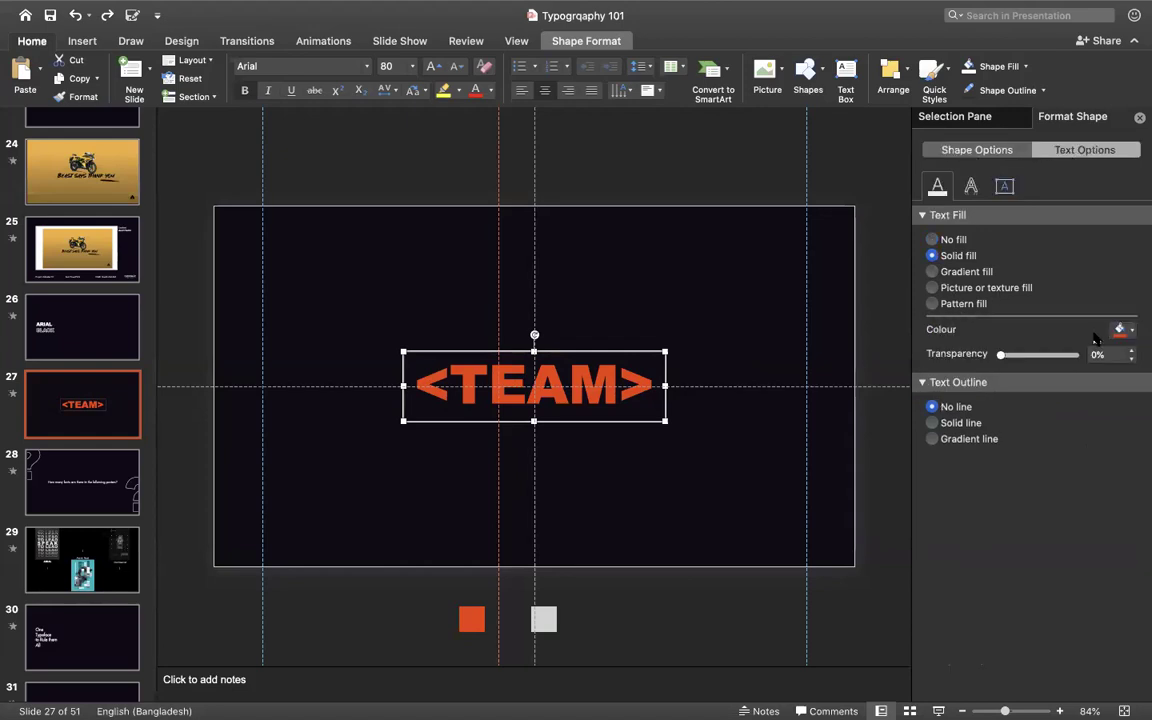
left_click(1123, 329)
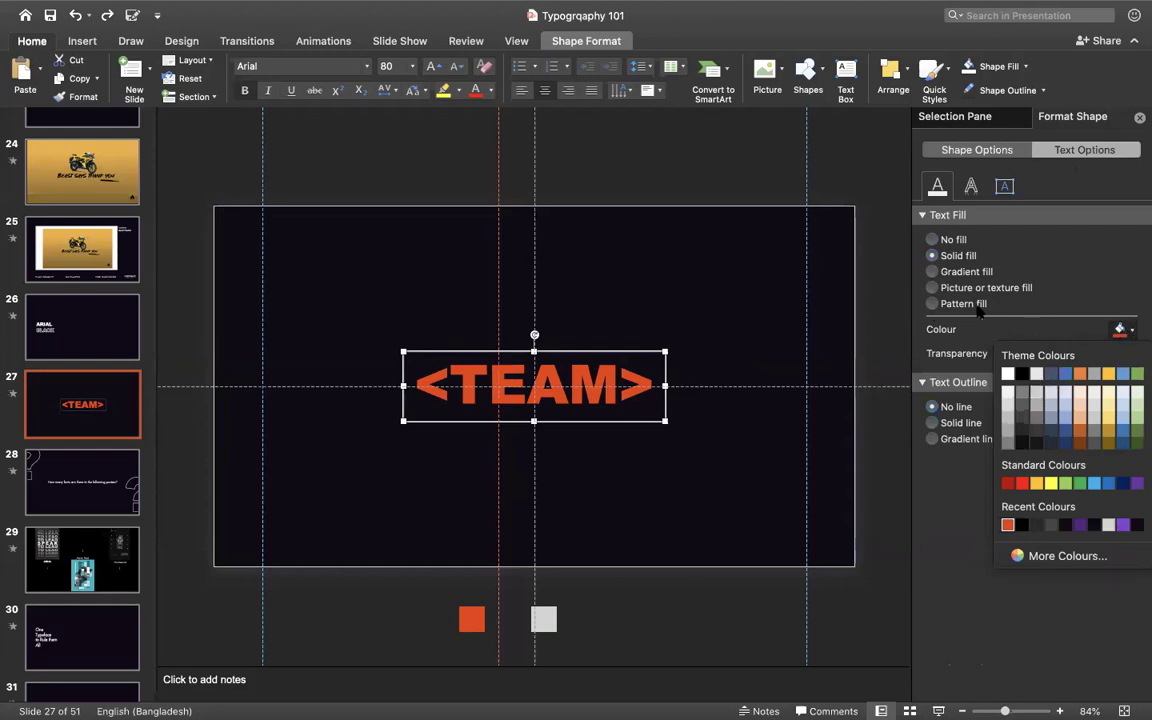
left_click(941, 238)
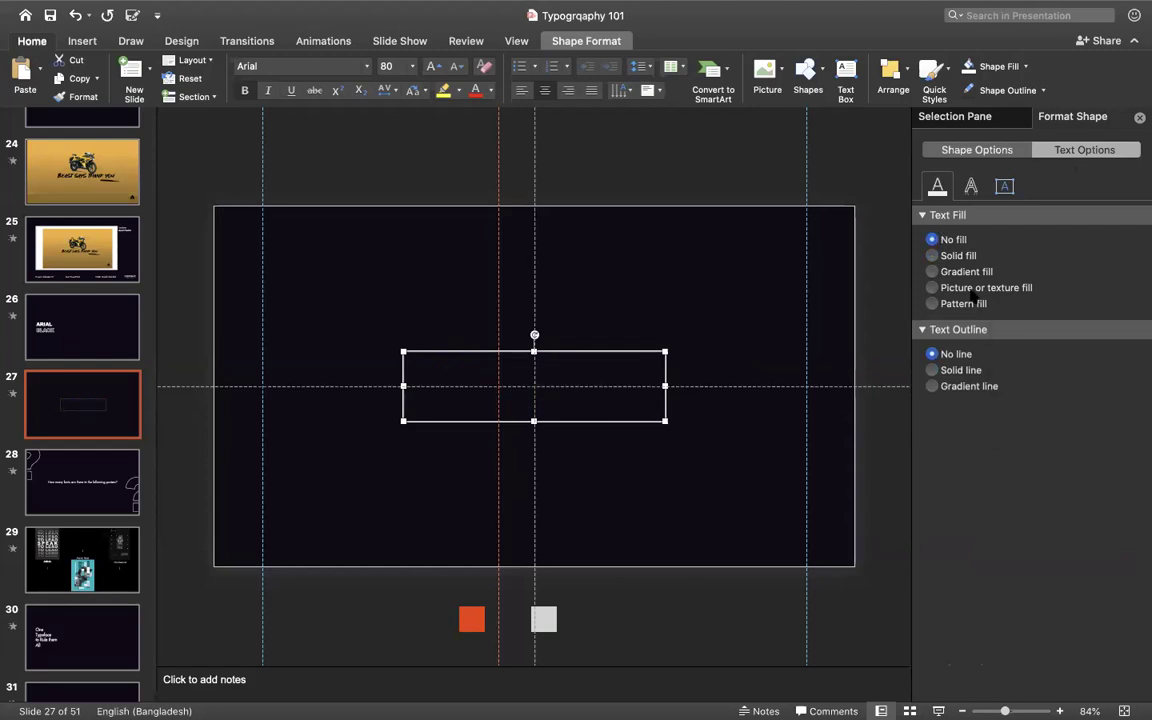
Give the <TEAM> lettering a solid orange text outline
left_click(958, 370)
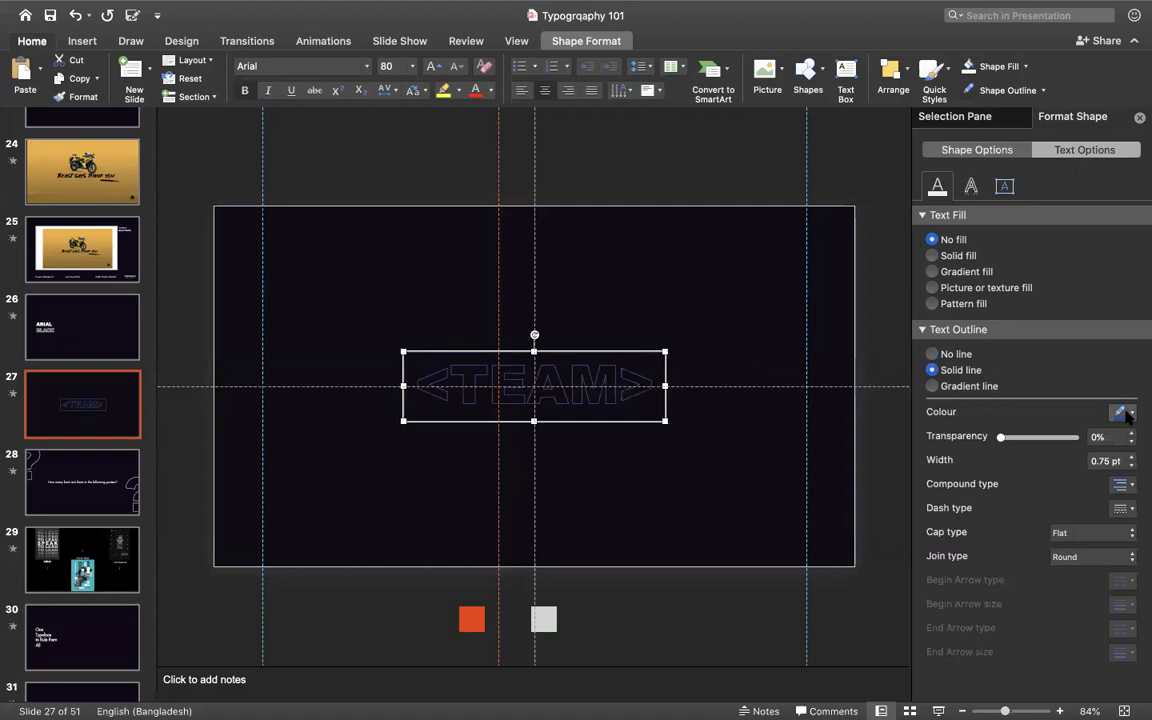
left_click(1127, 413)
left_click(1008, 605)
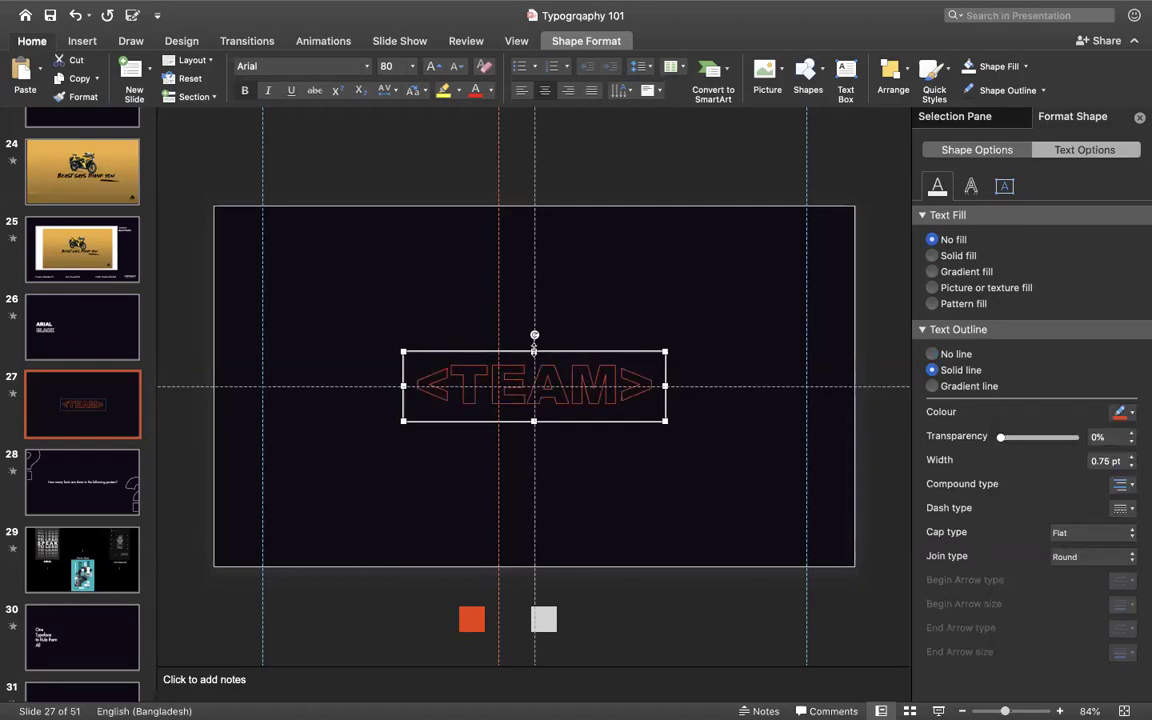
Duplicate the <TEAM> text box directly below the original and replace the copy's text with H
left_click_drag(541, 352, 545, 440)
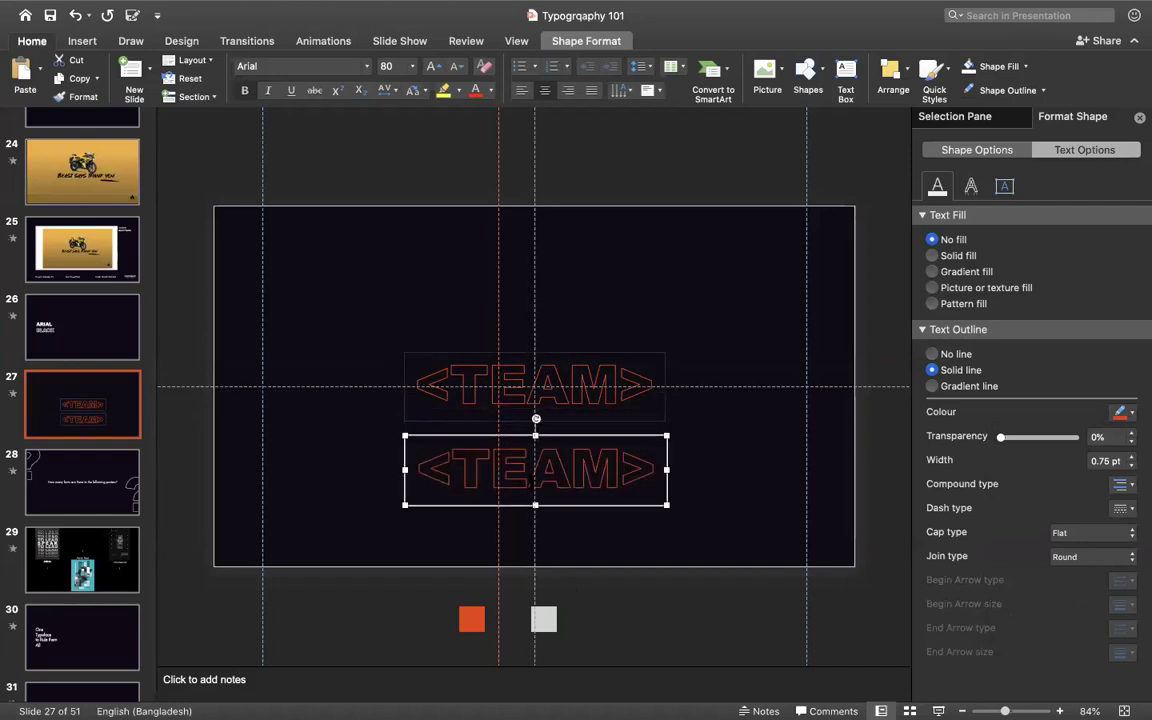
triple_click(531, 482)
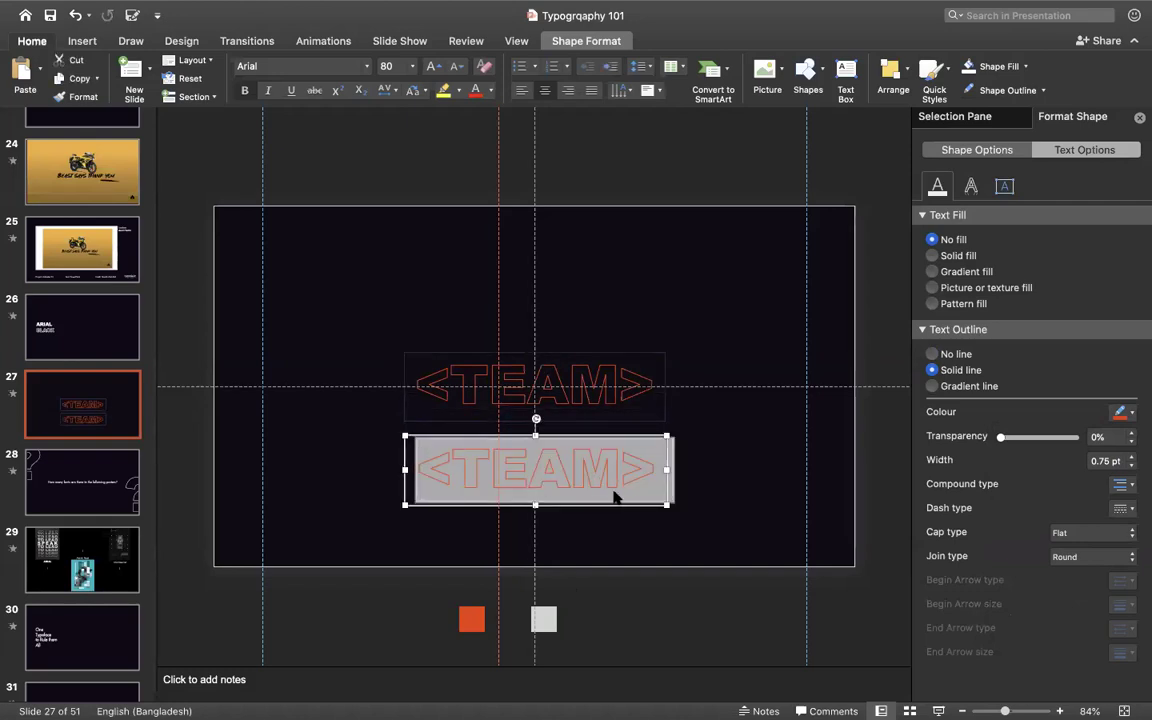
type("A")
key("BackSpace")
type("H")
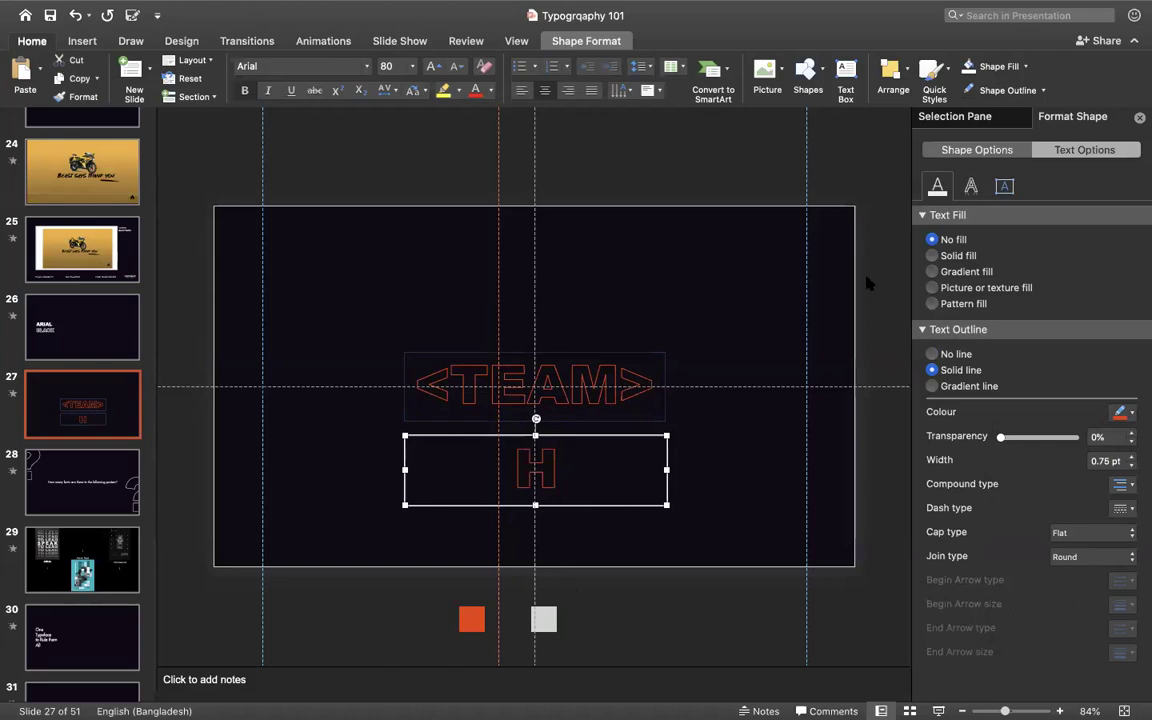
Give the H a solid text fill without outline, in light grey D1D6CF sampled from the swatch below the slide
left_click(932, 255)
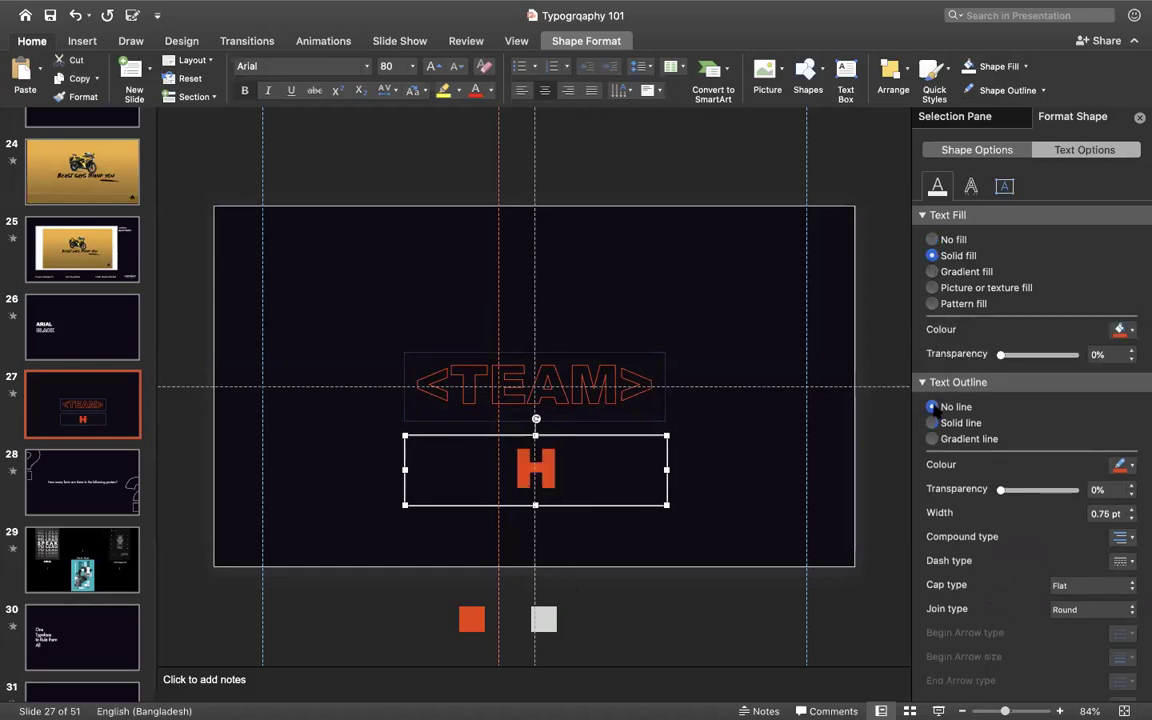
left_click(933, 406)
left_click(1124, 329)
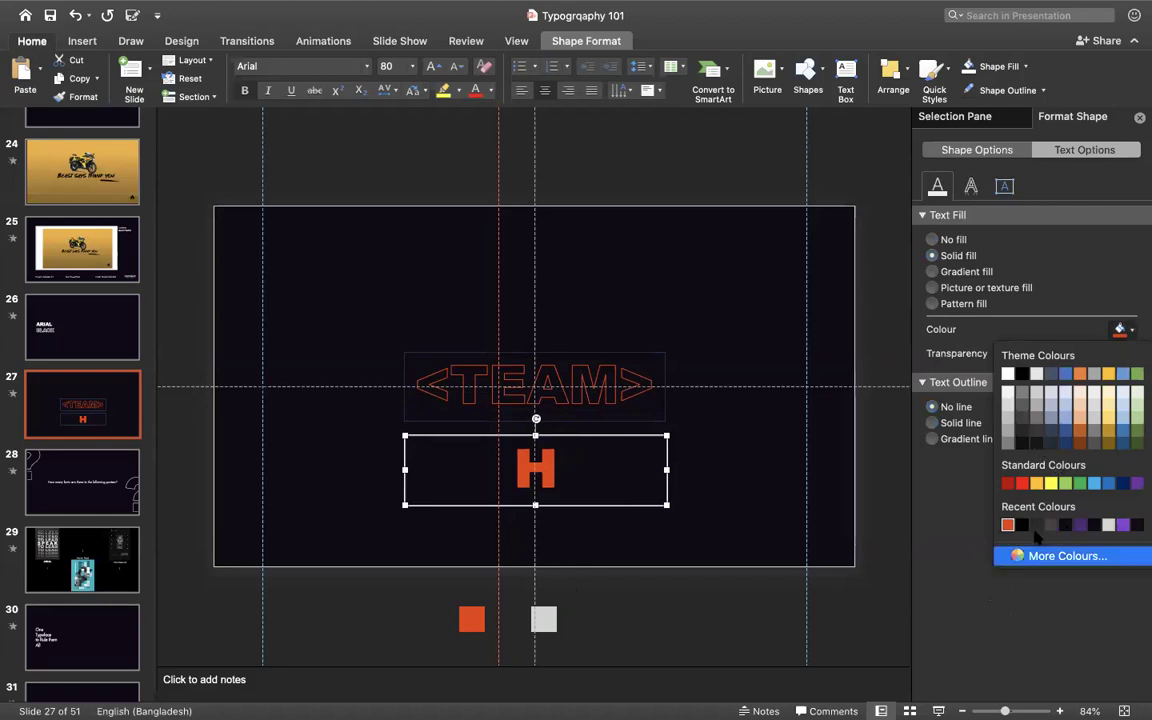
left_click(1035, 556)
left_click(527, 375)
left_click(541, 622)
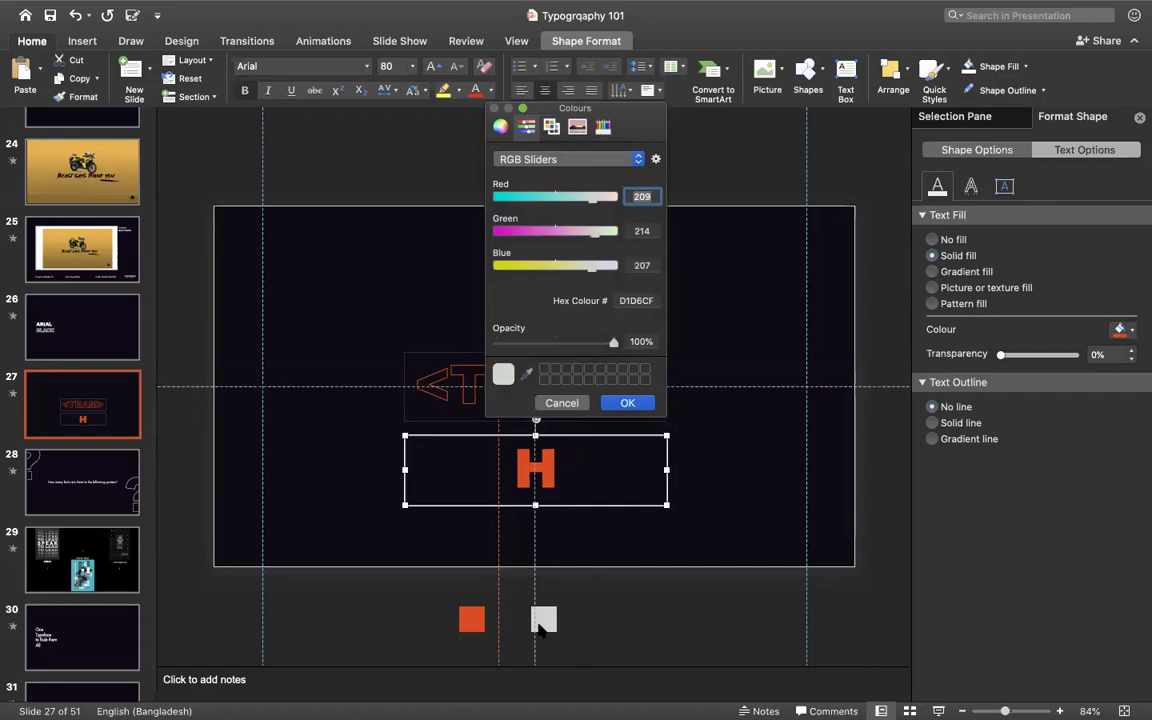
left_click(619, 404)
Place the H over the centre of the <TEAM> text, set its size to 54 and recentre it
left_click_drag(586, 440, 585, 351)
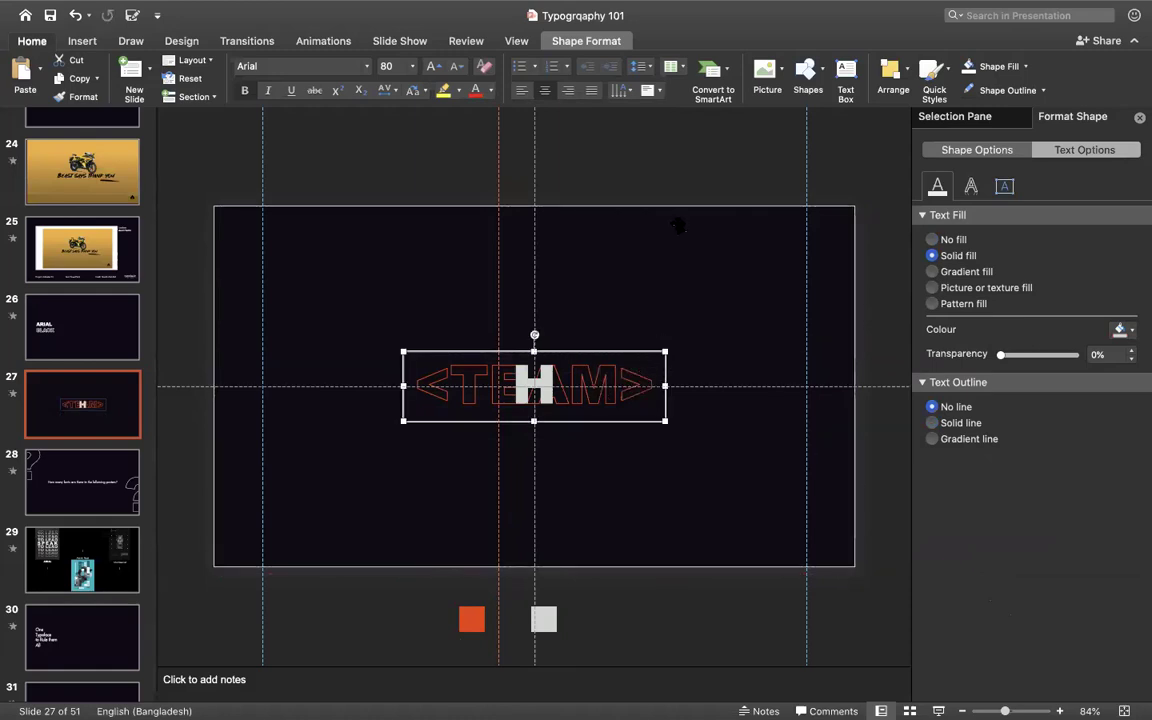
left_click(410, 67)
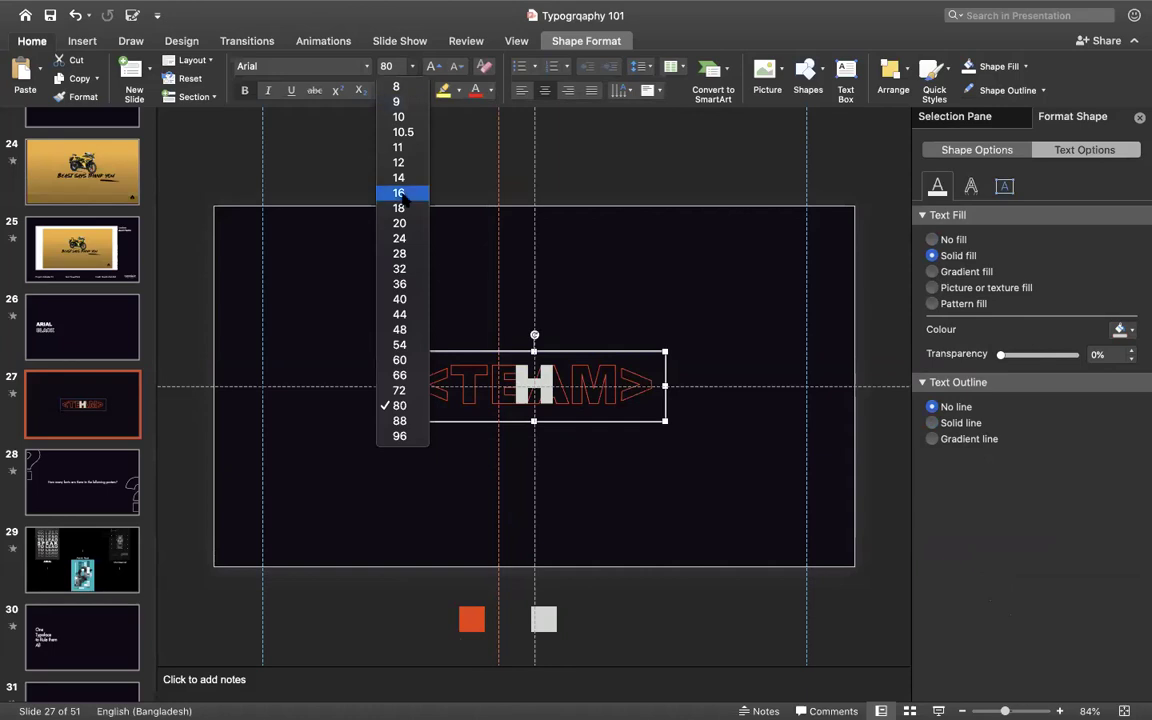
left_click(400, 344)
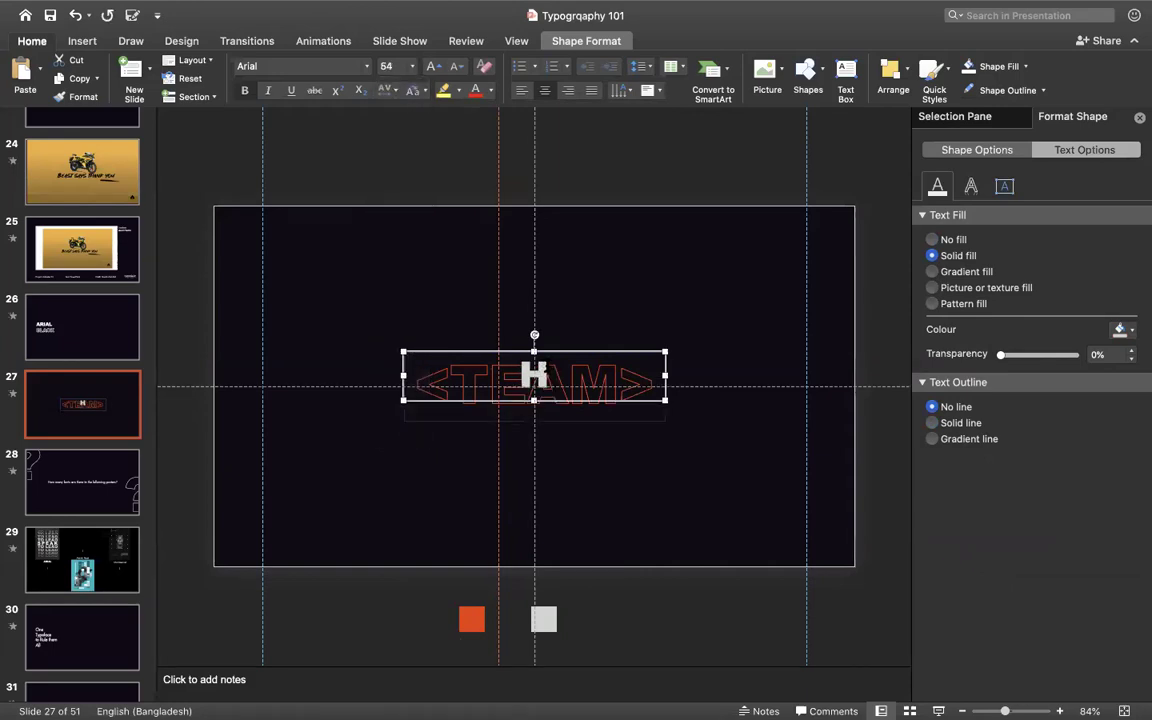
left_click_drag(560, 328, 562, 362)
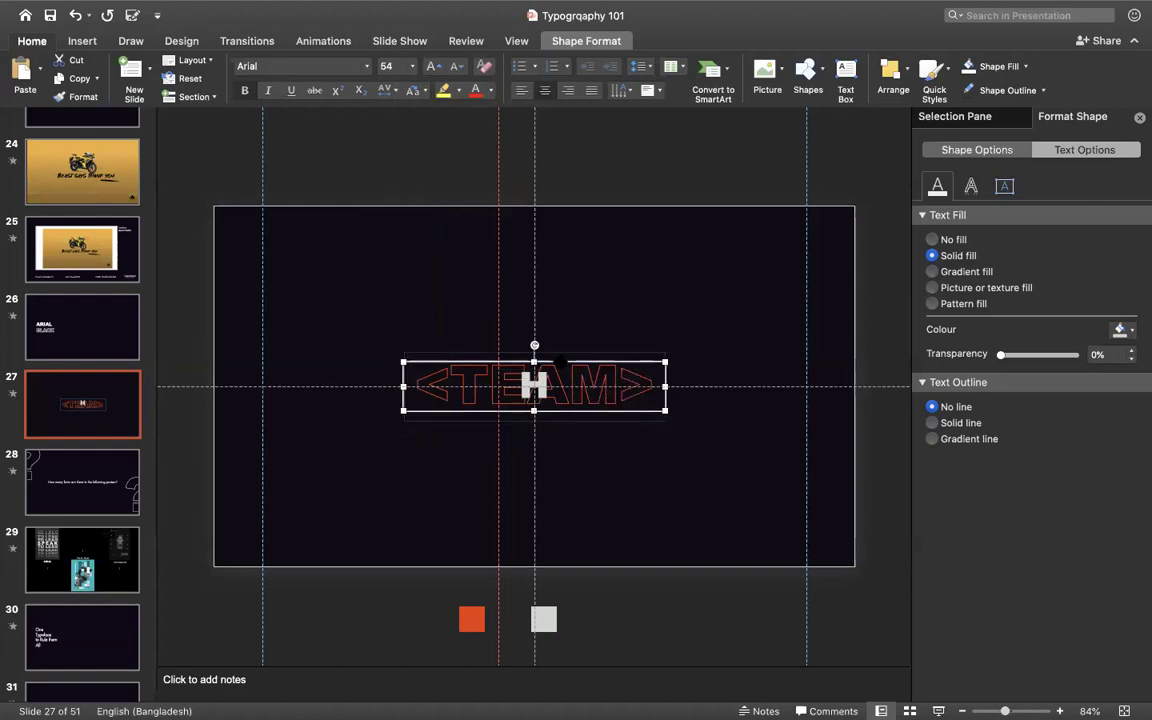
Preview the slide in full screen and remove the border line from the <TEAM> text box
left_click(427, 342)
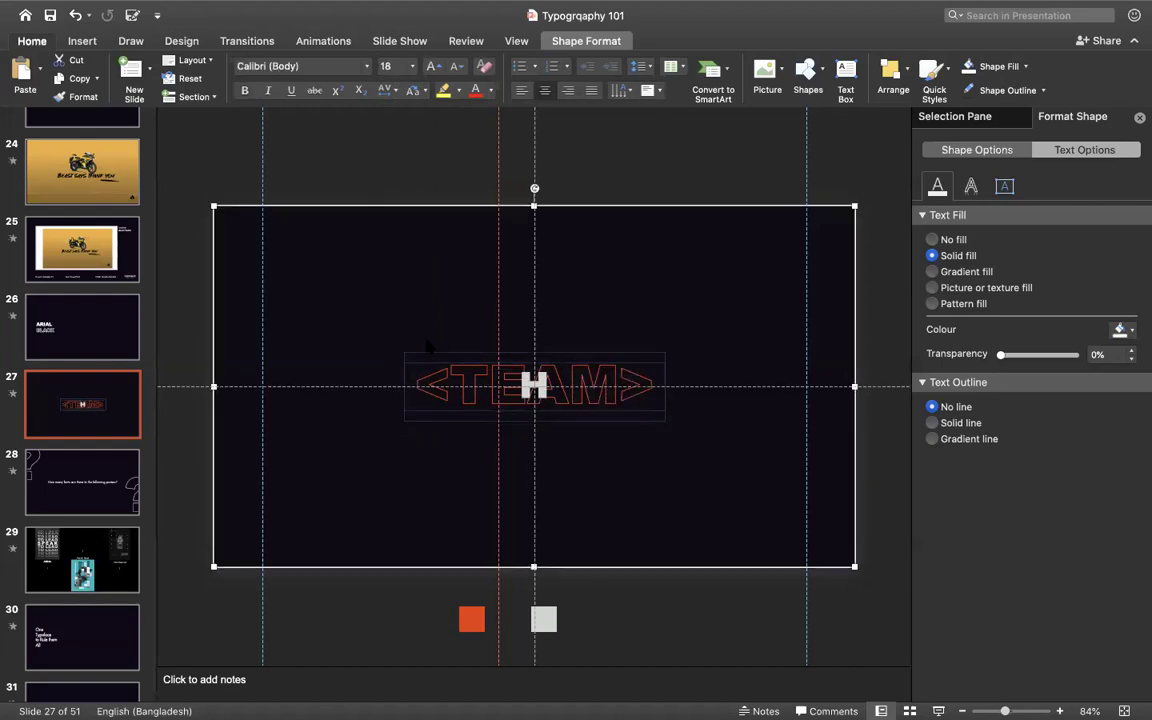
key("super+shift+Return")
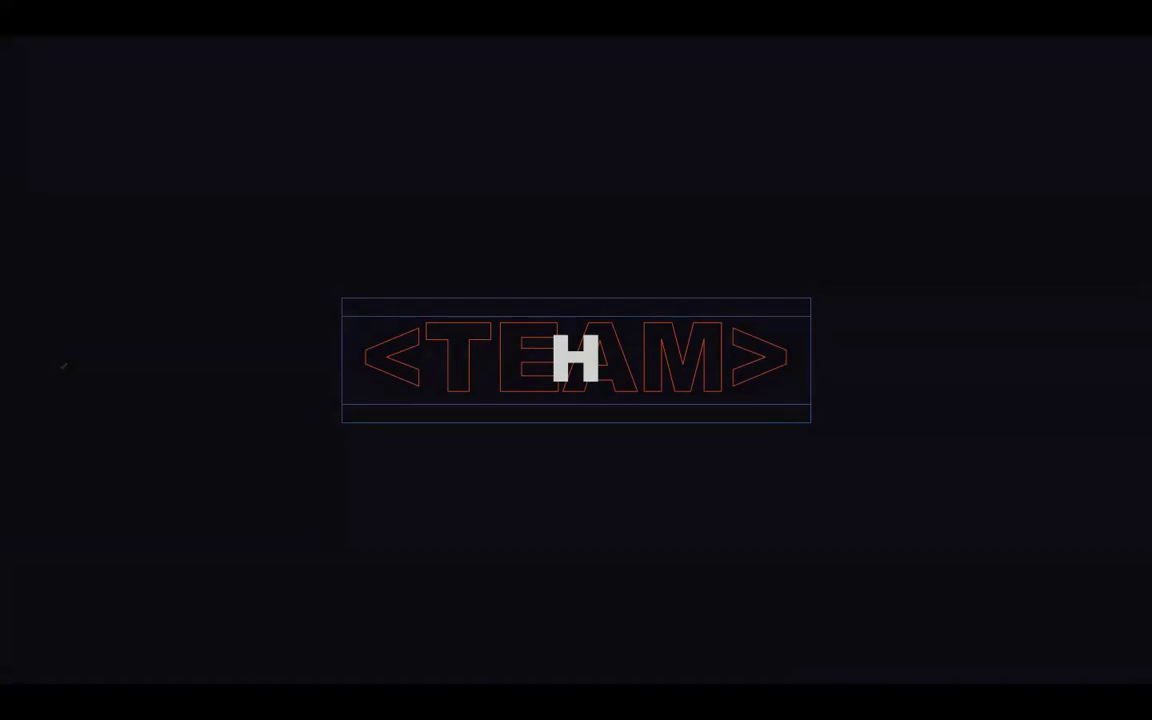
key("Escape")
left_click(645, 362)
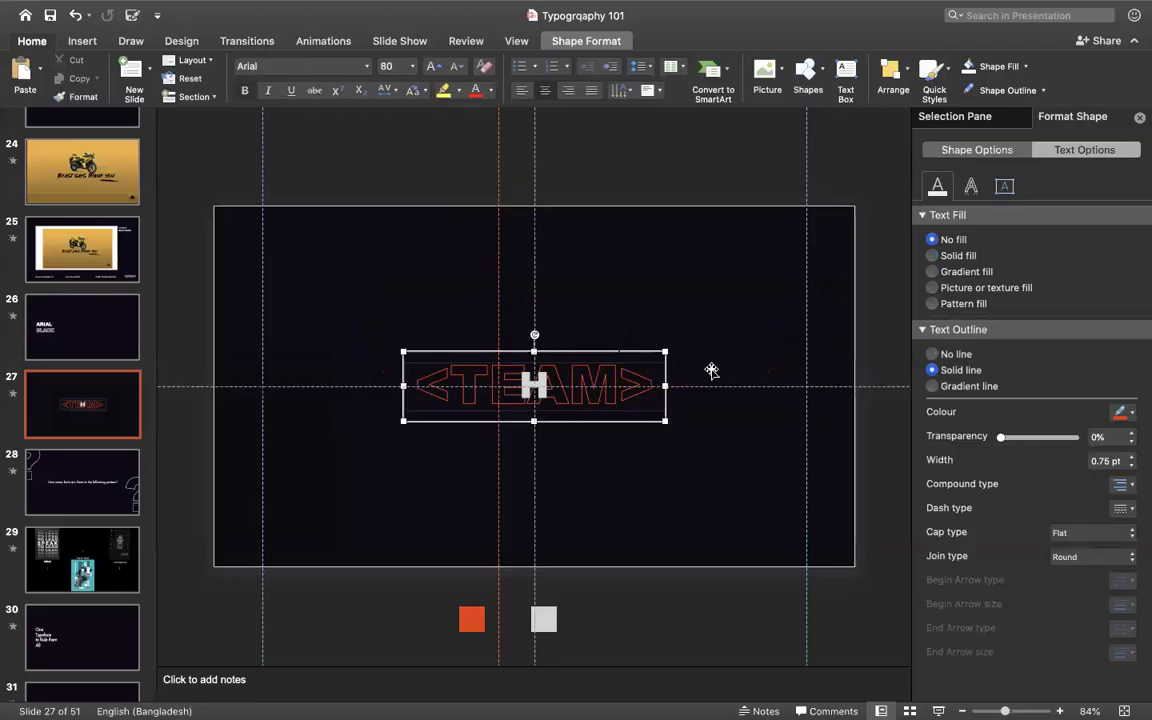
left_click(977, 149)
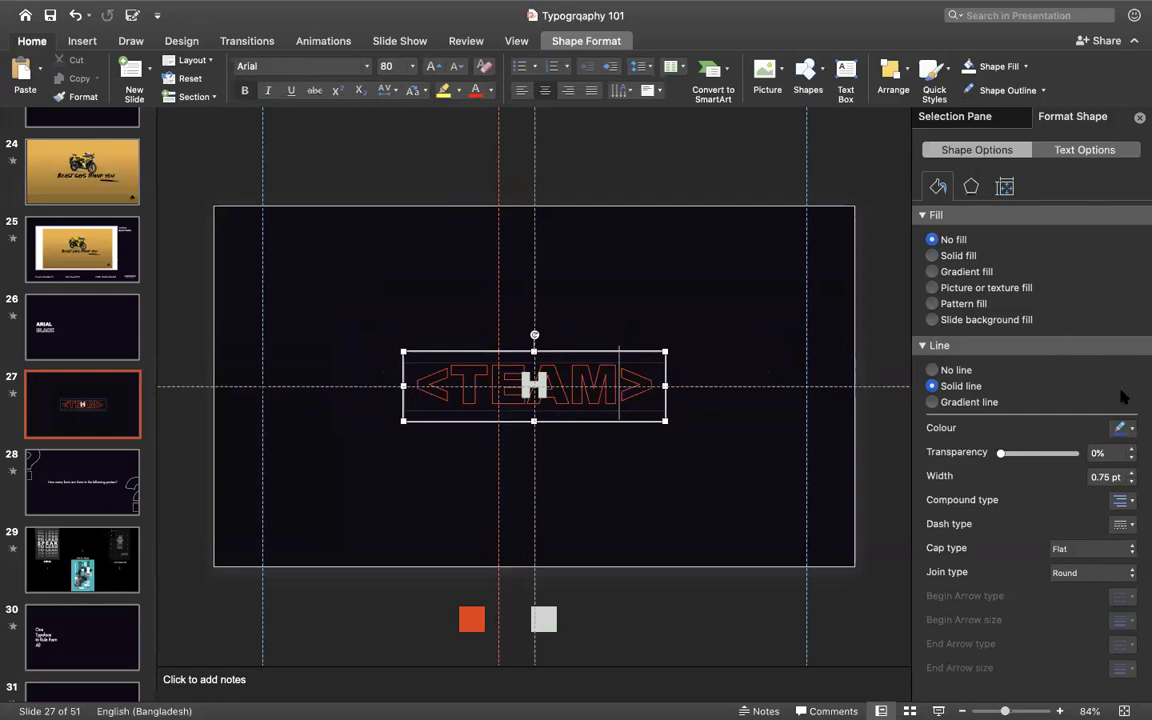
left_click(1126, 430)
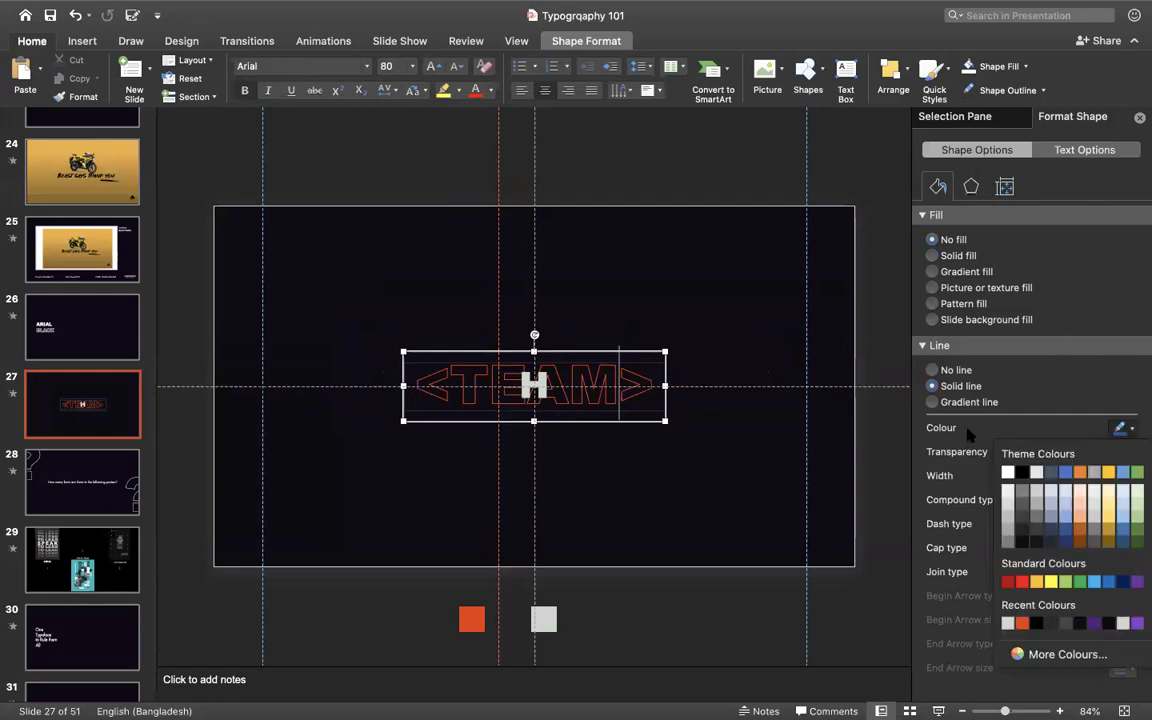
left_click(956, 370)
Remove the border line from the H text box and preview the slide in full screen
left_click(648, 460)
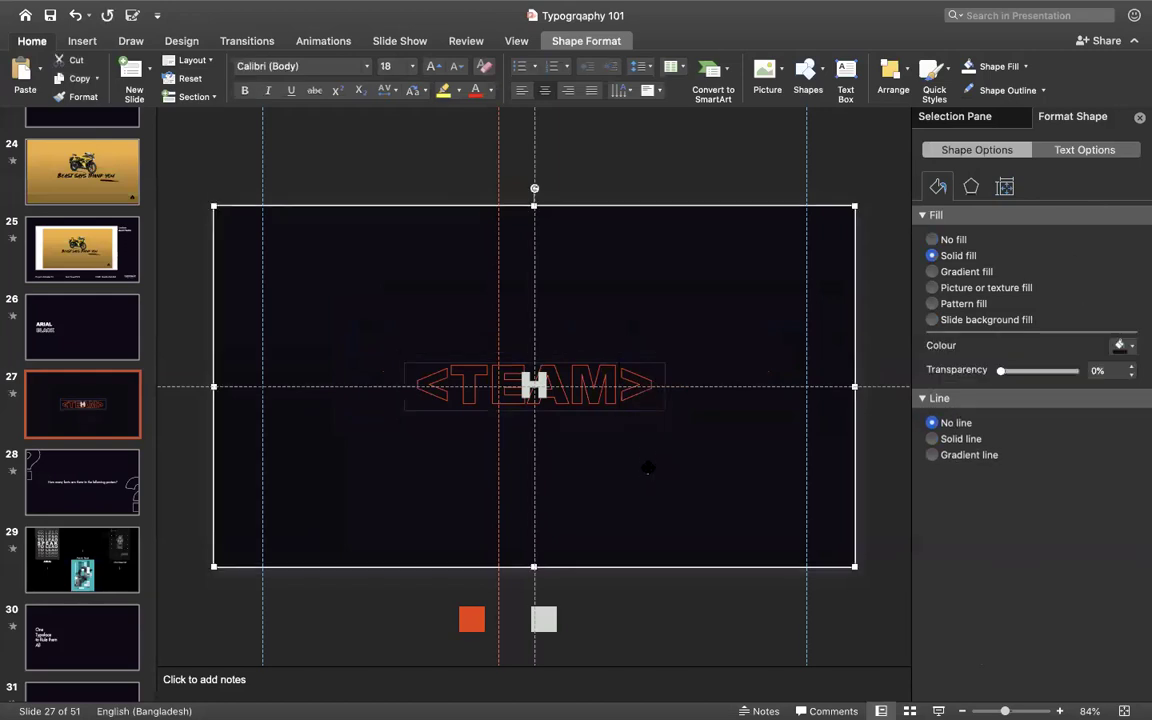
left_click(634, 368)
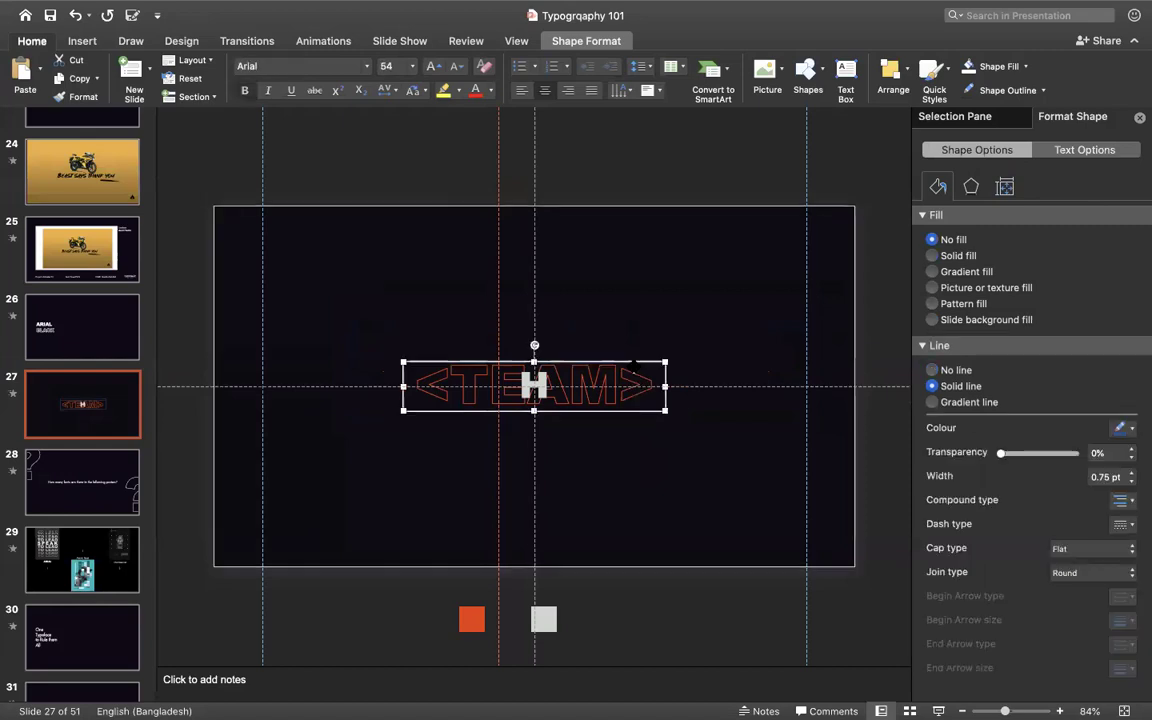
left_click(936, 371)
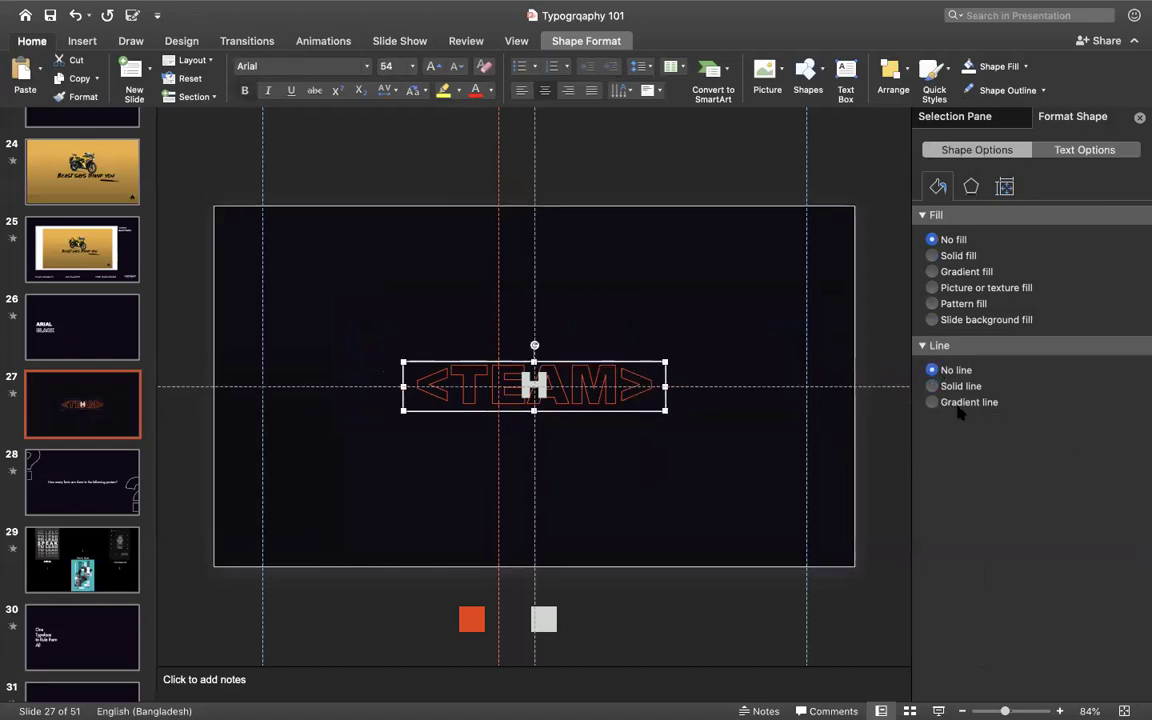
left_click(696, 517)
key("super+shift+Return")
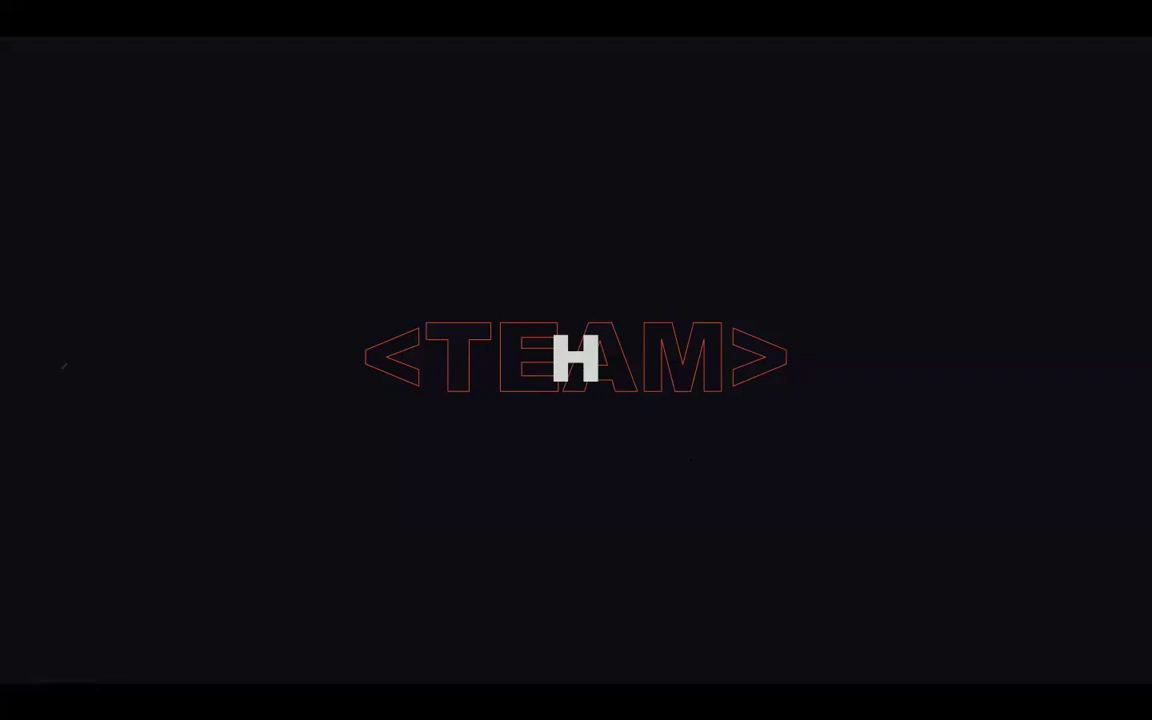
key("Escape")
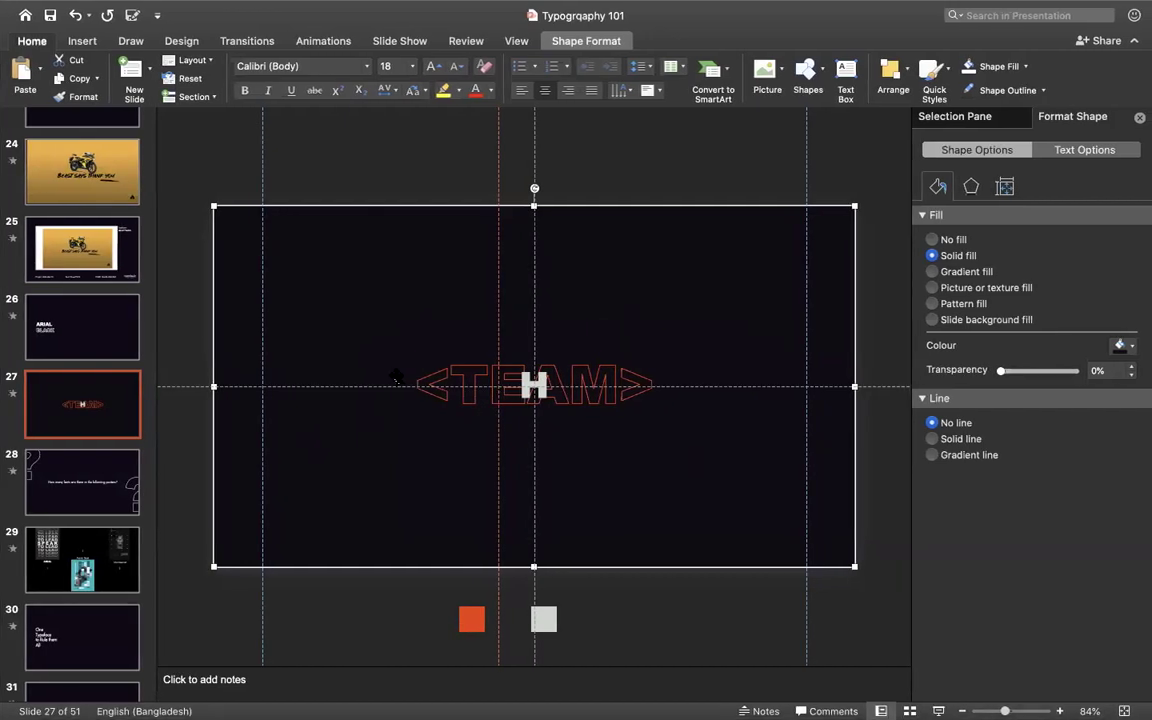
Switch to the desktop, open the Session 3 folder and open For the Type Session.ai in Illustrator
key("ctrl+Left")
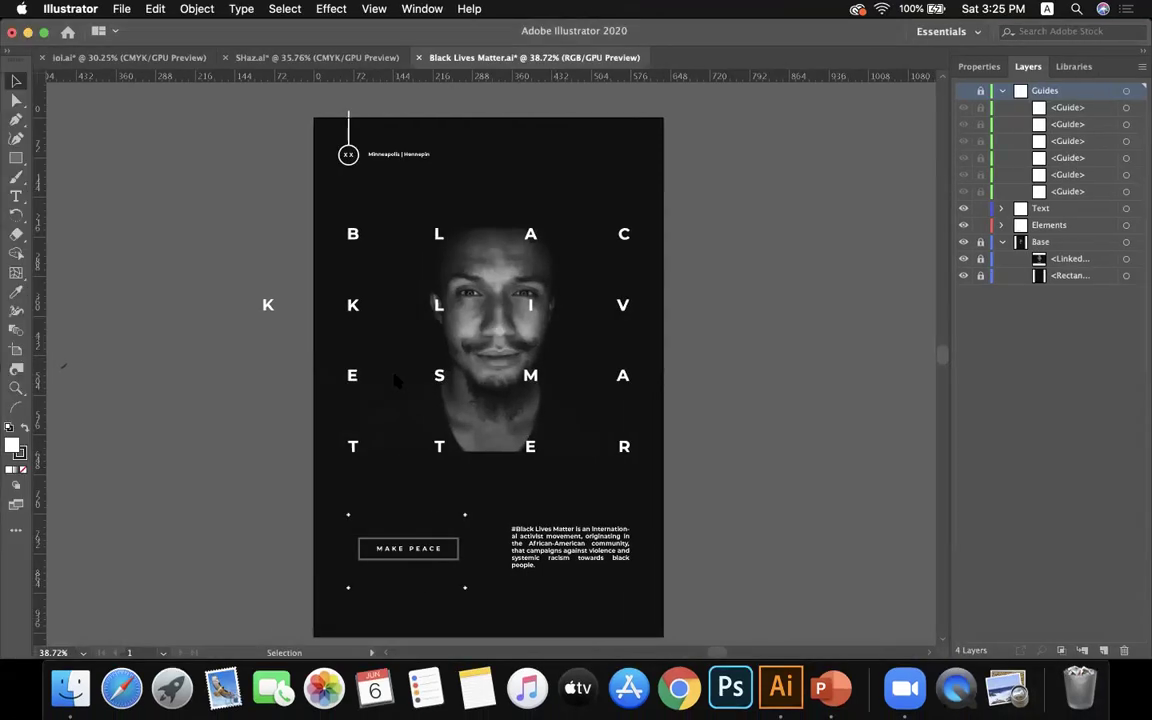
key("ctrl+Right")
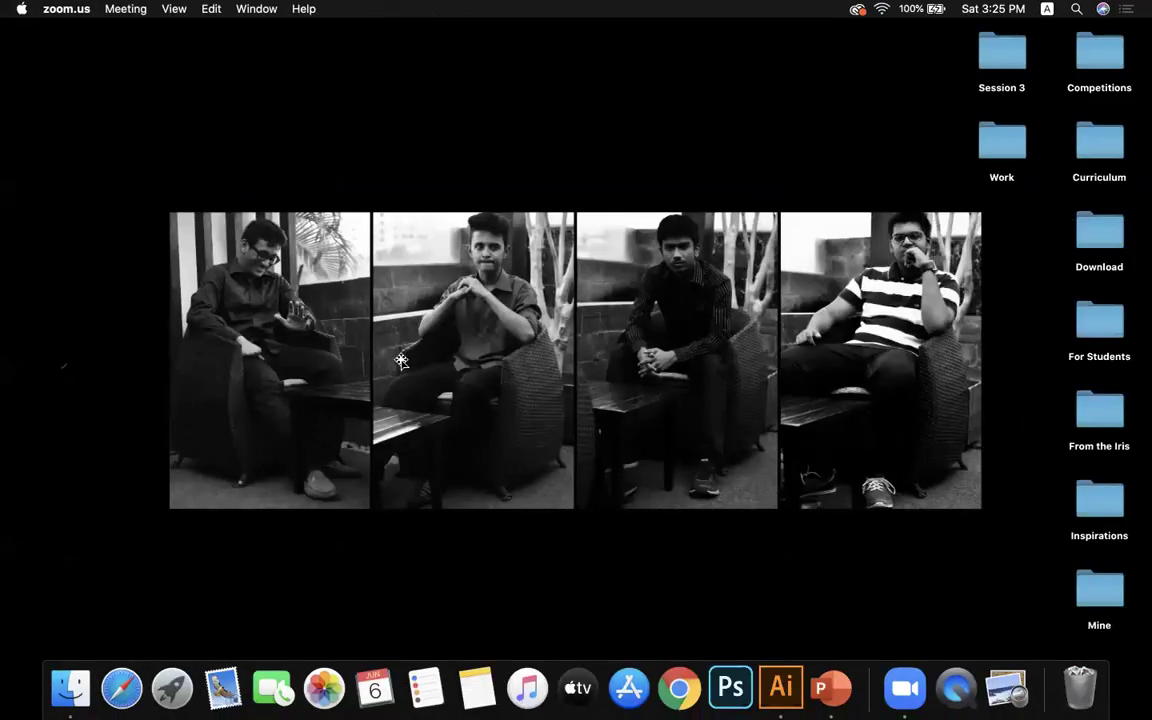
key("ctrl+Left")
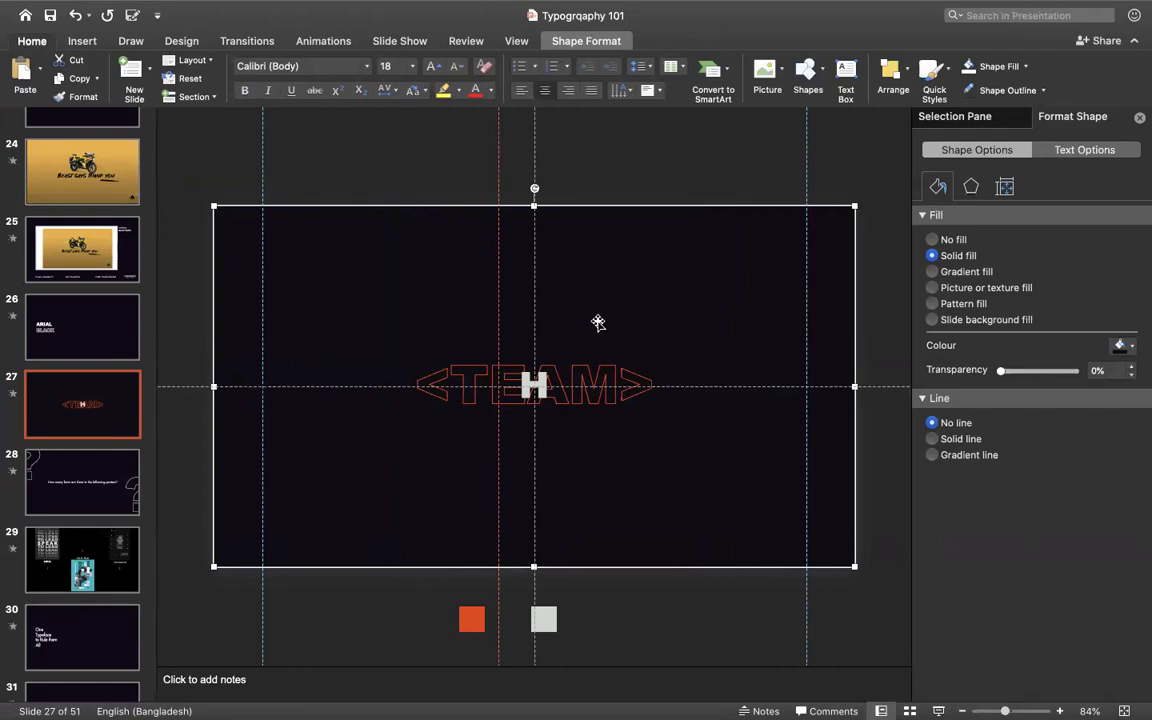
key("ctrl+Right")
key("ctrl+Left")
key("ctrl+Right")
left_click(1004, 55)
double_click(1004, 55)
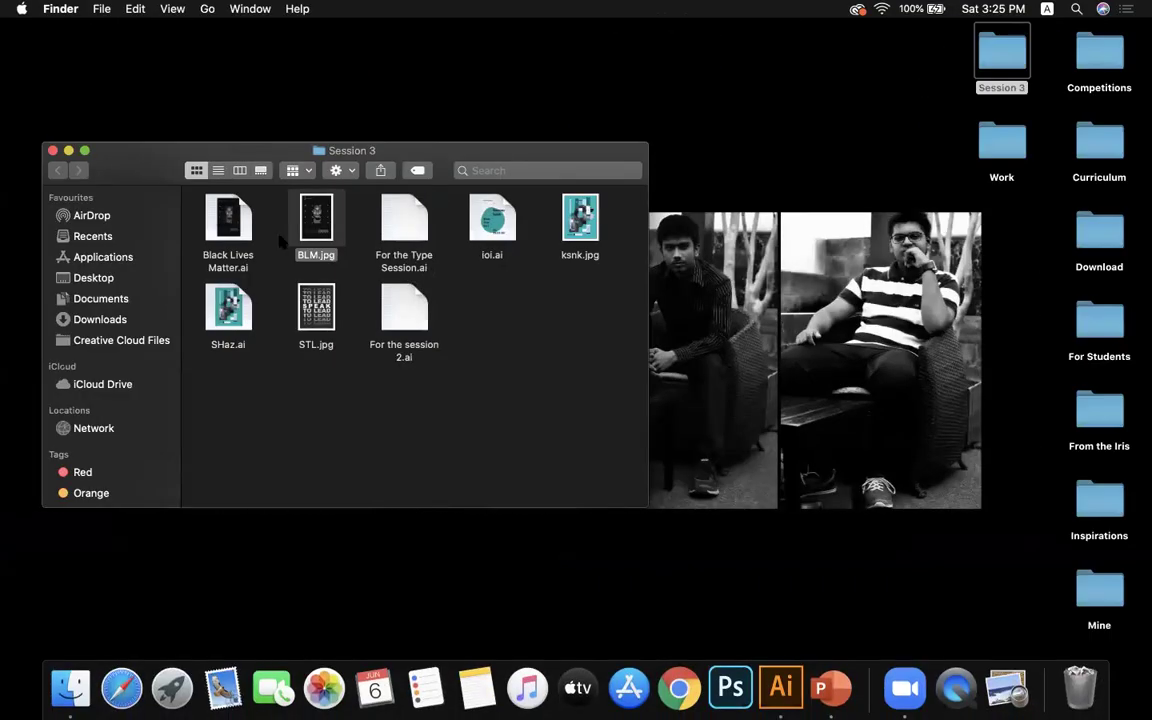
left_click(403, 235)
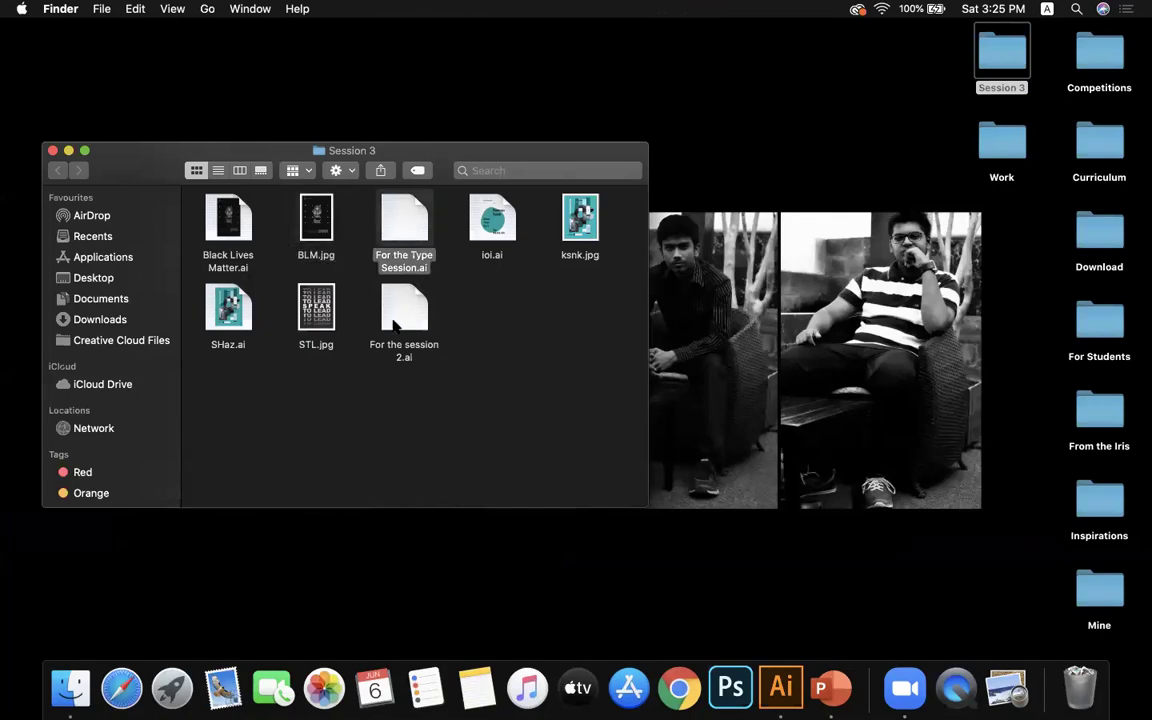
key("Down")
double_click(404, 245)
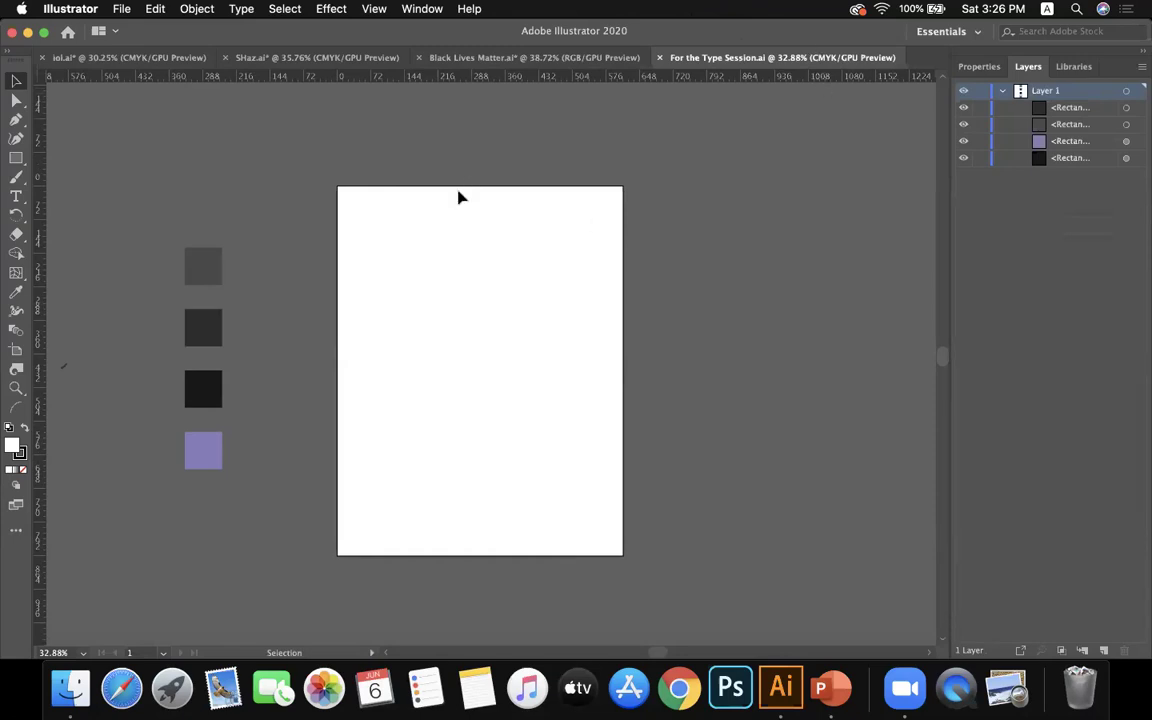
Show the document properties of the blank For the Type Session.ai artboard
scroll(381, 379, "down", 2)
scroll(381, 379, "left", 1)
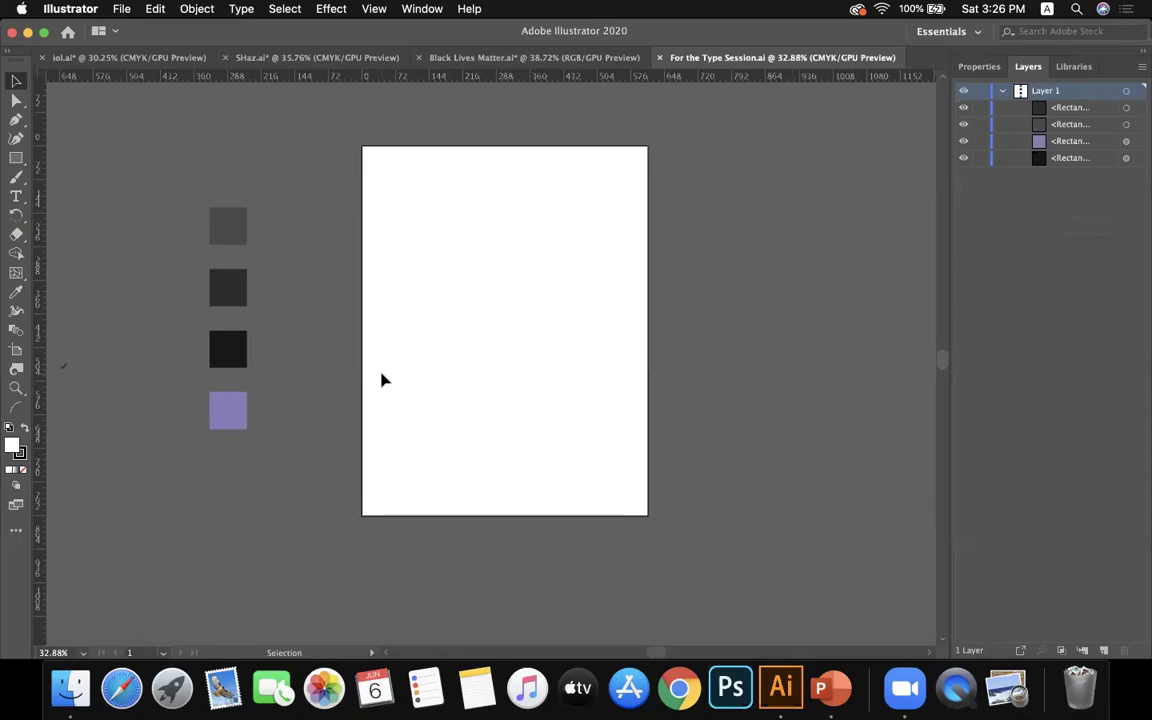
scroll(381, 379, "up", 2)
scroll(381, 379, "left", 1)
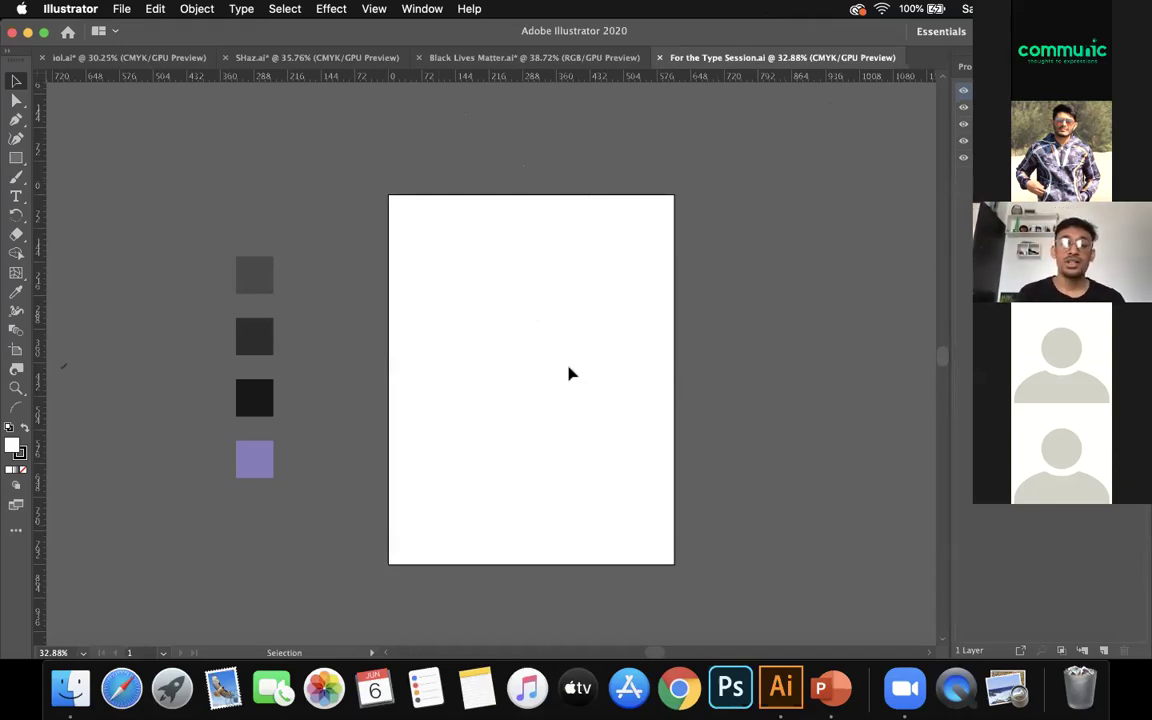
left_click(968, 66)
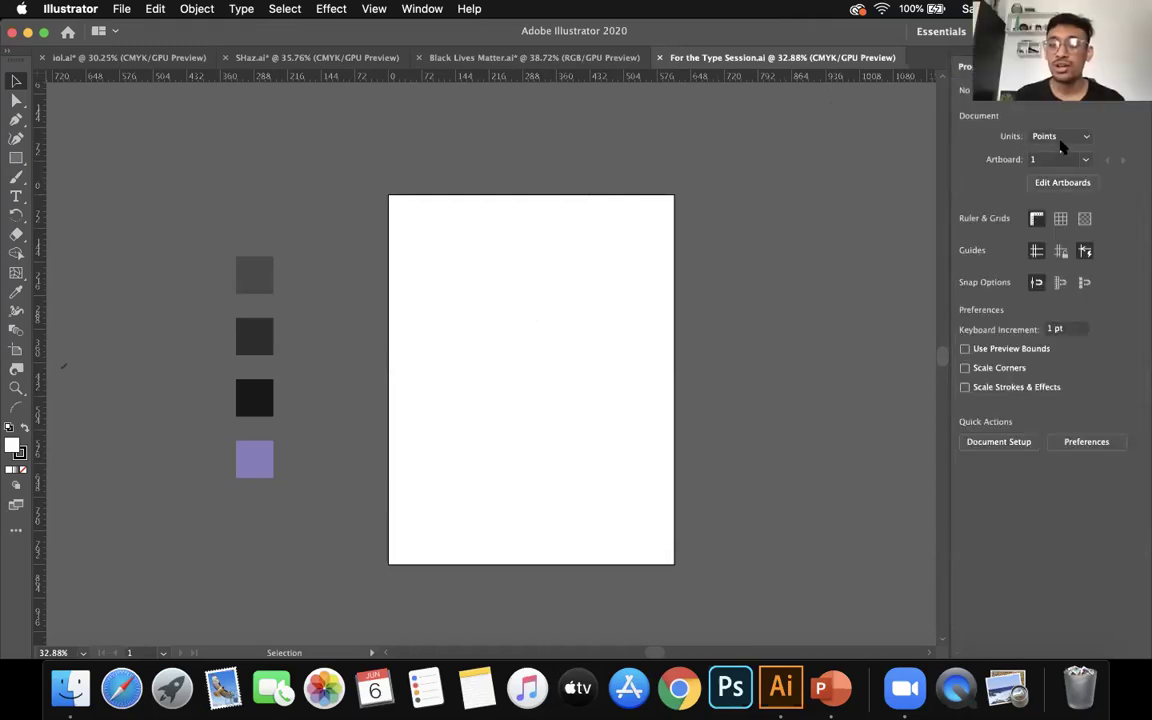
left_click(16, 197)
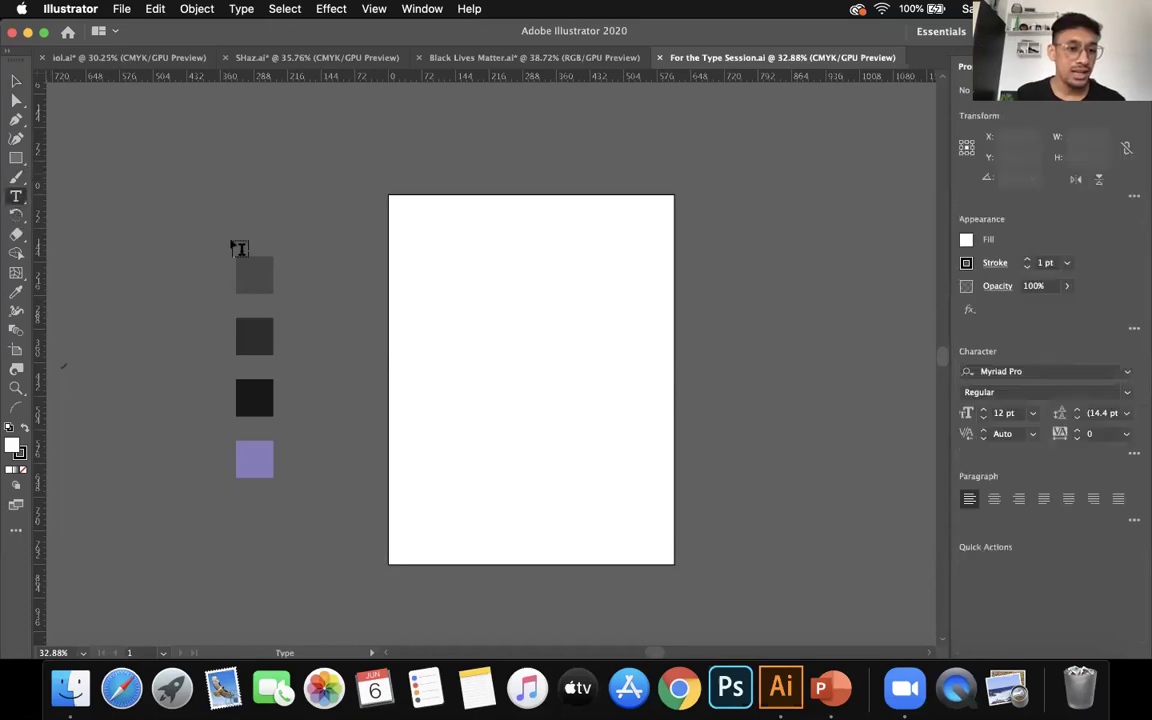
left_click(397, 233)
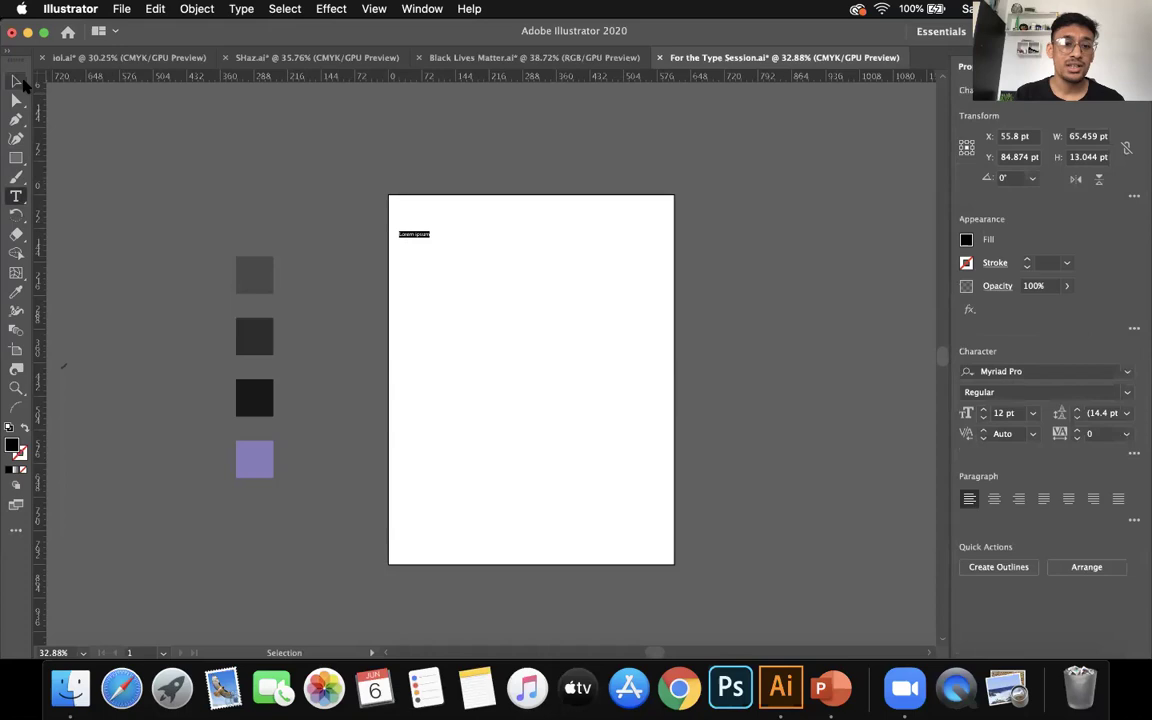
key("BackSpace")
key("Escape")
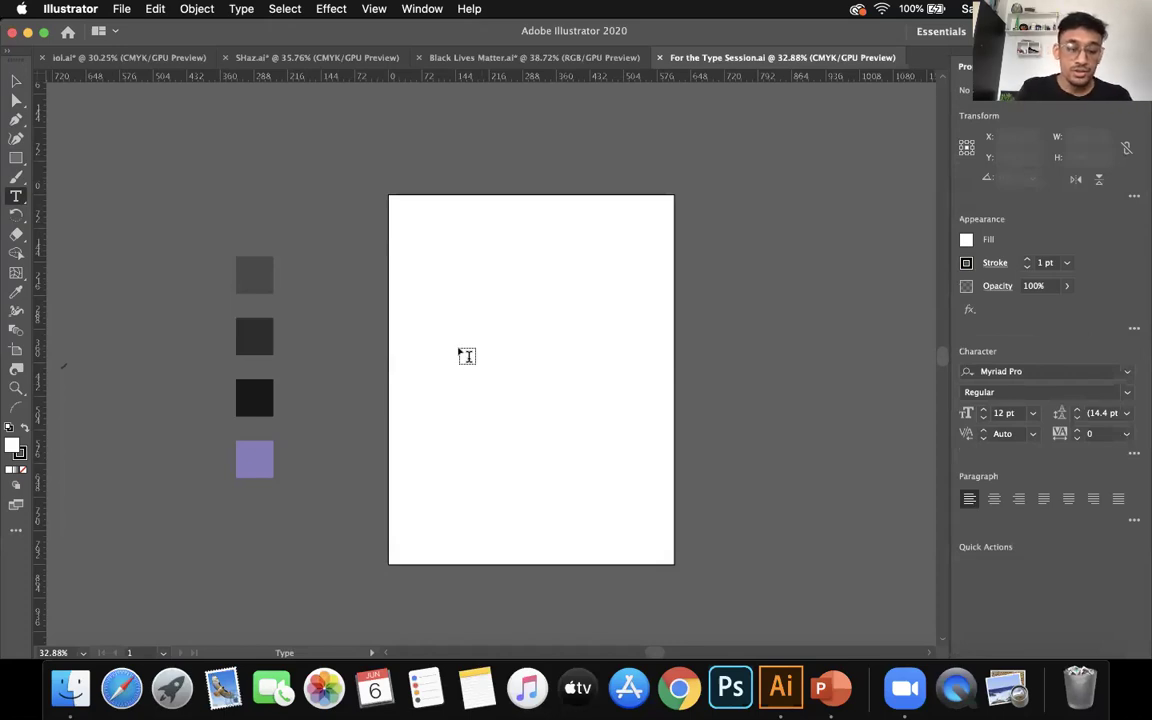
key("v")
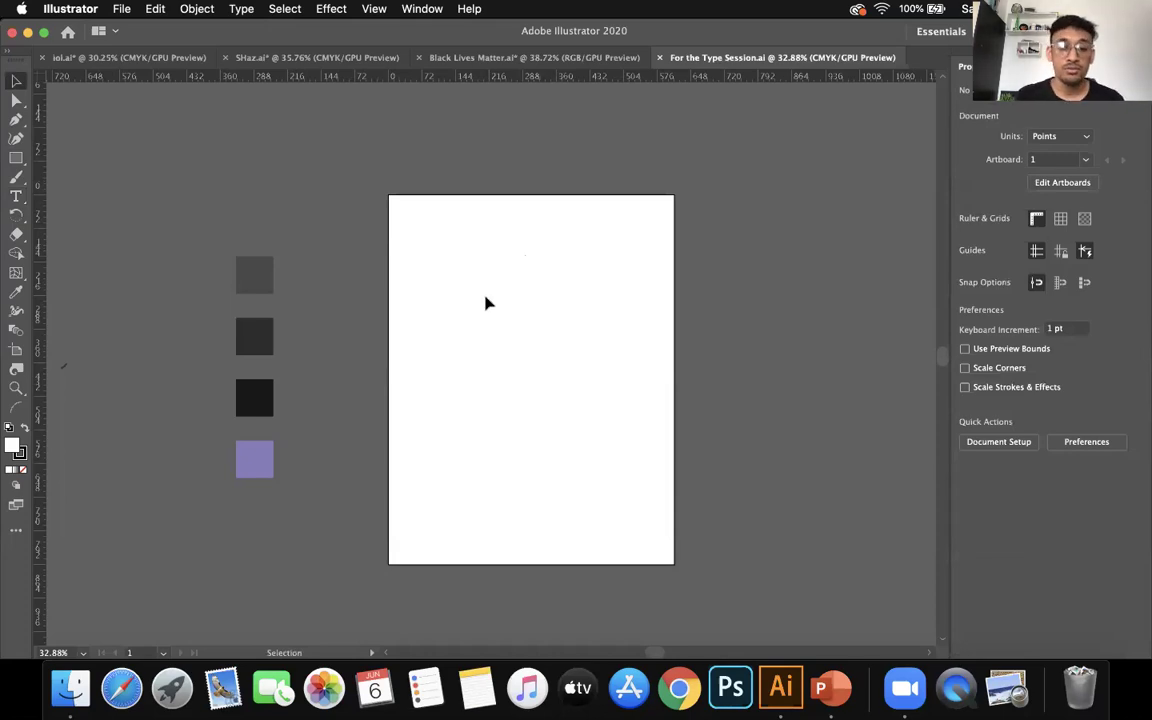
Draw a text frame about 351 by 209 pt across the artboard's upper area and replace its placeholder with THINK DIFFERENT
key("t")
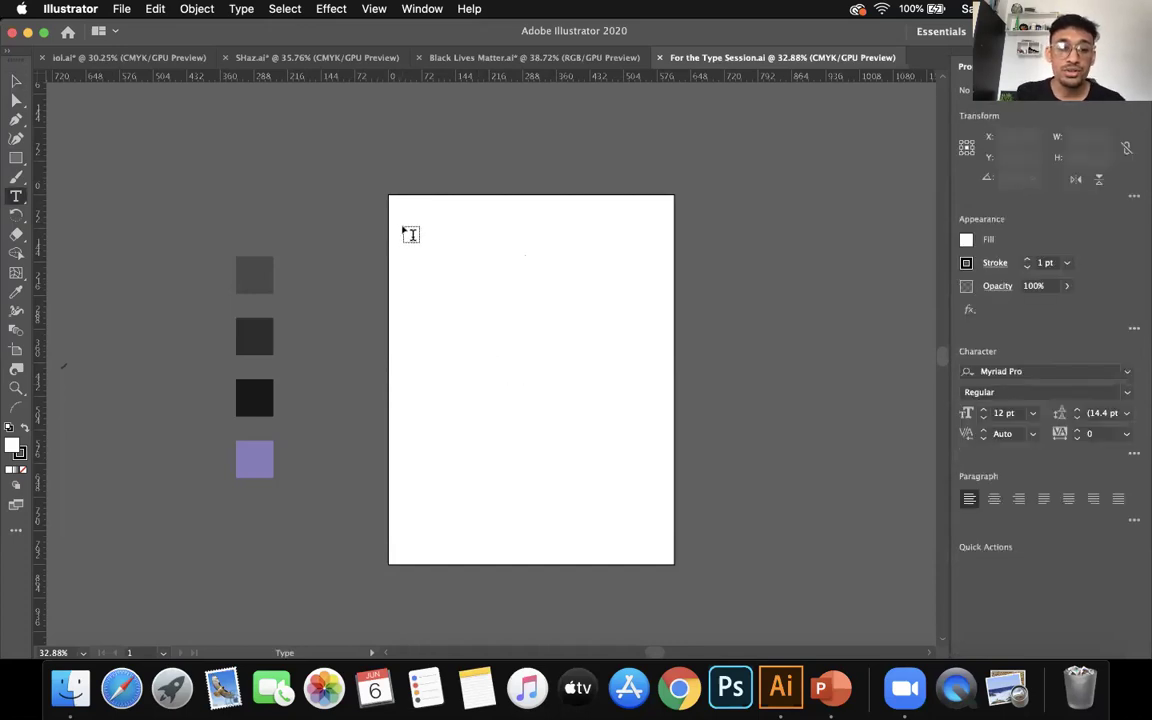
left_click_drag(407, 237, 572, 331)
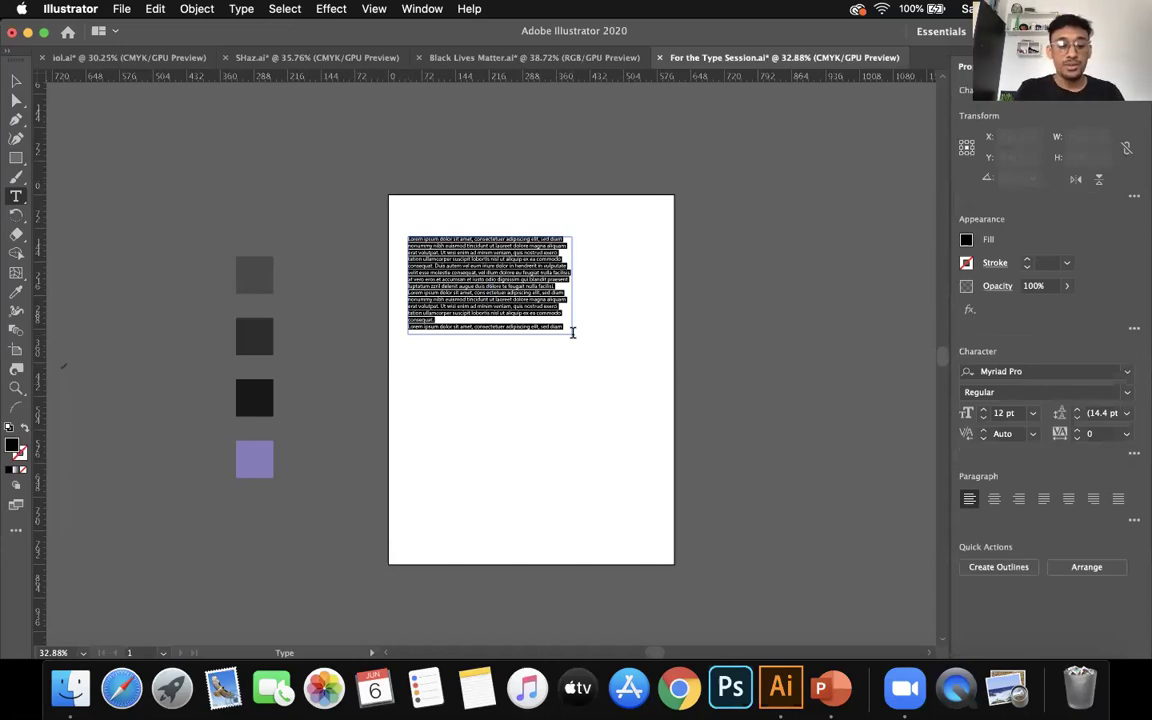
key("BackSpace")
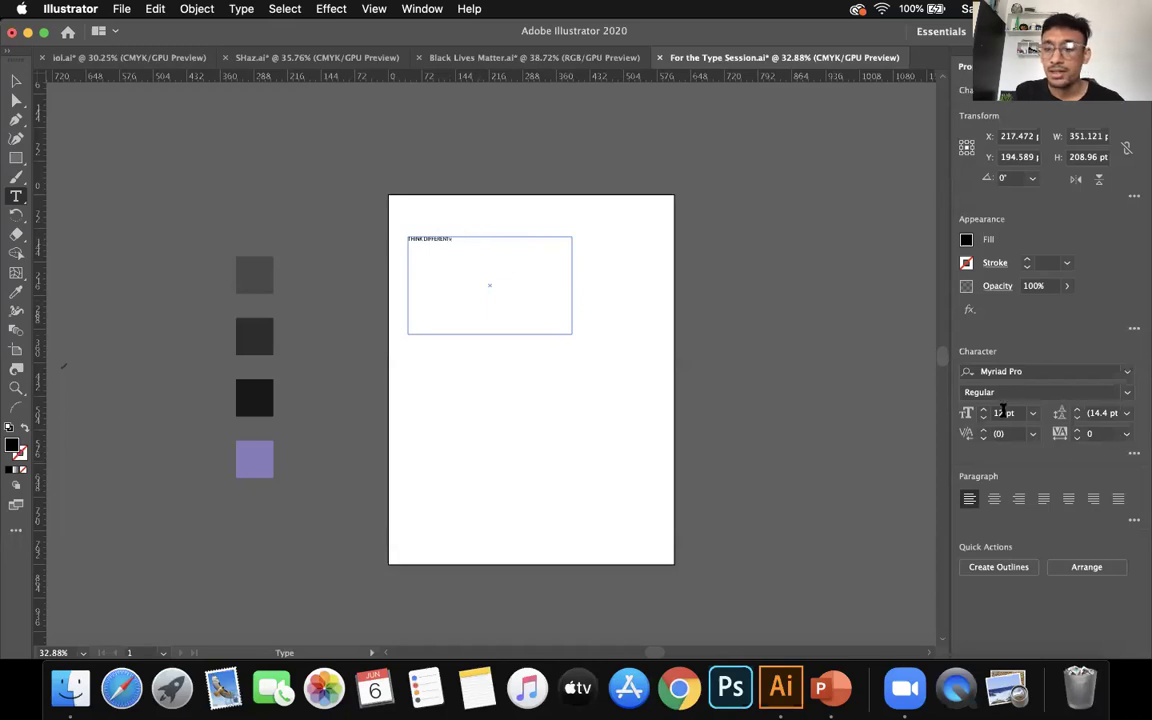
Search the fonts for "hel" and try to set the THINK DIFFERENT text to HelveticaNeue Heavy while still editing it
left_click(1126, 371)
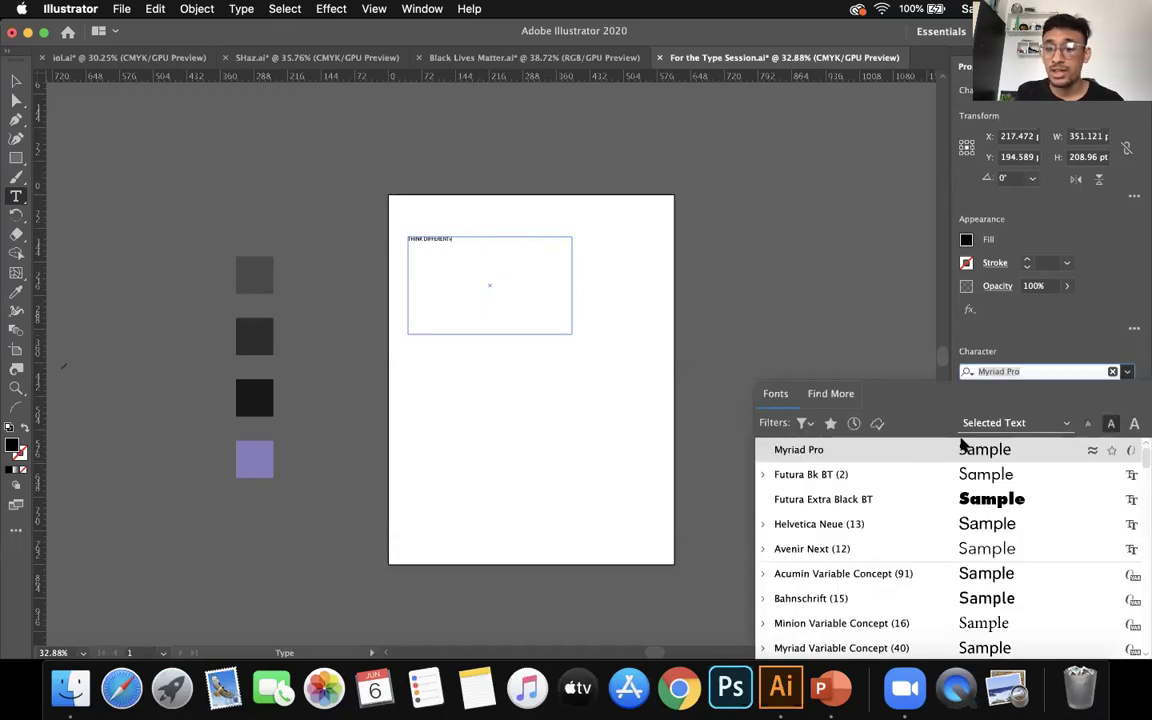
type("hel")
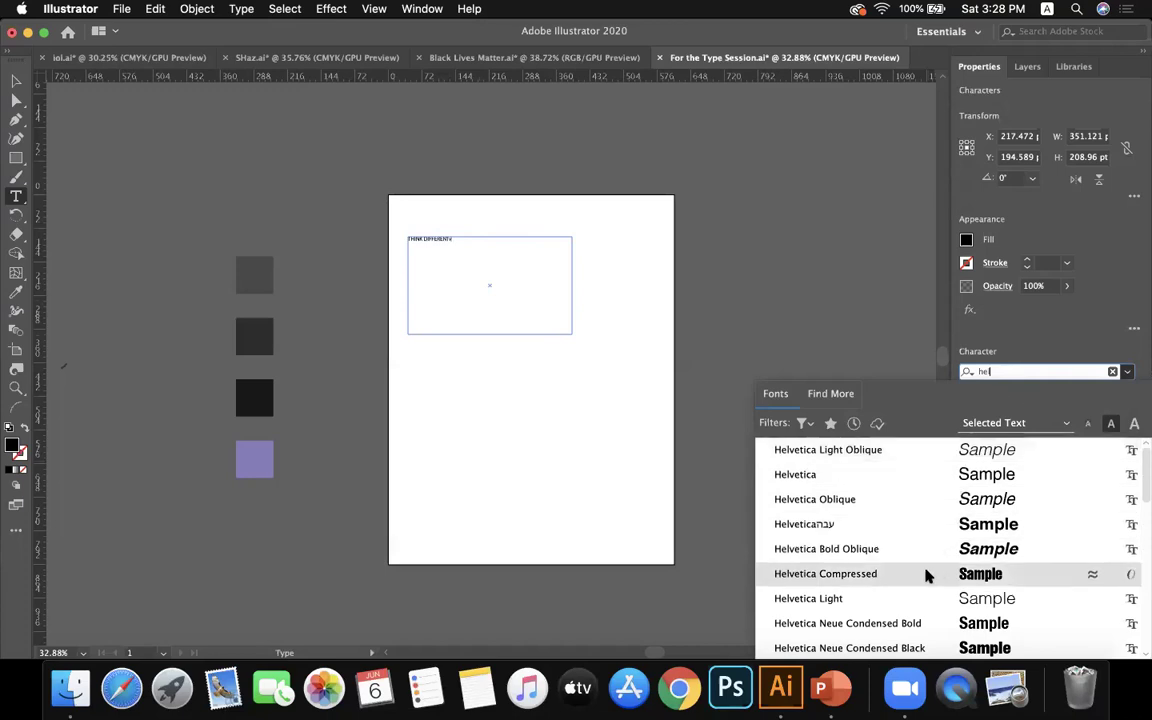
scroll(928, 573, "down", 2)
scroll(928, 575, "down", 6)
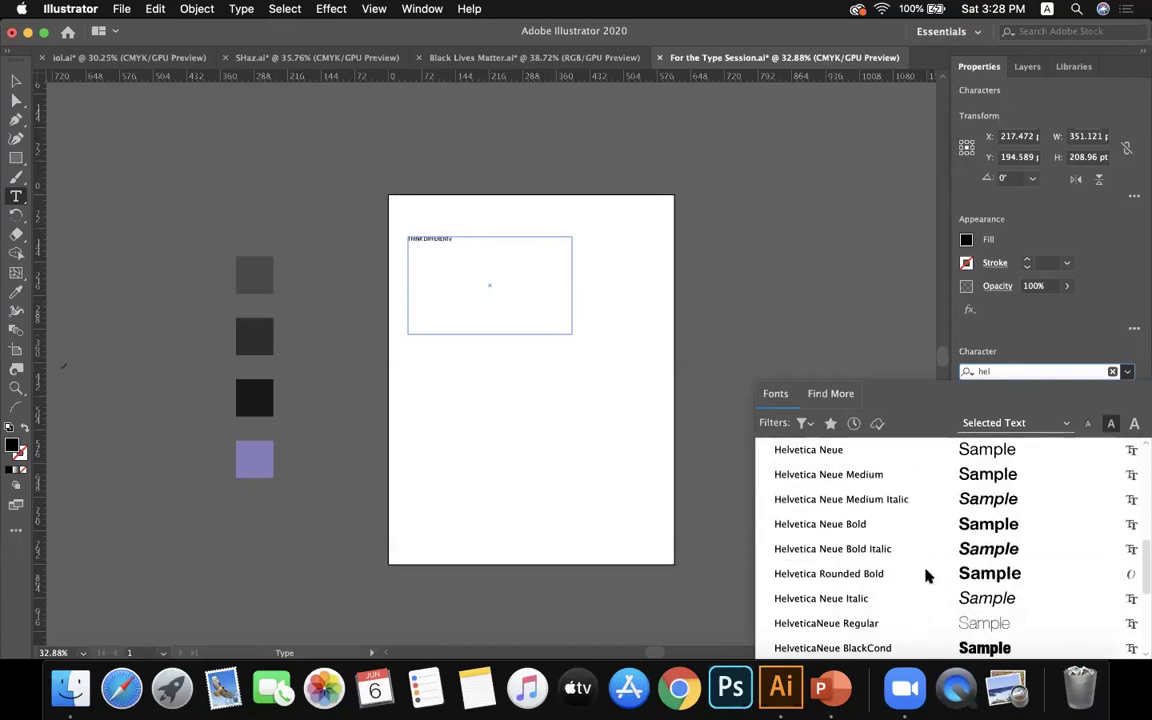
scroll(926, 603, "down", 3)
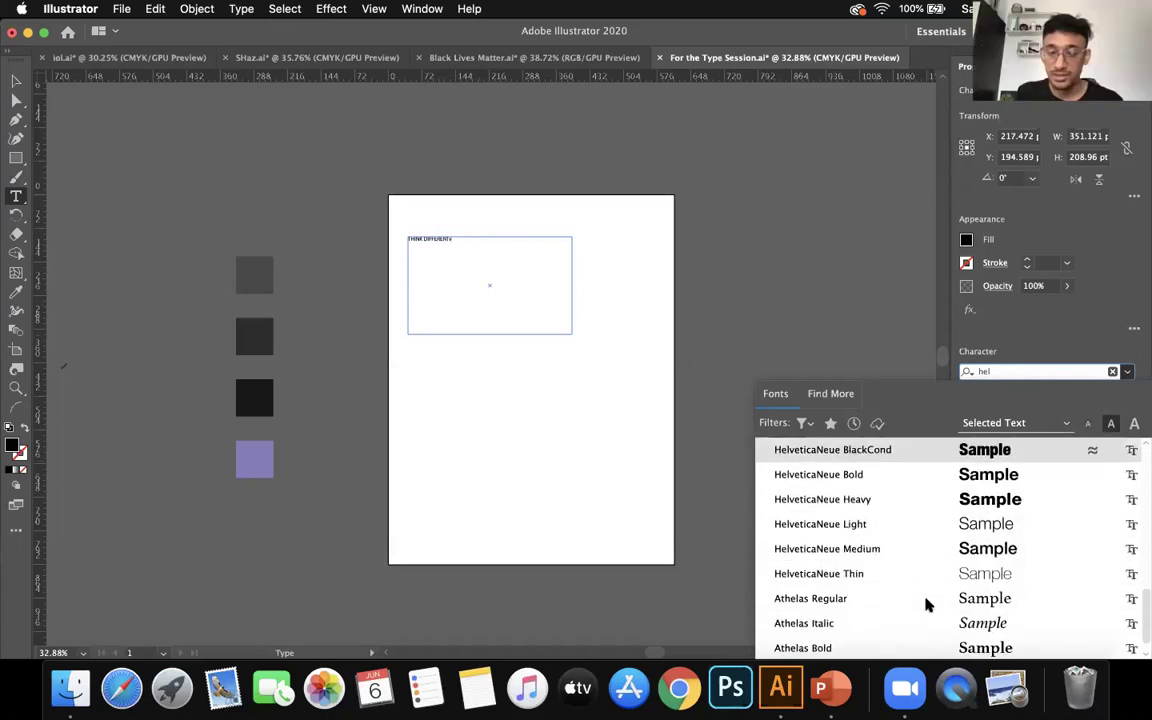
scroll(959, 530, "up", 1)
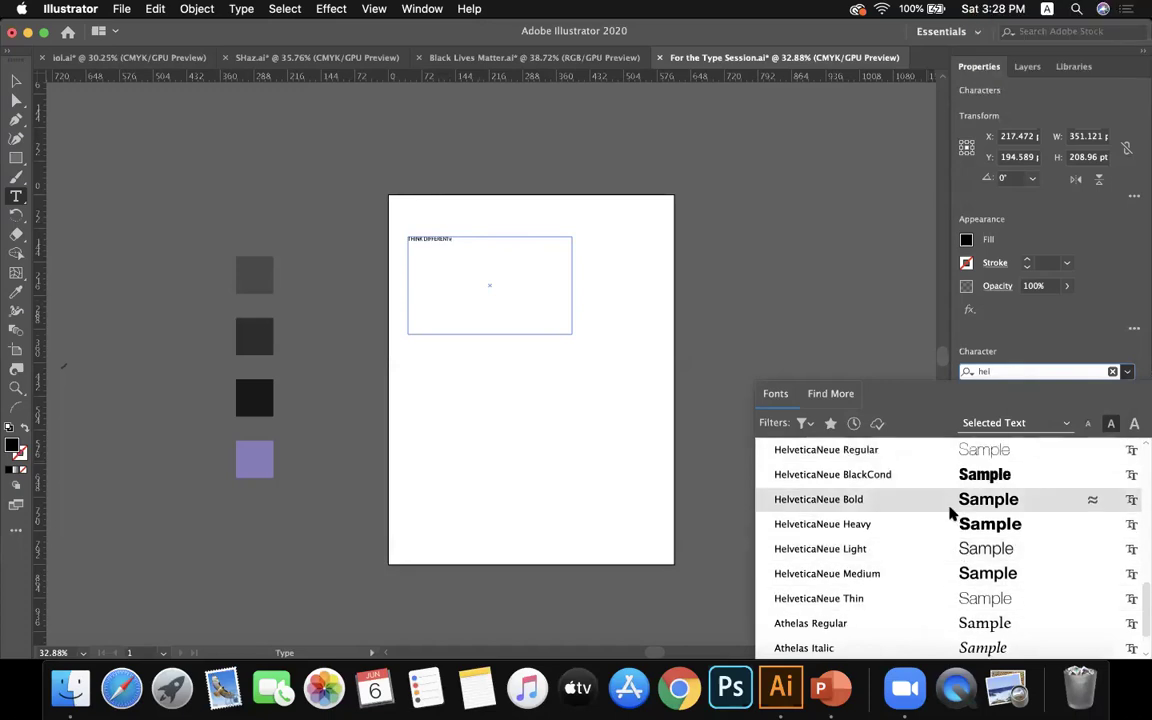
left_click(951, 508)
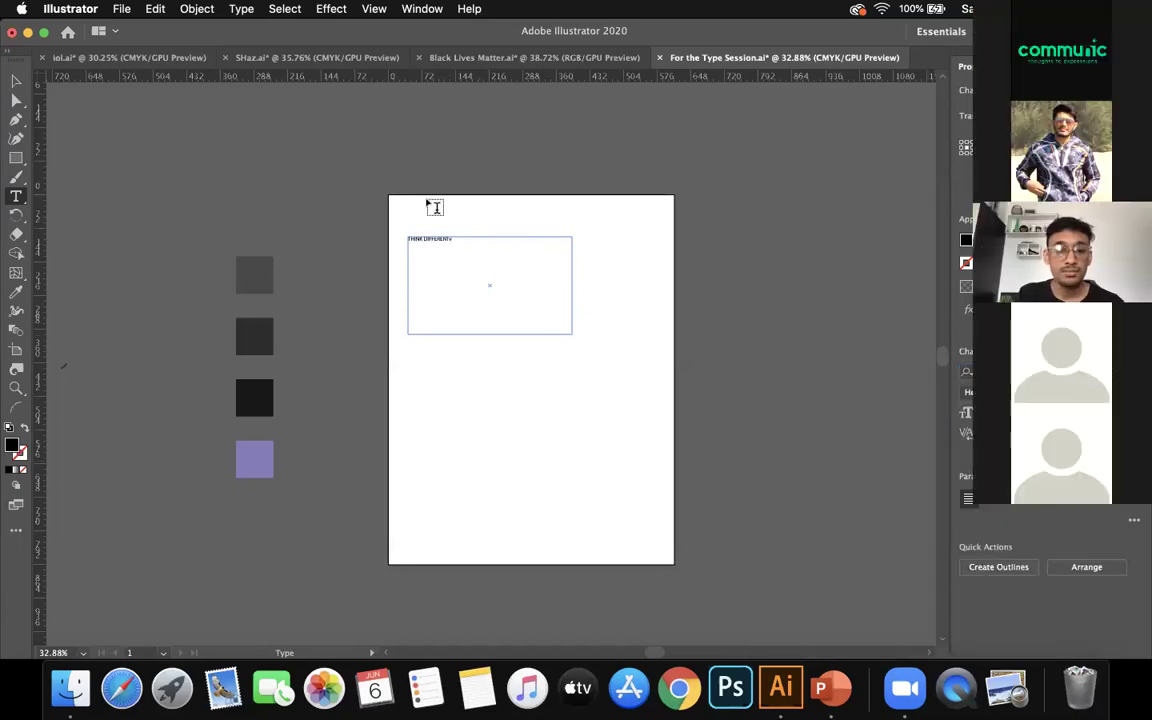
Select the whole THINK DIFFERENT text frame, search the fonts for "helvetica" and apply HelveticaNeue Heavy
key("Escape")
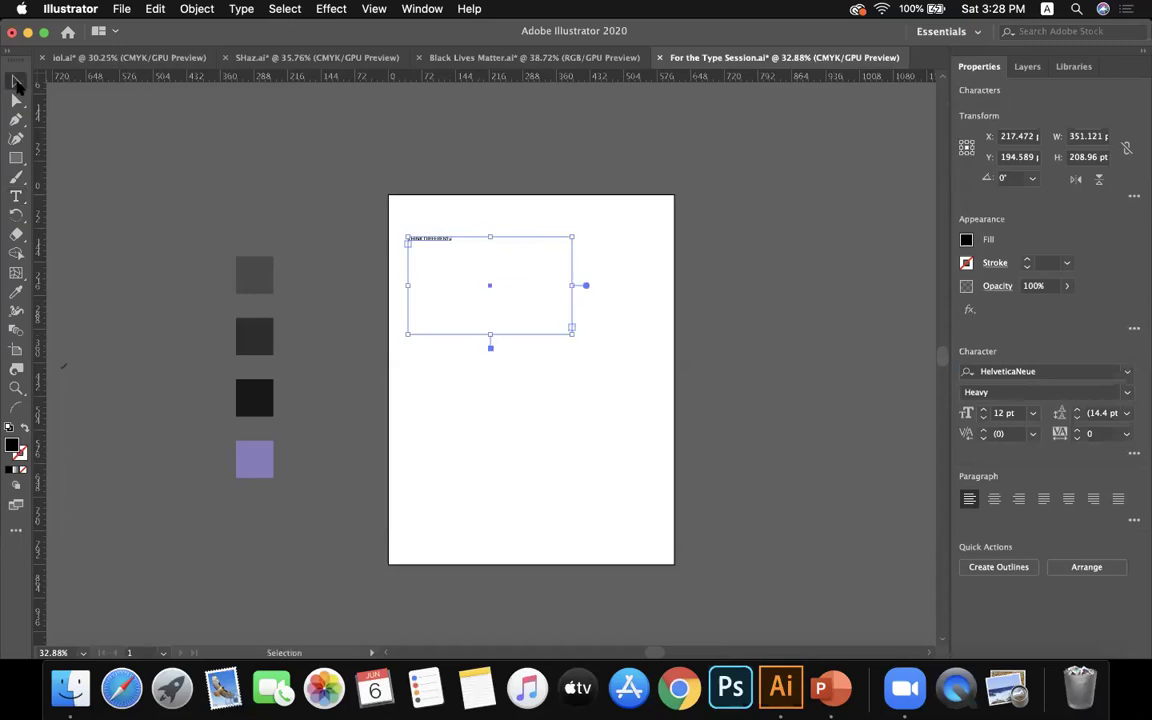
left_click(1125, 372)
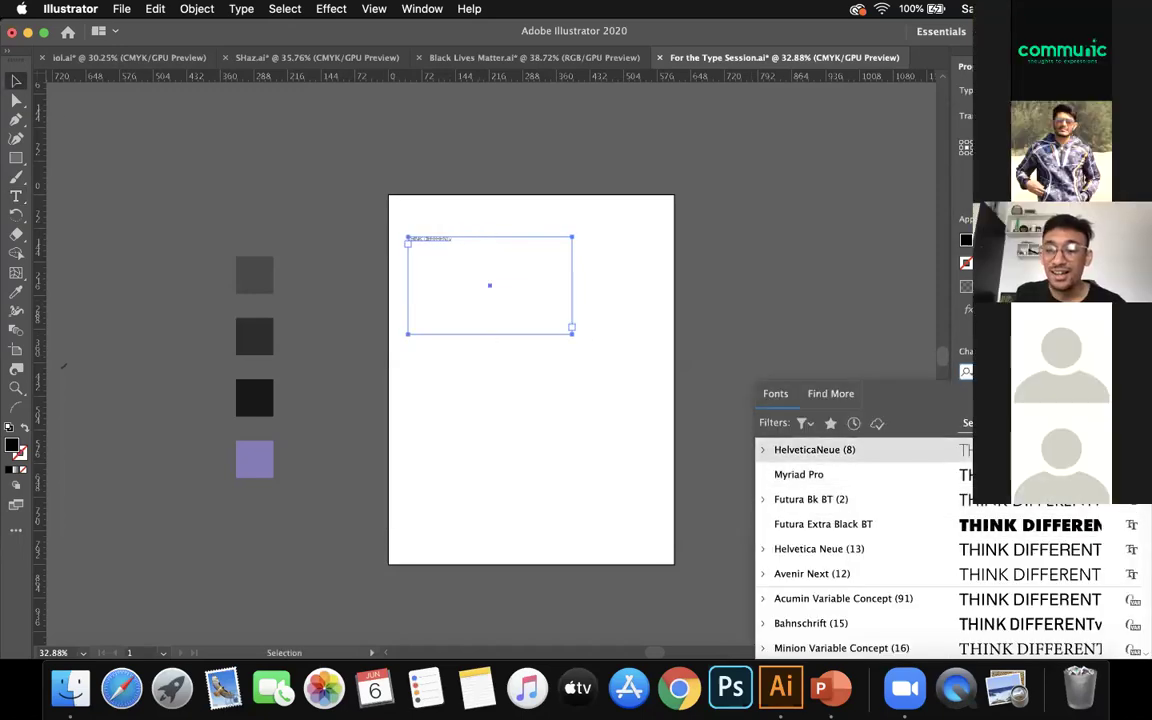
type("helvetica")
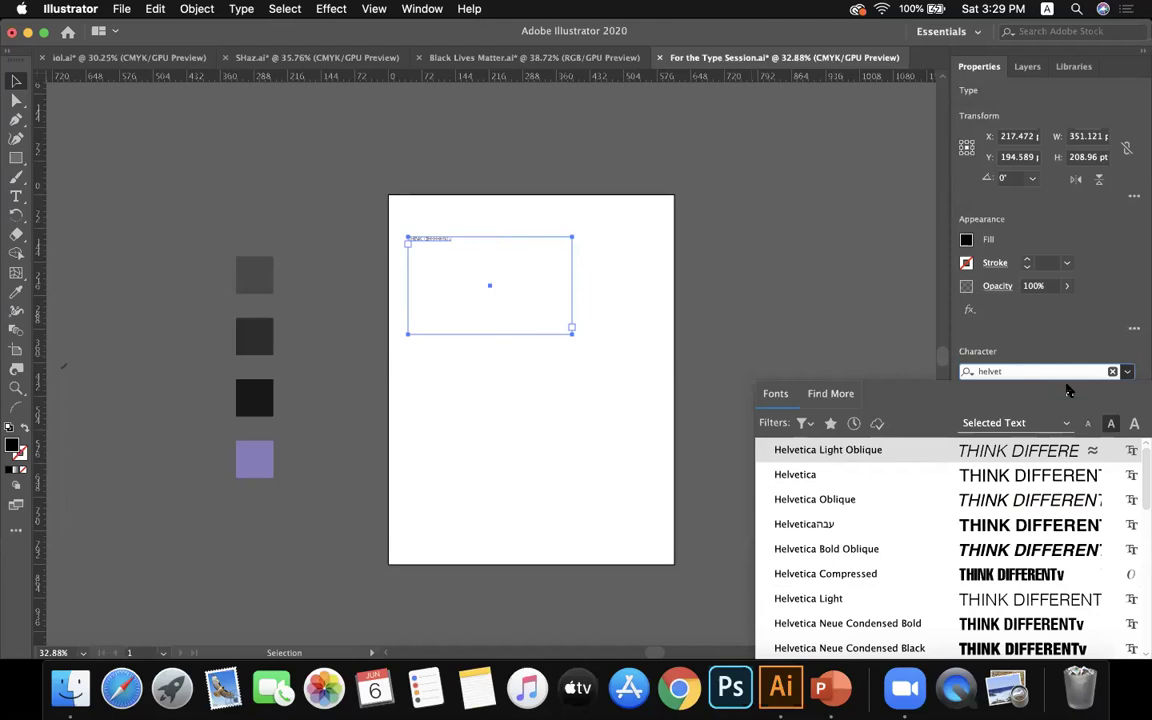
scroll(968, 518, "down", 10)
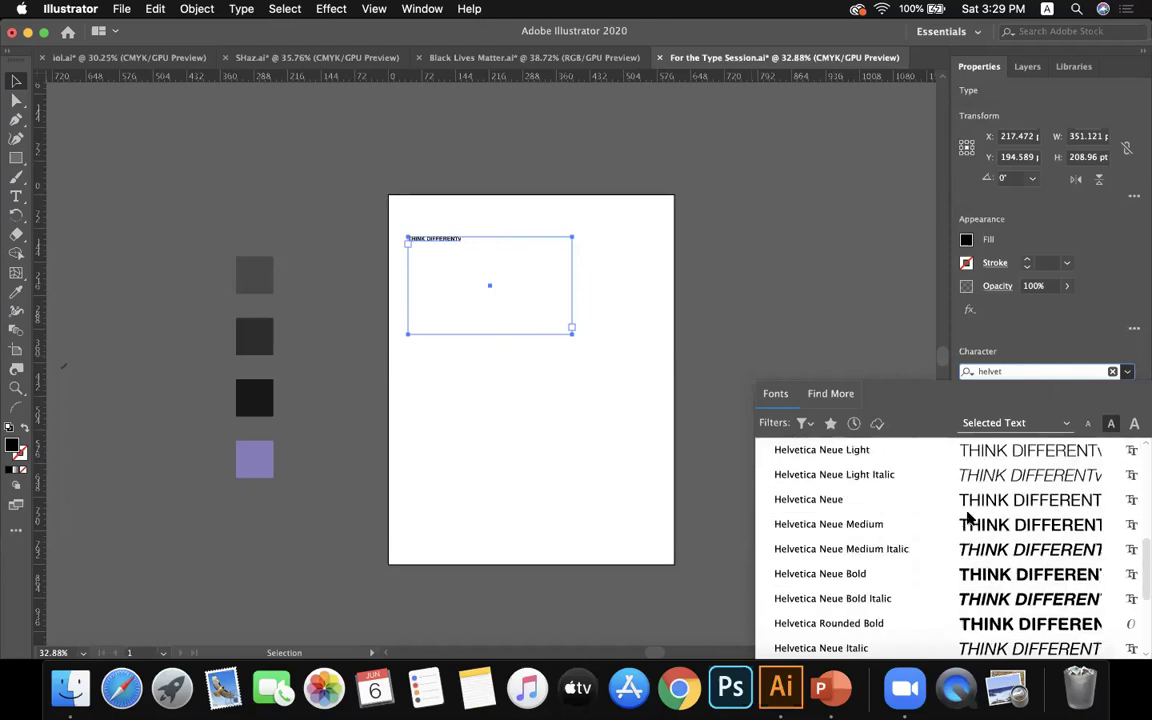
scroll(968, 518, "up", 6)
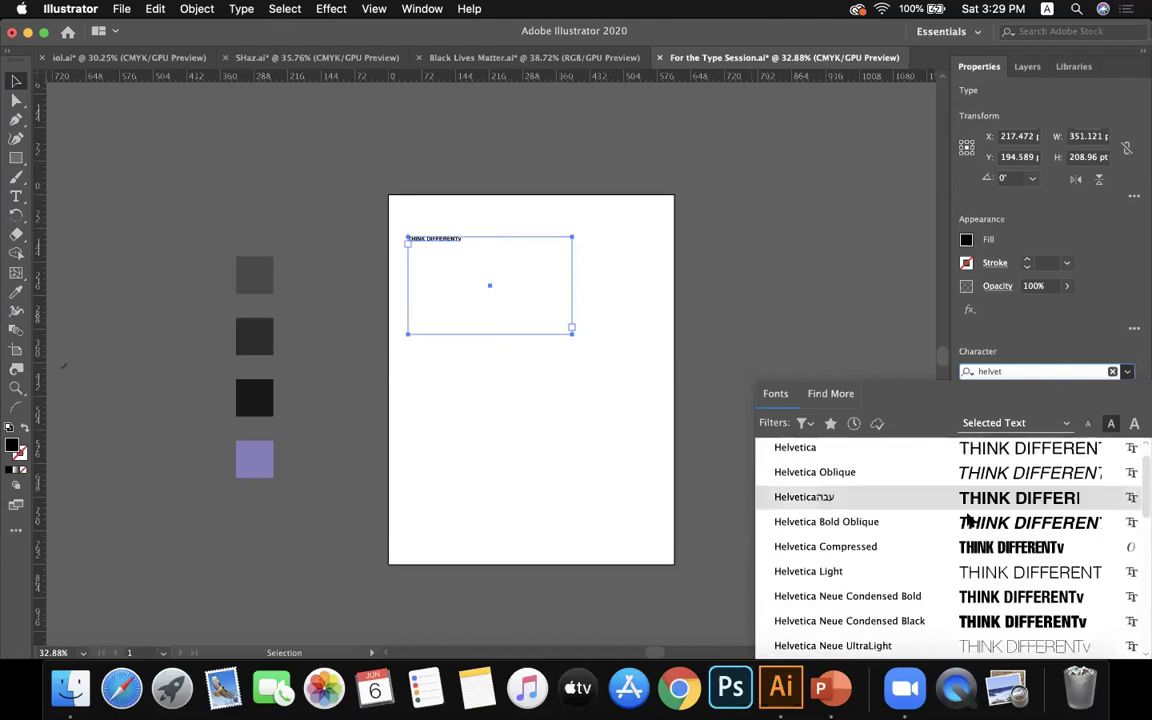
scroll(968, 518, "down", 3)
scroll(968, 518, "down", 1)
scroll(968, 518, "up", 4)
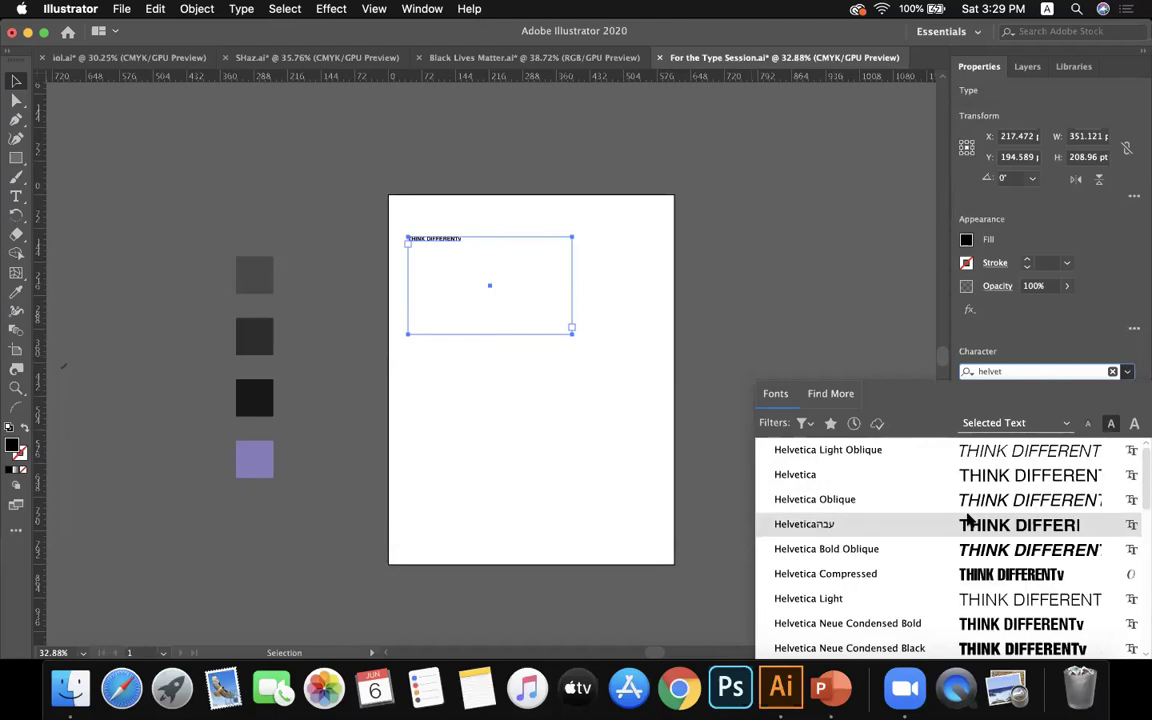
scroll(936, 553, "down", 5)
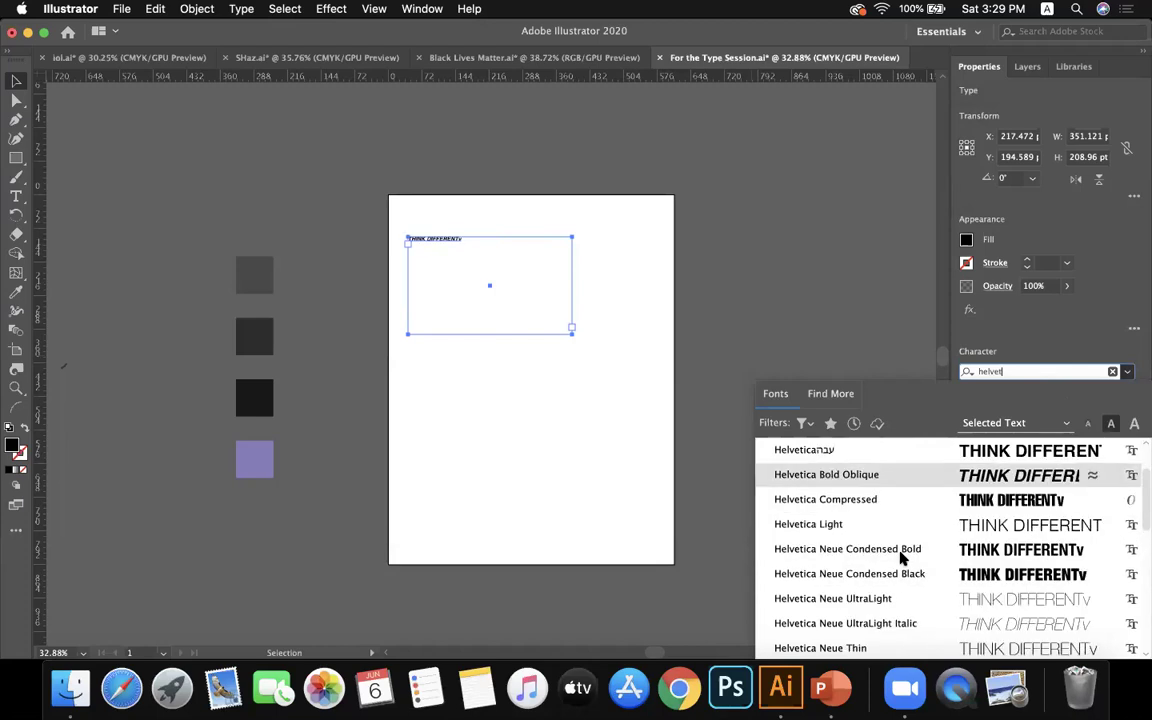
scroll(900, 558, "down", 1)
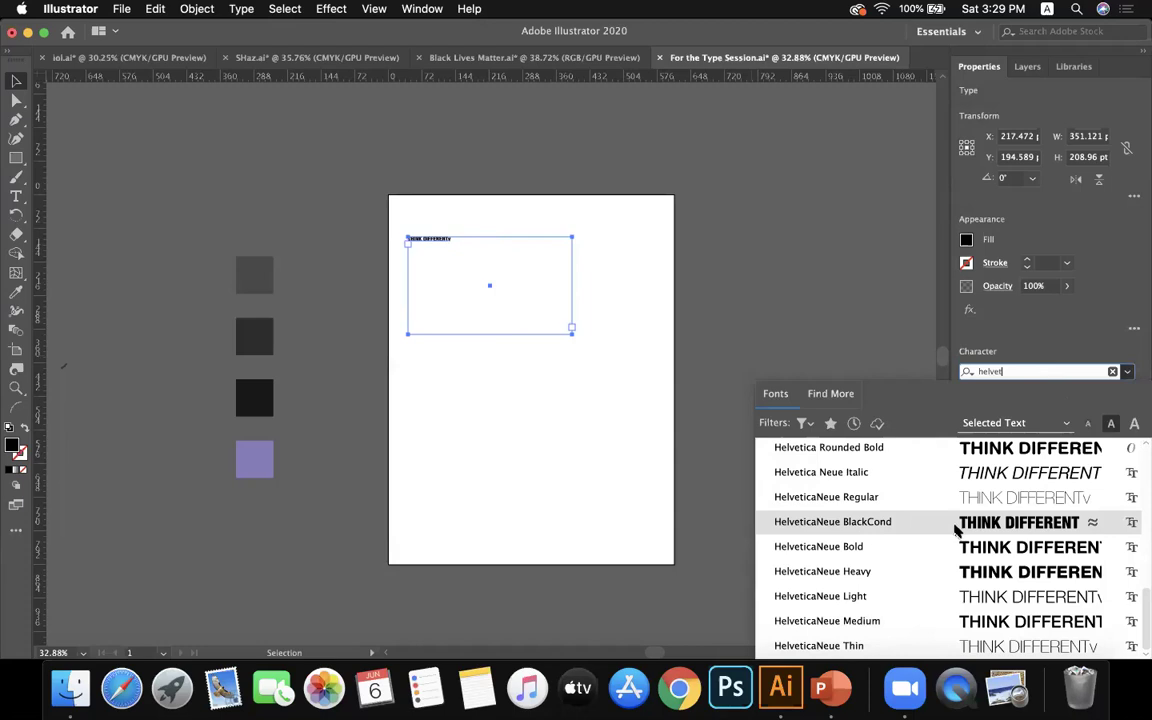
type("ia")
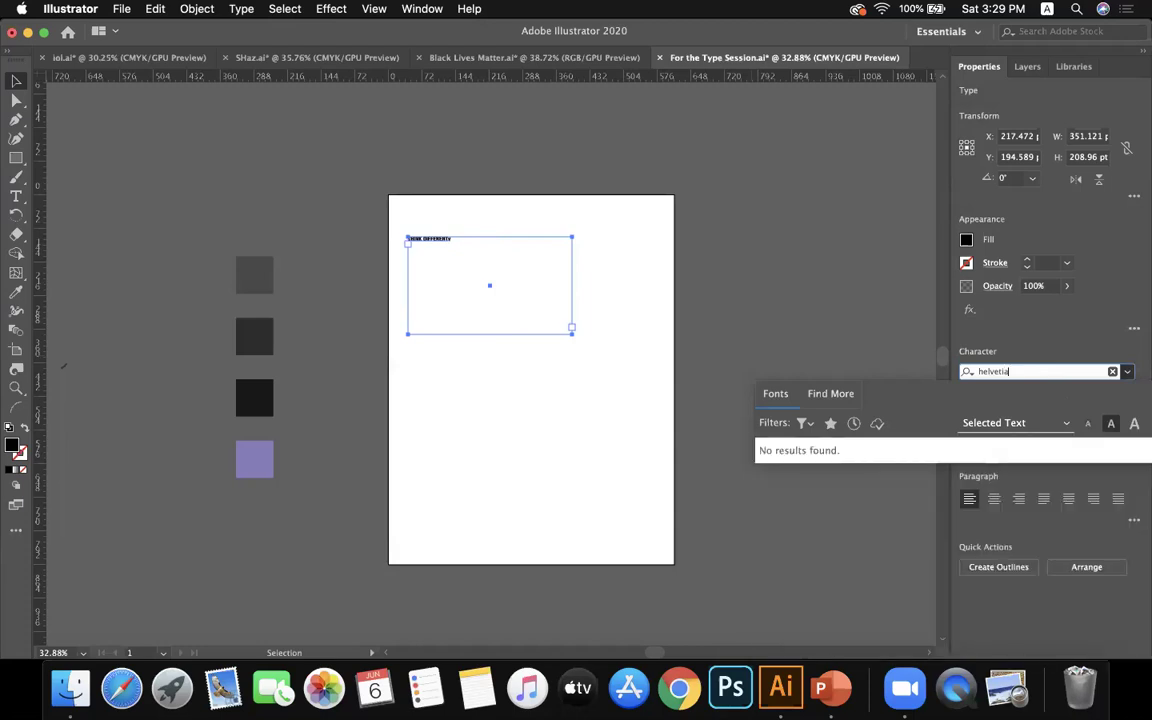
key("BackSpace")
key("BackSpace")
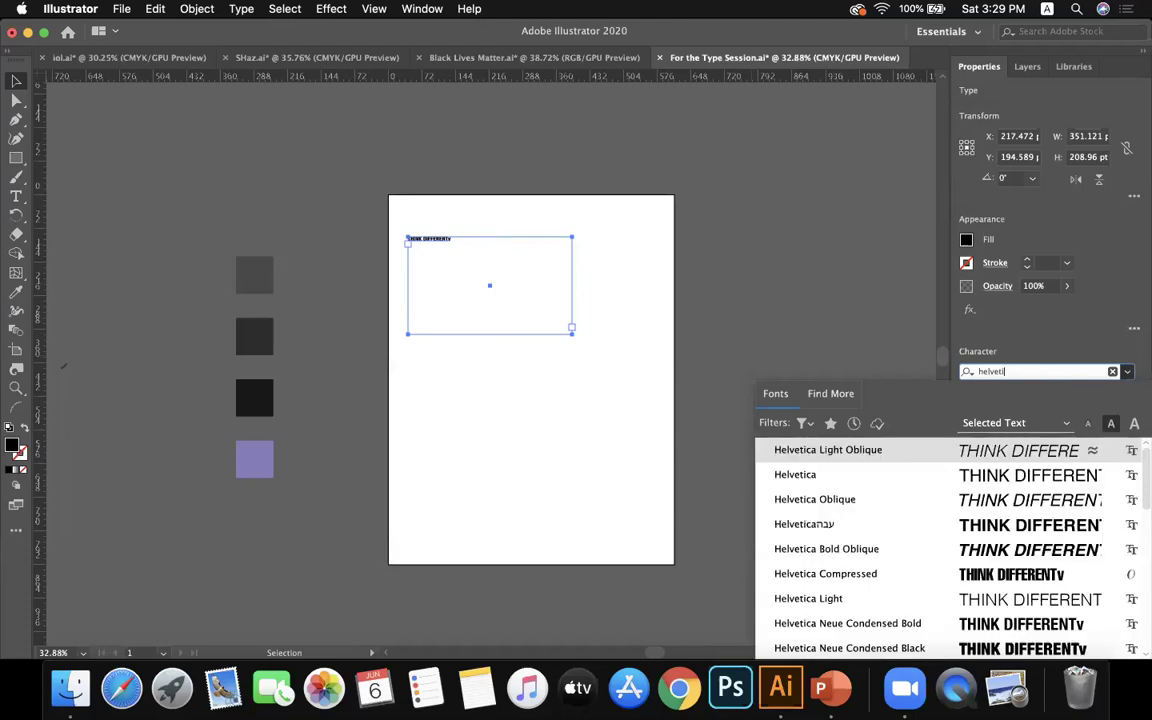
scroll(884, 621, "down", 5)
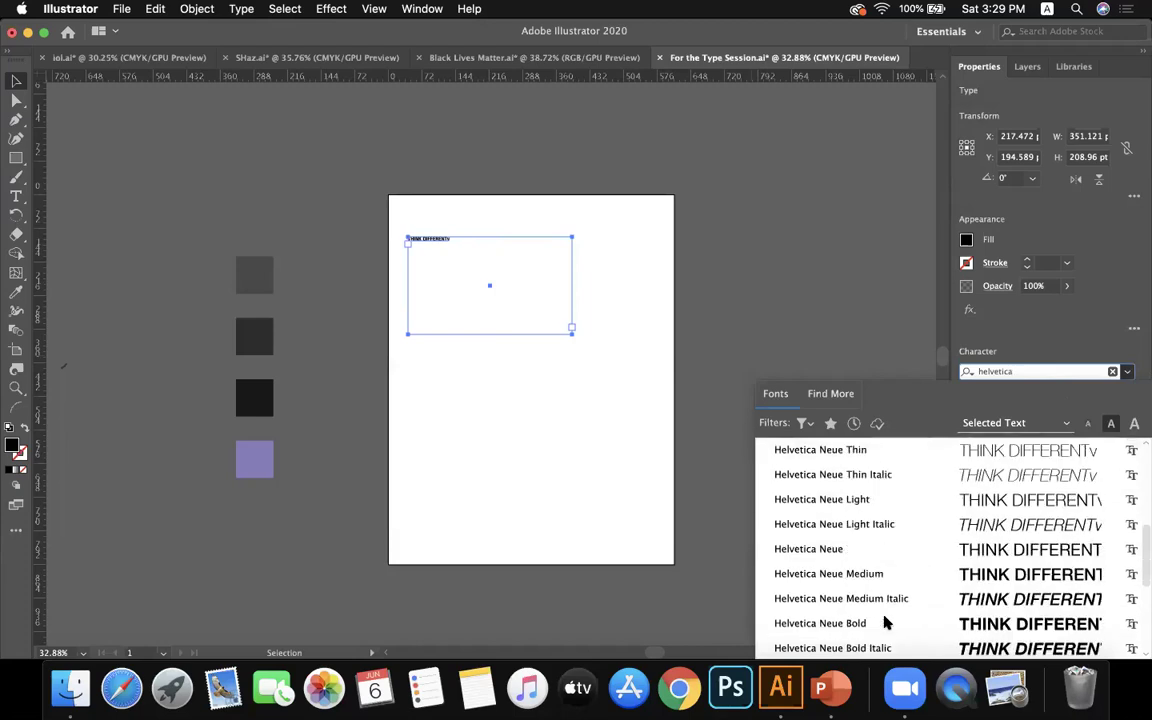
scroll(884, 621, "down", 3)
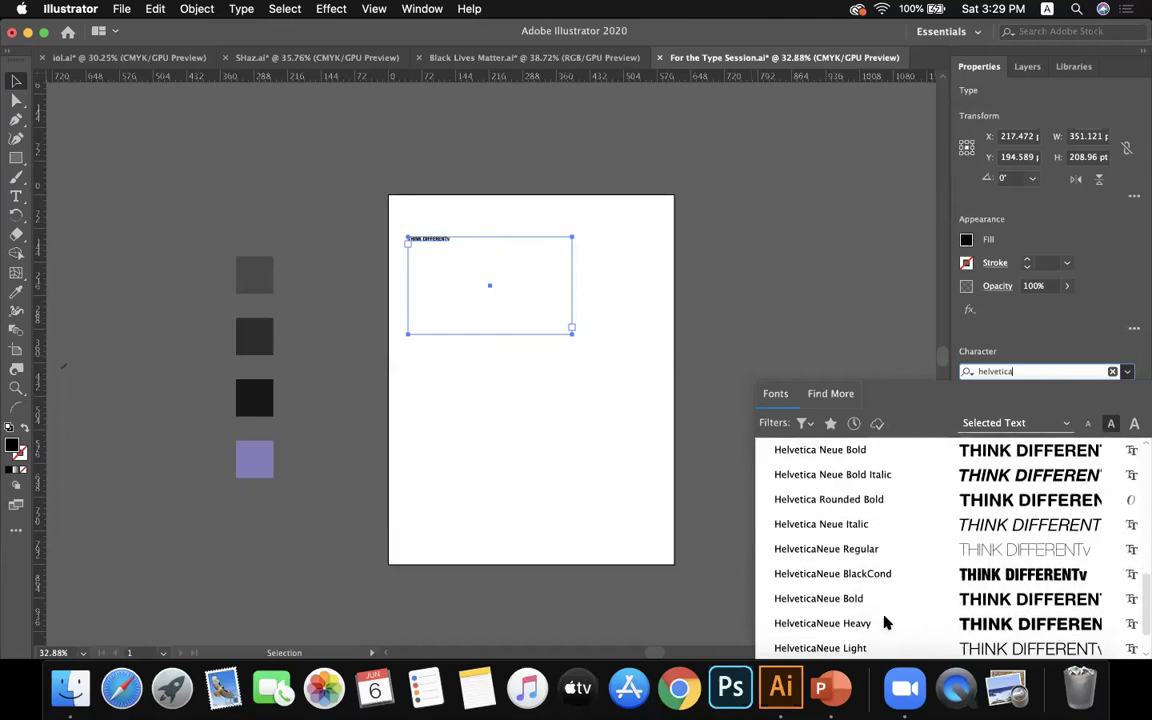
left_click(840, 623)
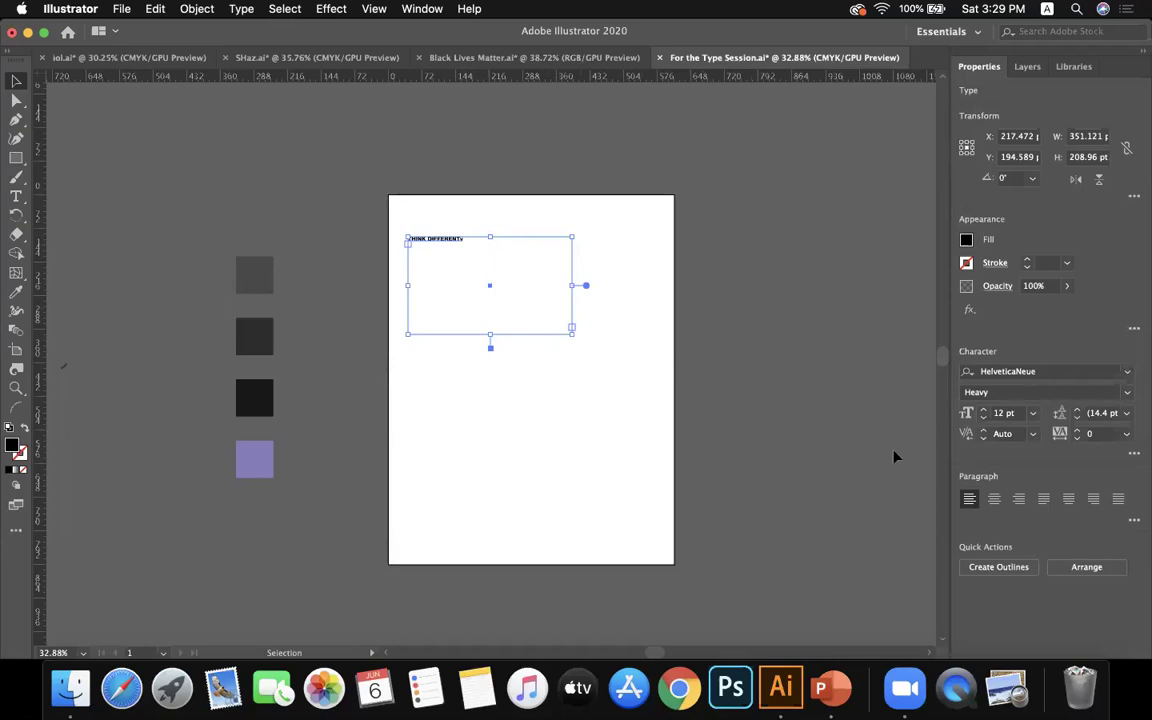
Set the font size of the THINK DIFFERENT text to 200 pt
double_click(1003, 412)
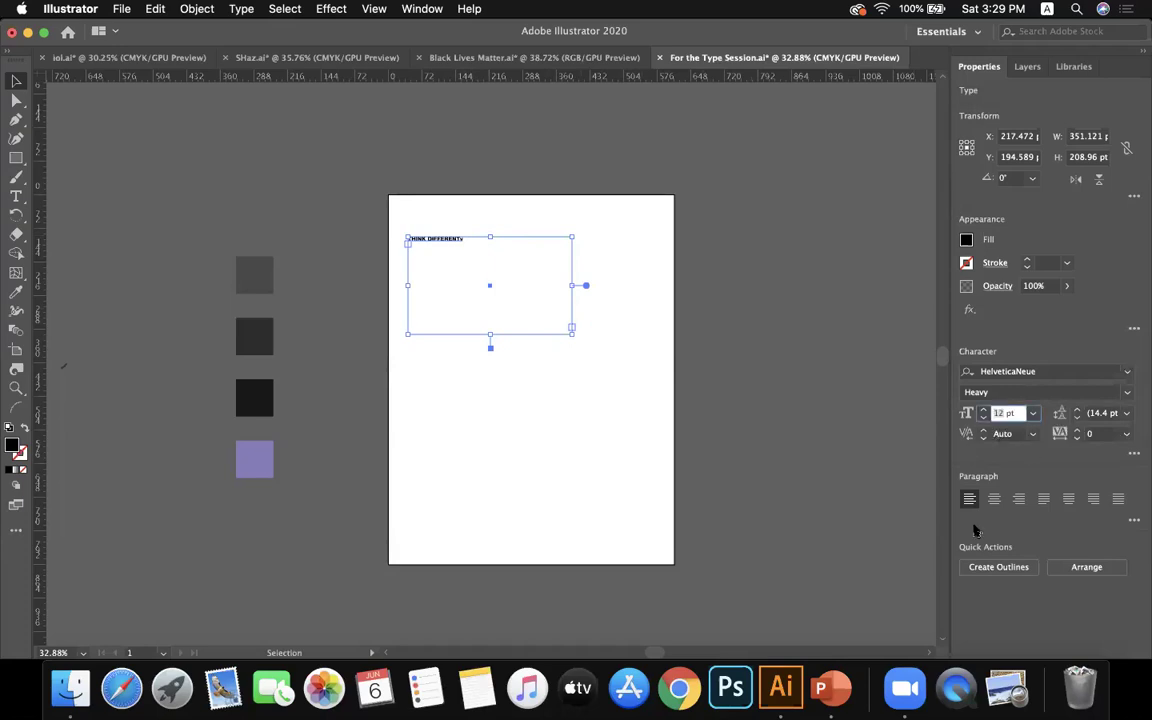
type("200")
key("Return")
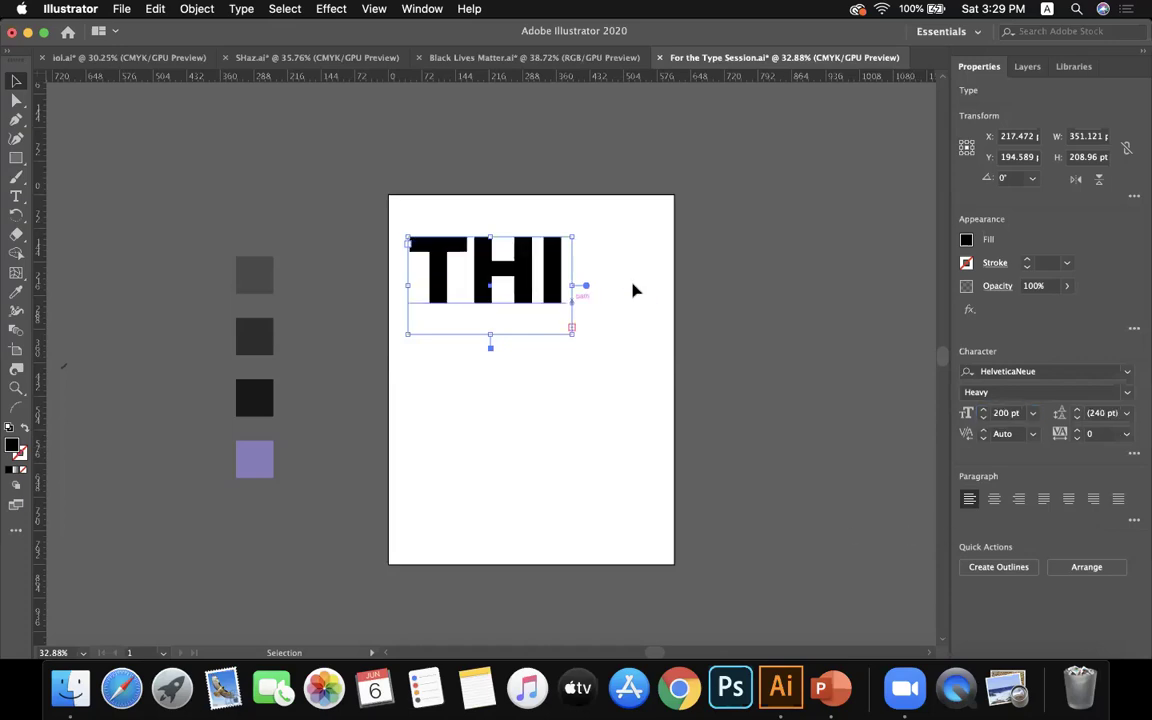
Widen the text frame rightward to about 2098 pt so the whole phrase fits on one line
left_click_drag(569, 287, 920, 286)
scroll(703, 318, "down", 5)
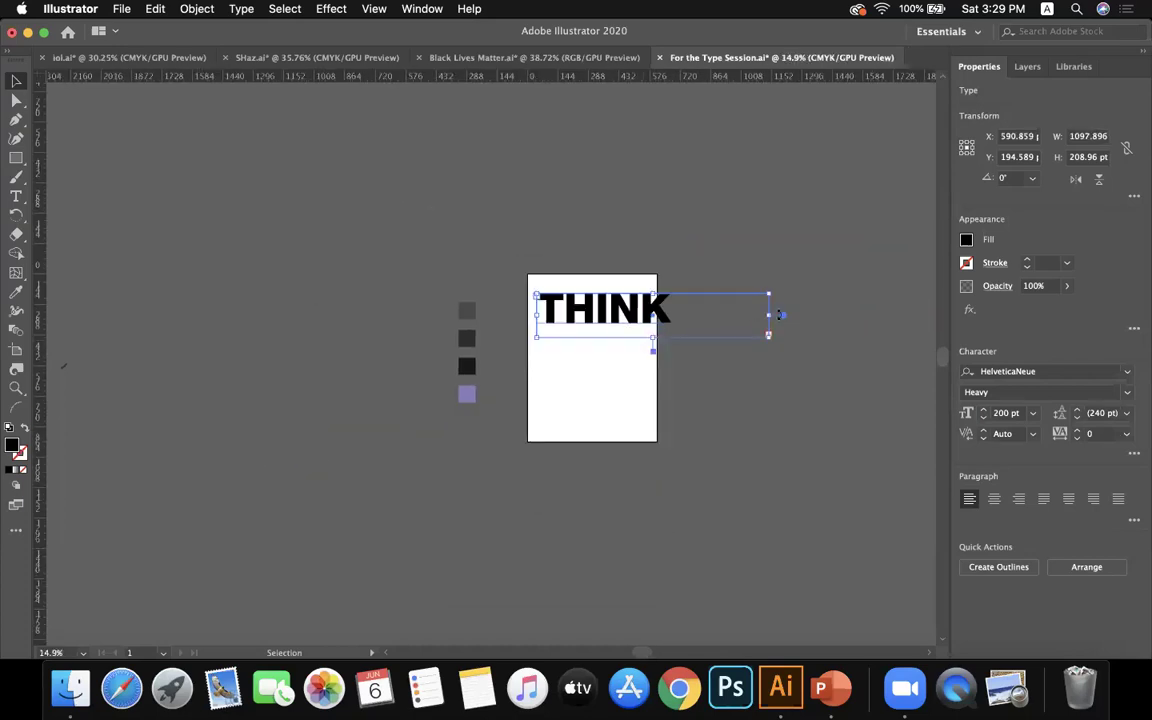
left_click_drag(769, 317, 924, 316)
scroll(680, 310, "right", 3)
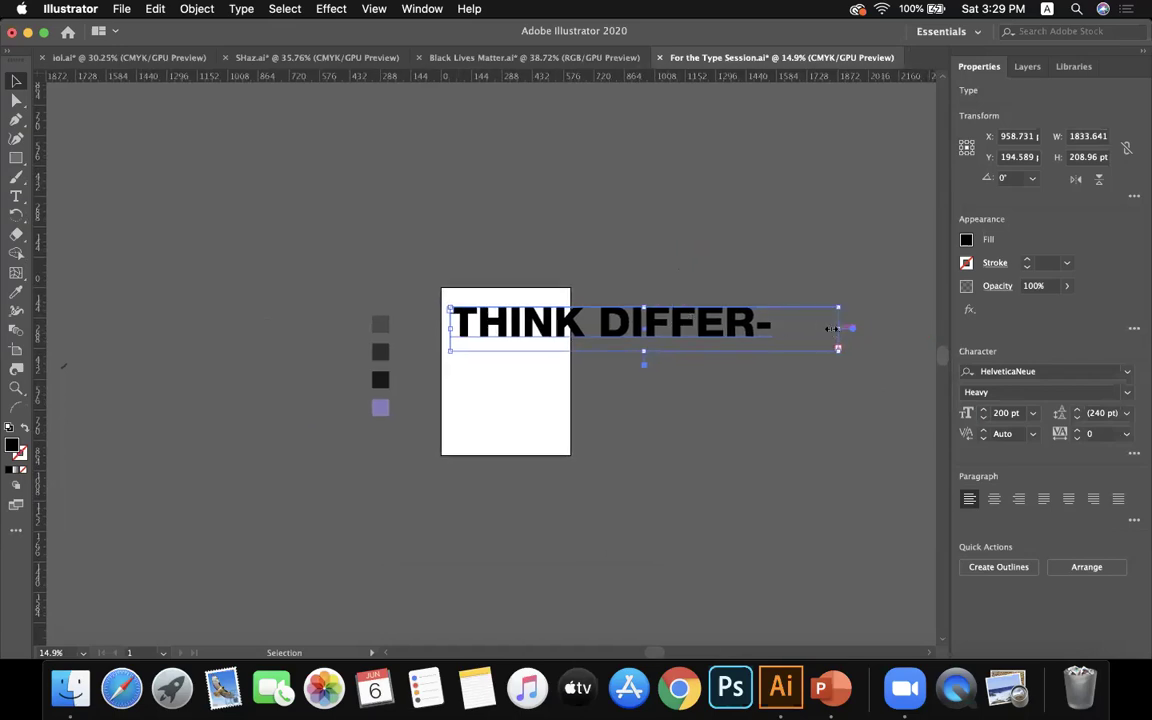
left_click_drag(838, 328, 894, 329)
Delete the stray v at the end of THINK DIFFERENT and finish editing the text
double_click(872, 347)
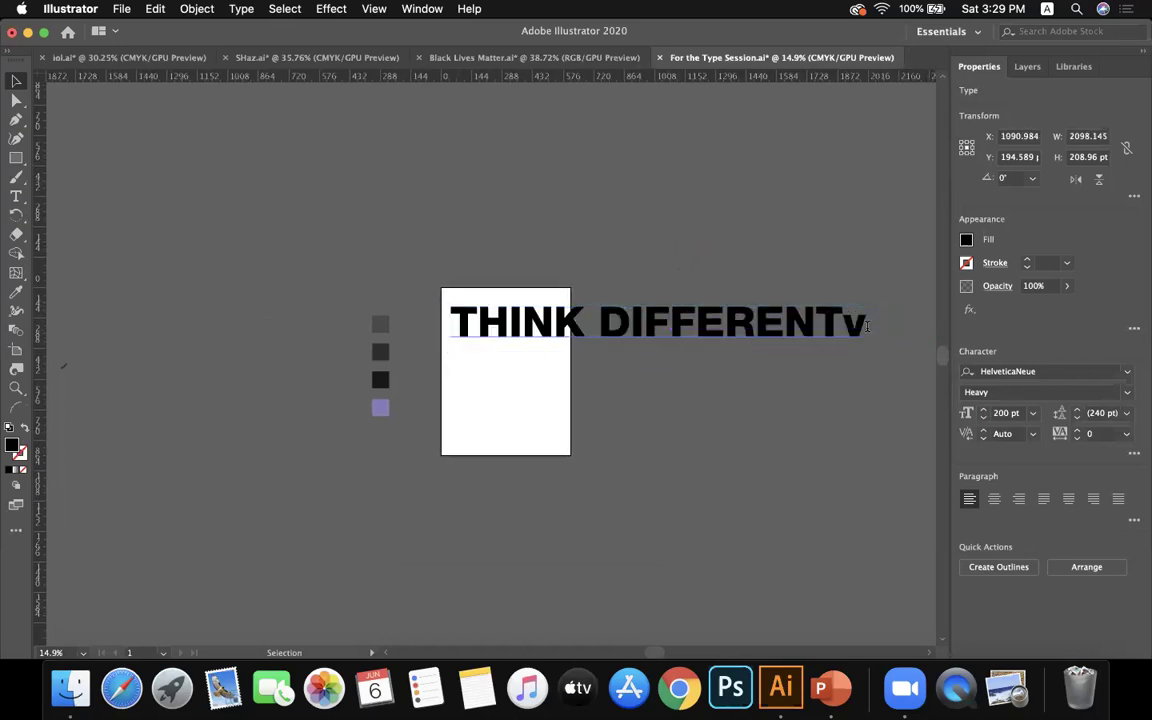
key("BackSpace")
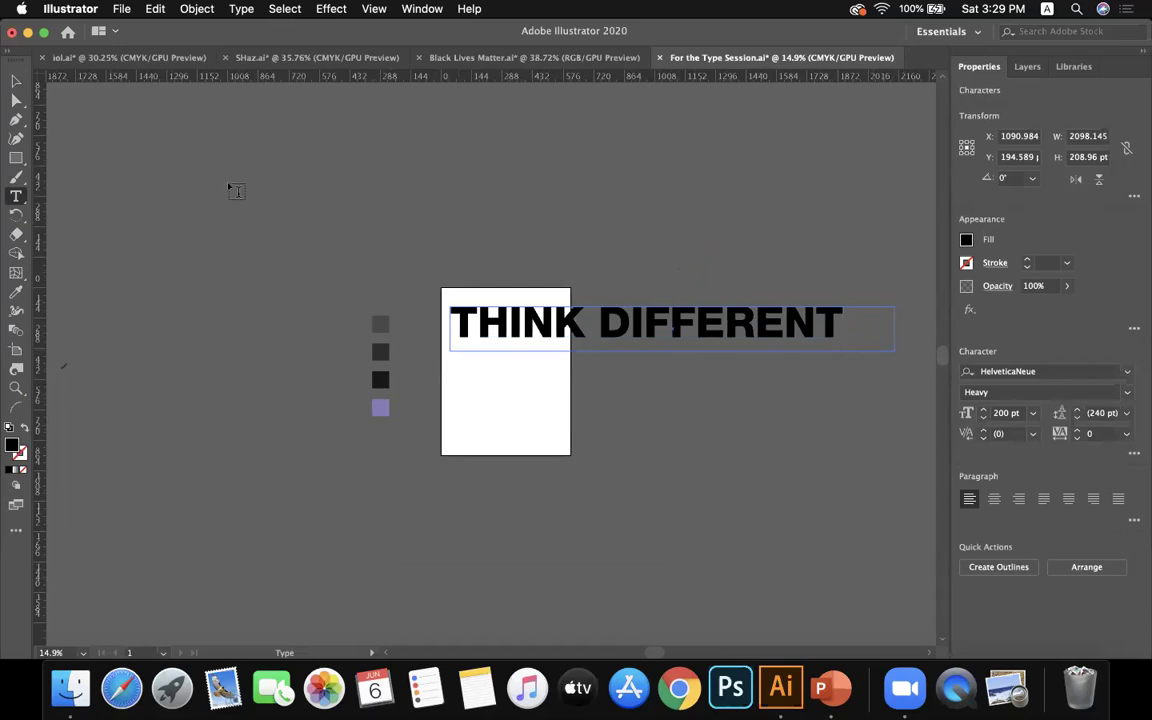
key("Escape")
left_click(310, 216)
Rotate the THINK DIFFERENT text 45° and move it across the artboard's upper-left corner, at about X 529, Y -341 pt
left_click_drag(578, 338, 538, 330)
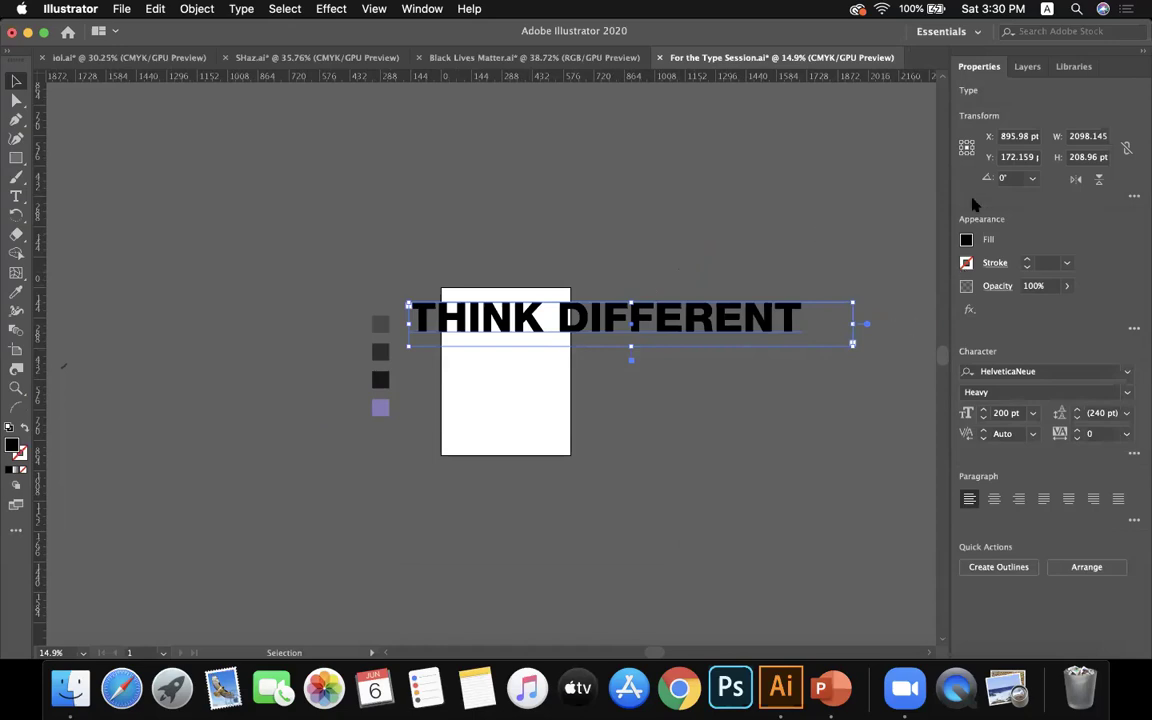
left_click(1031, 180)
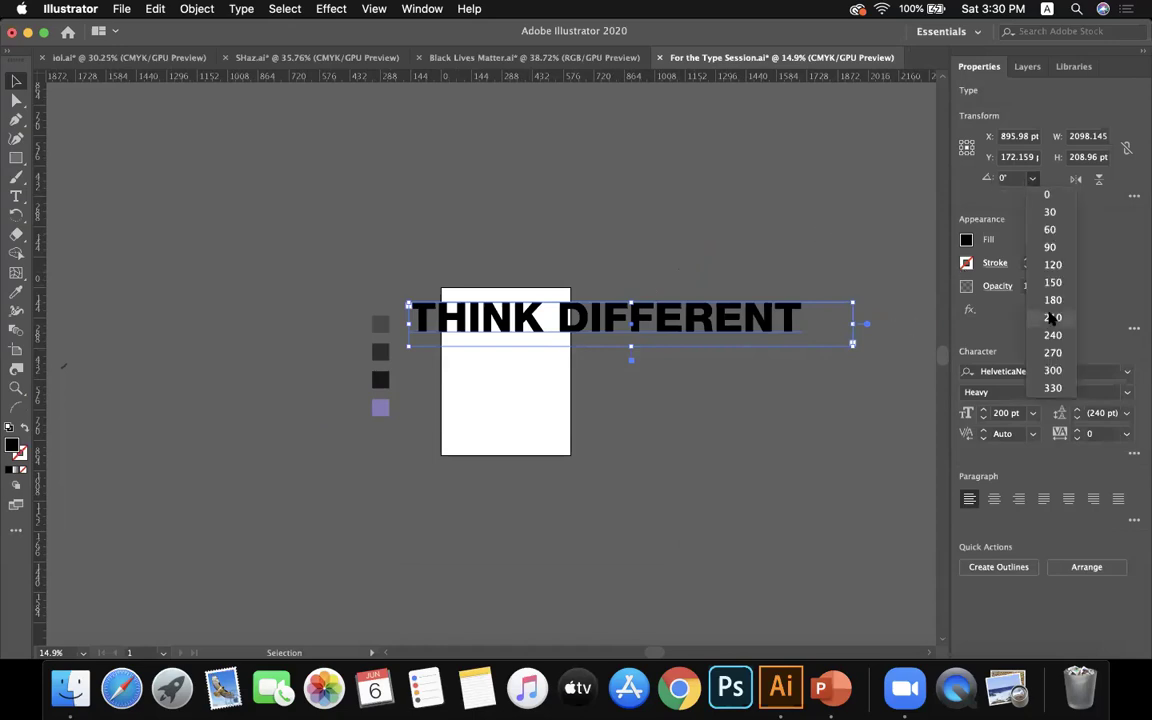
left_click(1005, 179)
type("45")
key("Return")
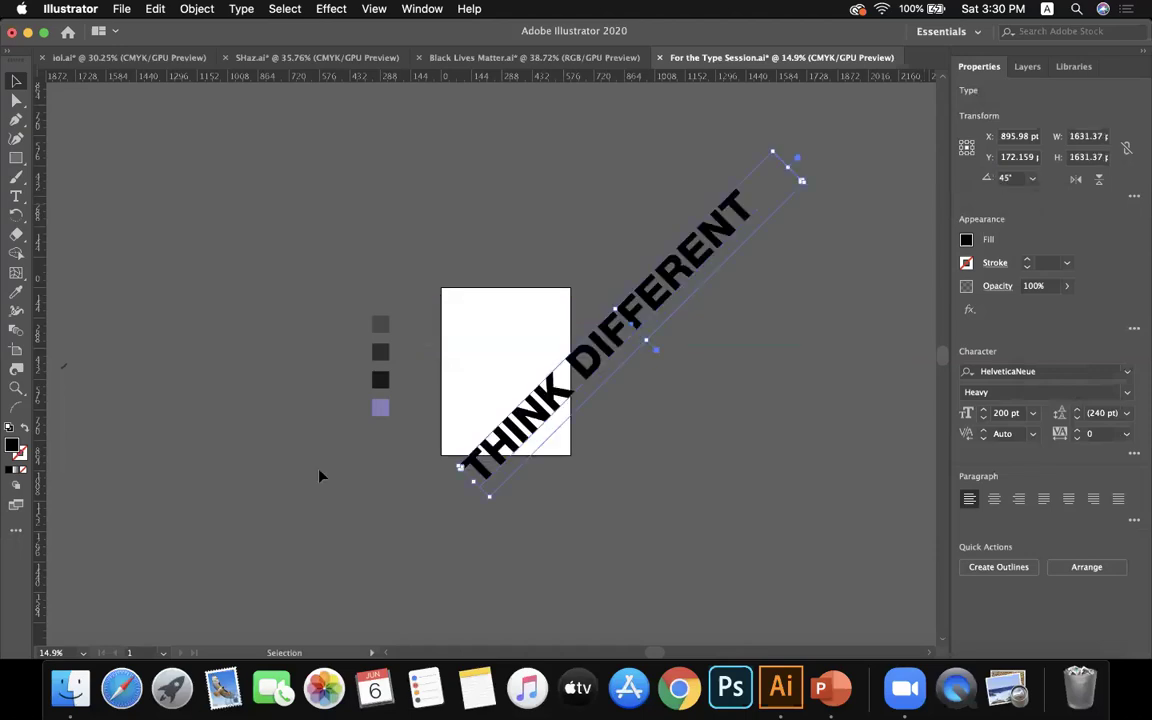
left_click_drag(530, 428, 454, 322)
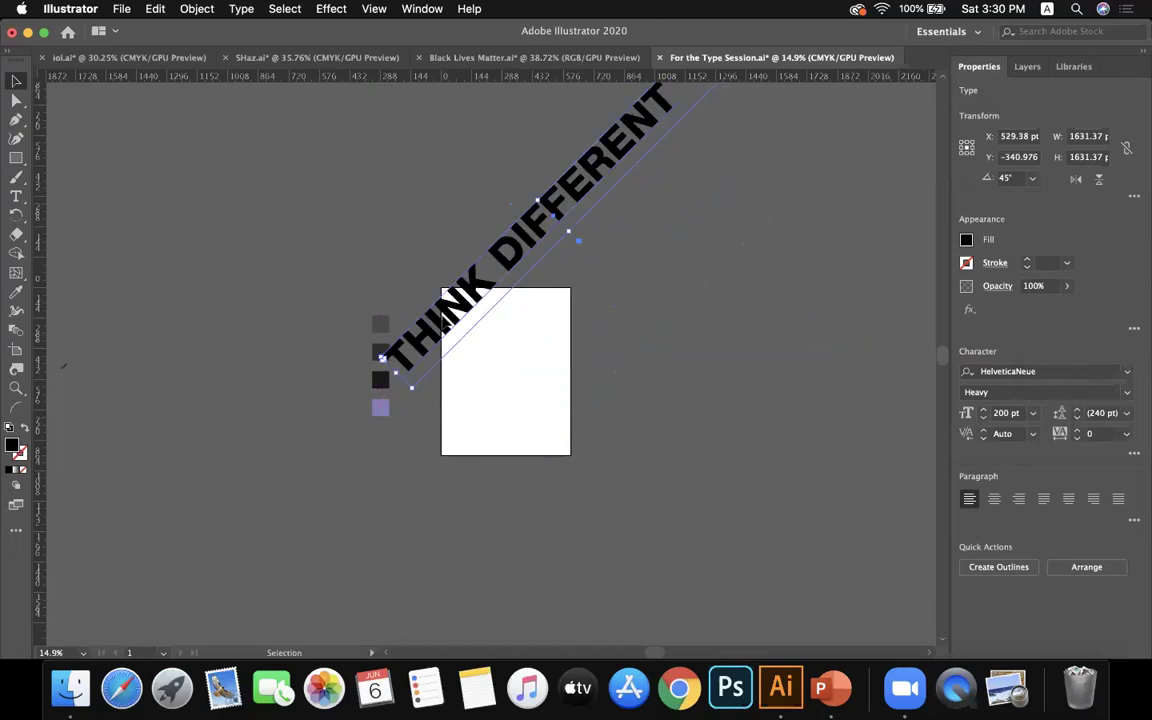
Duplicate the diagonal THINK DIFFERENT line three times, staggering the copies downward across the artboard with gaps between them
scroll(452, 331, "up", 3)
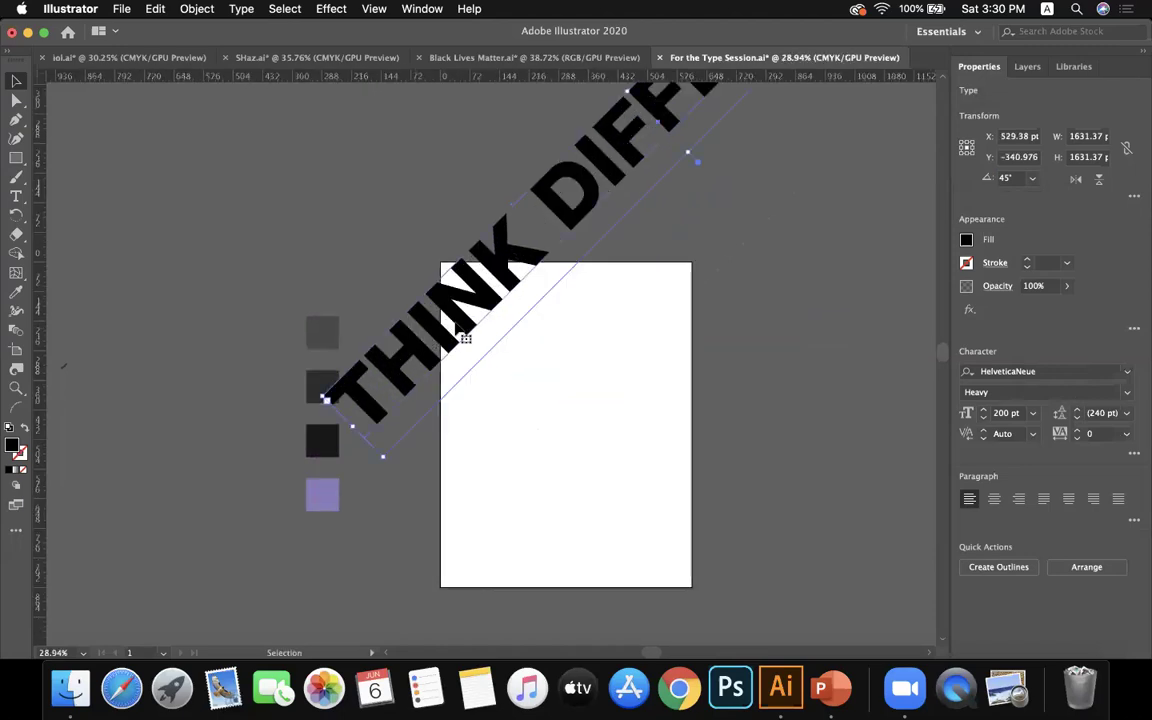
left_click_drag(453, 320, 604, 539)
scroll(590, 515, "down", 3)
scroll(590, 515, "right", 3)
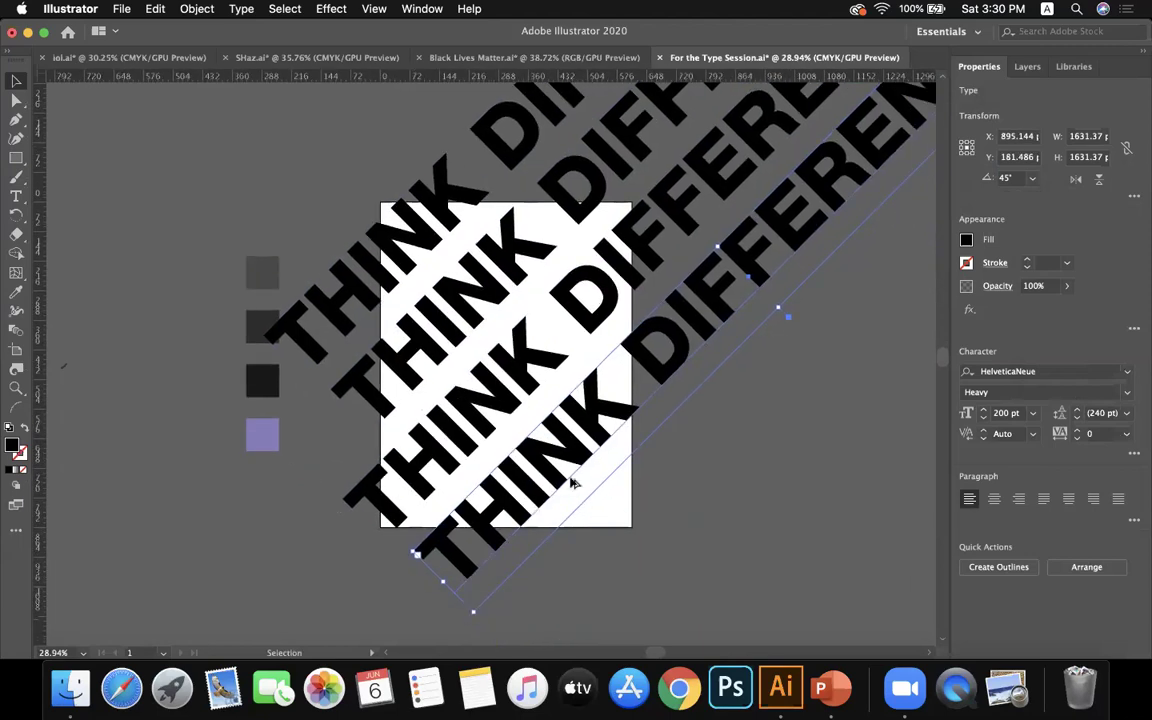
Add another diagonal copy below the fourth line and slide the fourth line down its diagonal to about X 529, Y 566 pt
left_click_drag(555, 463, 580, 550)
left_click_drag(562, 462, 452, 568)
left_click_drag(515, 492, 512, 524)
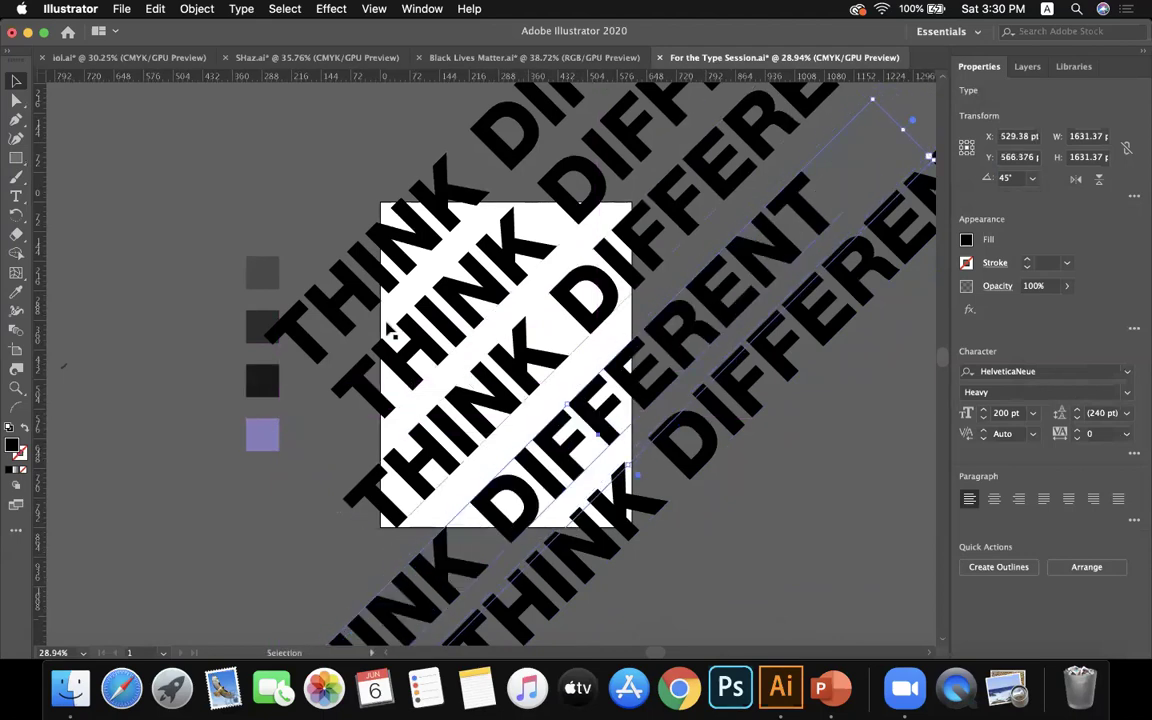
Slide the first THINK DIFFERENT line down along its diagonal to about X 319, Y -143 pt
scroll(390, 330, "right", 2)
scroll(390, 330, "up", 1)
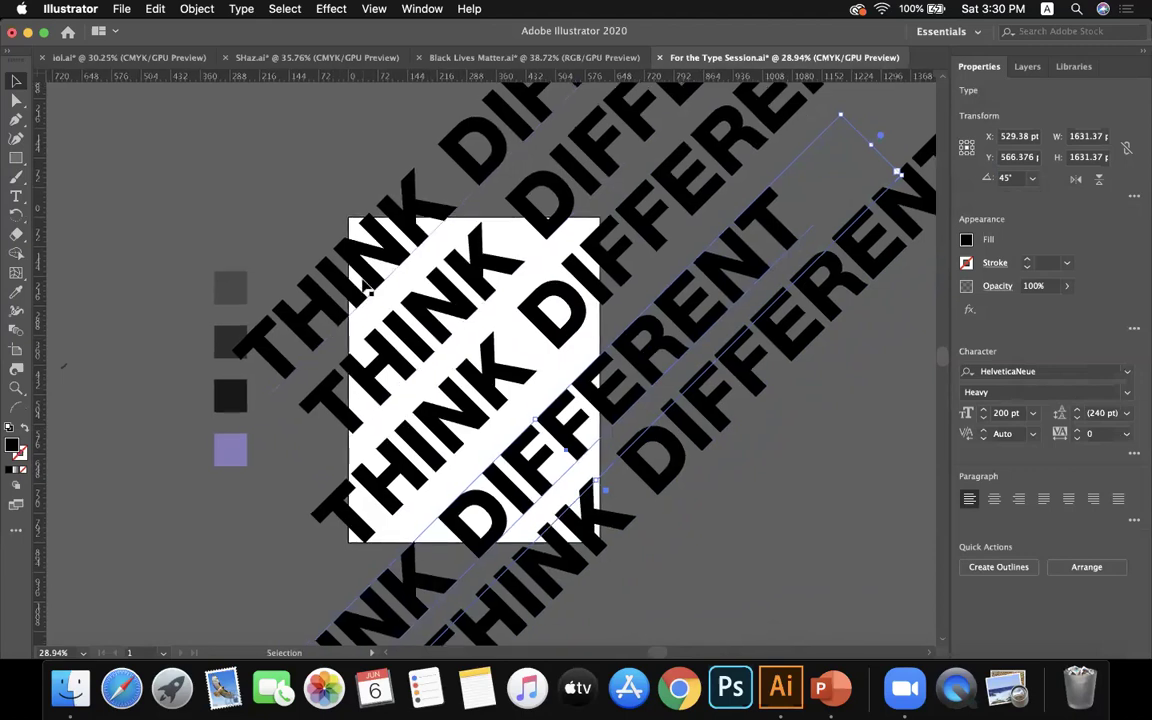
scroll(367, 287, "up", 1)
scroll(367, 287, "right", 1)
left_click_drag(368, 292, 300, 366)
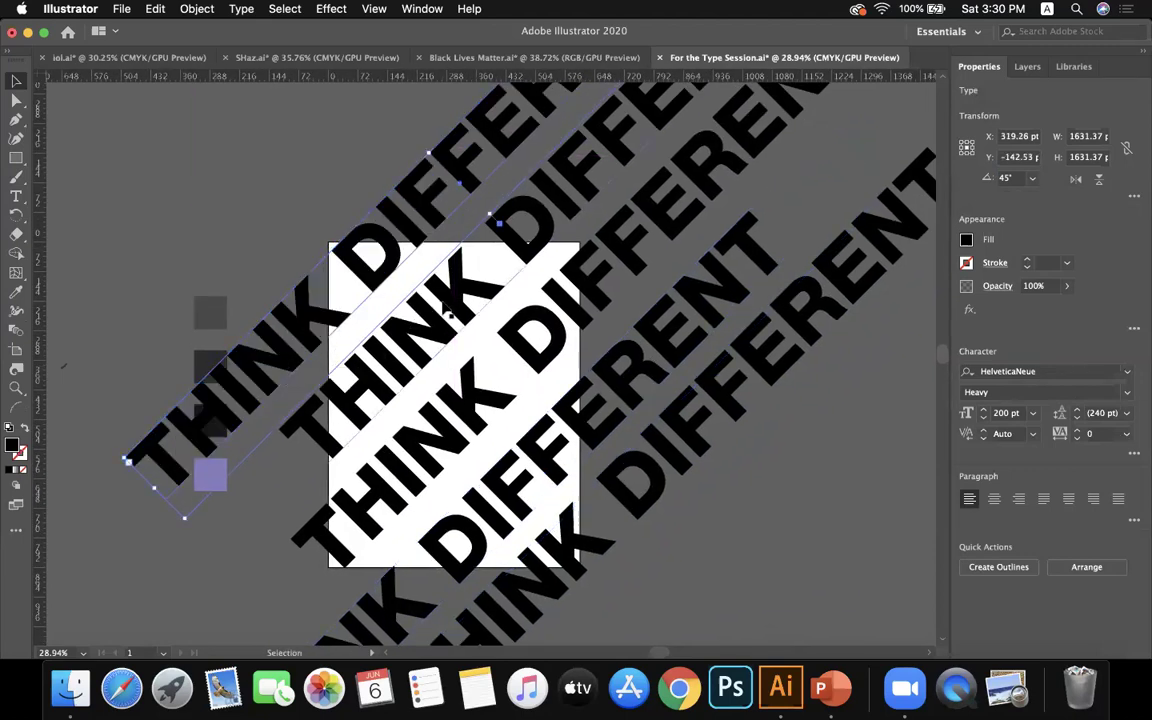
Slide the second THINK DIFFERENT line down along its diagonal to about X 115, Y 370 pt and deselect it
left_click_drag(450, 312, 310, 460)
left_click_drag(416, 341, 392, 388)
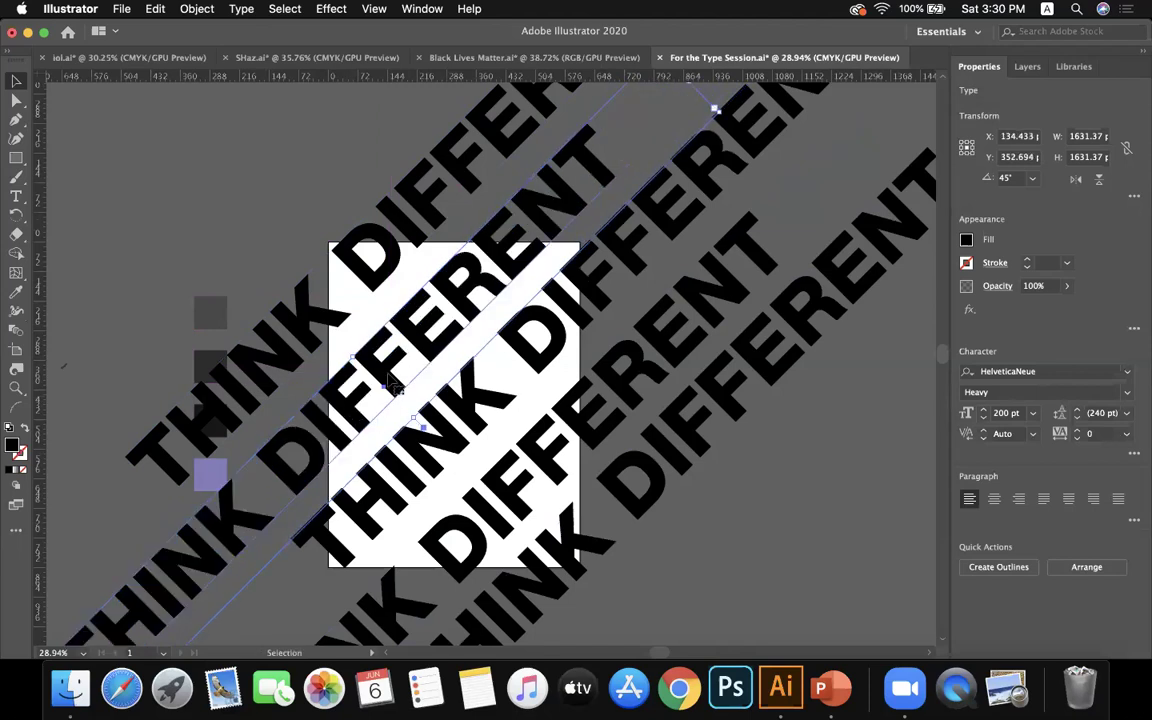
left_click_drag(350, 347, 344, 352)
scroll(388, 324, "down", 1)
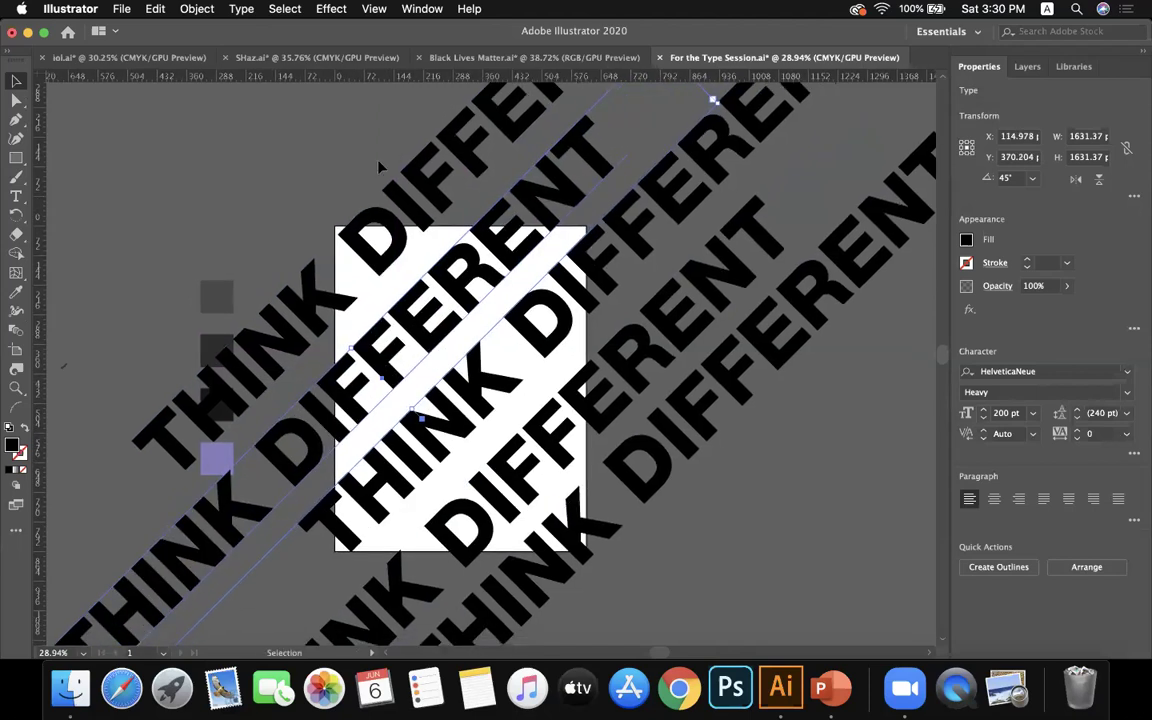
scroll(379, 168, "down", 3)
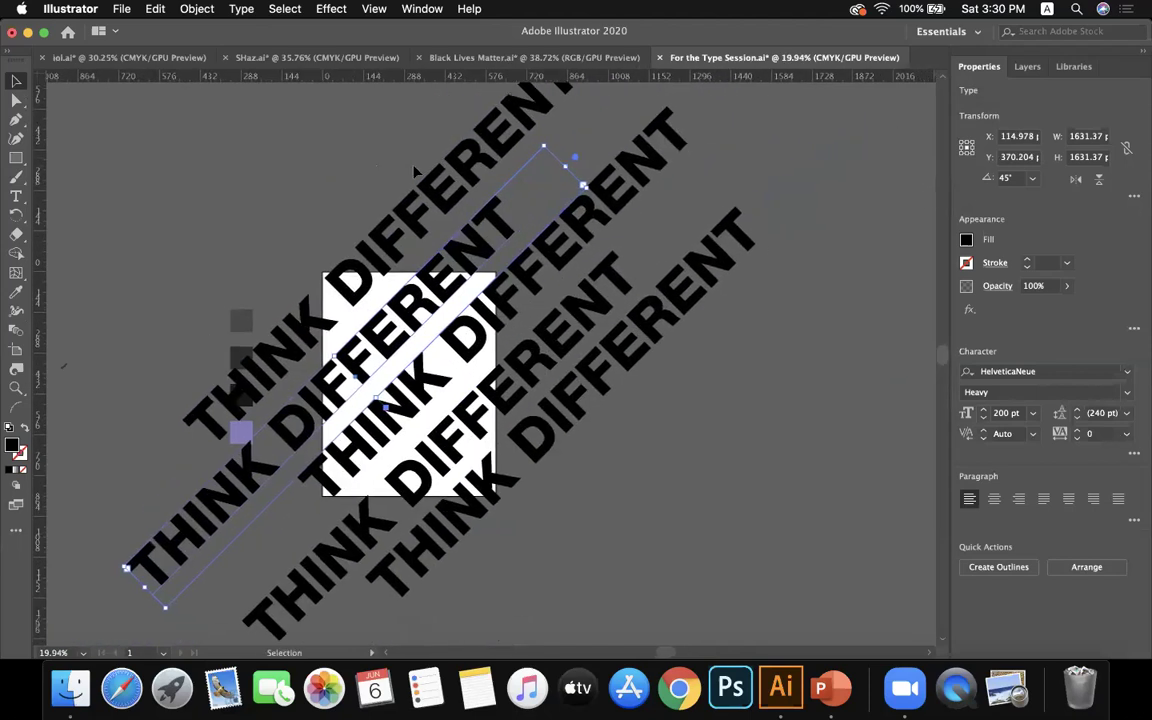
left_click(375, 172)
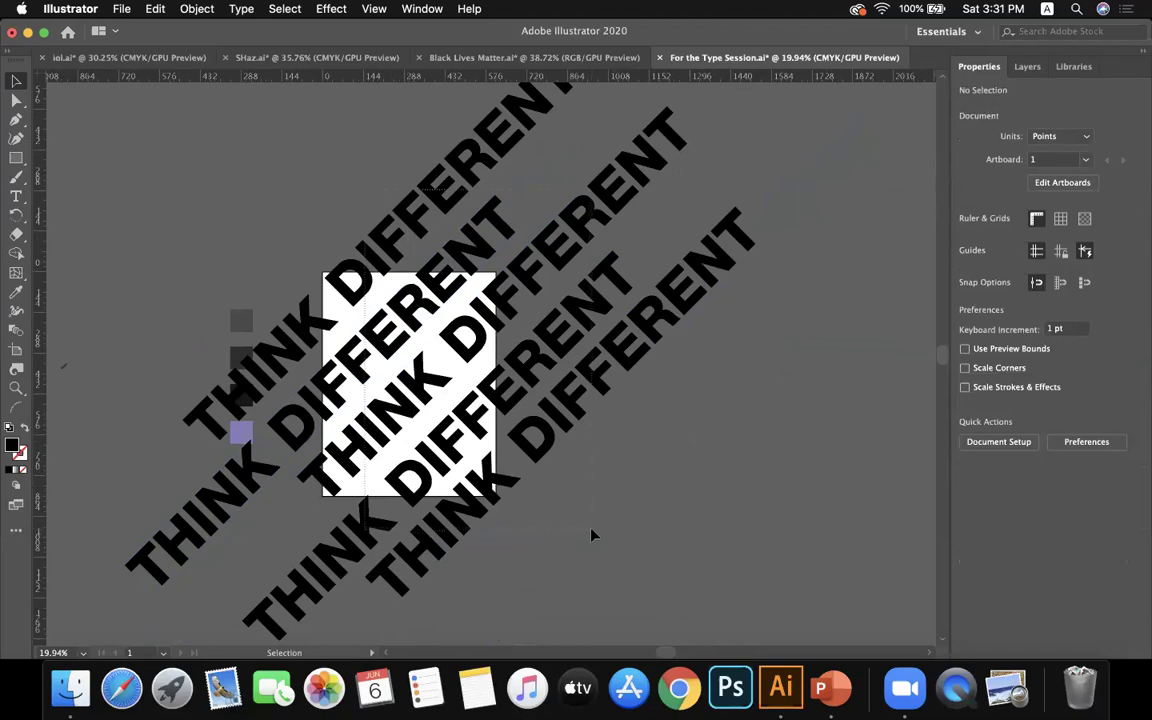
key("super+a")
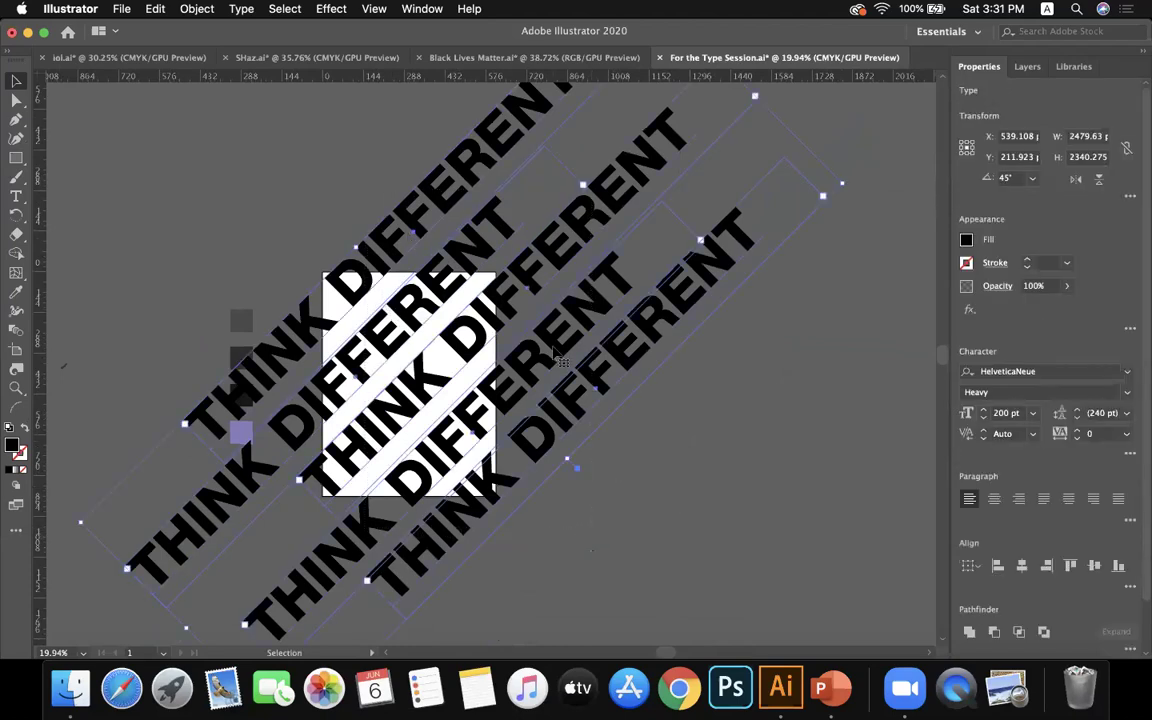
key("a")
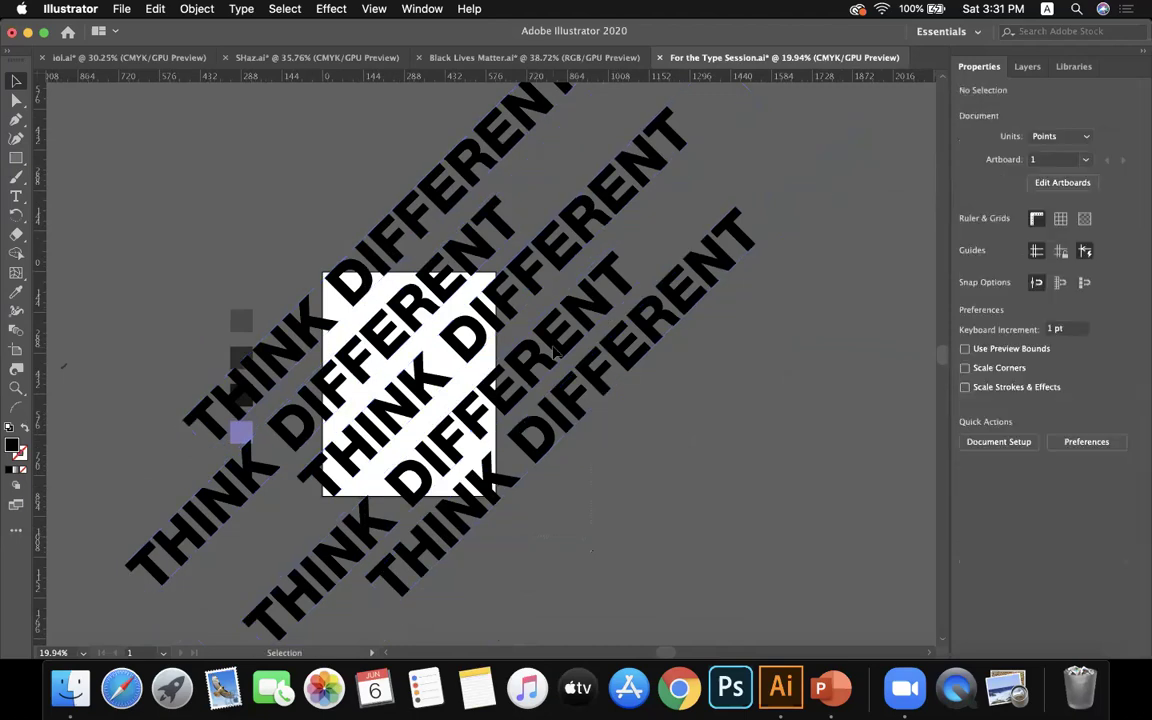
Draw a 612 by 792 pt rectangle covering the artboard and send it behind the text lines
scroll(540, 315, "down", 2)
scroll(540, 315, "left", 3)
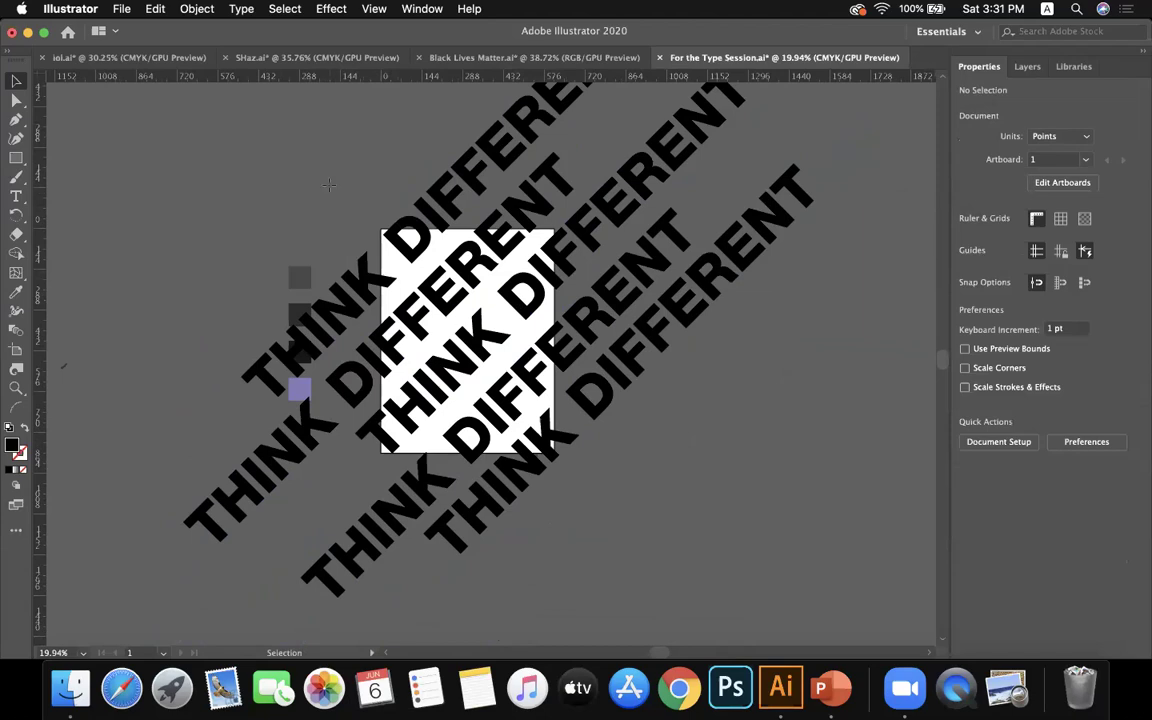
key("m")
left_click_drag(420, 345, 555, 452)
key("v")
right_click(499, 328)
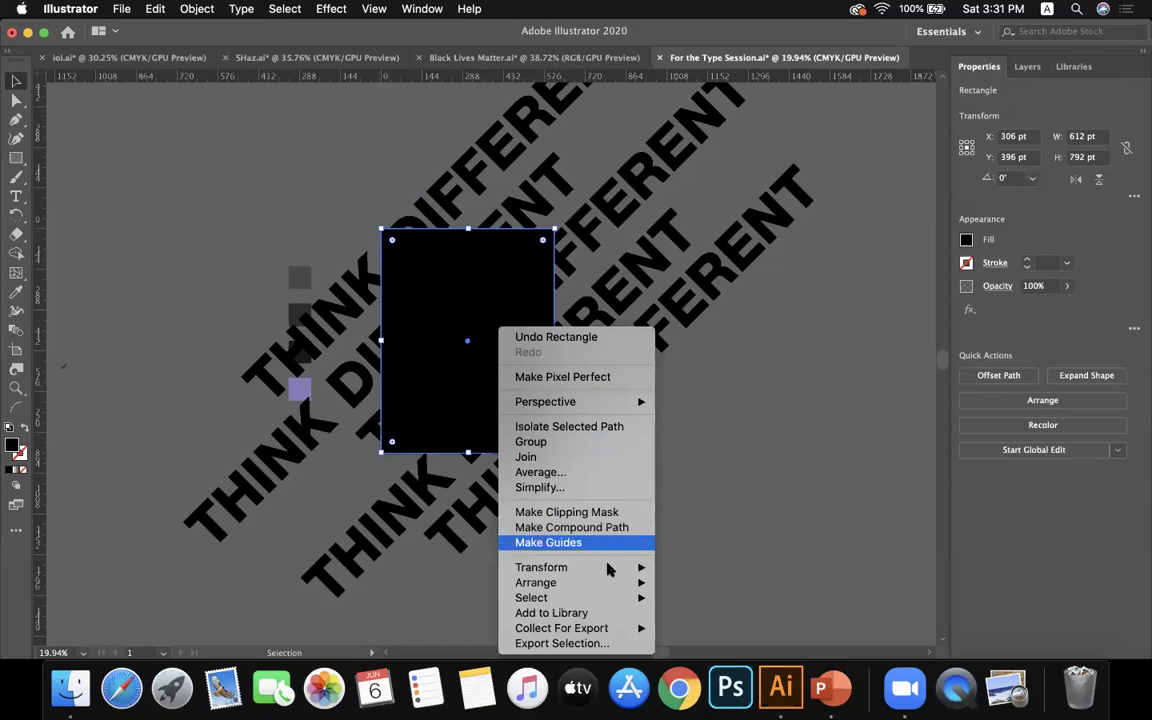
mouse_move(600, 582)
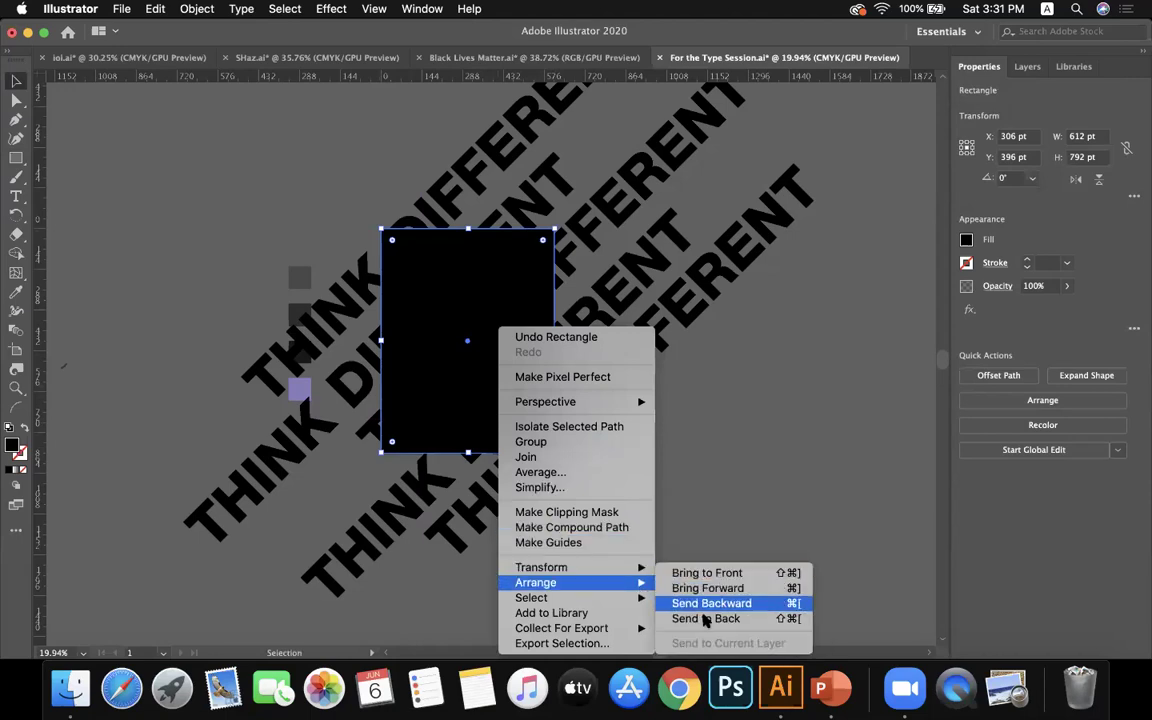
left_click(705, 619)
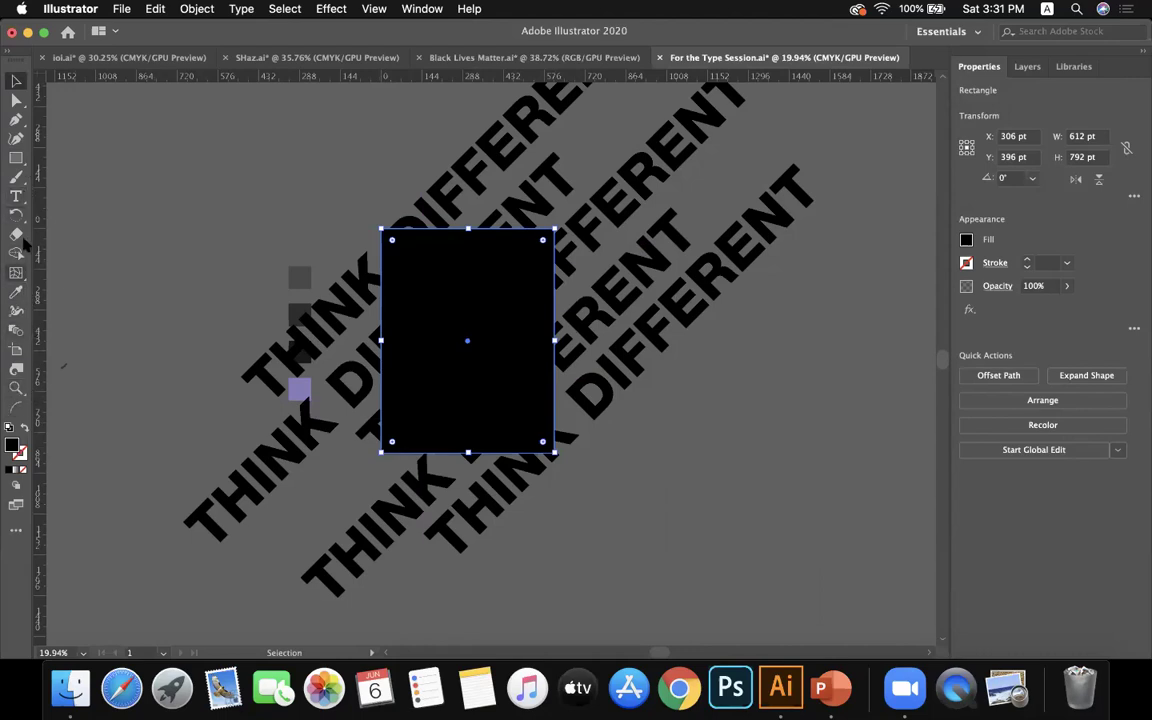
Fill the background rectangle with a linear white-to-black gradient running diagonally toward its lower-right corner at about -46.3°
left_click(24, 276)
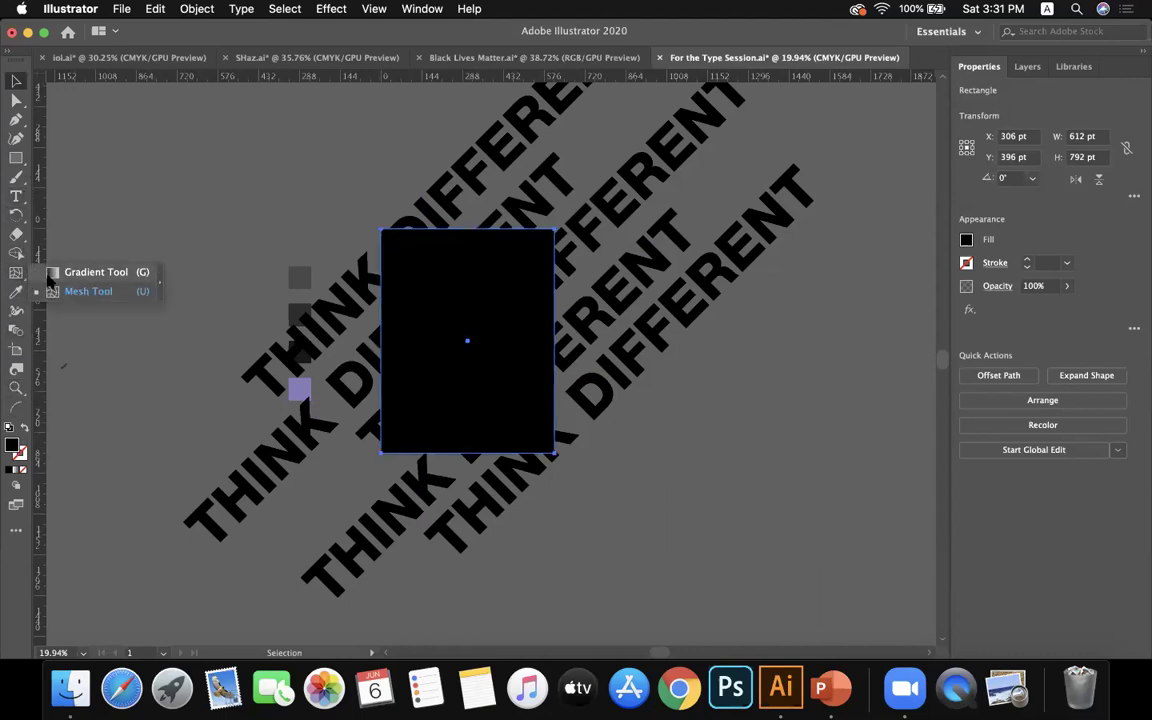
left_click(96, 272)
left_click(450, 293)
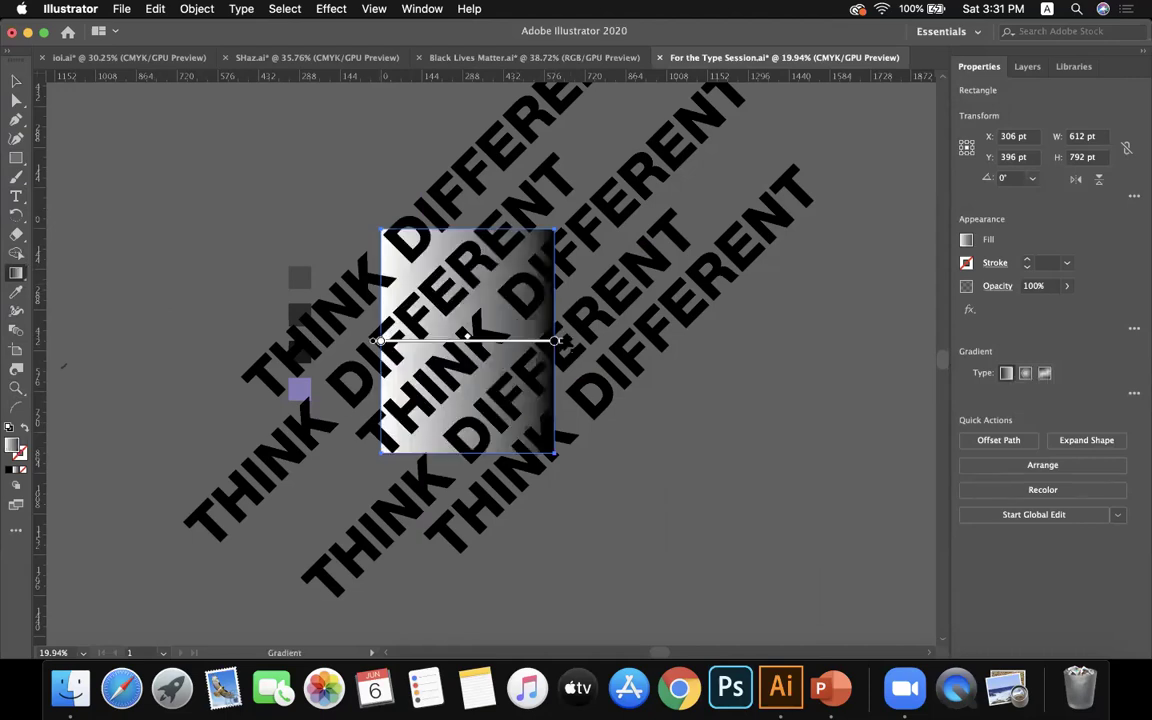
left_click_drag(512, 307, 553, 386)
left_click_drag(476, 398, 527, 437)
left_click_drag(408, 298, 555, 400)
mouse_move(422, 311)
left_mouse_down()
mouse_move(527, 380)
mouse_move(548, 453)
mouse_move(535, 445)
mouse_move(568, 410)
mouse_move(522, 398)
mouse_move(552, 431)
left_mouse_up()
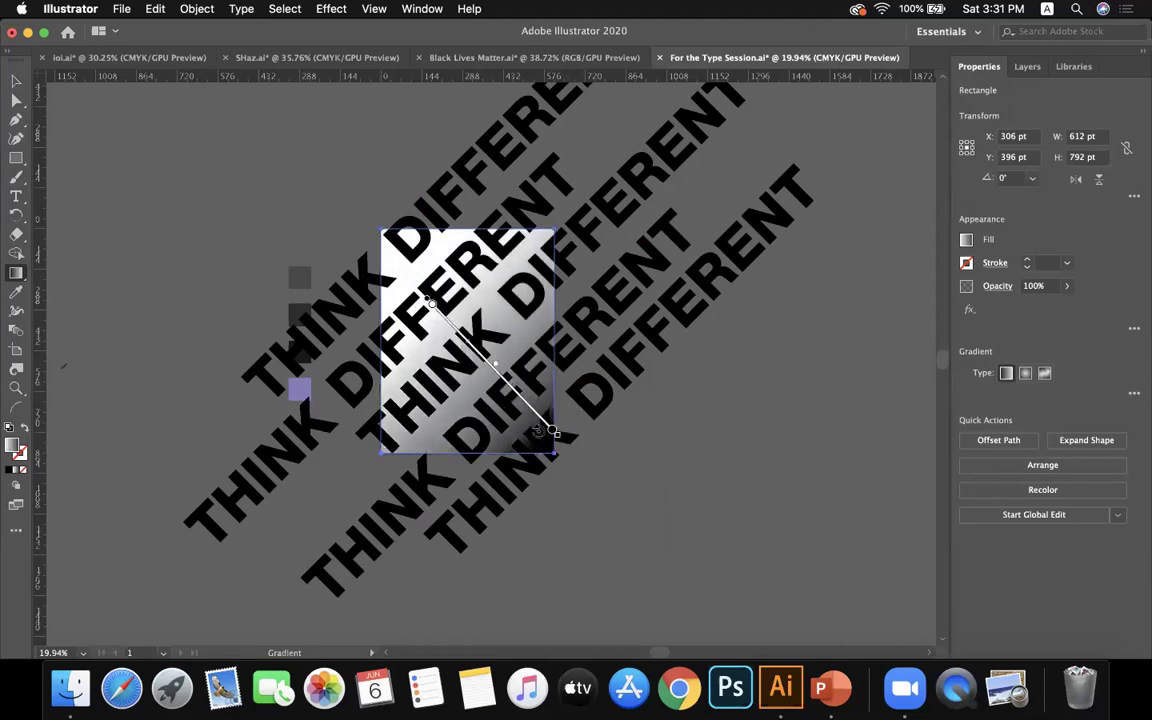
Recolor the gradient's white start stop with the grey sampled from the topmost swatch beside the artboard
left_click(431, 305)
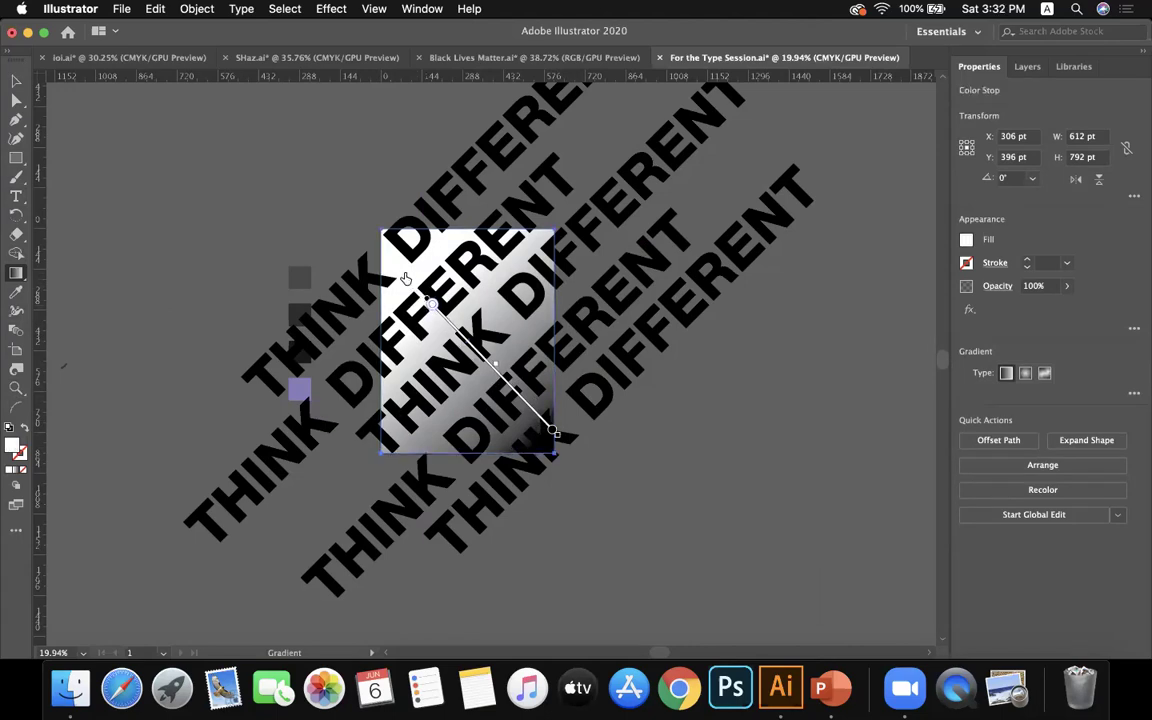
left_click(1134, 393)
left_click(961, 534)
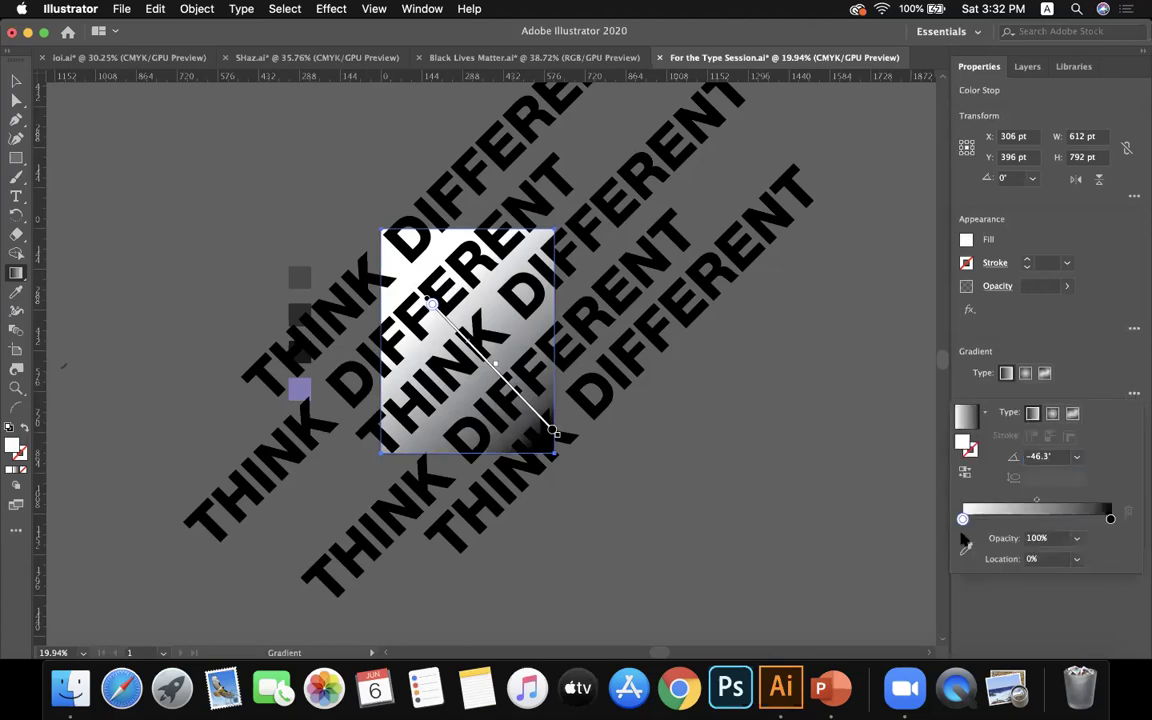
left_click(966, 549)
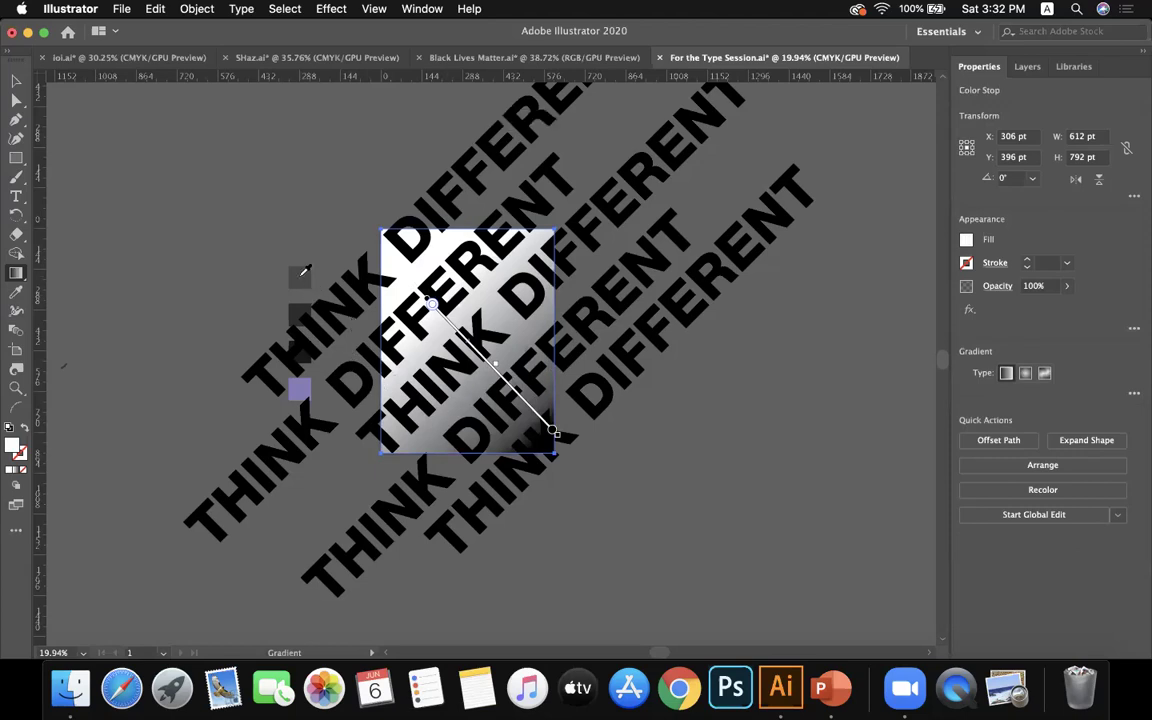
left_click(301, 273)
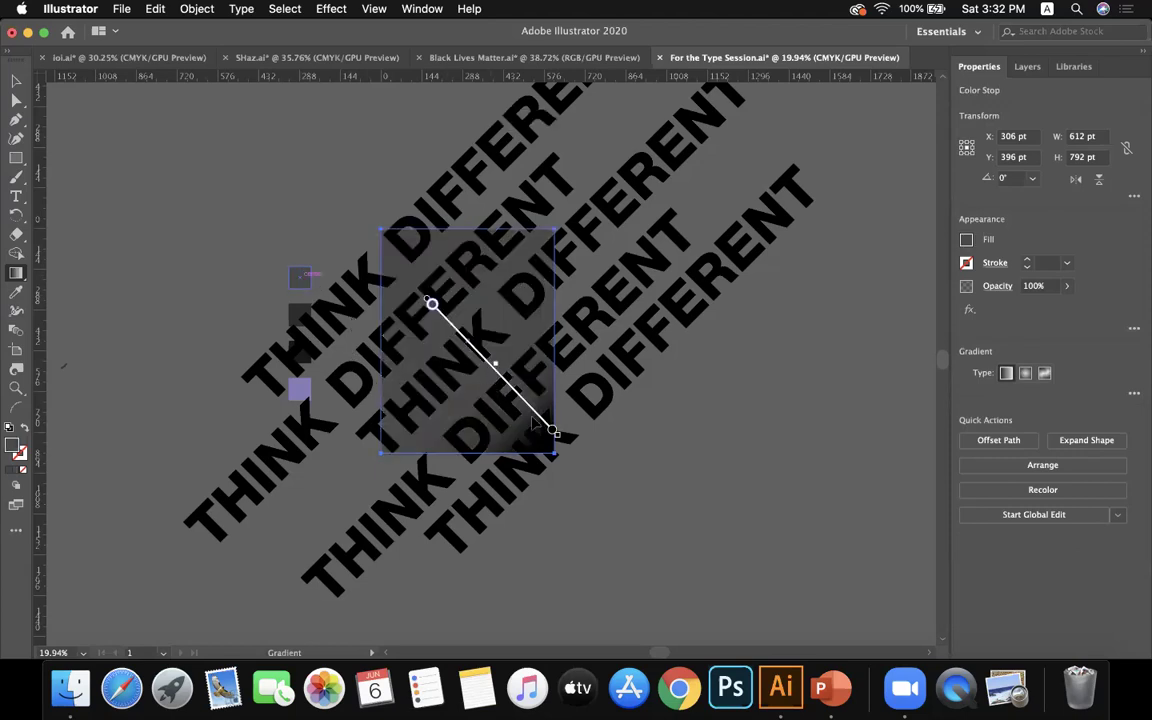
Recolor the gradient's black end stop with a dark grey sampled from the swatches and return to the Selection tool
left_click(1134, 393)
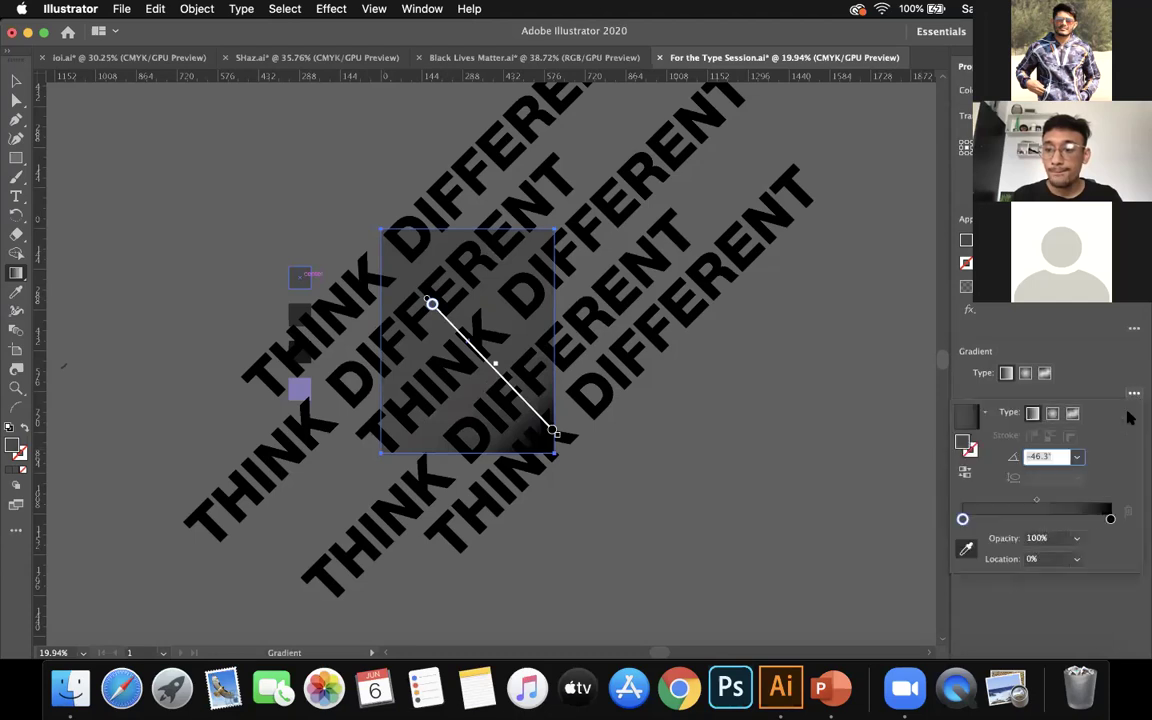
left_click(1110, 519)
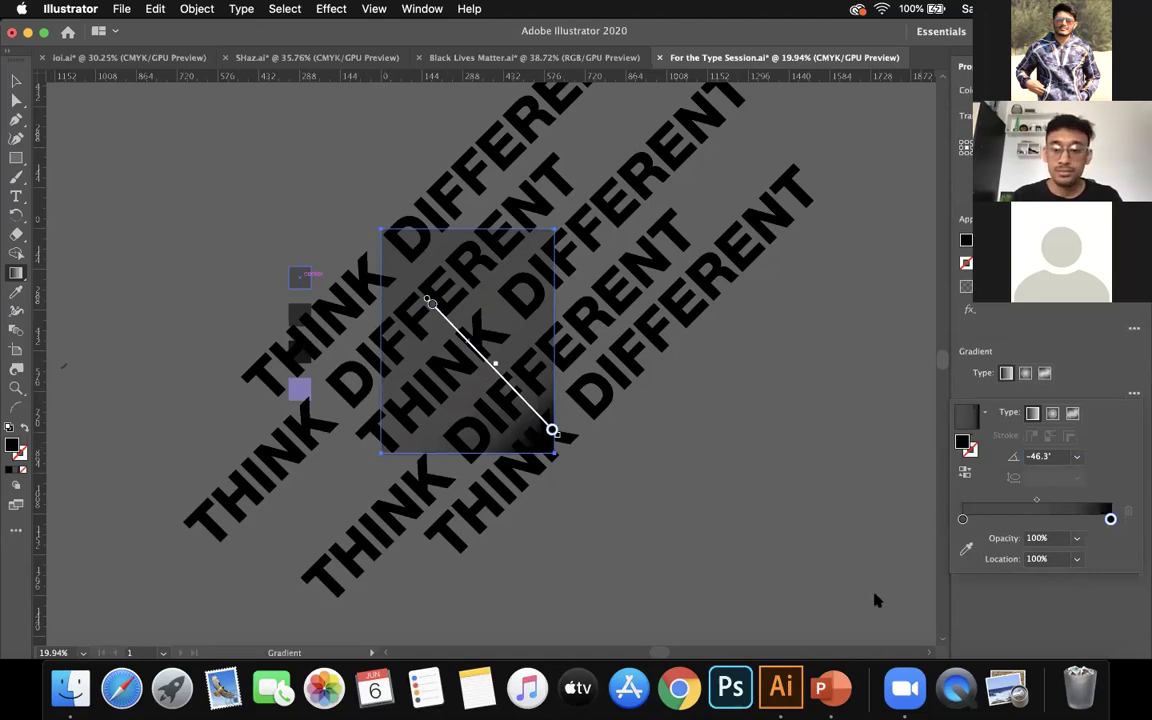
left_click(966, 548)
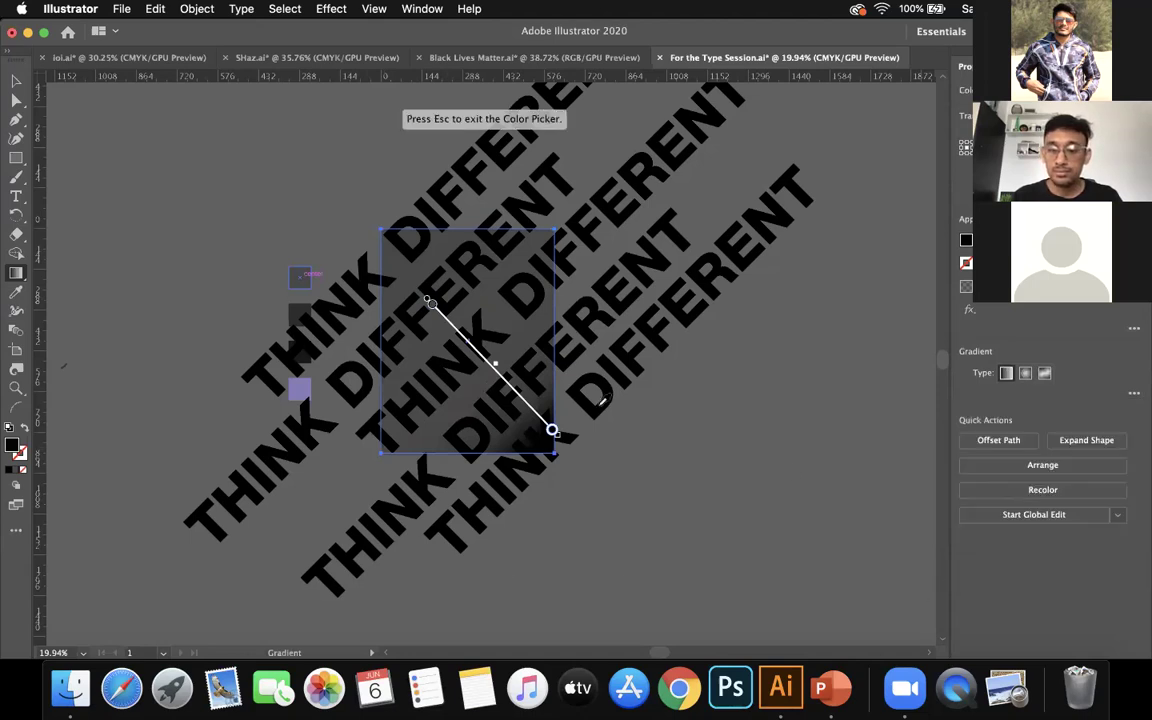
left_click(297, 292)
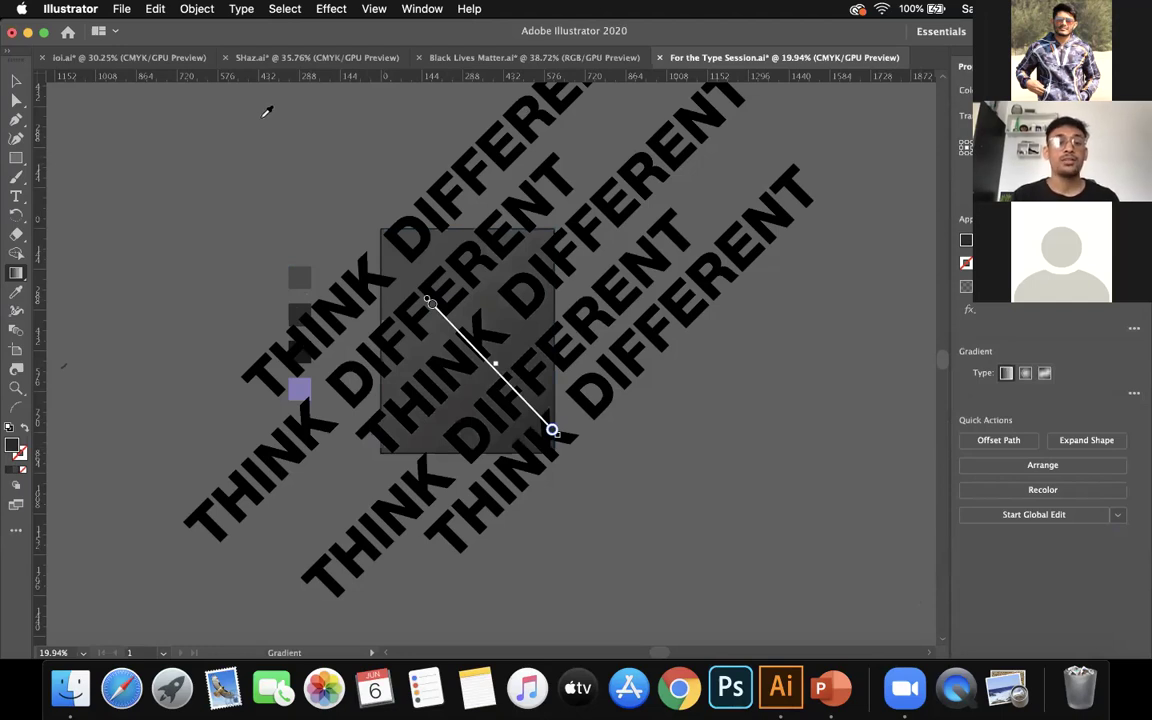
left_click(18, 83)
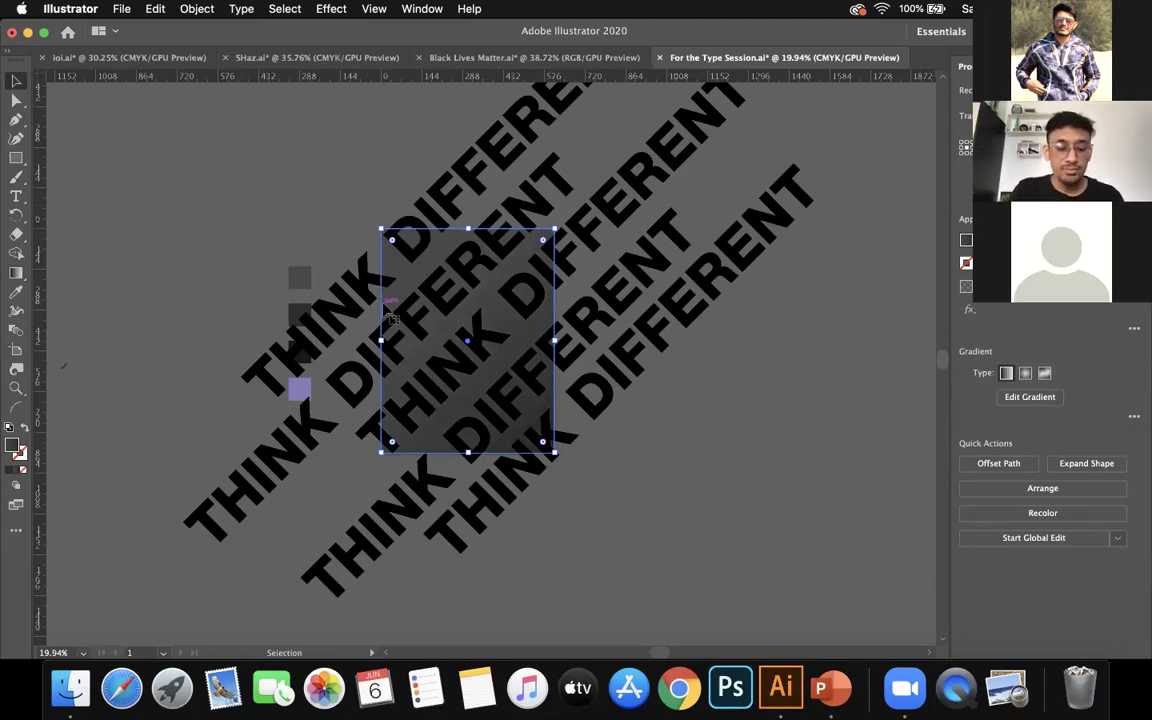
Preview the artboard full screen in presentation mode and return to the normal editing view
key("shift+f")
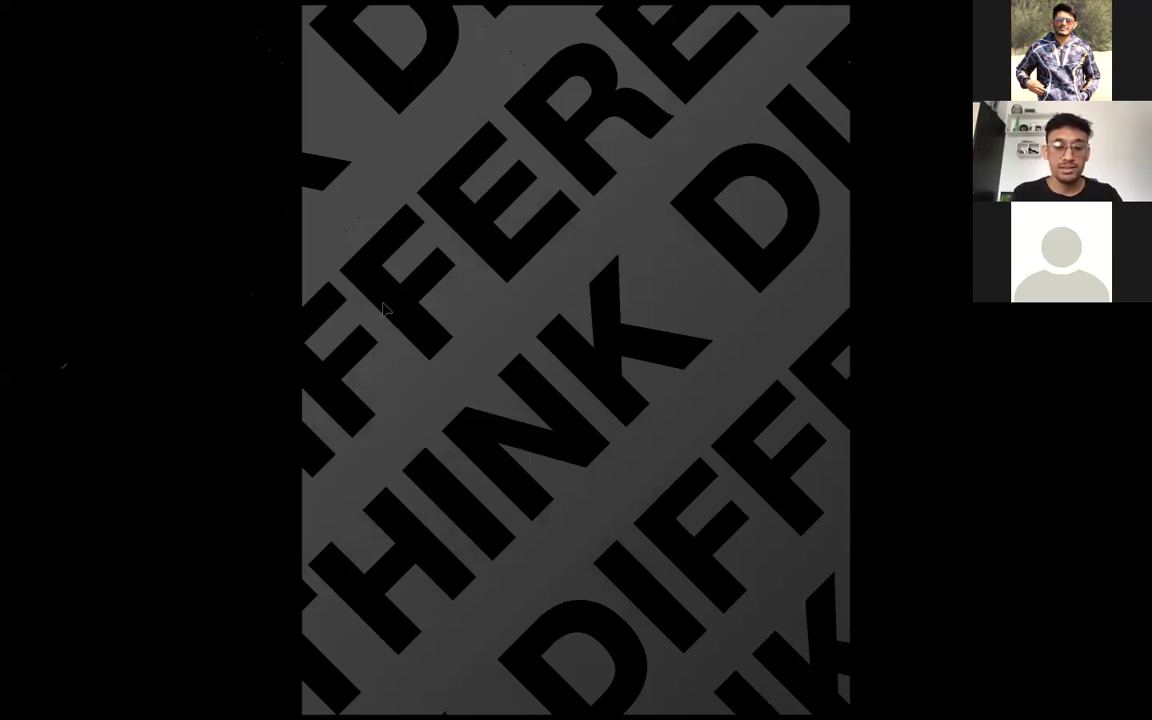
key("Escape")
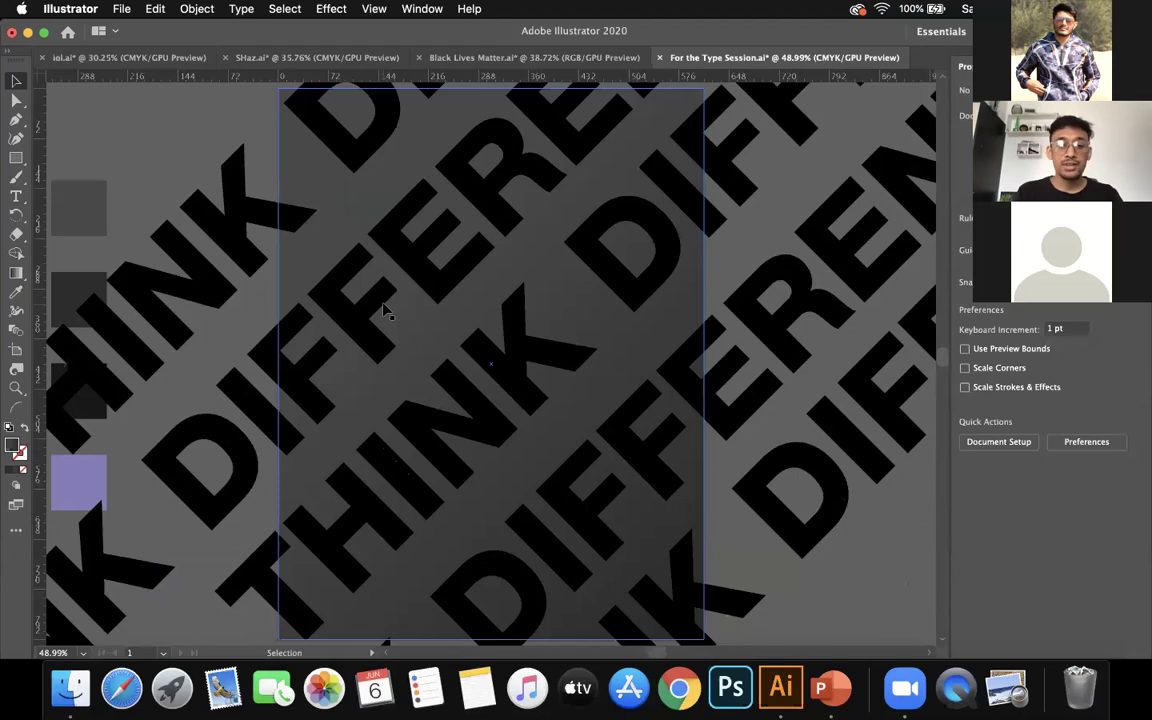
scroll(384, 311, "down", 2)
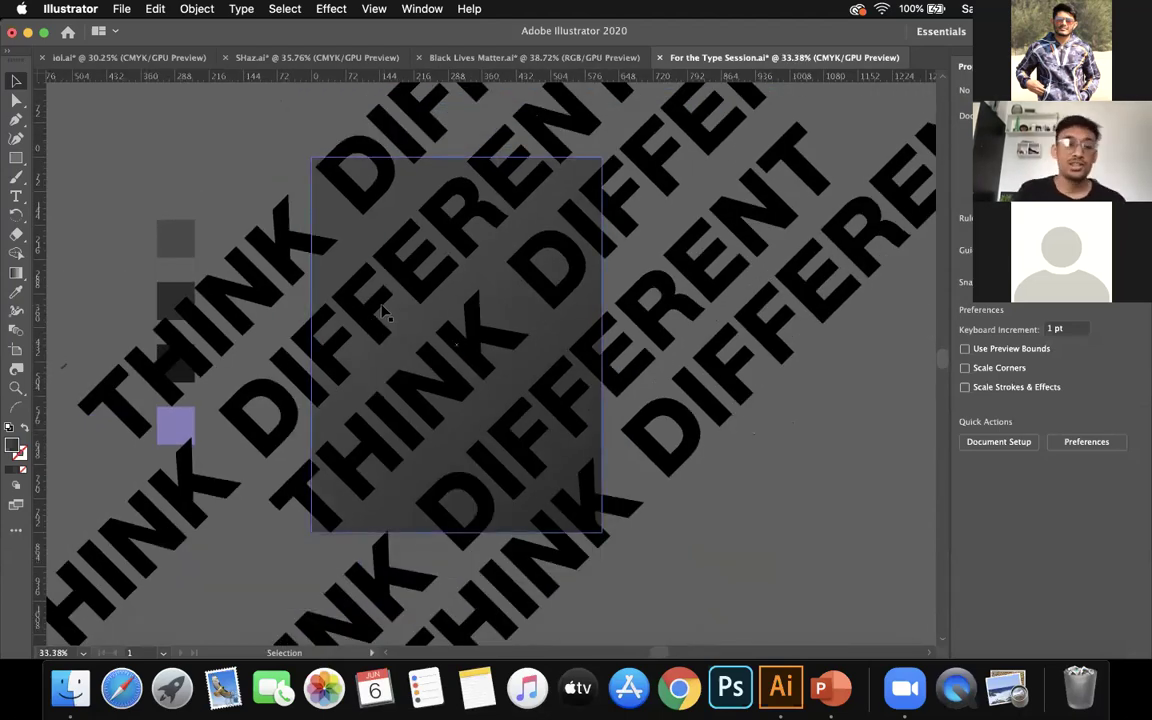
scroll(384, 311, "left", 3)
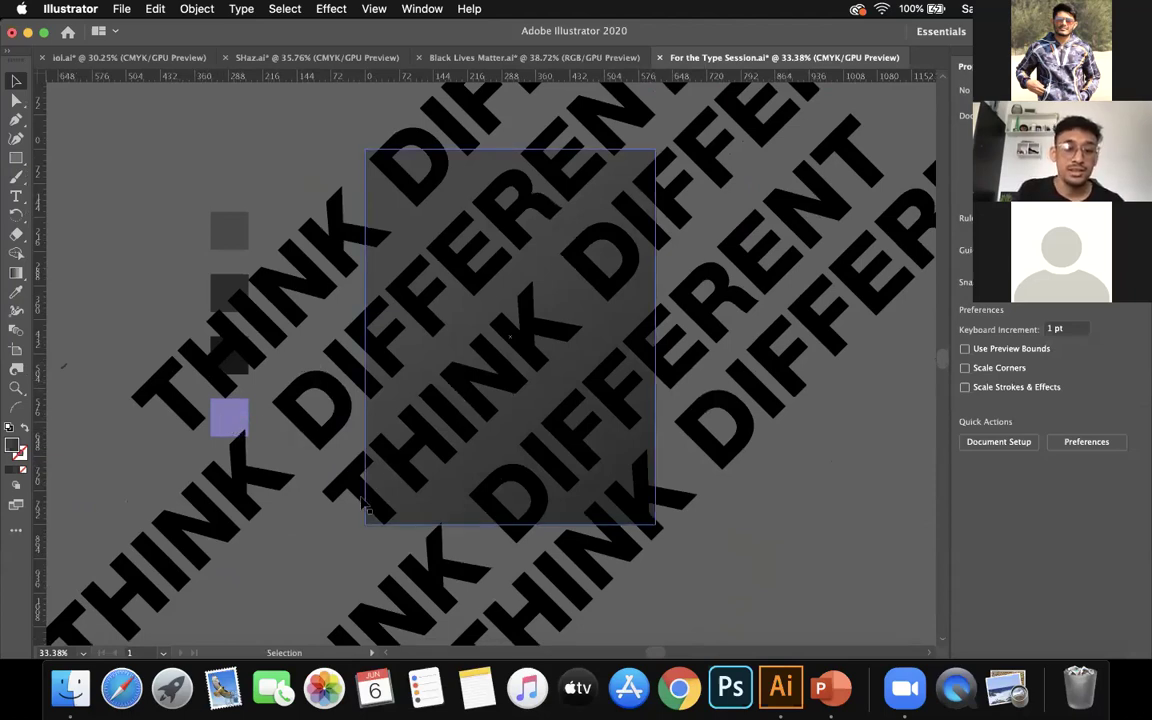
left_click(390, 408)
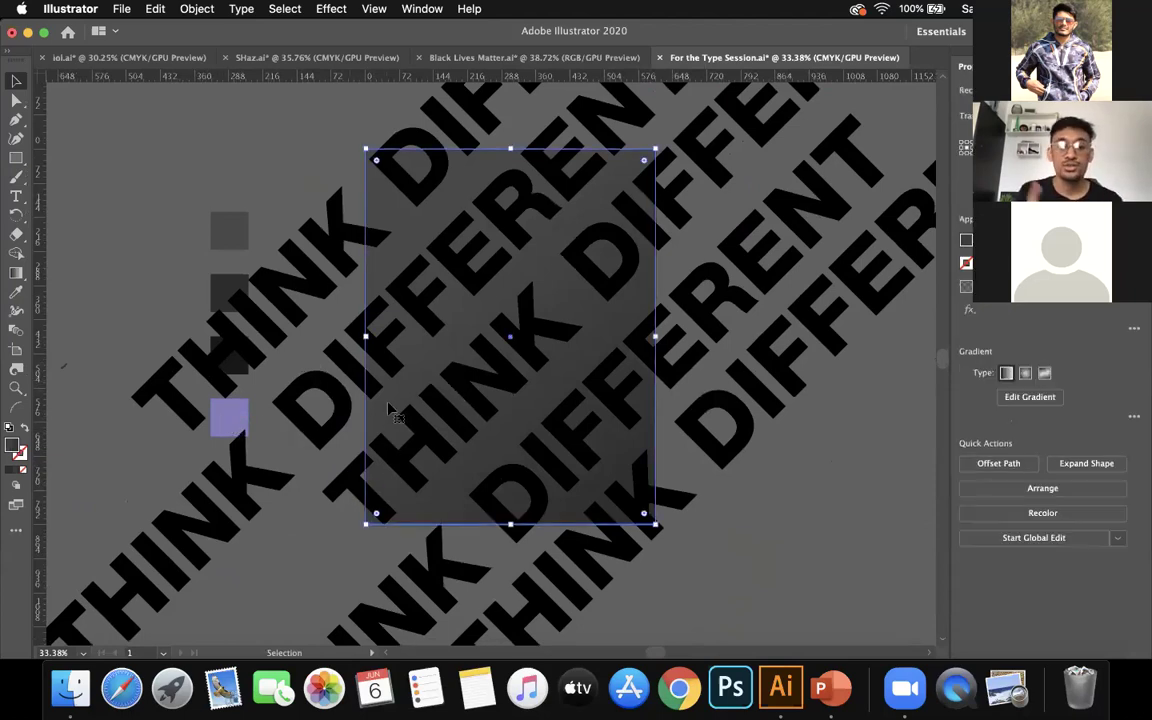
key("a")
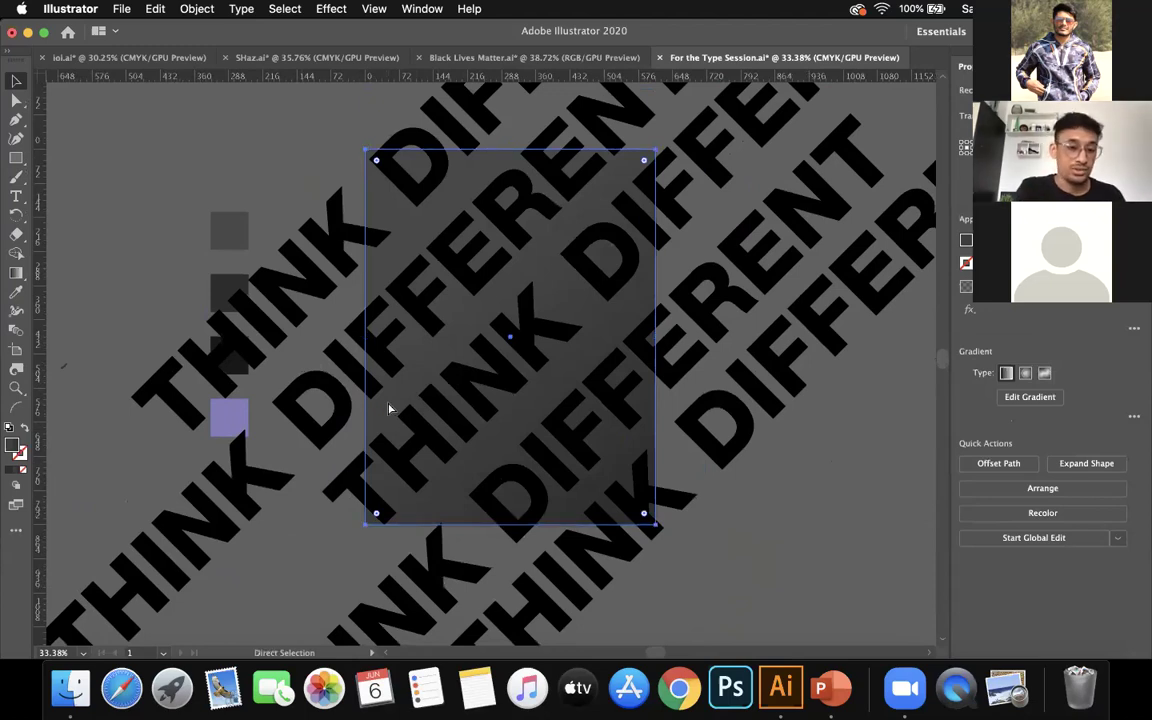
key("v")
key("super+shift+a")
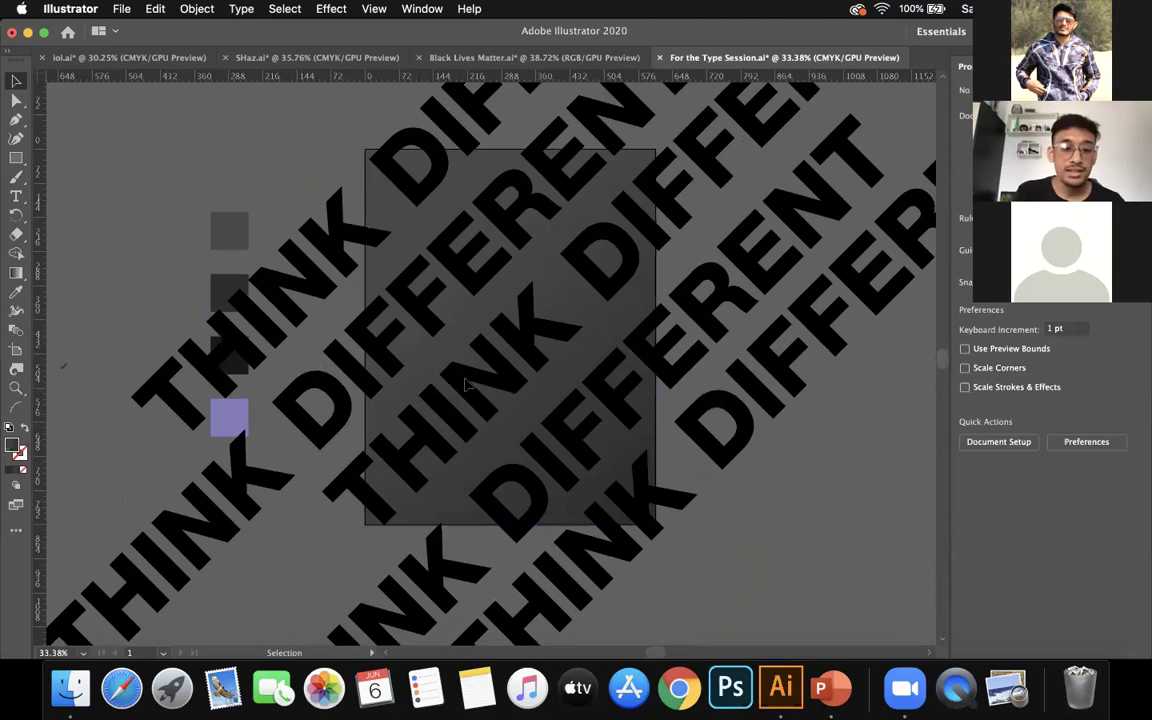
key("F7")
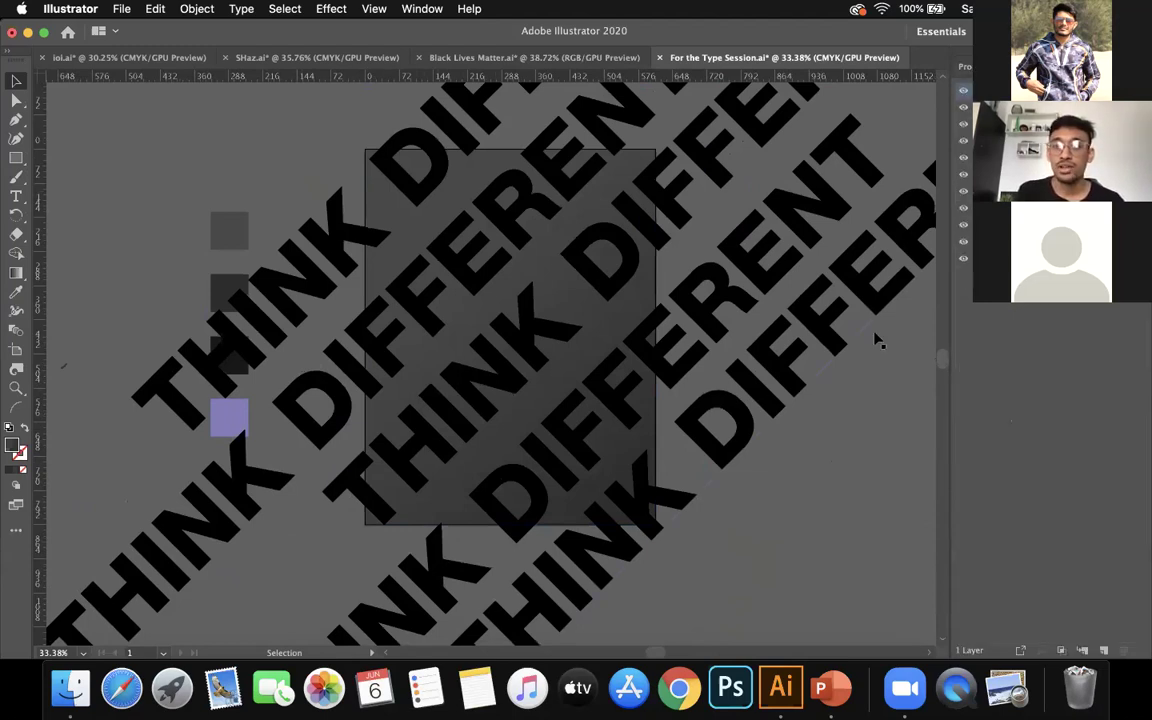
left_click(963, 100)
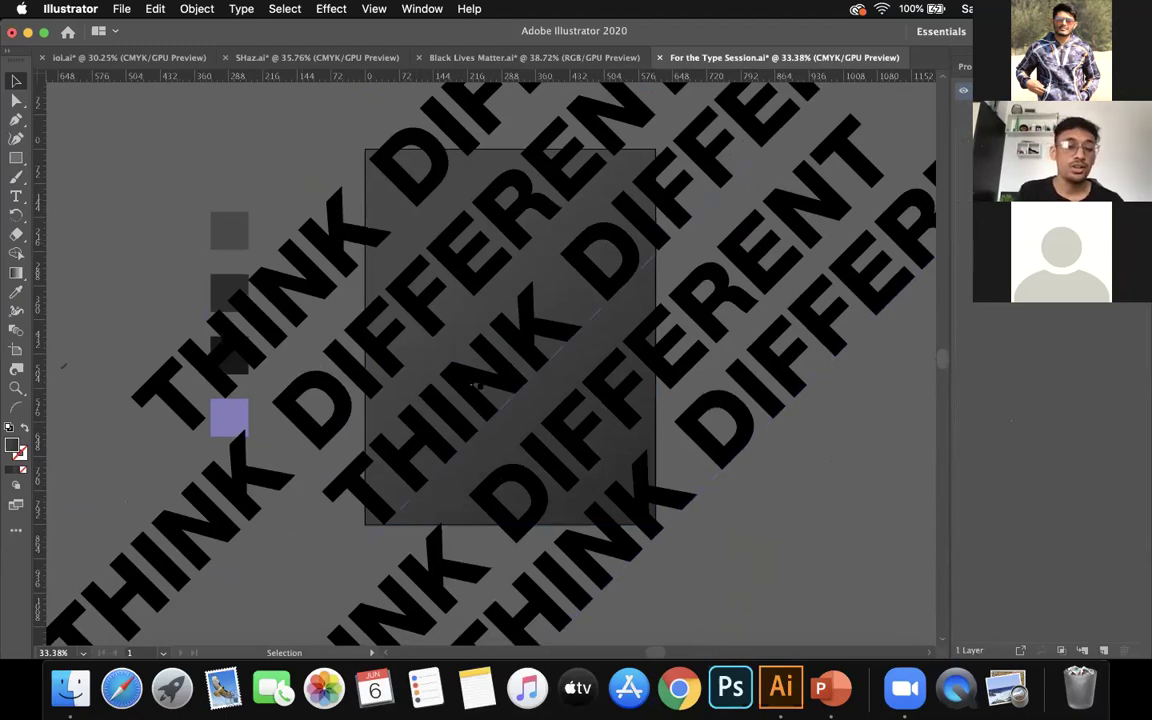
left_click(517, 388)
left_click(466, 424, "shift")
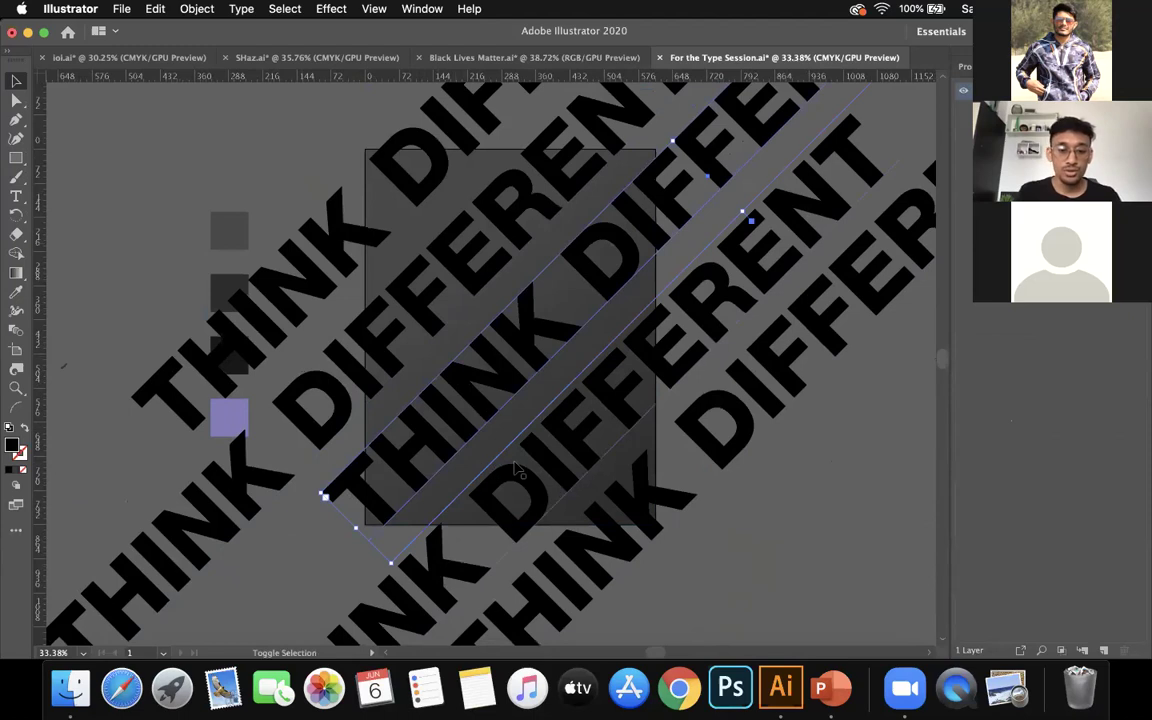
left_click(528, 470)
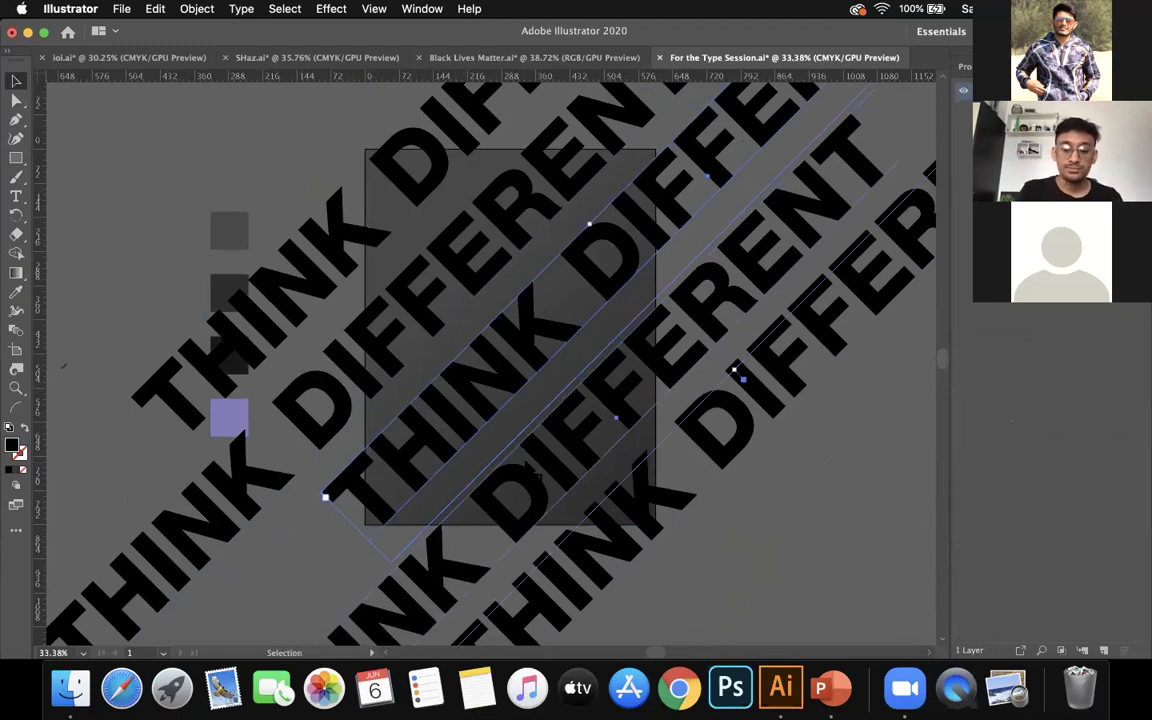
key("i")
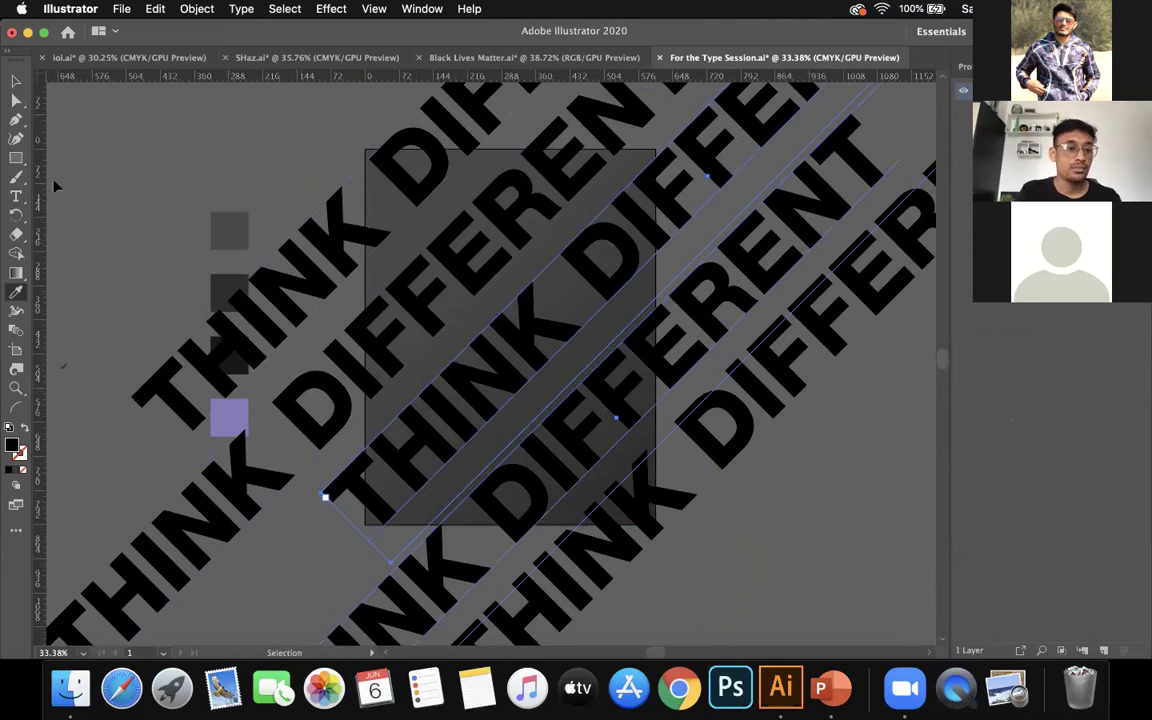
key("v")
scroll(476, 411, "down", 1)
left_click(476, 411)
scroll(476, 411, "down", 1)
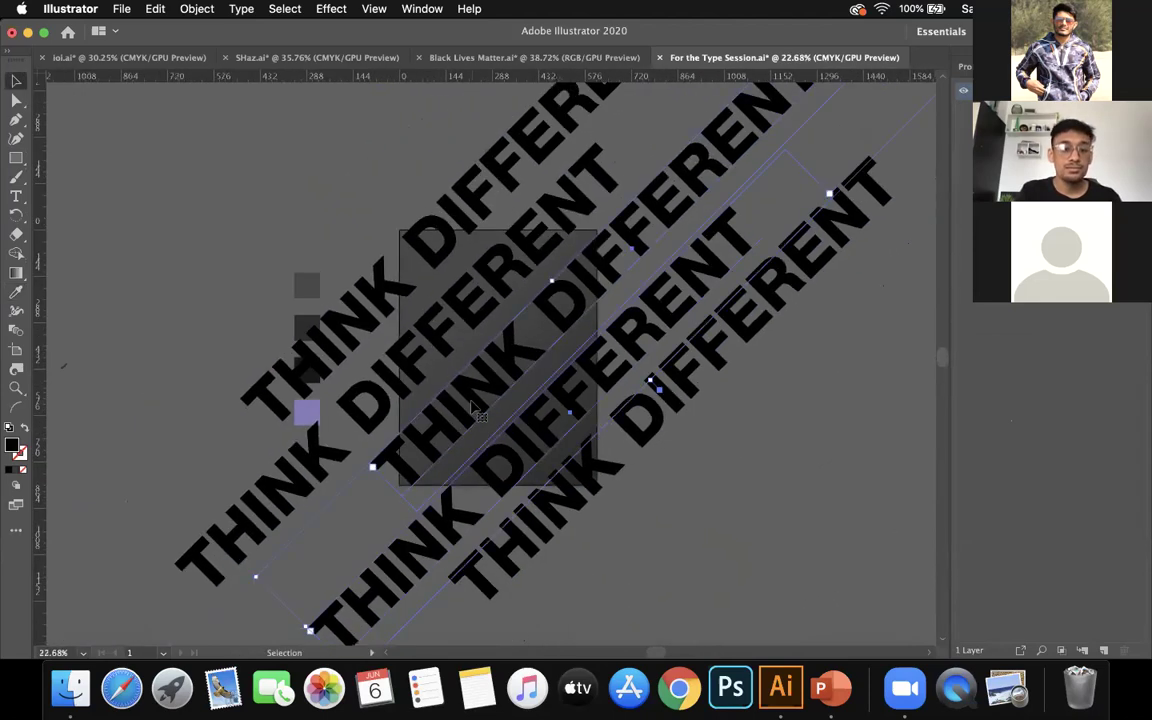
scroll(476, 411, "down", 1)
scroll(476, 411, "up", 2)
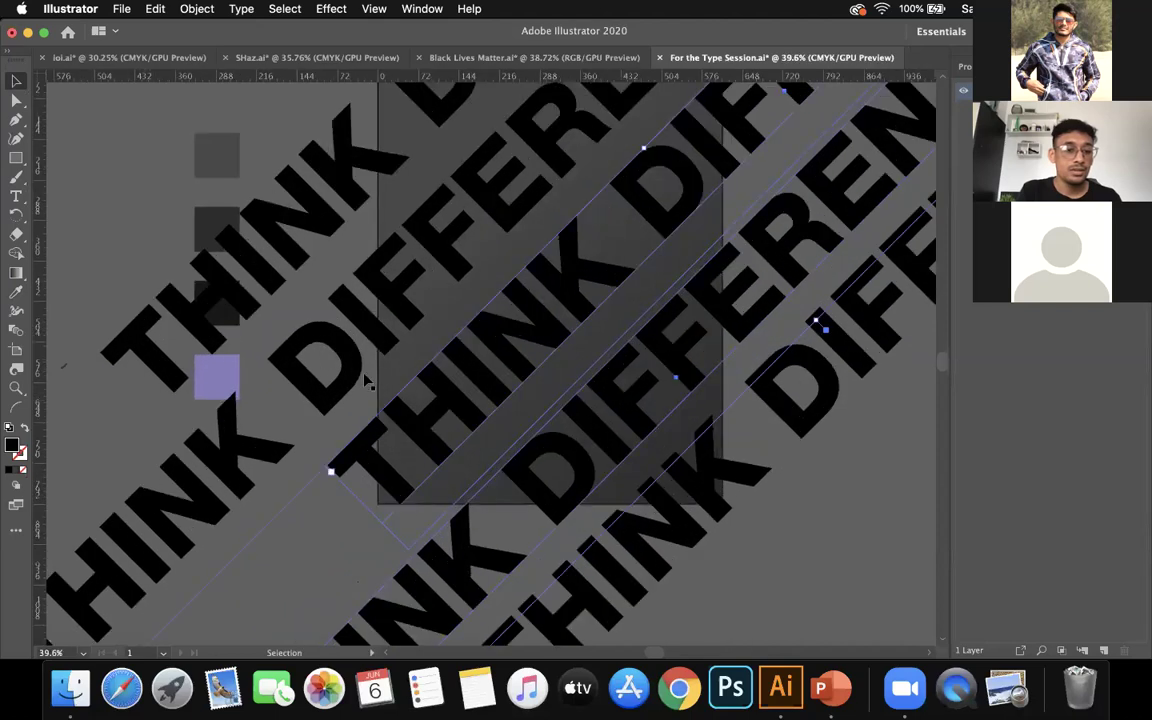
Move the purple swatch away from the lettering to the empty area beside the artboard
left_click(221, 383)
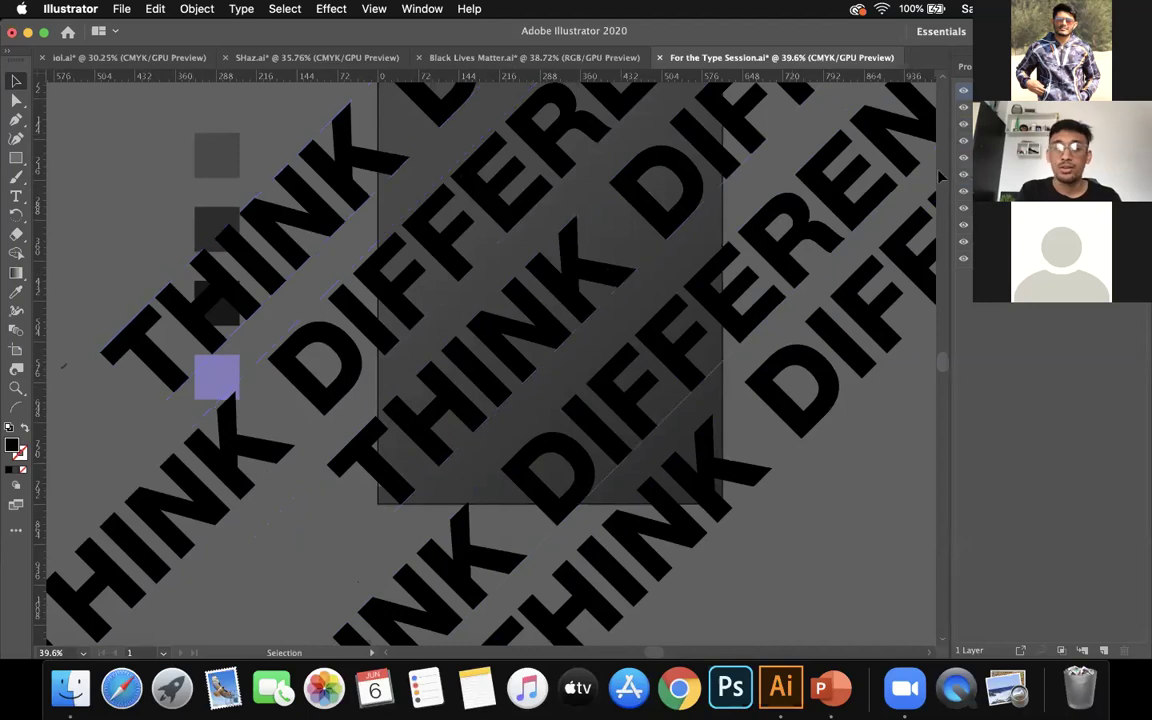
left_click_drag(212, 387, 88, 452)
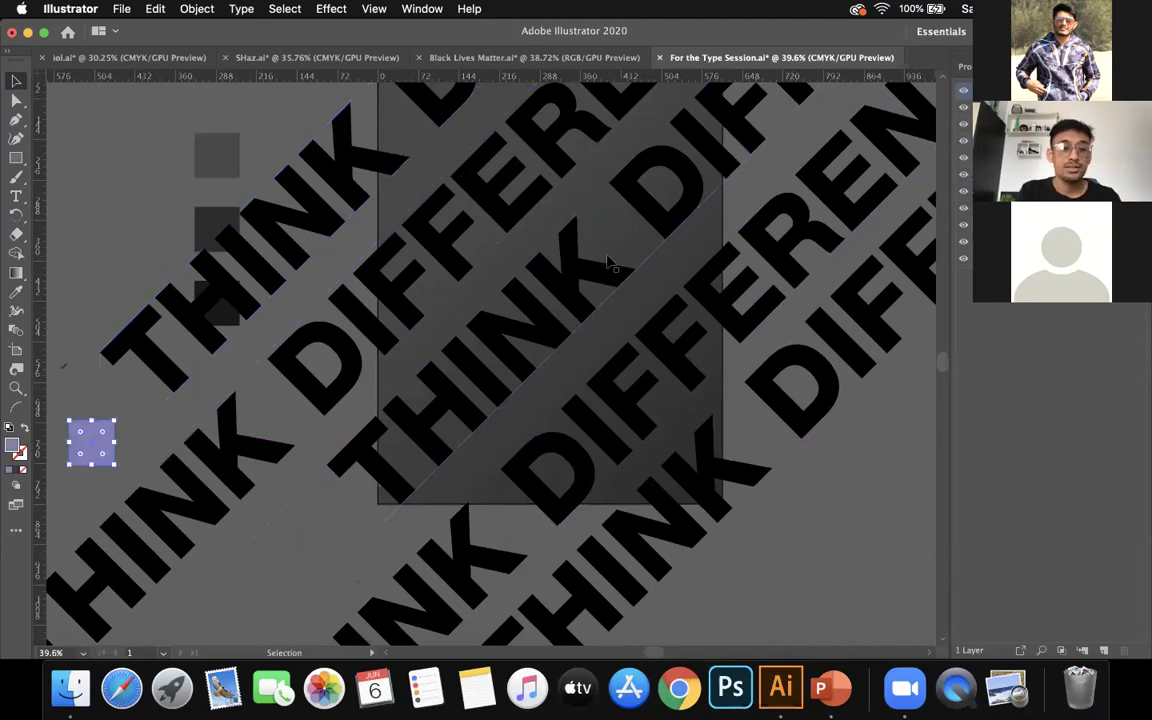
scroll(120, 450, "left", 3)
scroll(120, 450, "up", 1)
left_click_drag(150, 472, 129, 458)
Recolor the third and fourth THINK DIFFERENT lines with the purple sampled from the swatch beside the artboard
left_click(828, 262)
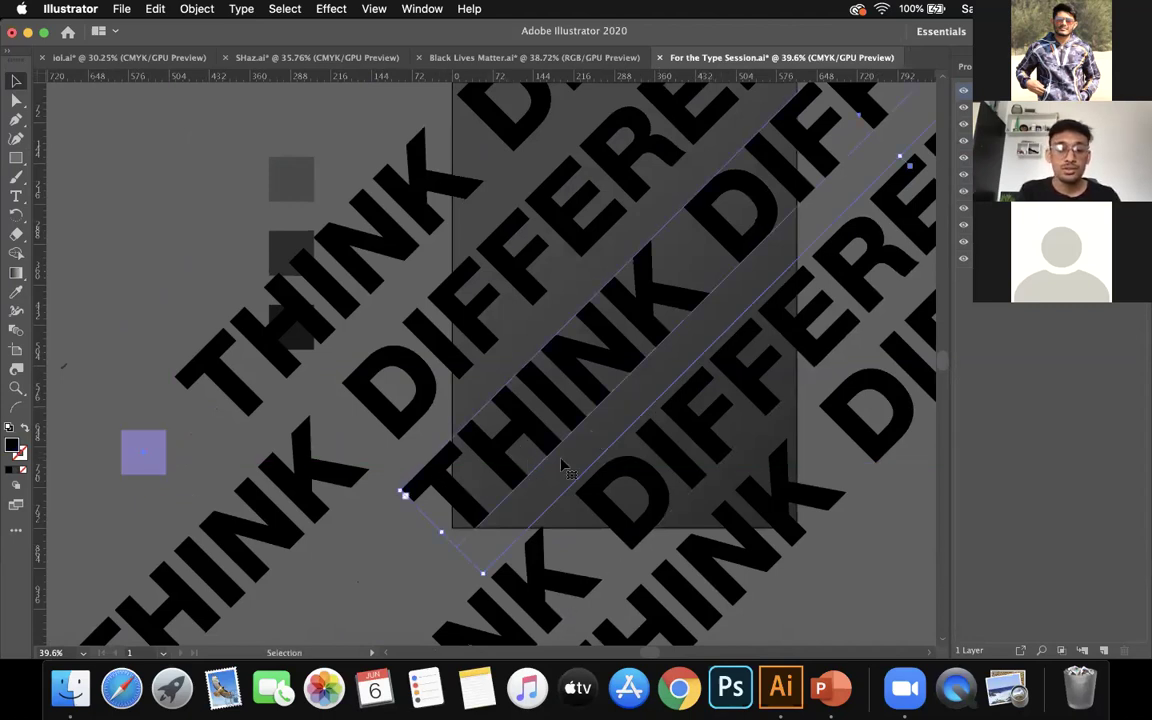
scroll(512, 424, "down", 3)
scroll(512, 424, "right", 2)
key("i")
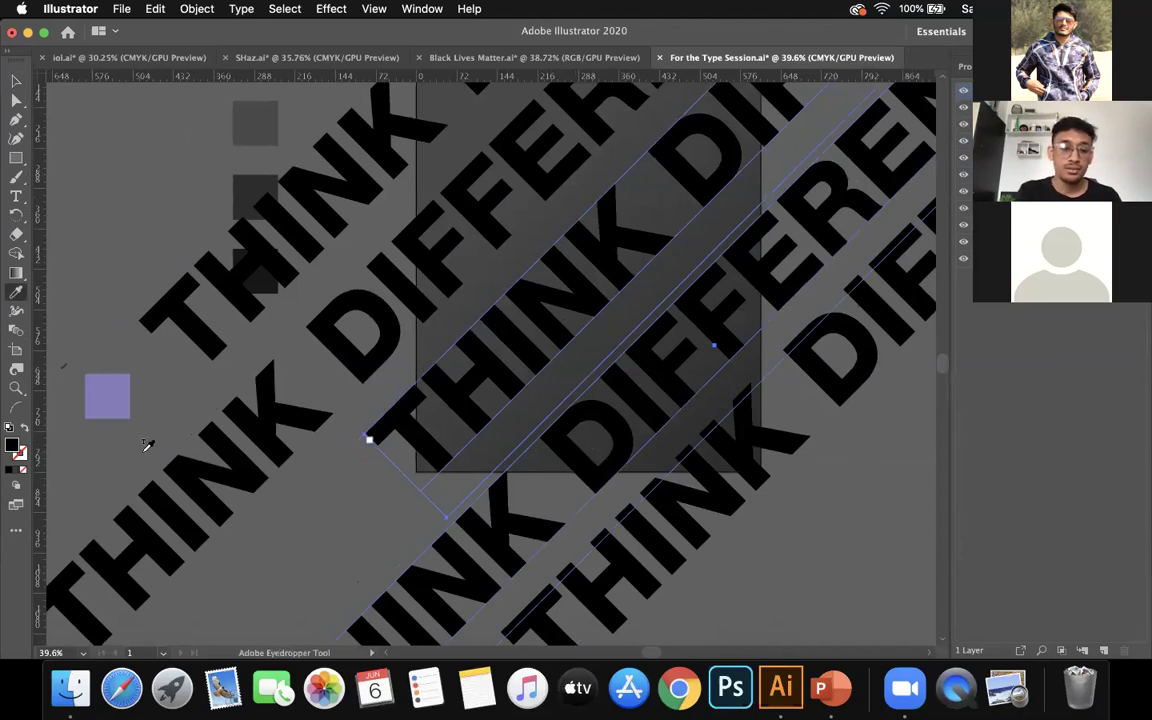
left_click(112, 394)
scroll(228, 423, "down", 3)
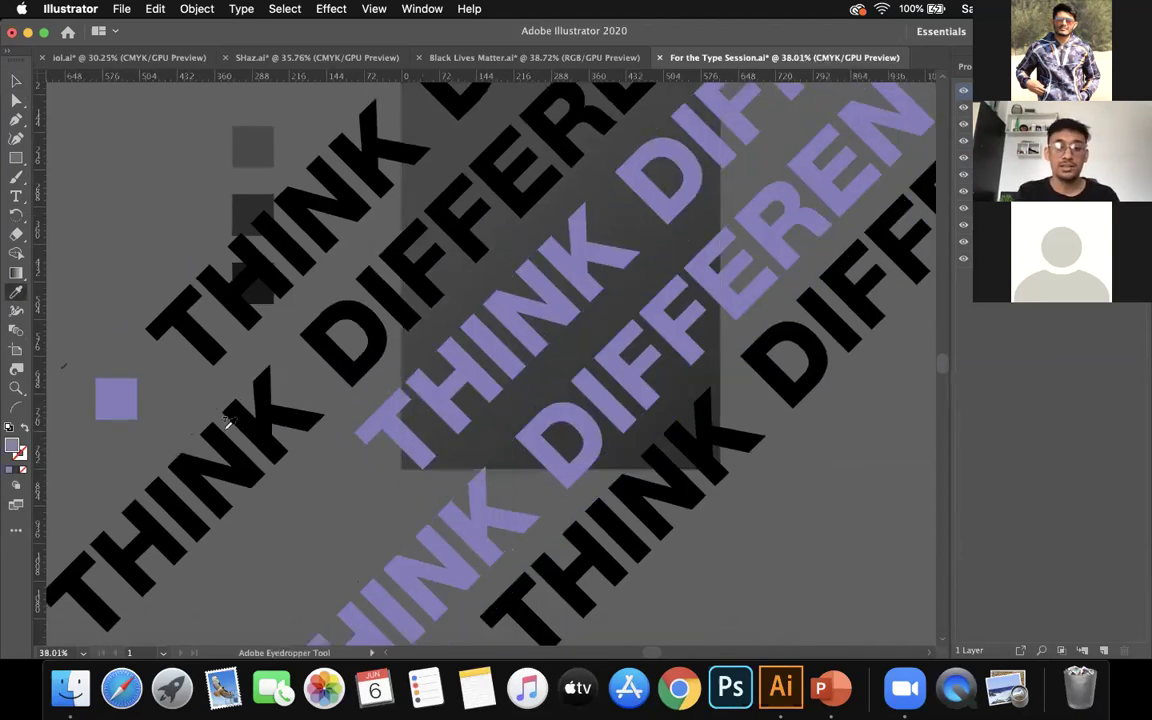
Delete the word DIFFERENT from the upper purple line so that it reads only THINK, and leave text editing
scroll(481, 349, "up", 2)
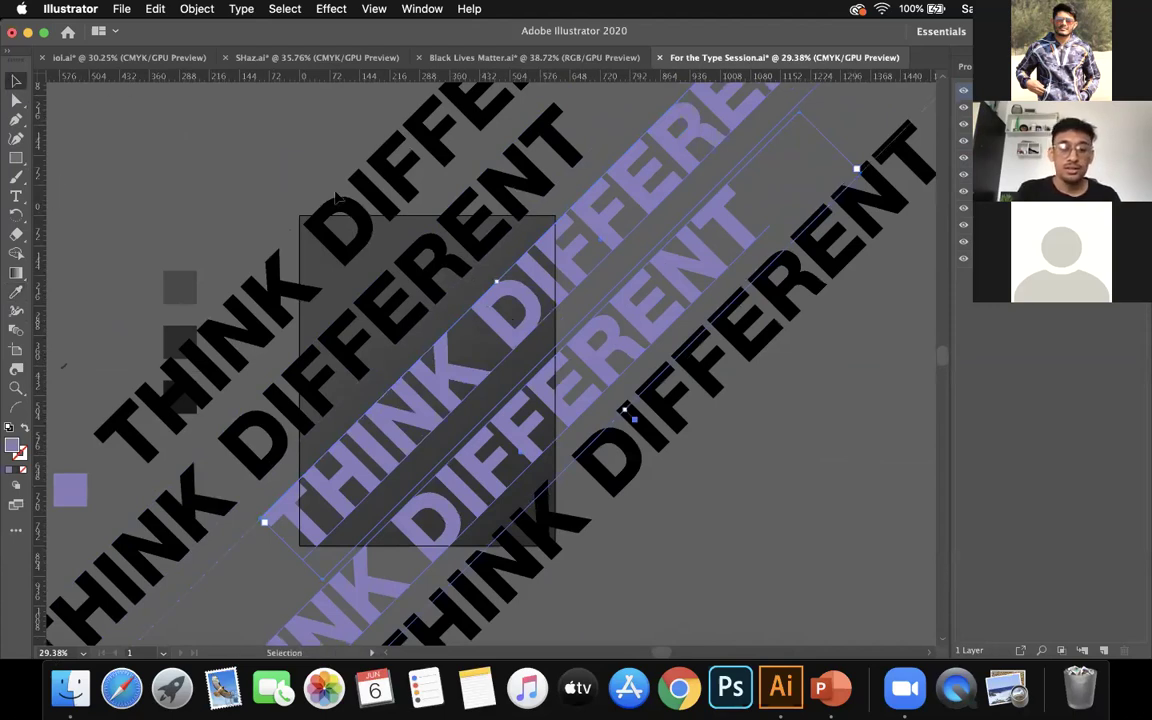
key("t")
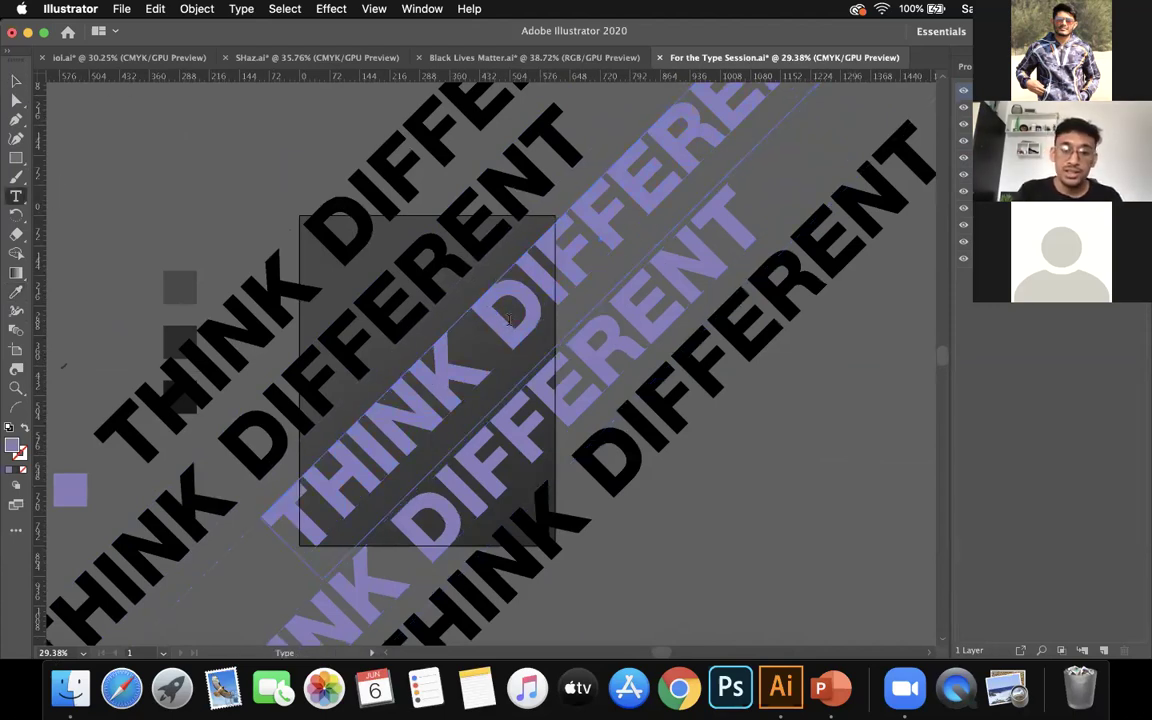
left_click(508, 319)
key("shift+Right")
key("shift+Right")
key("shift+Right")
key("shift+Right")
key("shift+Right")
key("shift+Right")
key("shift+Right")
key("BackSpace")
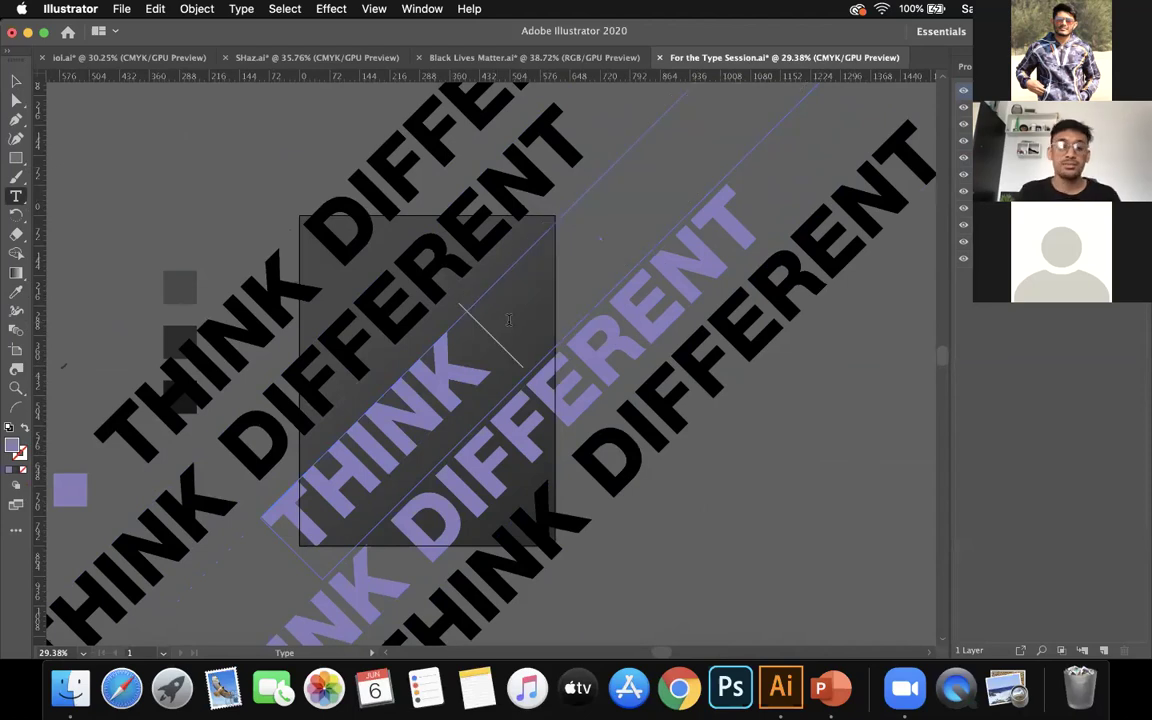
scroll(568, 349, "down", 2)
scroll(568, 349, "left", 3)
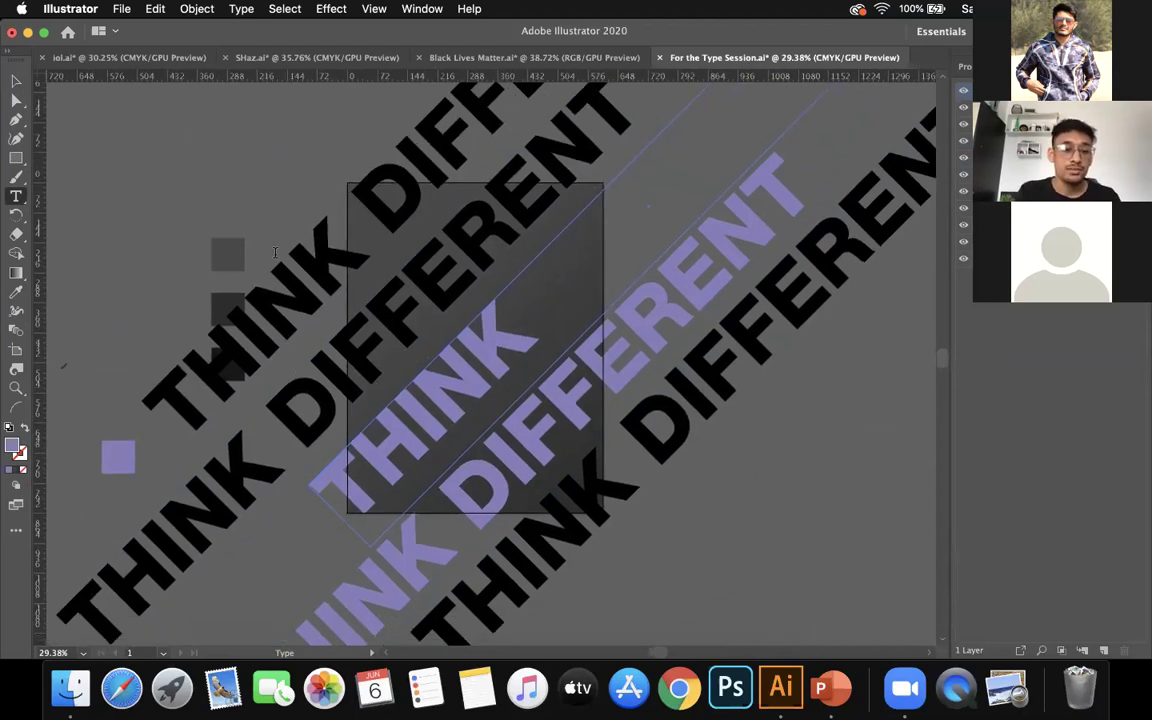
key("Escape")
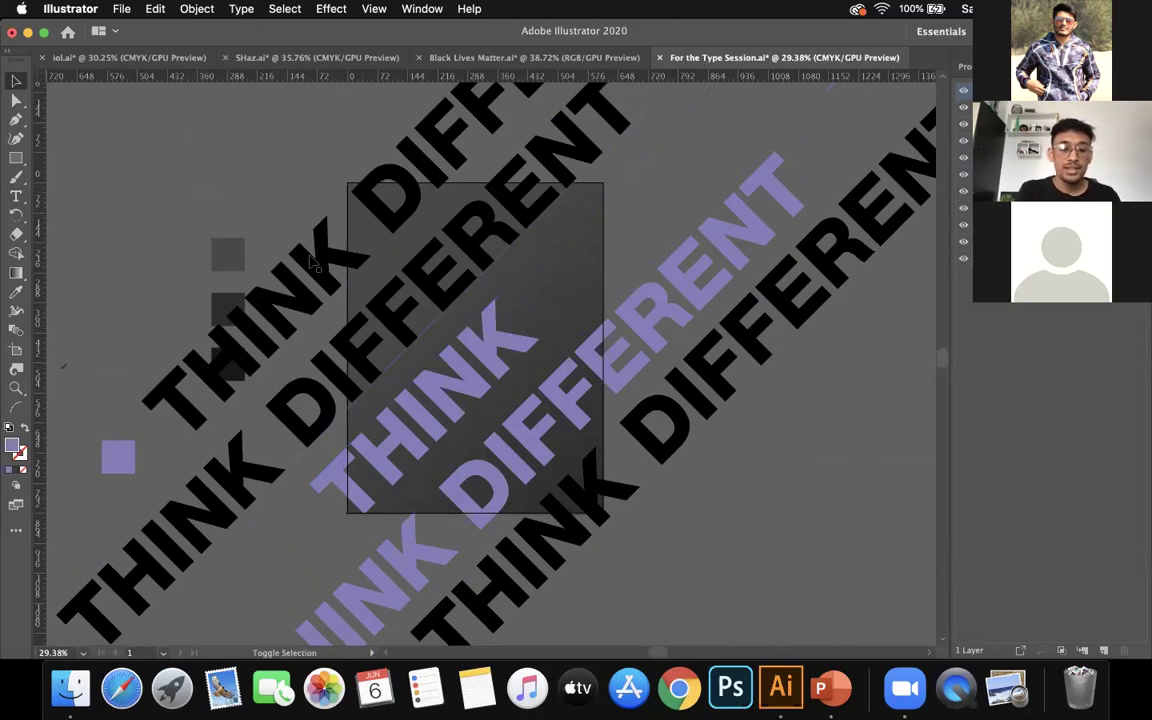
Preview the purple and black lettering full screen in presentation mode and return to the editing view
key("shift+f")
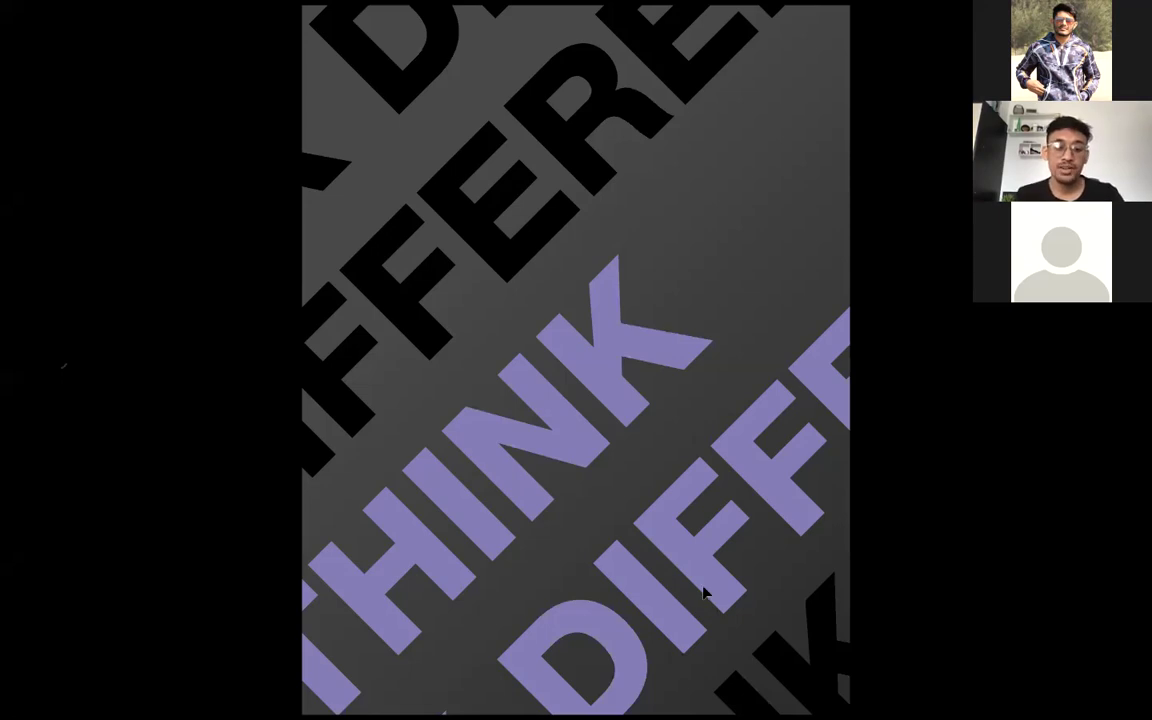
key("Escape")
scroll(612, 555, "up", 3)
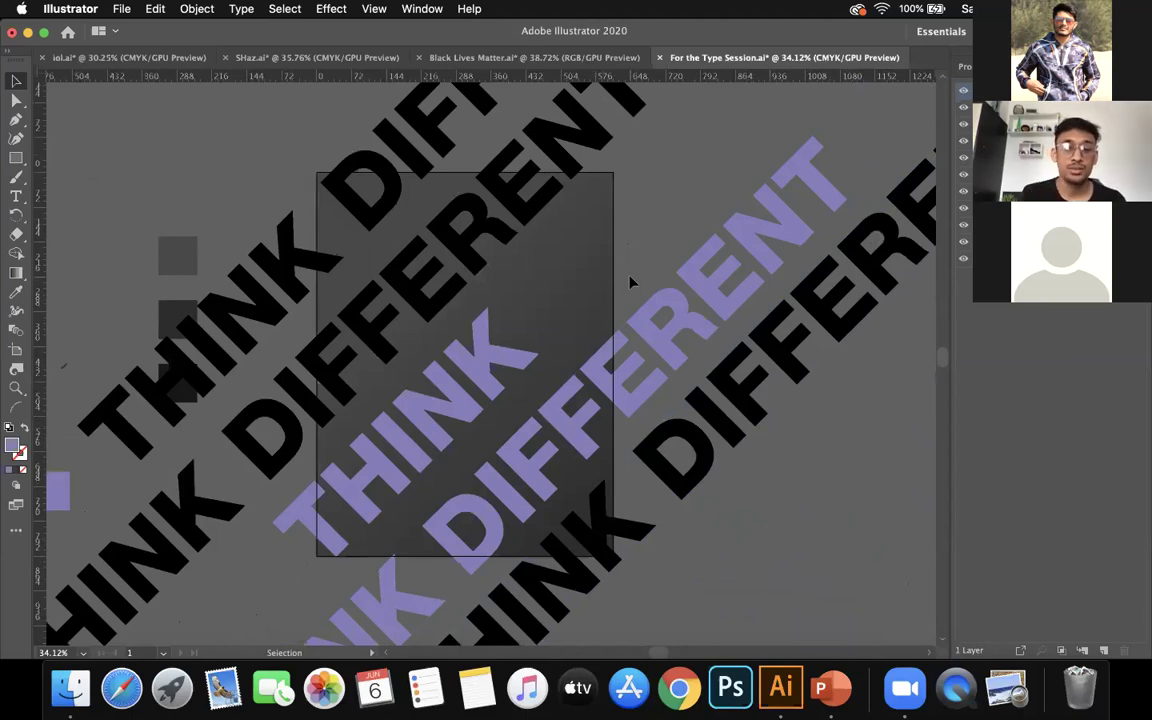
Slide the black THINK DIFFERENT line directly above the purple THINK down along its diagonal
left_click_drag(424, 303, 385, 332)
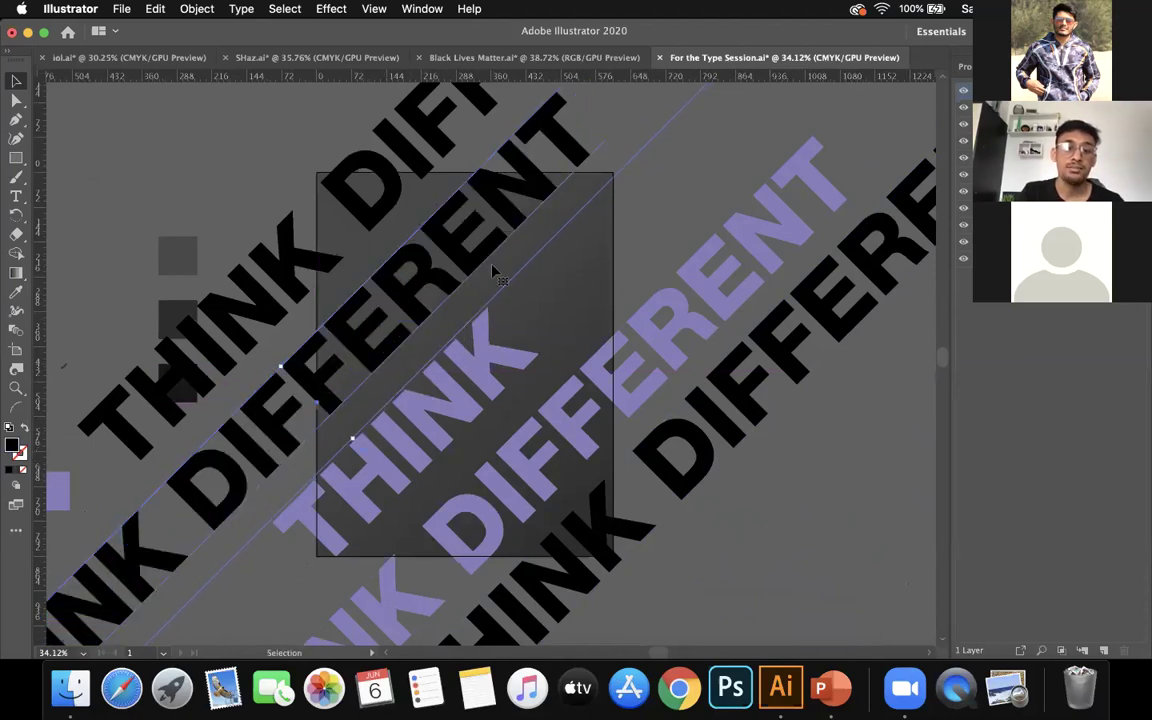
scroll(494, 268, "right", 2)
scroll(470, 283, "down", 2)
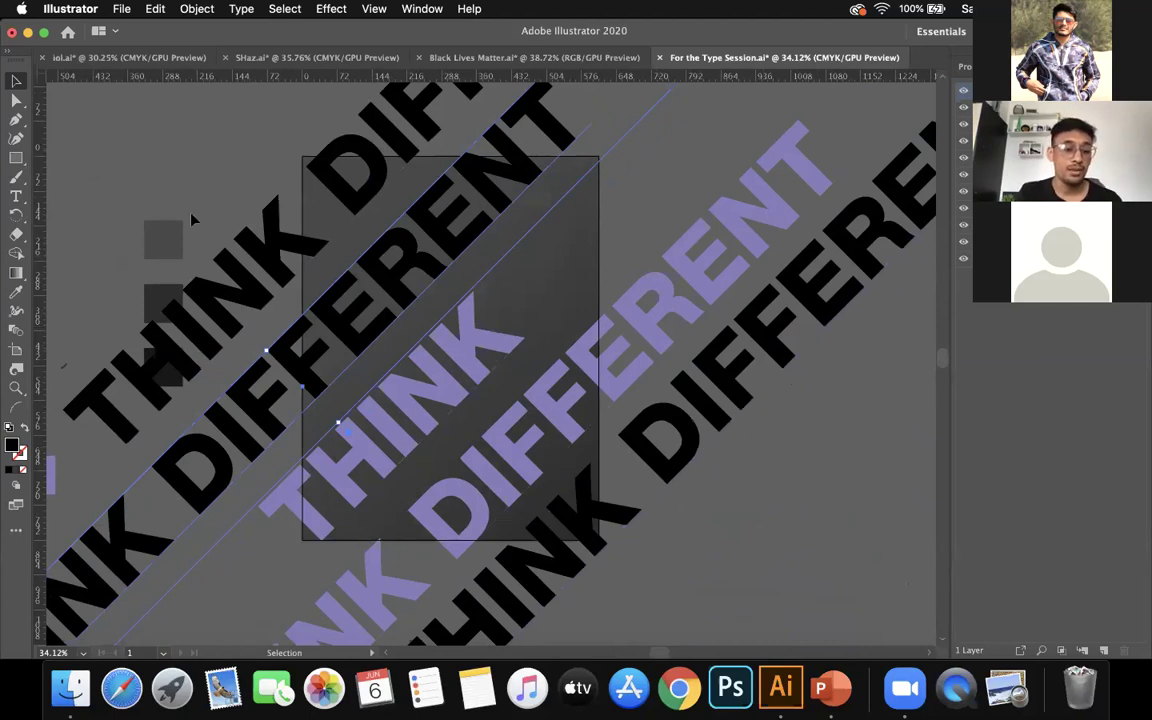
Place a diagonal guide perpendicular to the text lines, just past the K of the purple THINK
key("super+r")
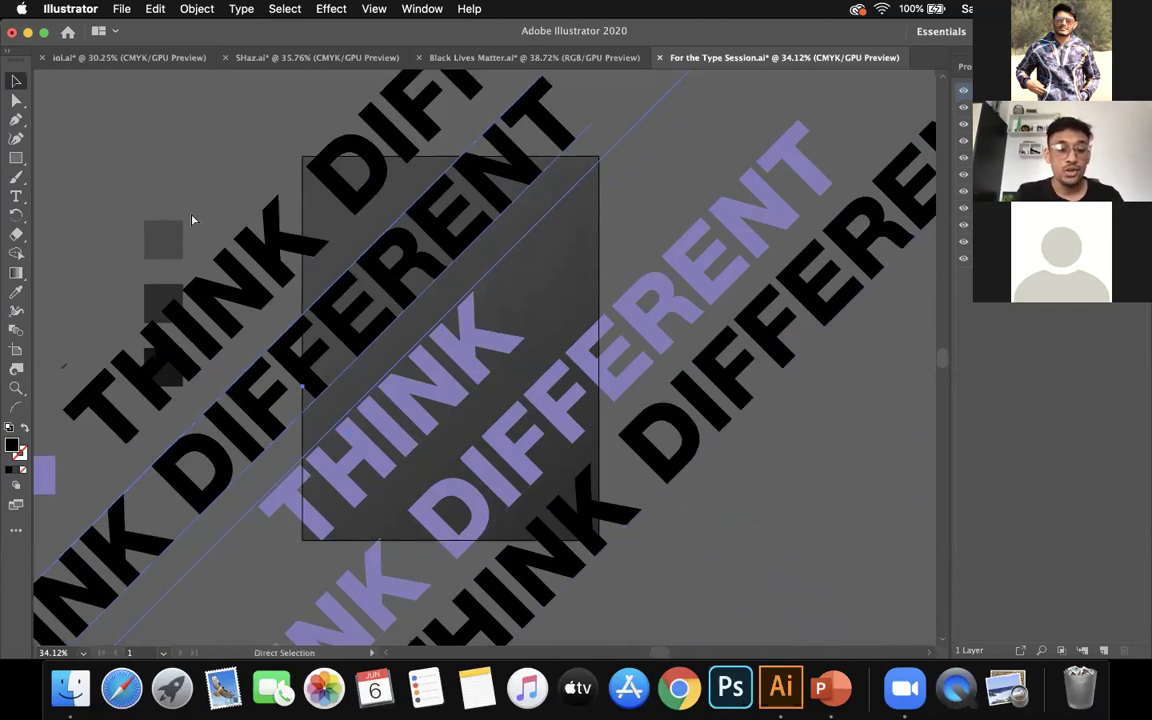
key("super+r")
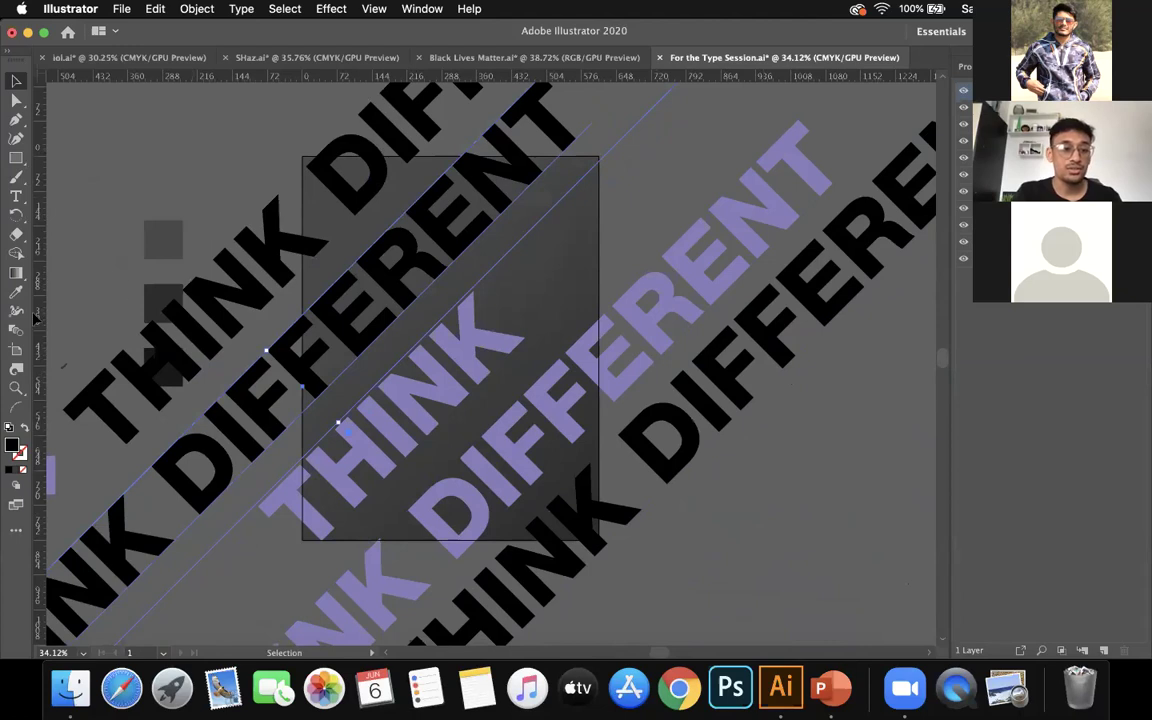
left_click_drag(375, 345, 215, 300)
left_click(965, 66)
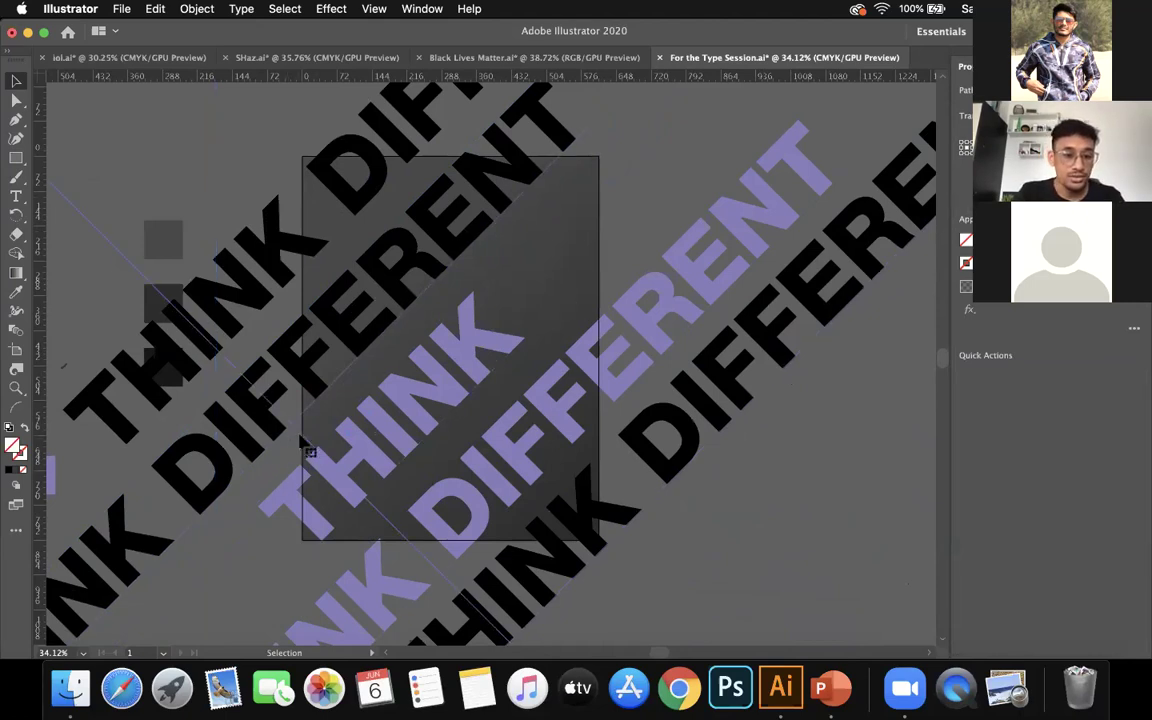
left_click_drag(330, 428, 539, 320)
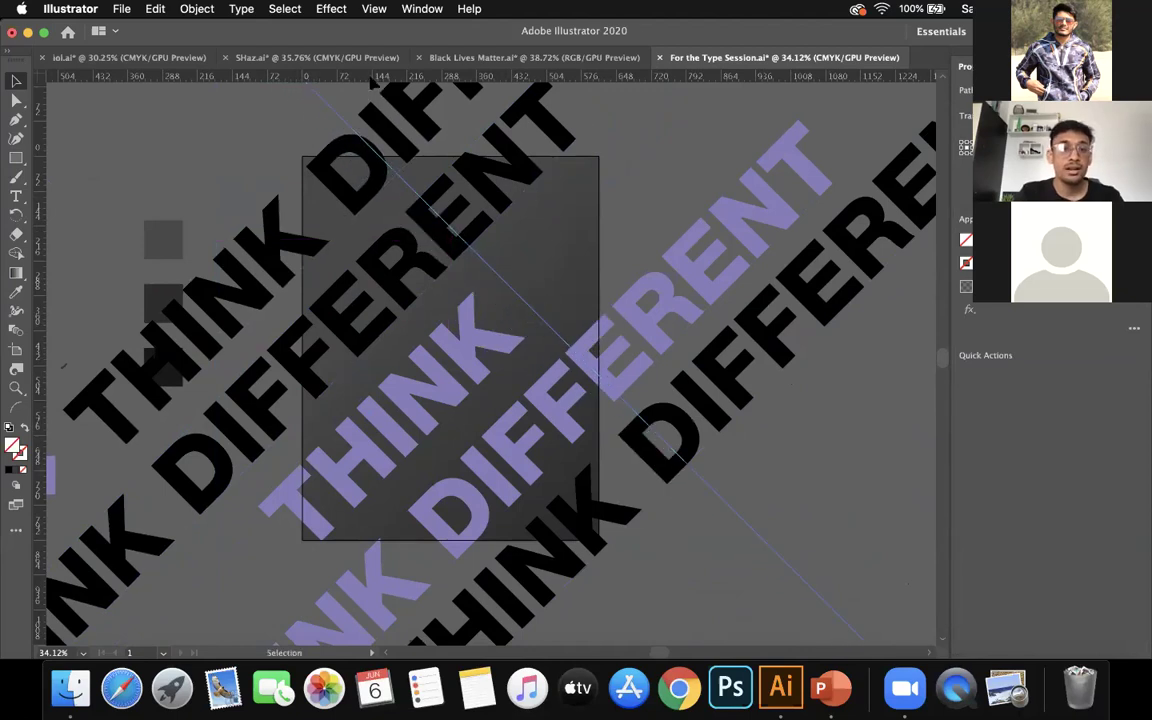
Add two diagonal guides parallel to the lettering, along the upper and lower edges of the purple THINK
left_click_drag(372, 172, 918, 166)
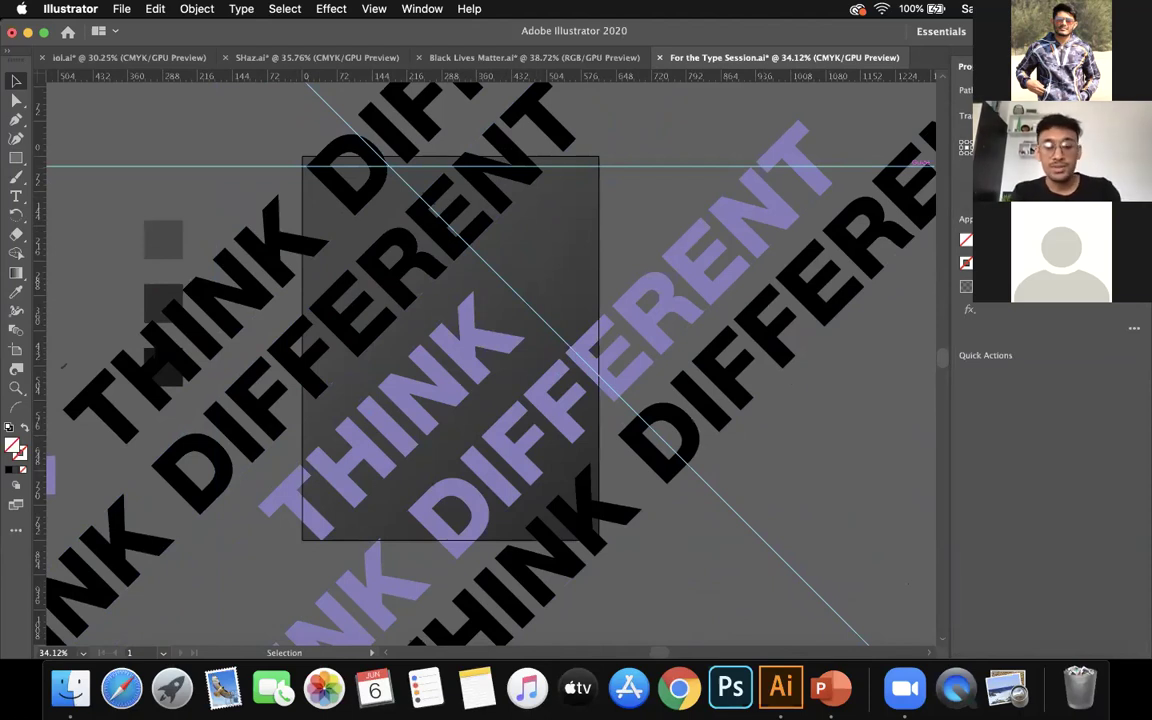
left_click_drag(560, 167, 447, 188)
scroll(444, 190, "down", 3)
left_click_drag(545, 135, 620, 249)
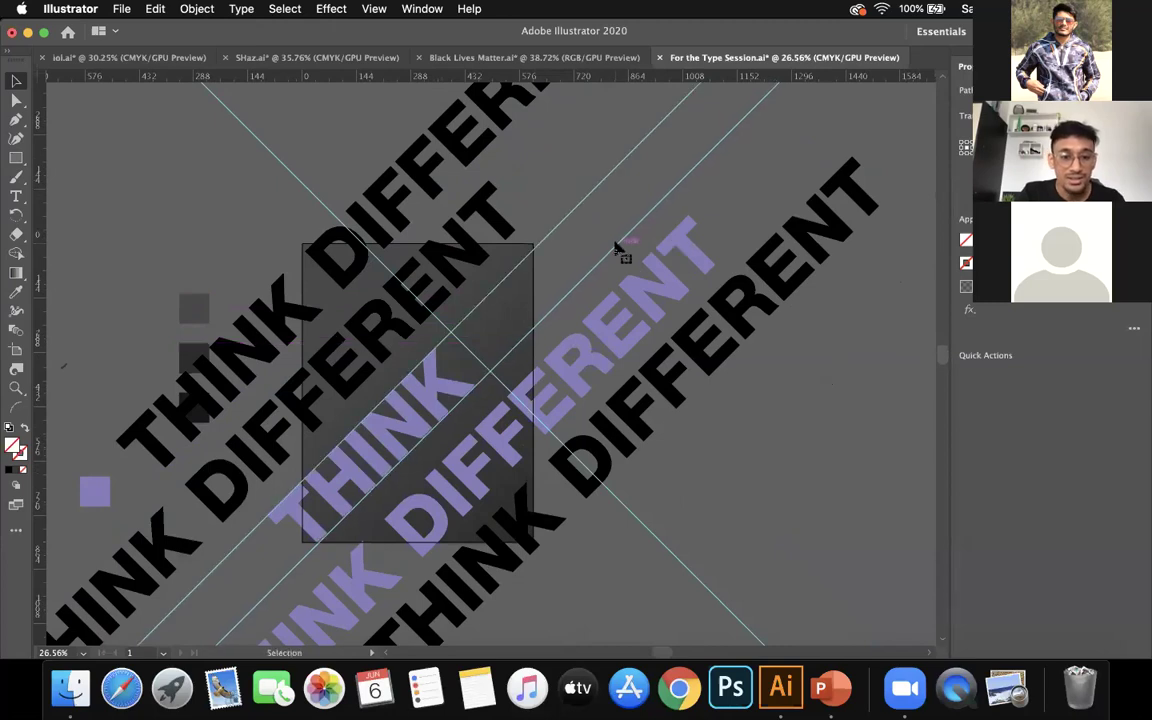
left_click(553, 316)
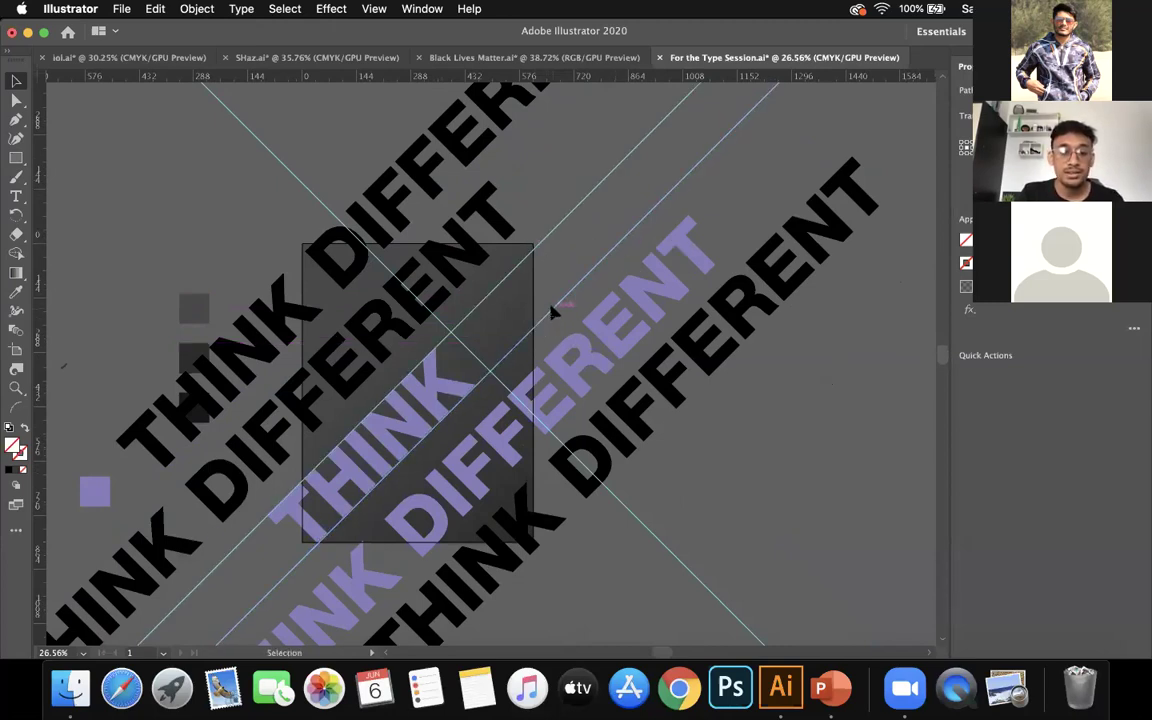
left_click(553, 314)
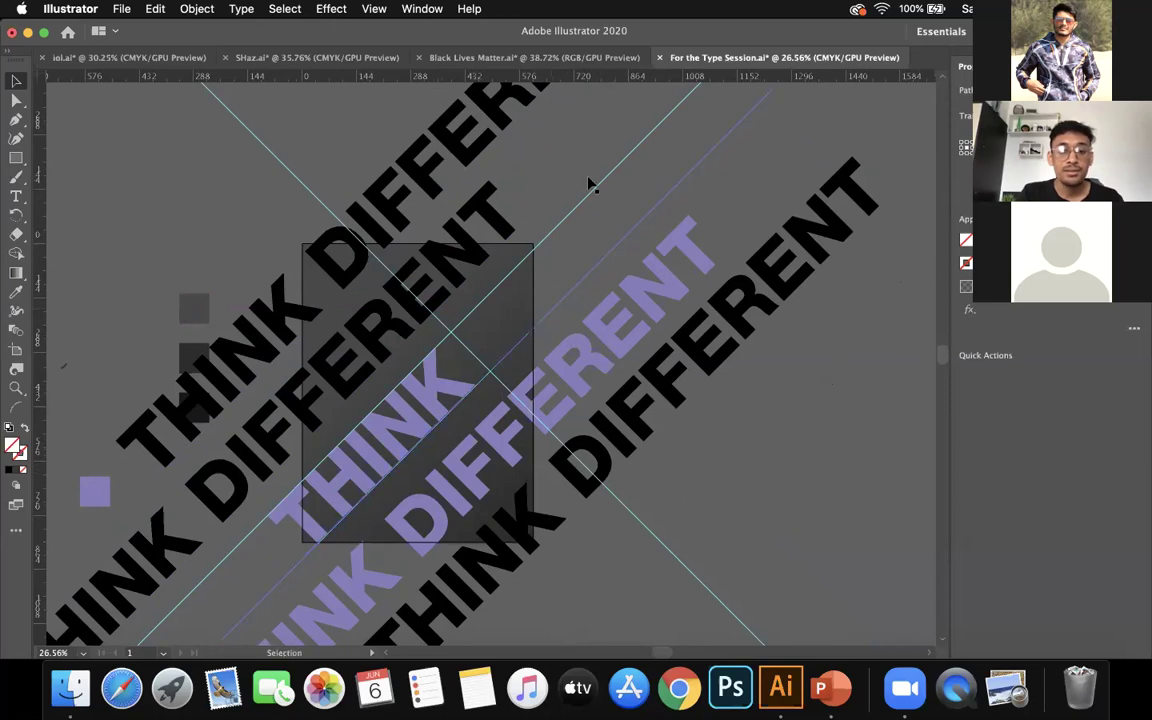
left_click(652, 133)
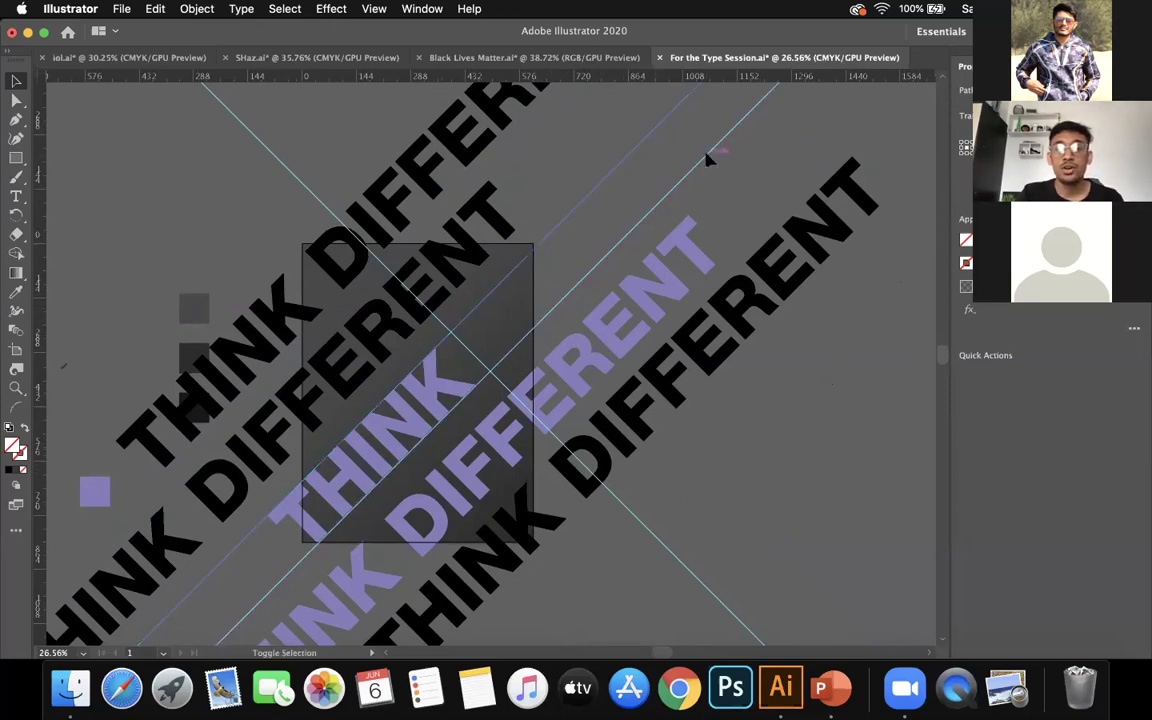
left_click(706, 158, "shift")
key("a")
key("v")
left_click(730, 205)
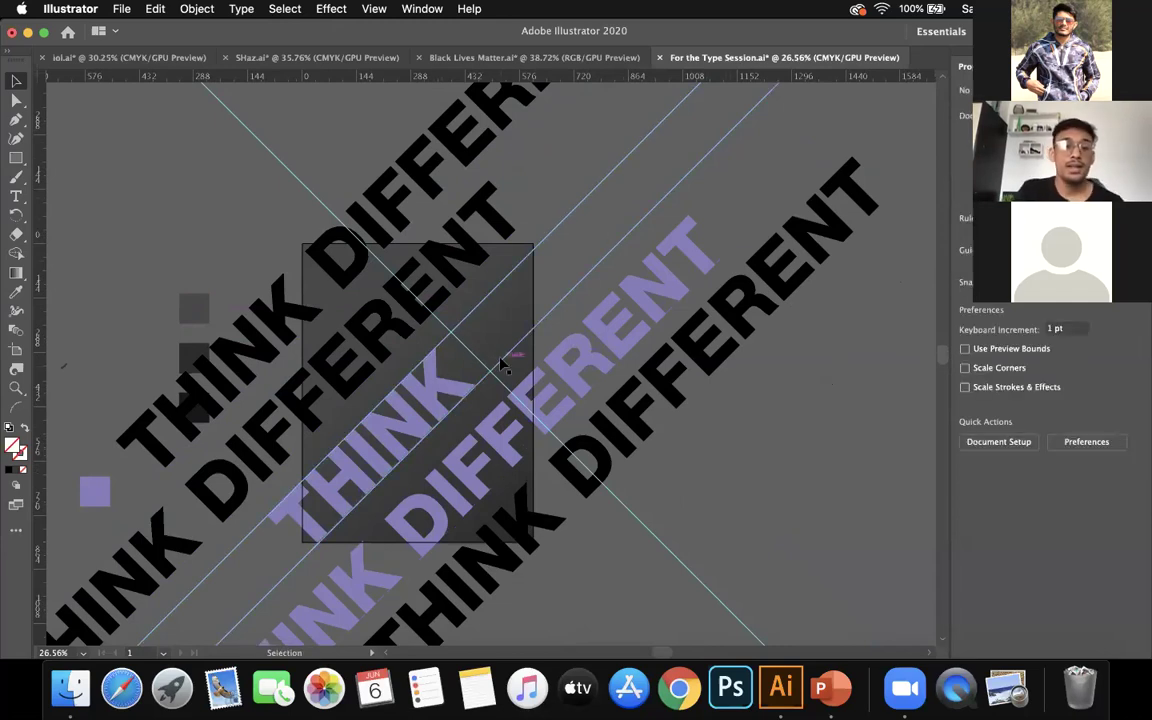
Preview the shifted black line on the artboard in presentation mode, without guides, and return to the editing view
scroll(645, 537, "right", 2)
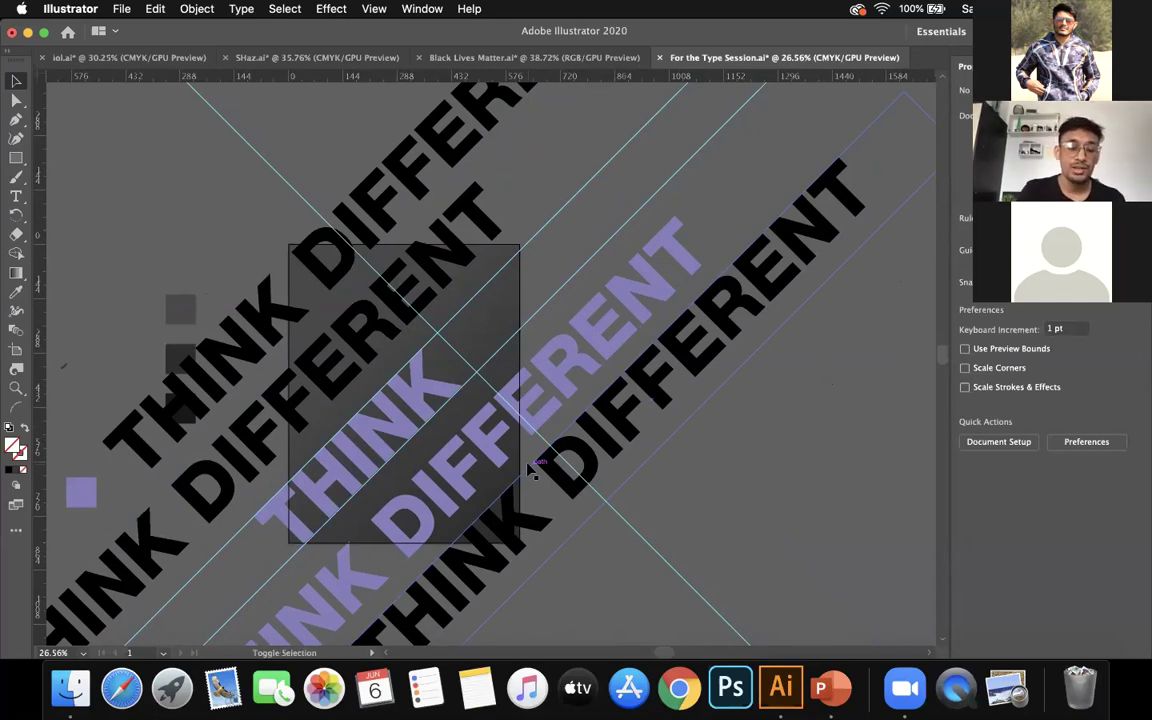
key("shift+f")
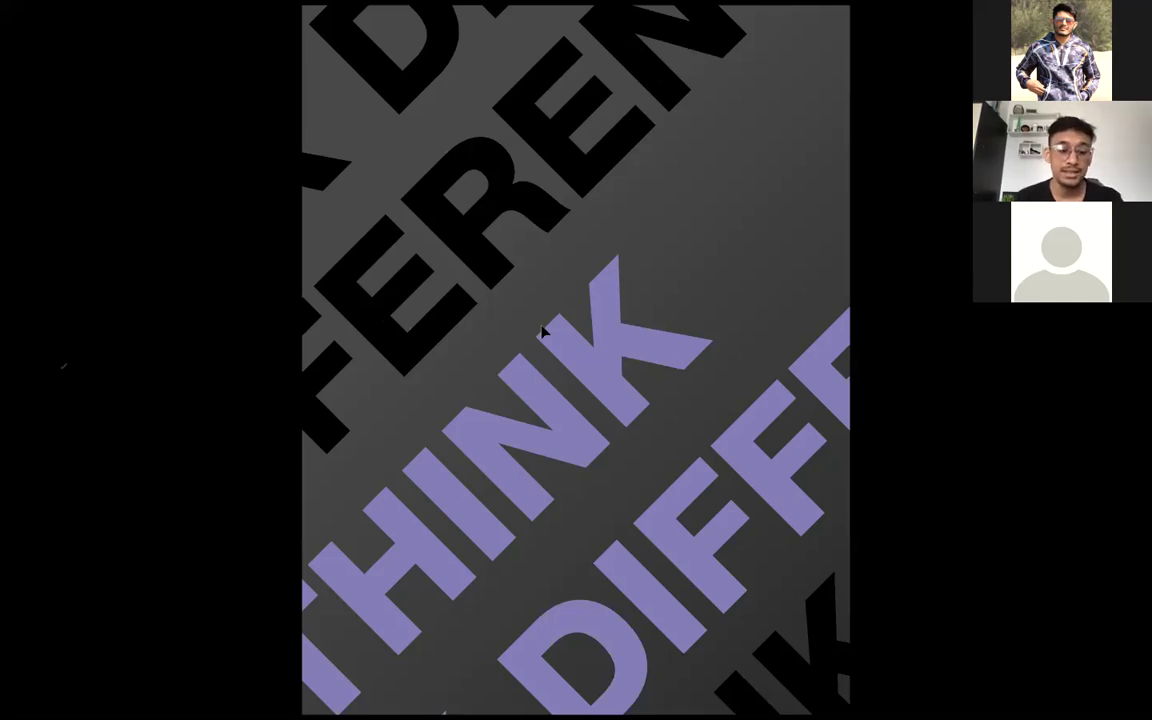
key("Escape")
scroll(538, 337, "down", 3)
scroll(538, 337, "up", 2)
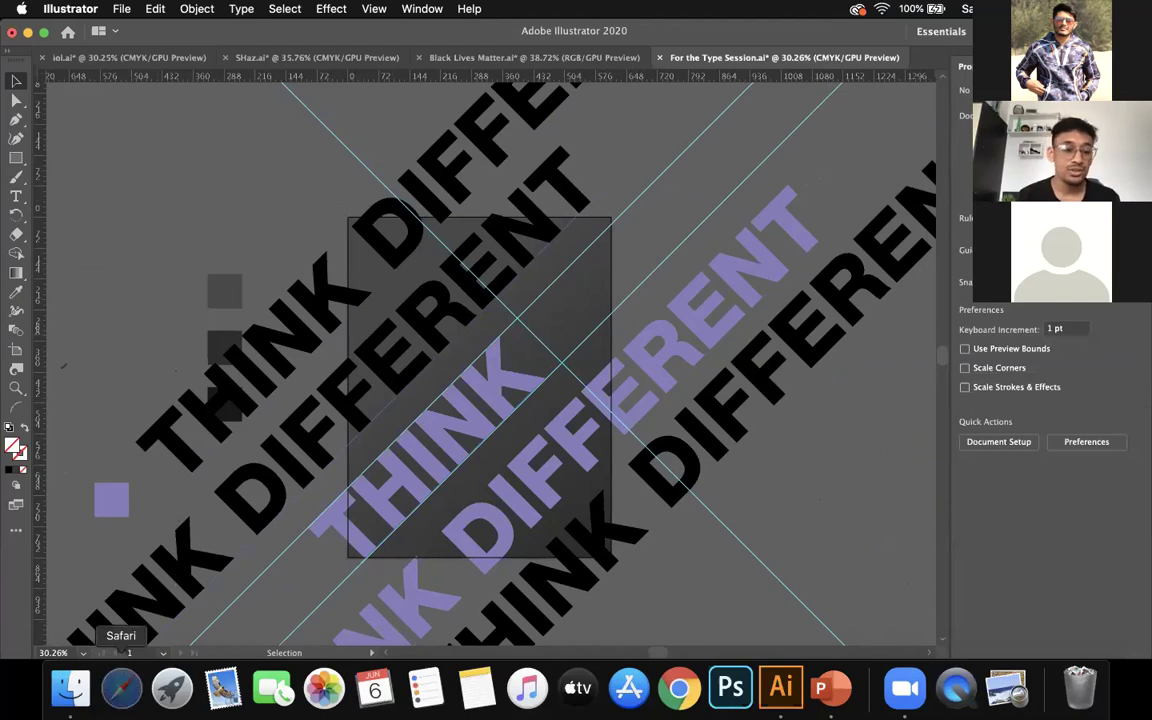
Switch to Safari, search the web for nounproject and open the Noun Project website
left_click(121, 688)
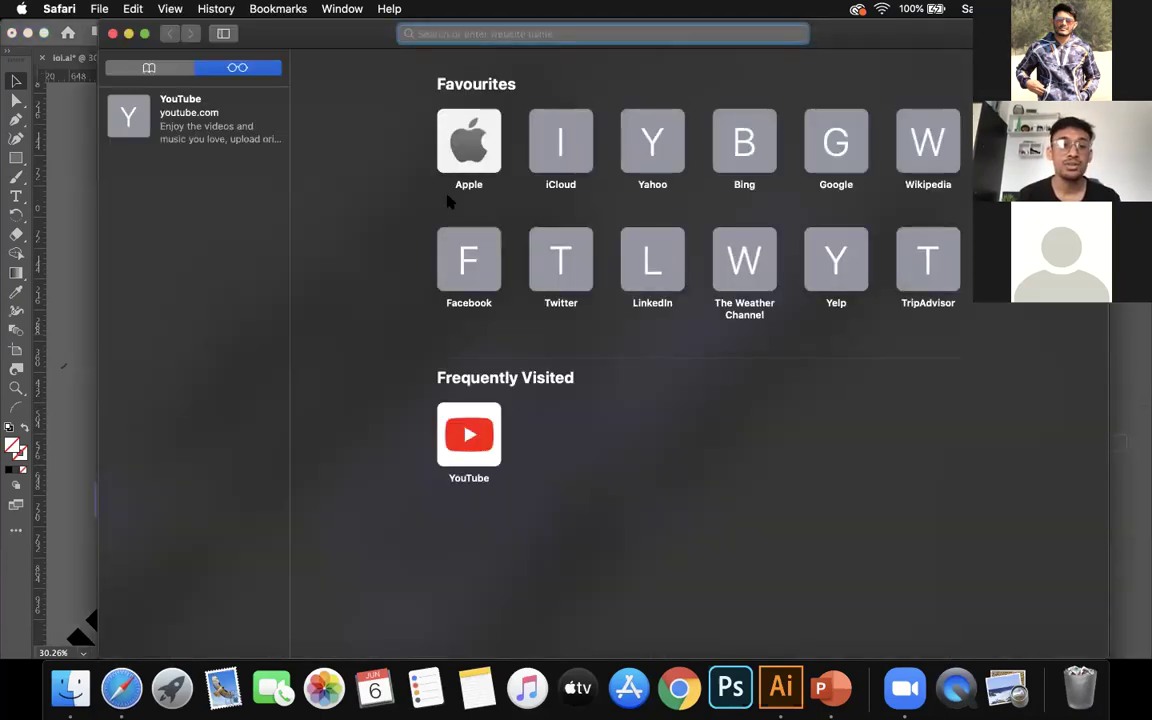
left_click(144, 33)
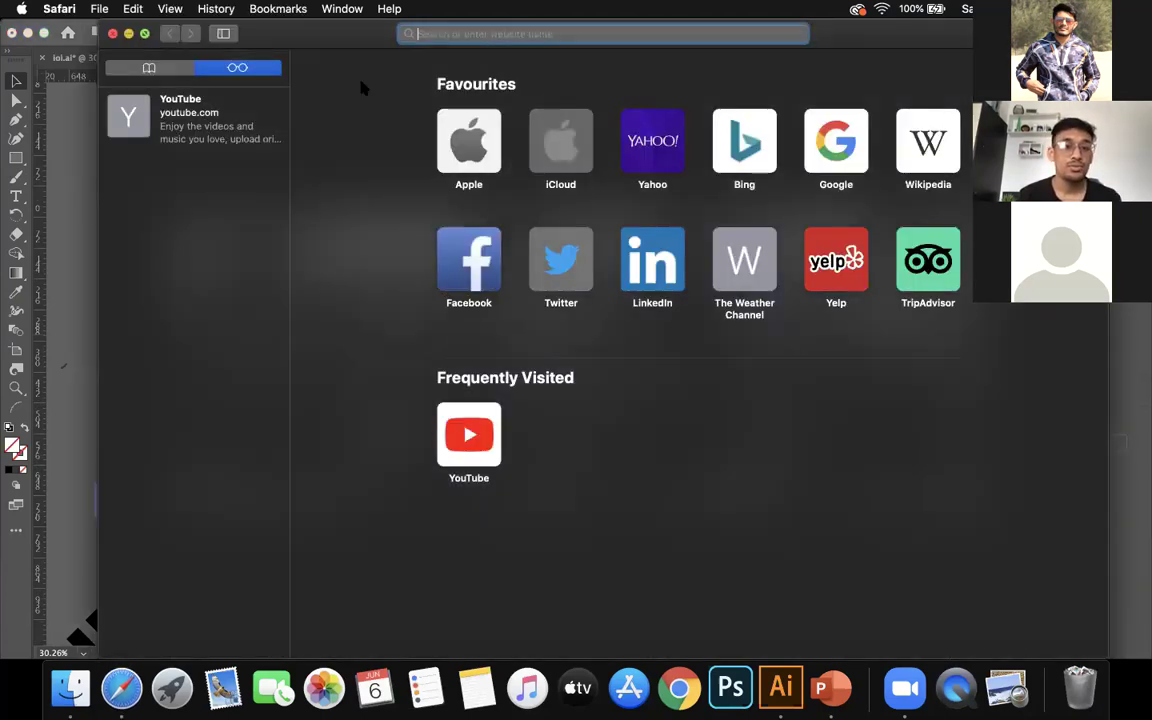
type("noh")
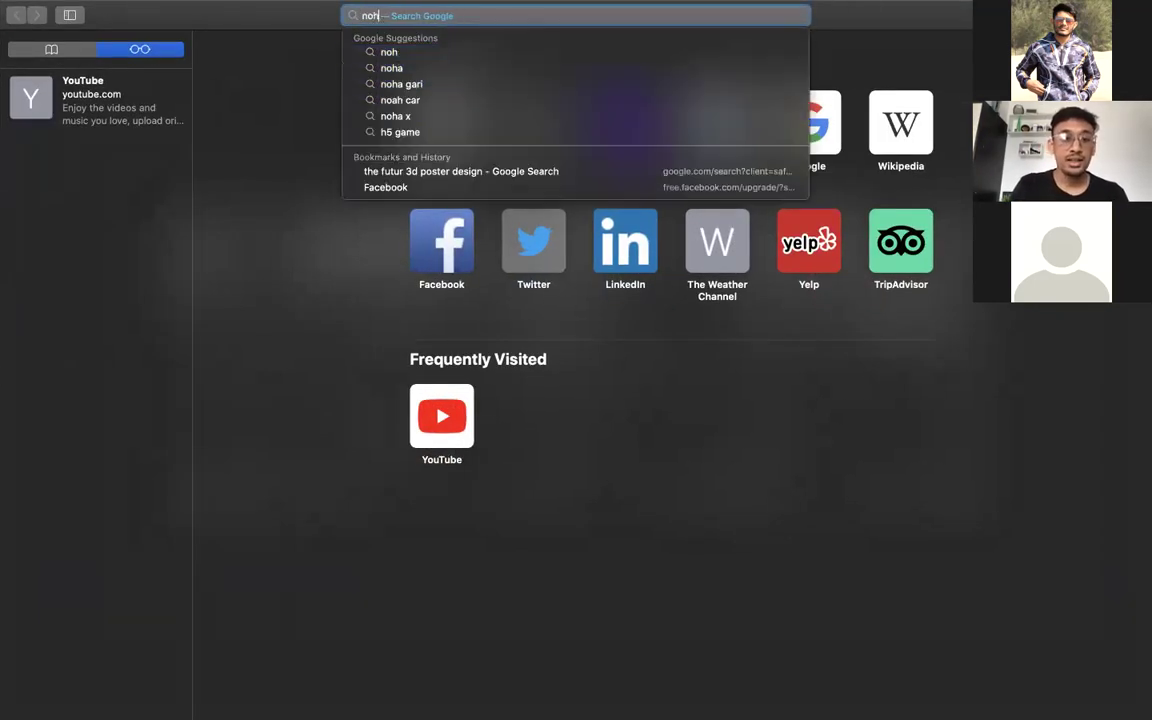
key("BackSpace")
type("unproject")
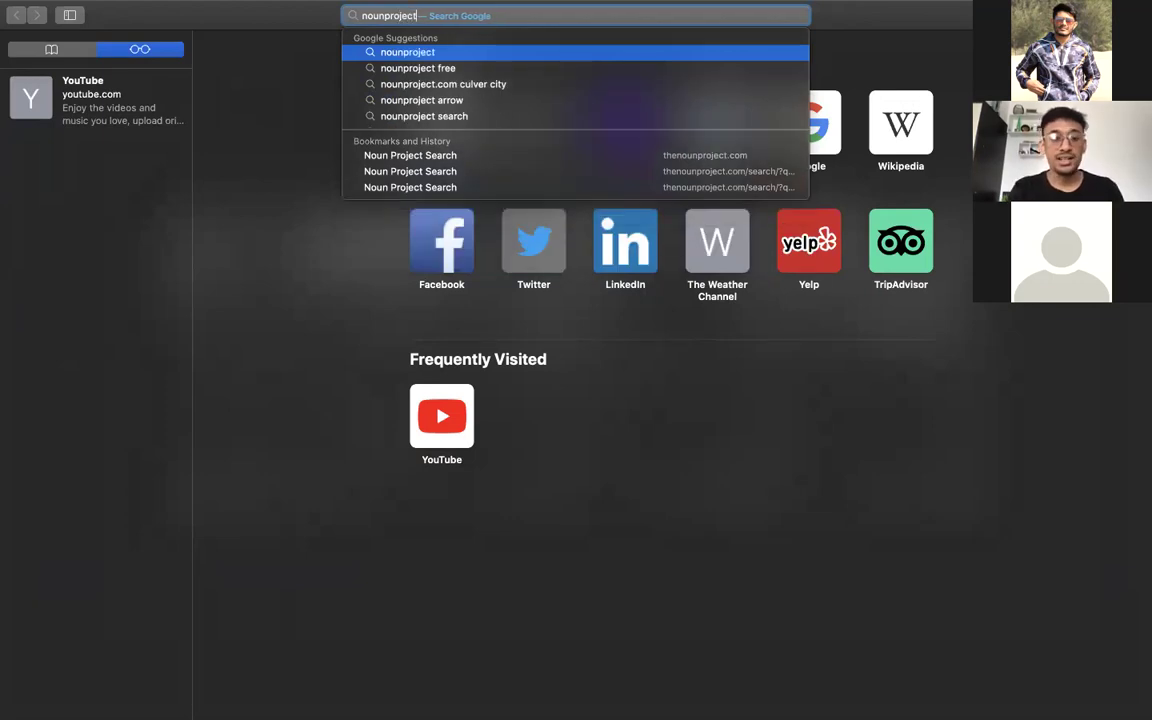
key("Return")
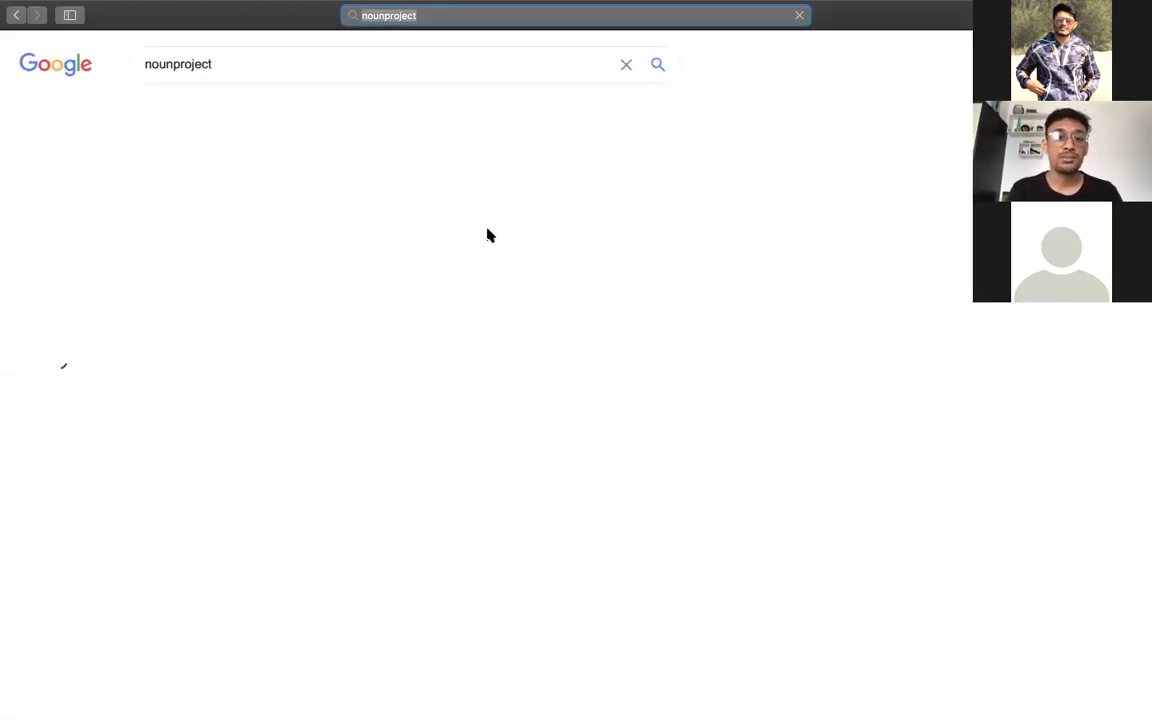
left_click(259, 209)
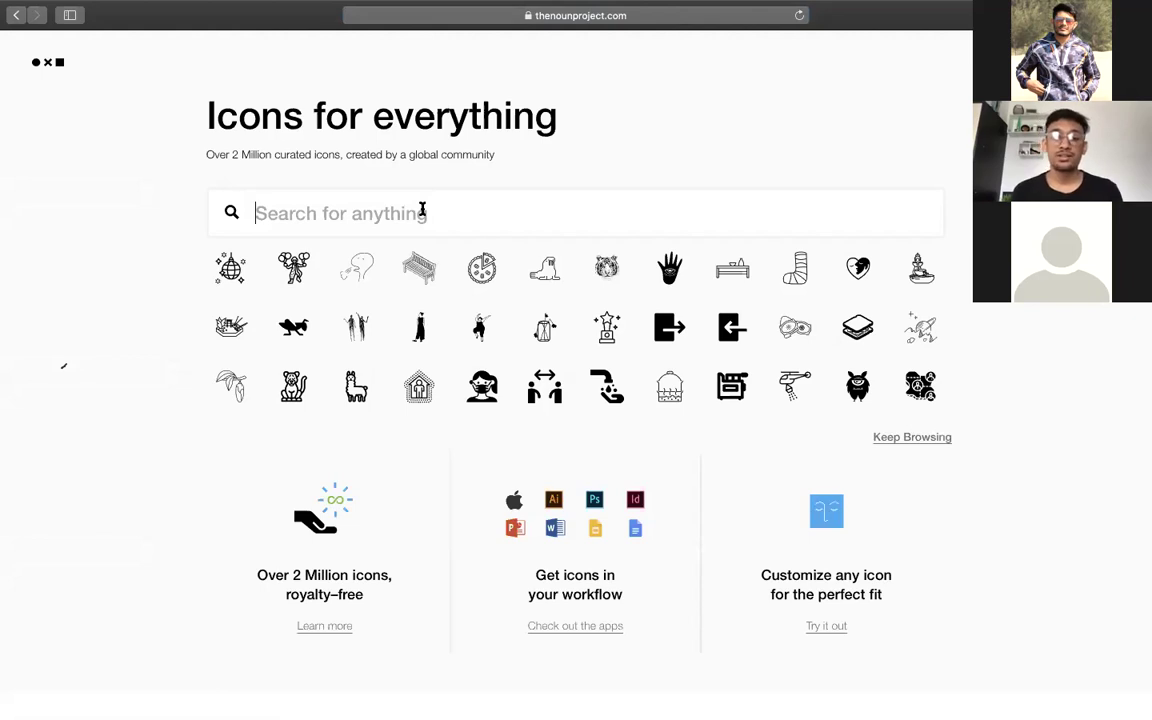
Search the icon library for apple and open the solid black icon shaped like the Apple logo
type("apple")
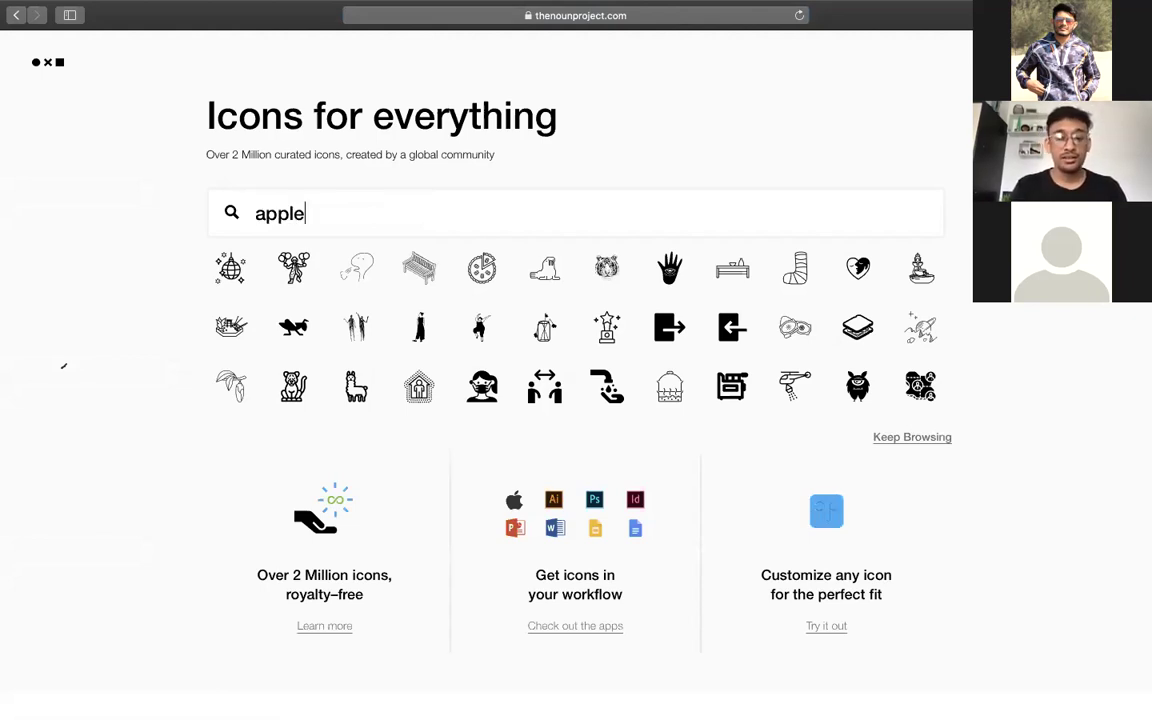
key("Return")
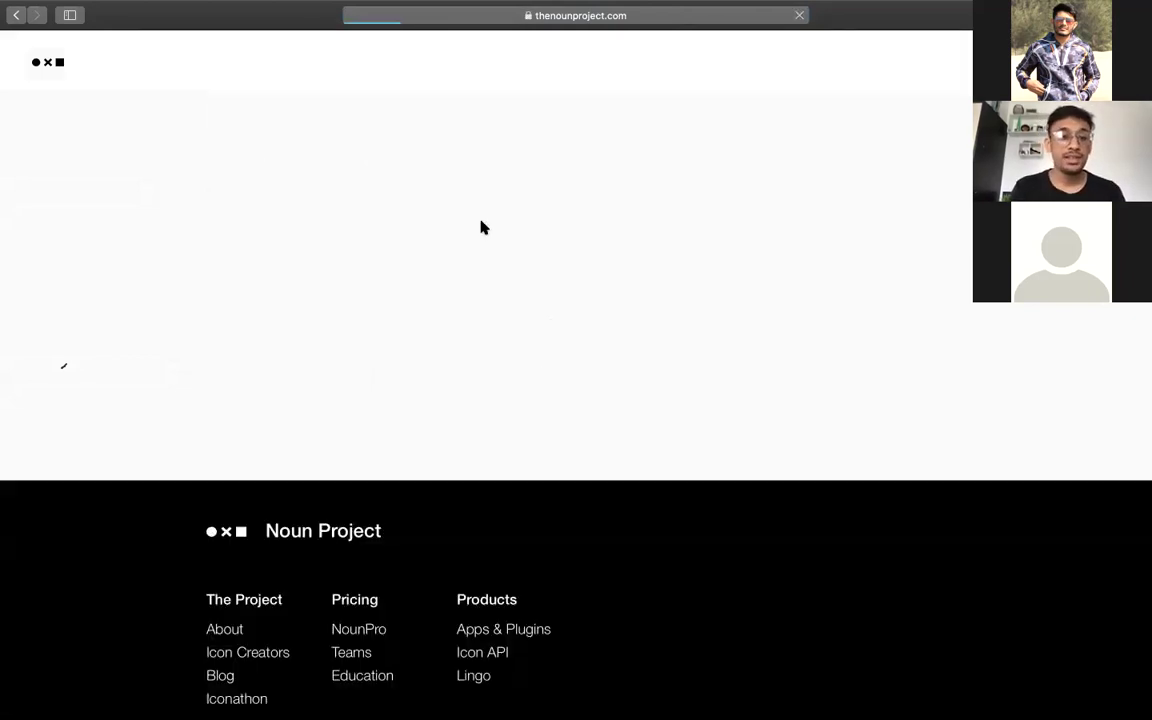
scroll(360, 375, "down", 1)
scroll(350, 396, "up", 1)
scroll(351, 397, "down", 1)
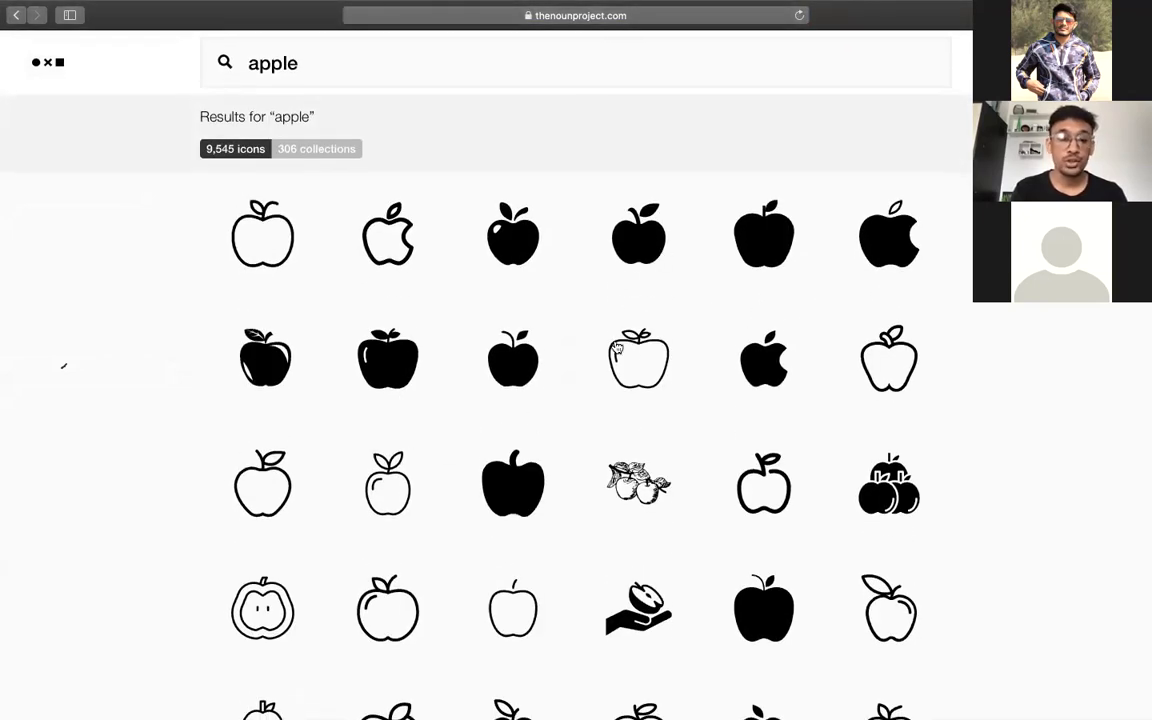
left_click(760, 365)
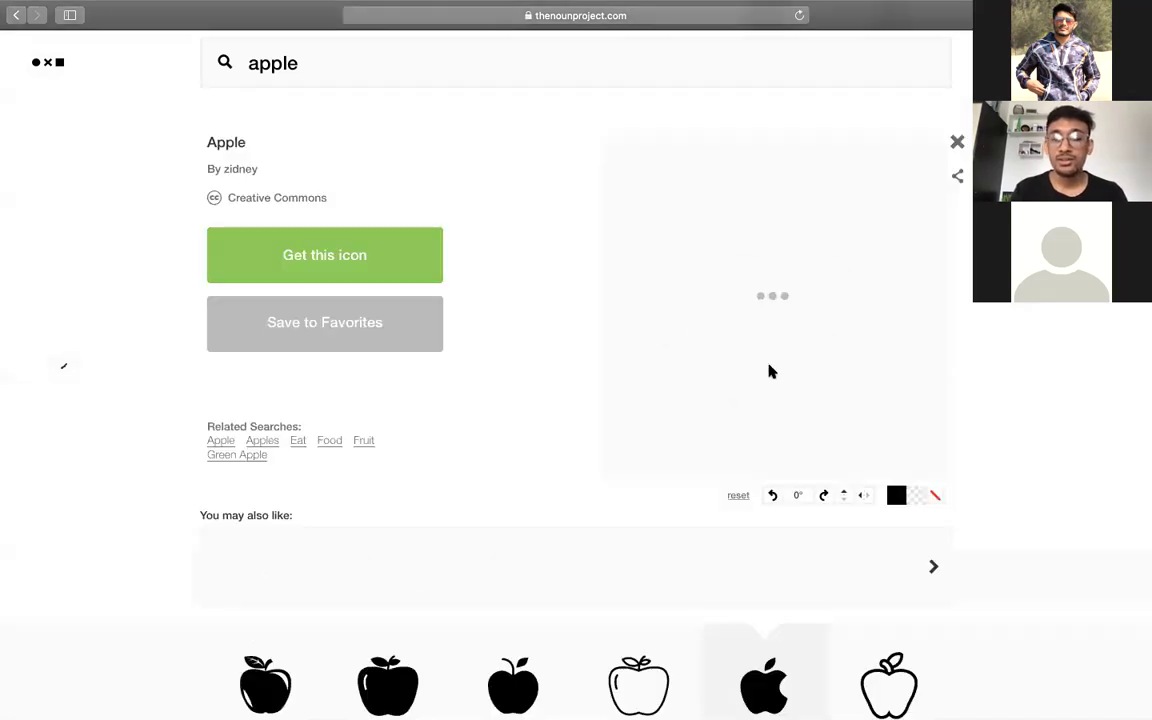
Get the Apple icon with the free Basic Download option and download it as SVG
left_click(380, 265)
left_click(309, 404)
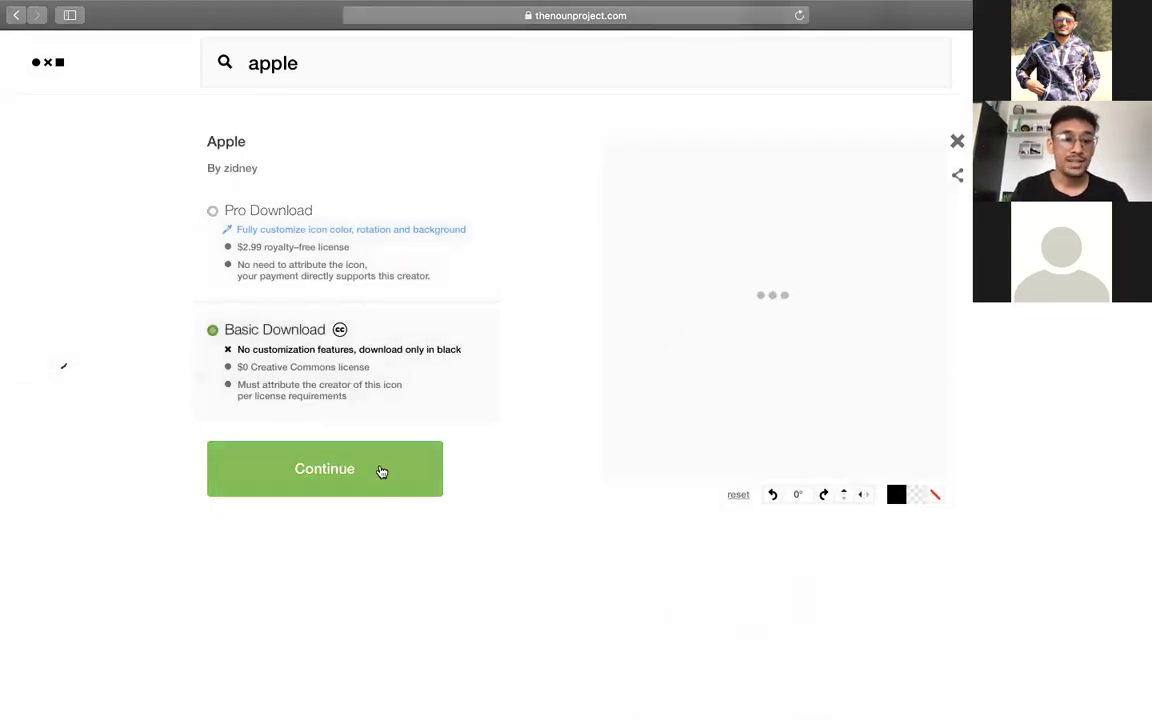
left_click(372, 486)
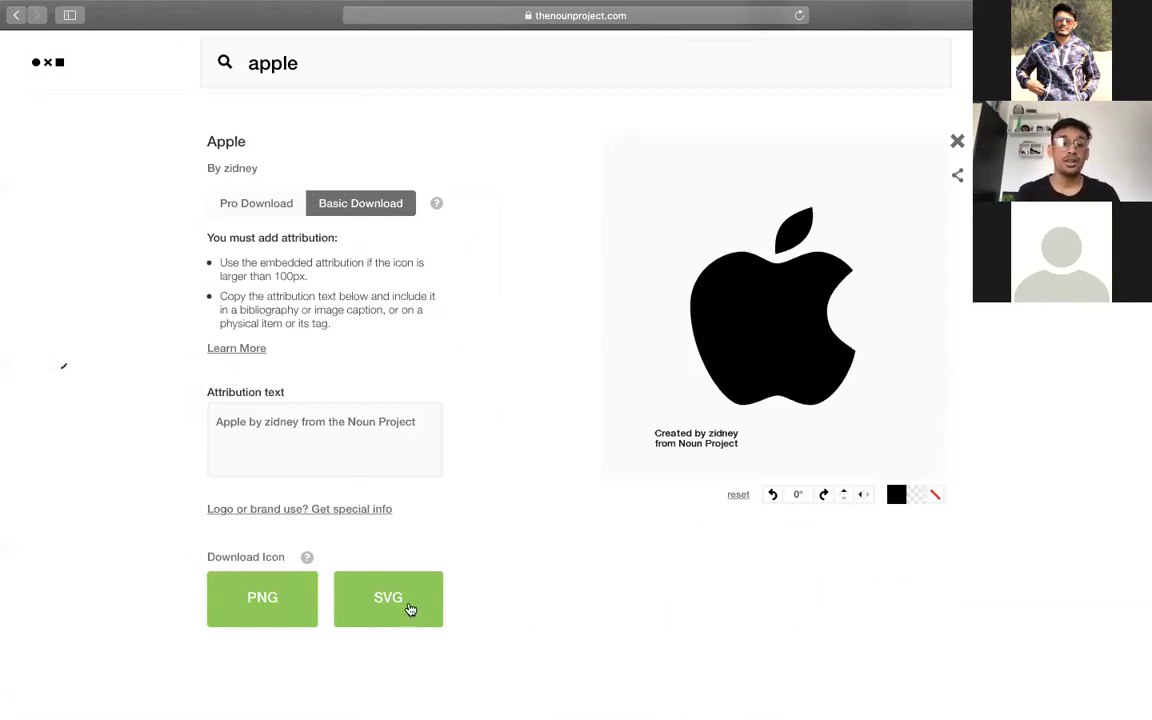
left_click(410, 607)
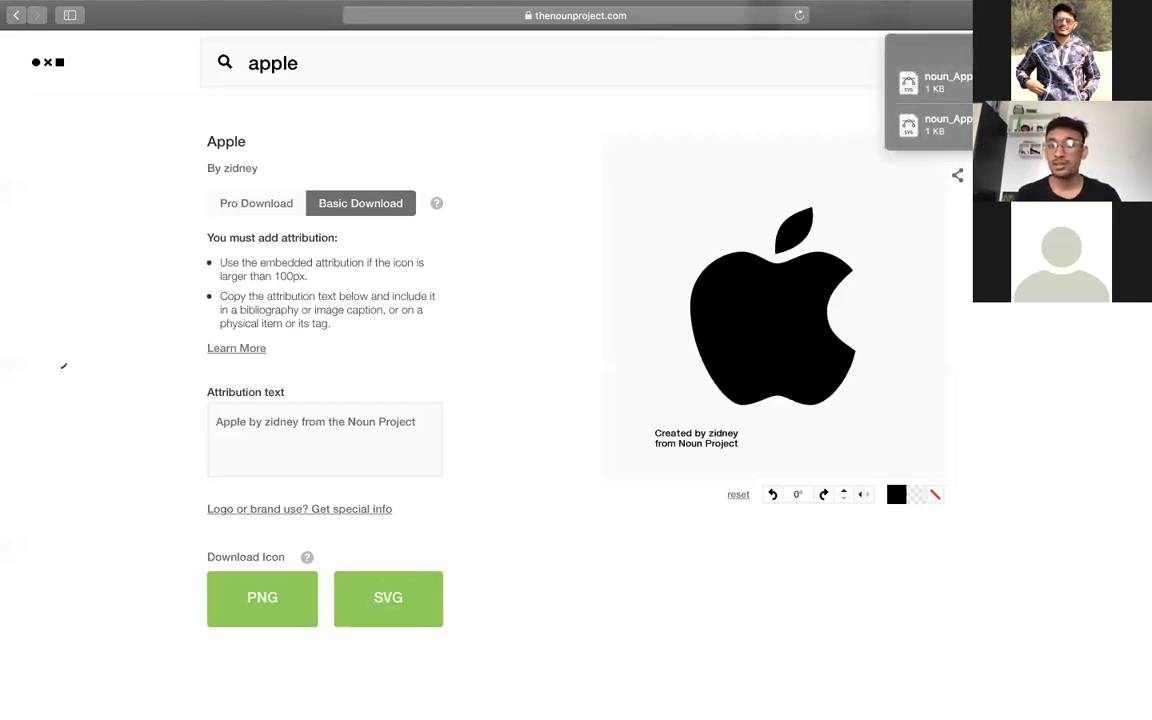
Open the downloaded noun_Apple_1426926.svg in Illustrator and copy its apple shape, without the credit text, into the For the Type Session document
left_click(890, 130)
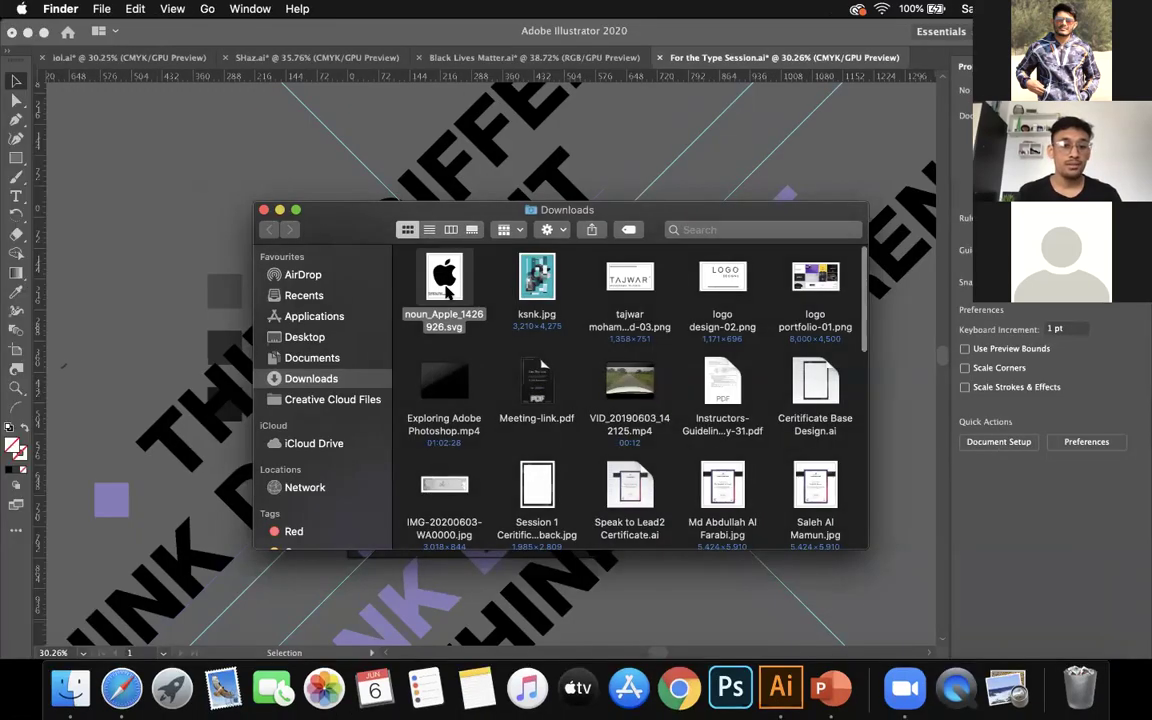
left_click_drag(445, 285, 319, 154)
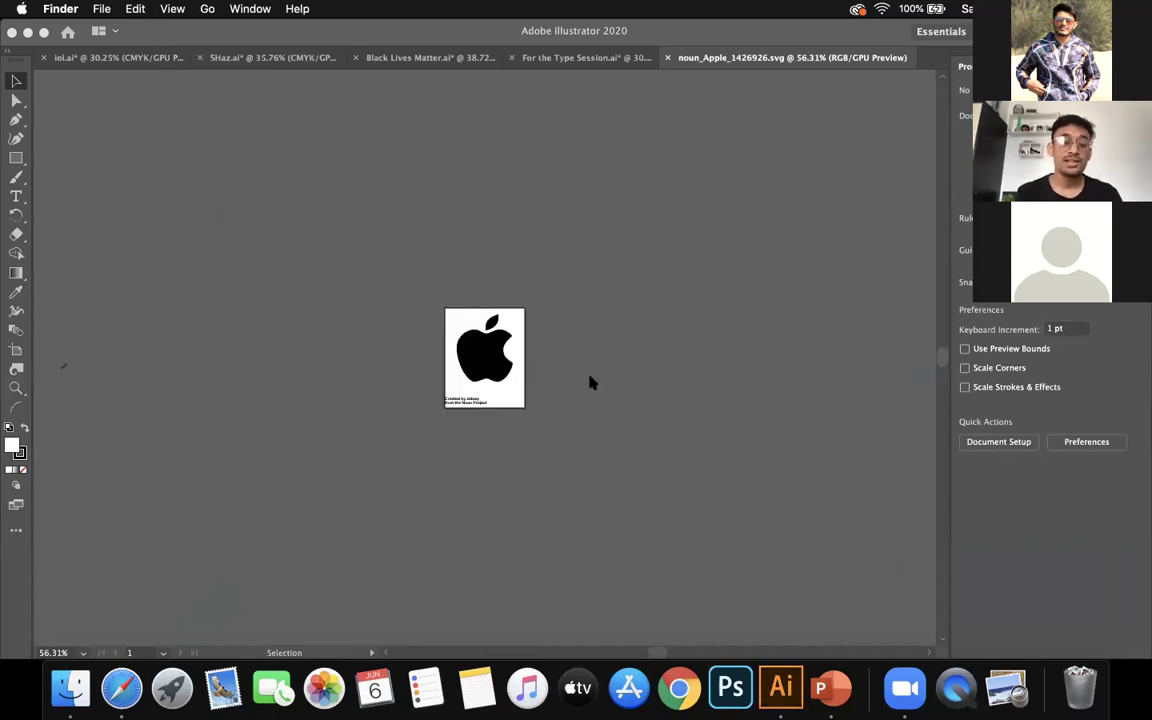
left_click(460, 346)
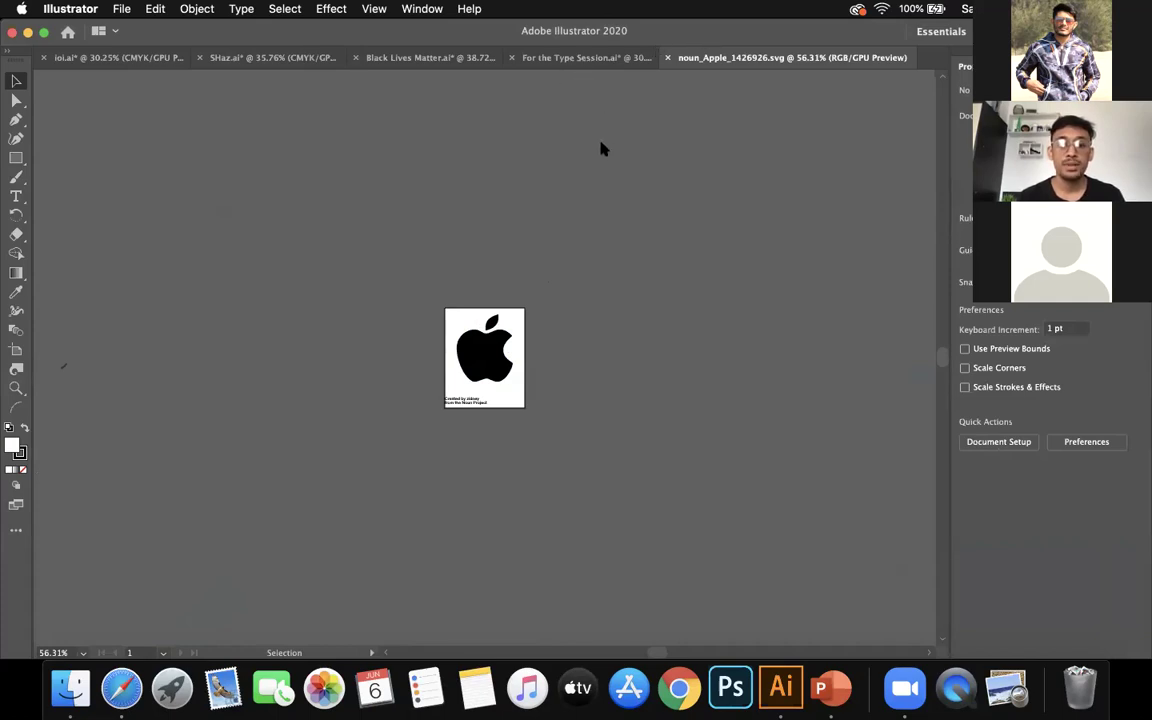
left_click(485, 362)
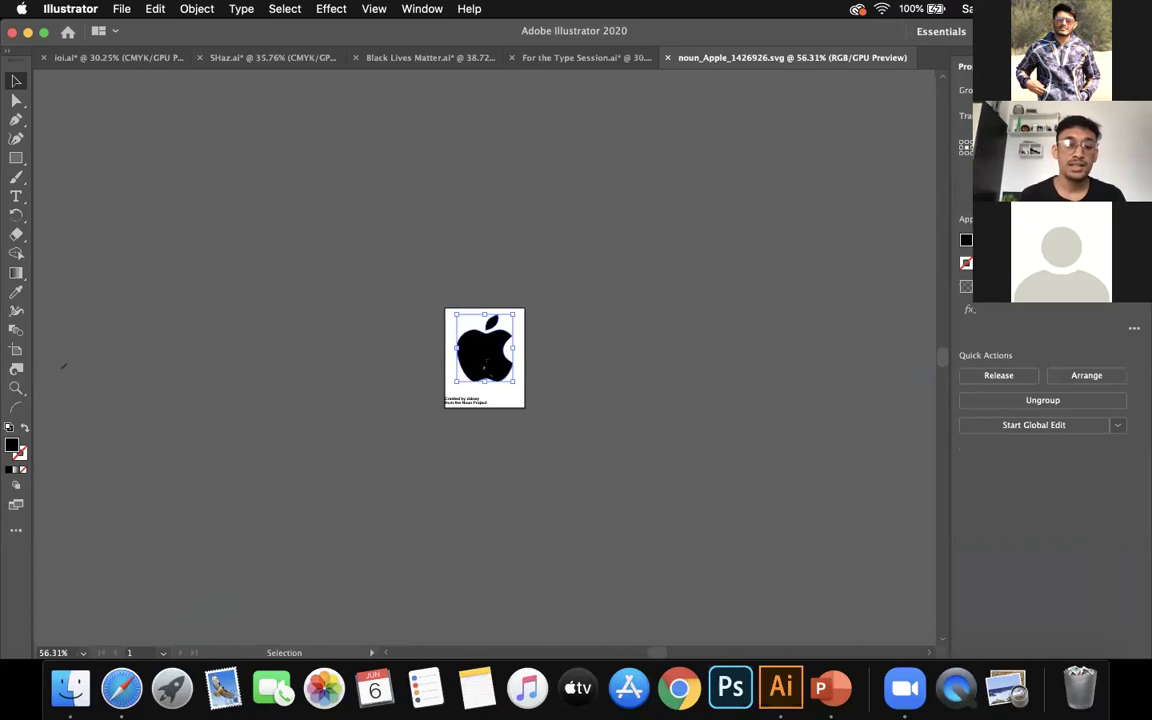
left_click(515, 58)
left_click_drag(500, 308, 498, 310)
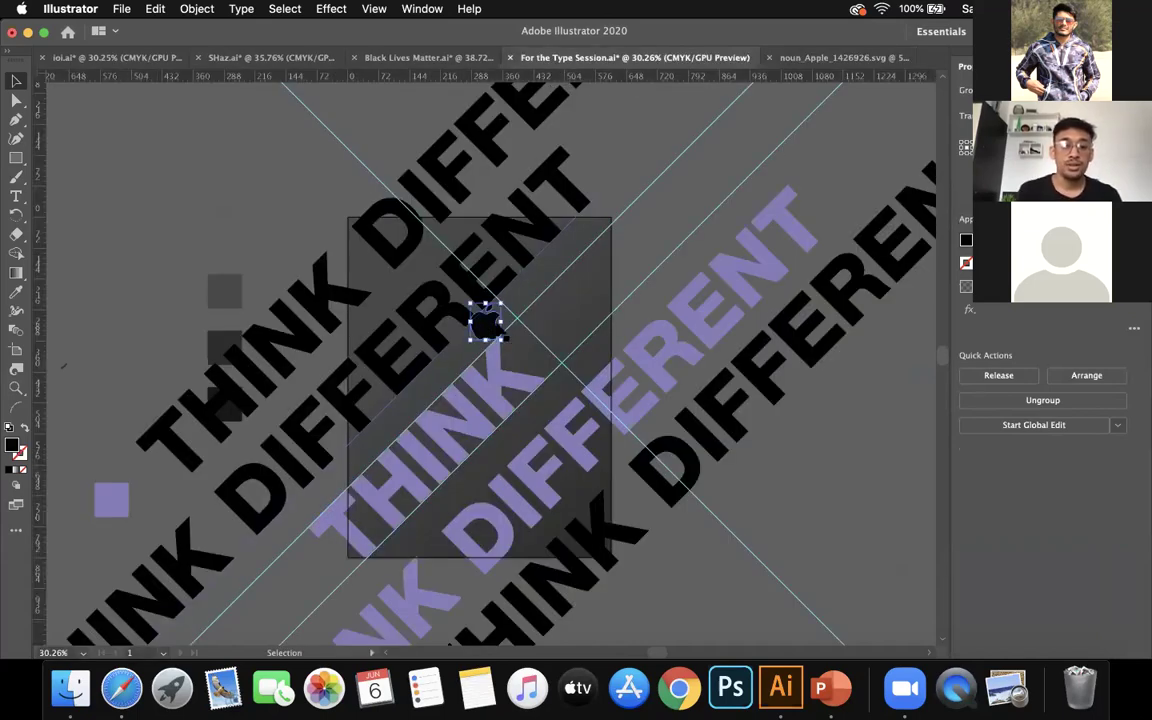
Rotate the apple counterclockwise to match the text diagonal and set it against the crossing guides just past the K of the purple THINK
left_click_drag(490, 340, 580, 328)
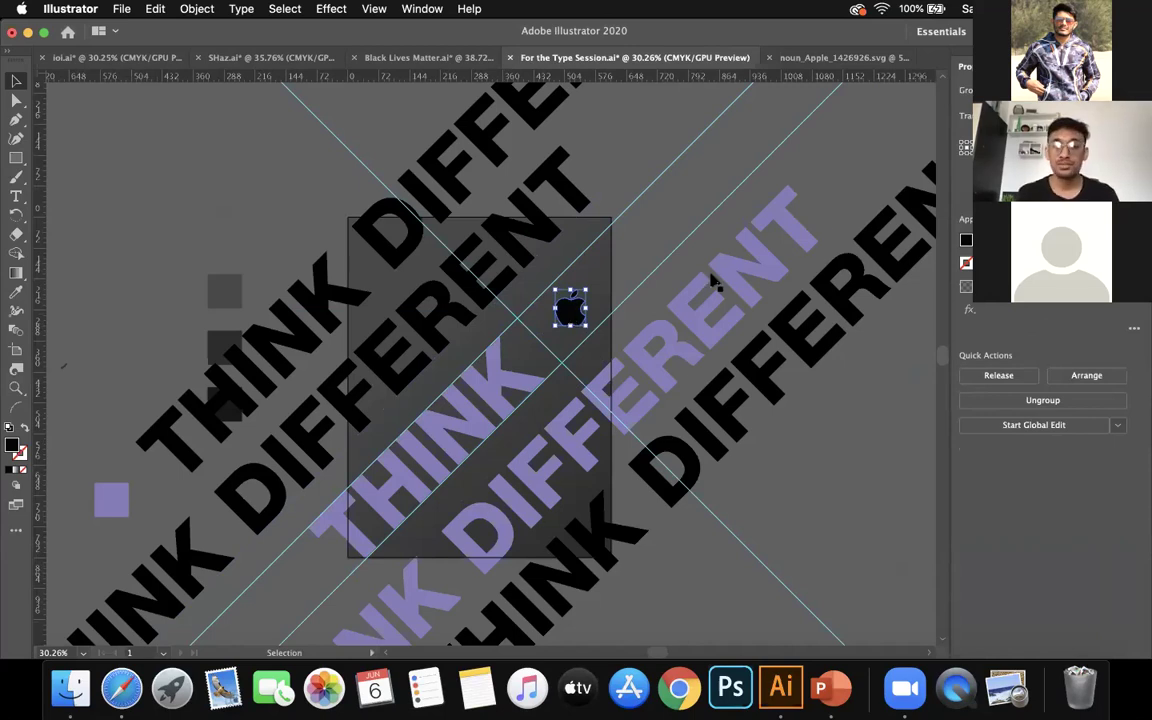
left_click(1060, 200)
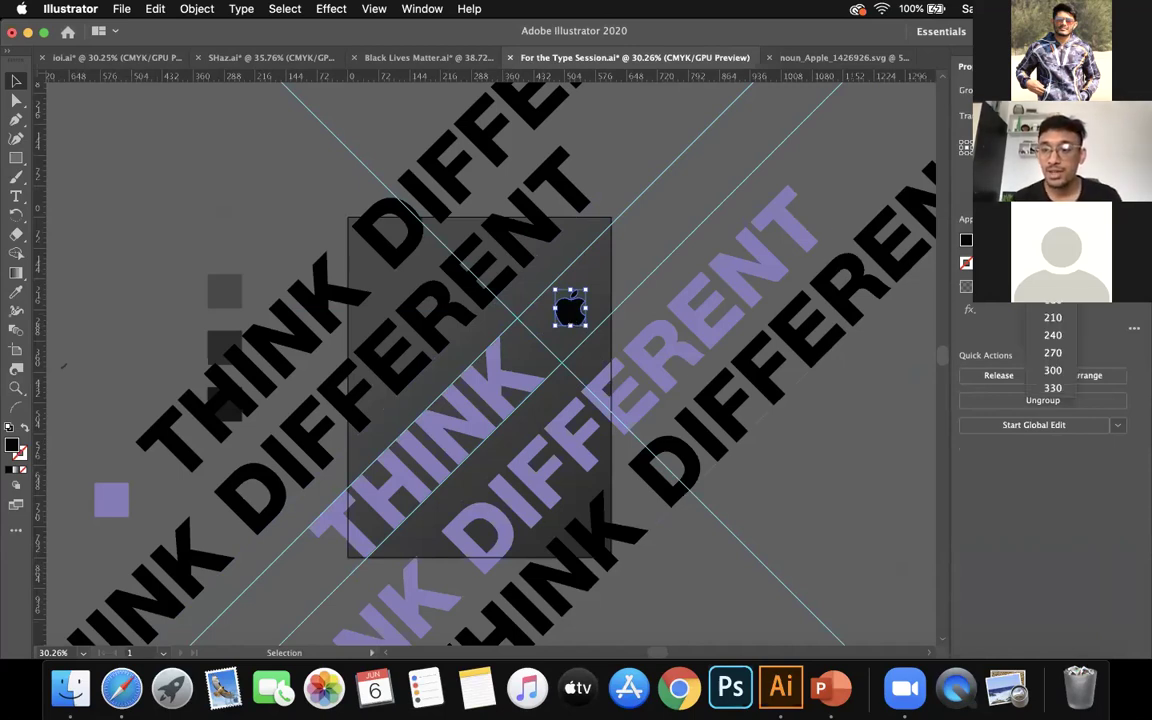
key("Escape")
left_click_drag(553, 290, 512, 300)
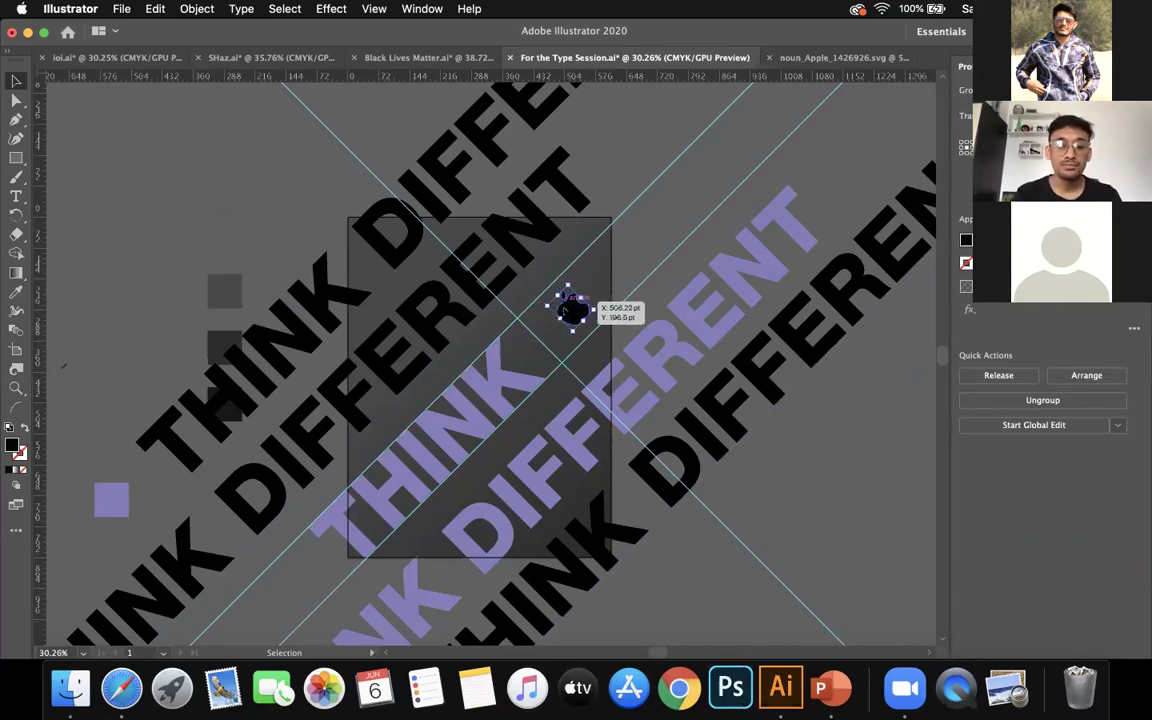
left_click_drag(577, 322, 549, 334)
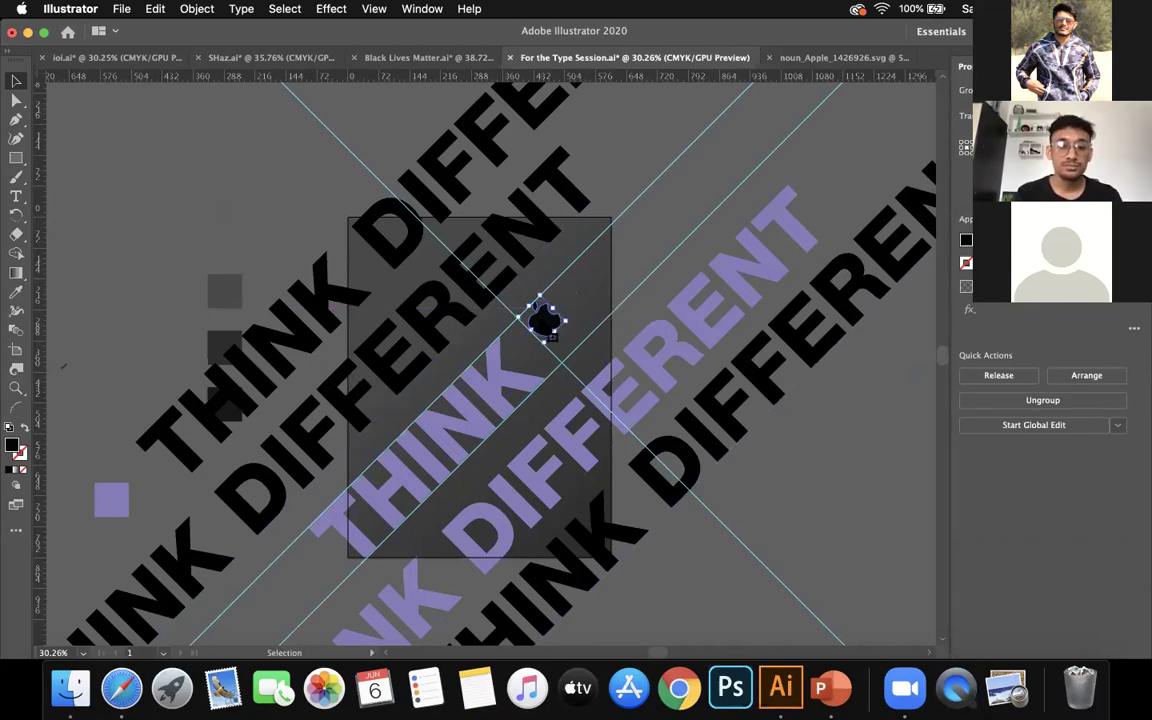
scroll(549, 335, "up", 3)
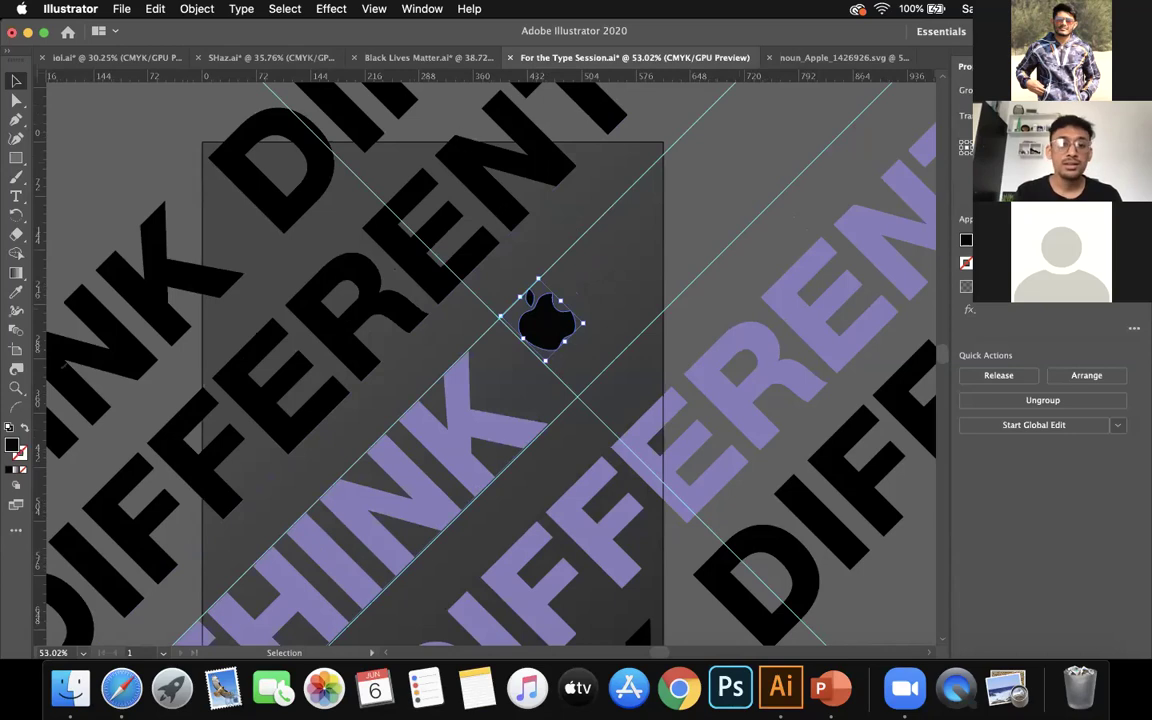
left_click(452, 352)
left_click(405, 155)
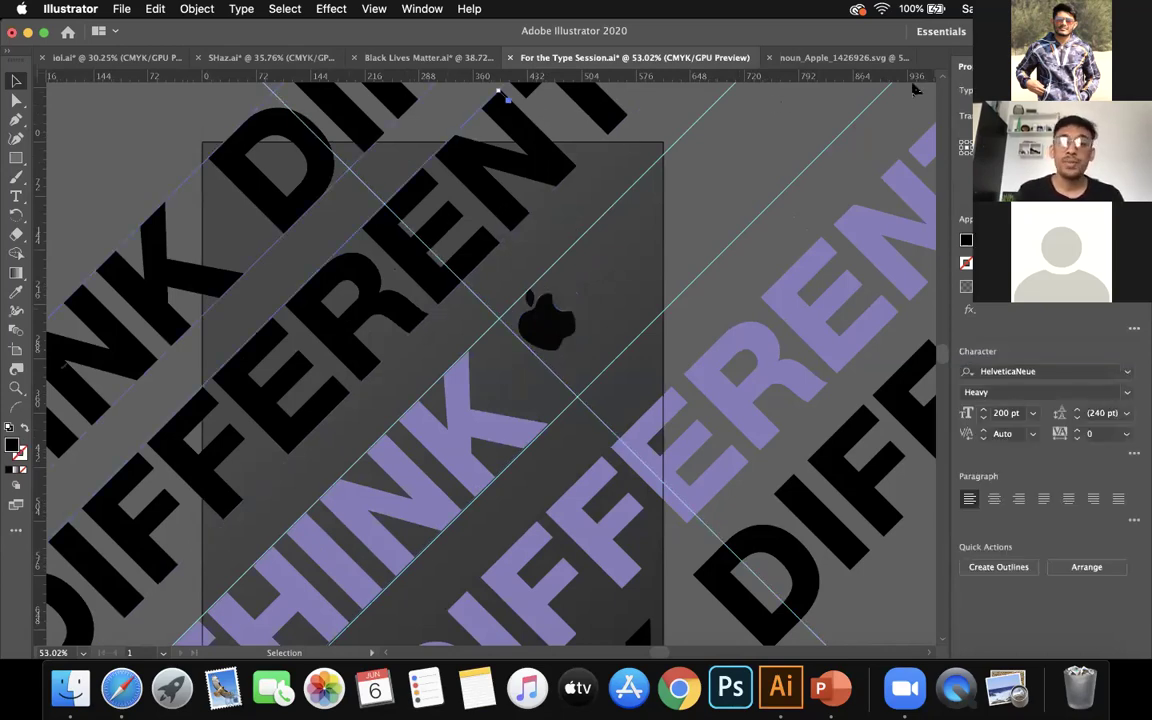
left_click(861, 147)
scroll(861, 147, "down", 5)
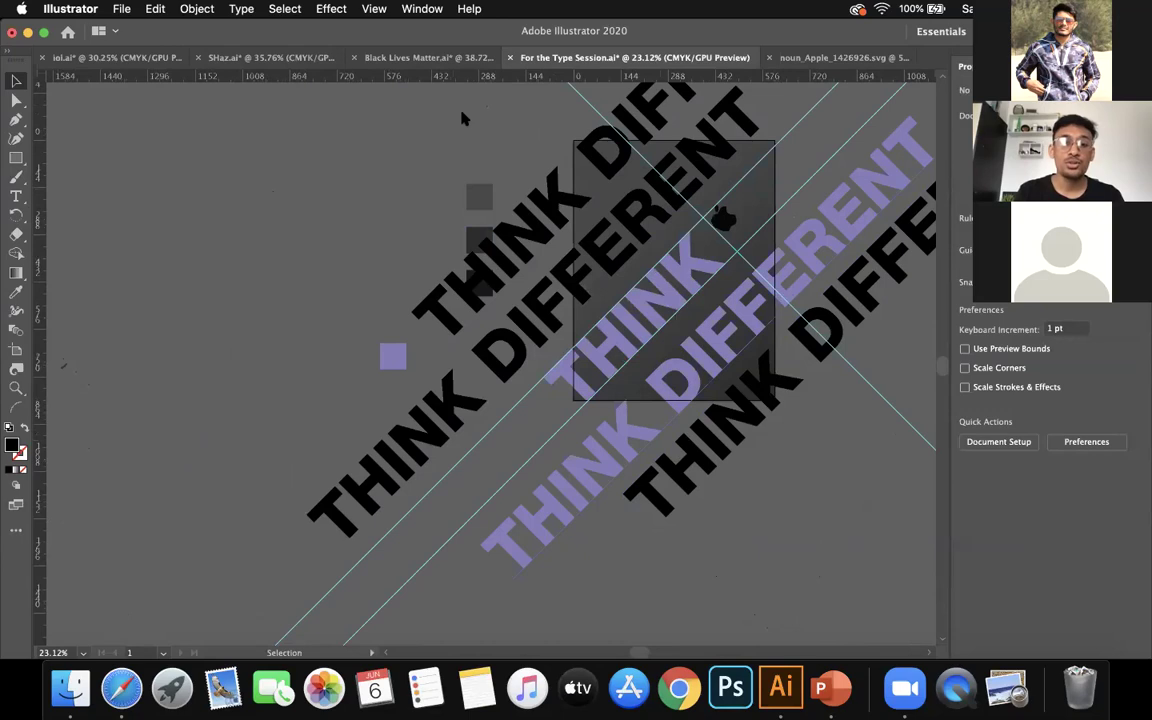
scroll(460, 180, "right", 5)
scroll(460, 180, "up", 3)
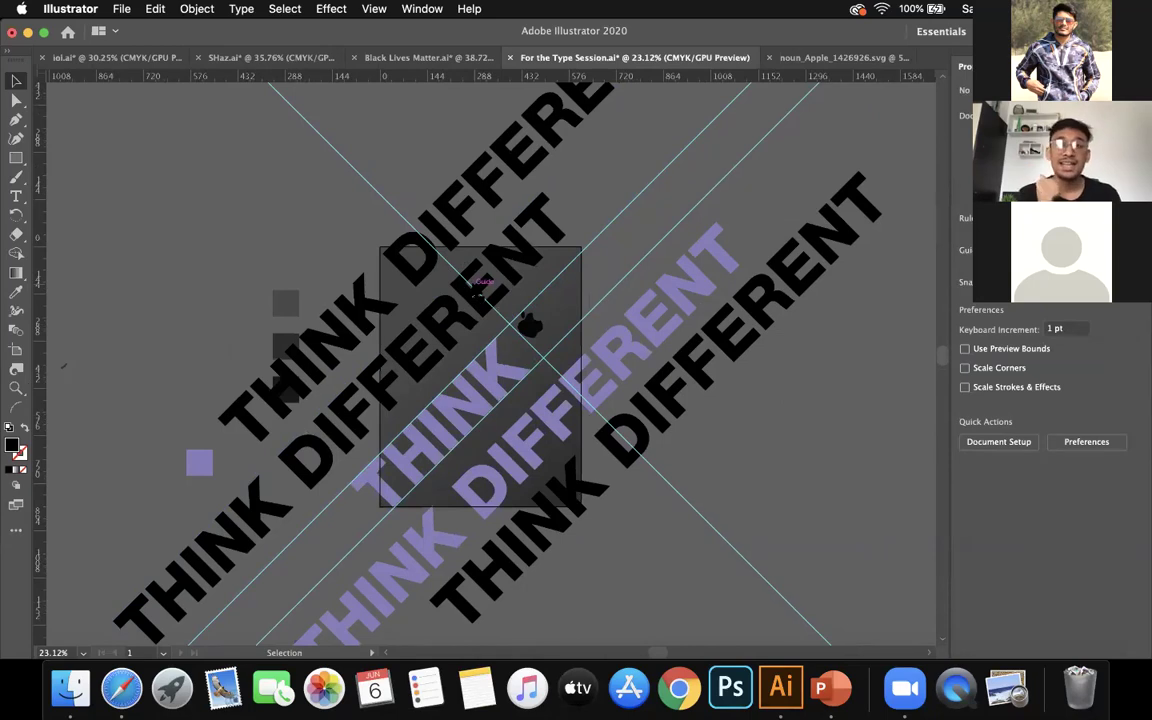
Check the apple's fit against the guides up close, entering its group in isolation mode and leaving it
scroll(490, 303, "up", 3)
left_click(537, 330)
scroll(575, 345, "up", 3)
mouse_move(577, 349)
left_mouse_down()
mouse_move(562, 354)
mouse_move(568, 337)
mouse_move(584, 336)
mouse_move(577, 361)
mouse_move(555, 352)
left_mouse_up()
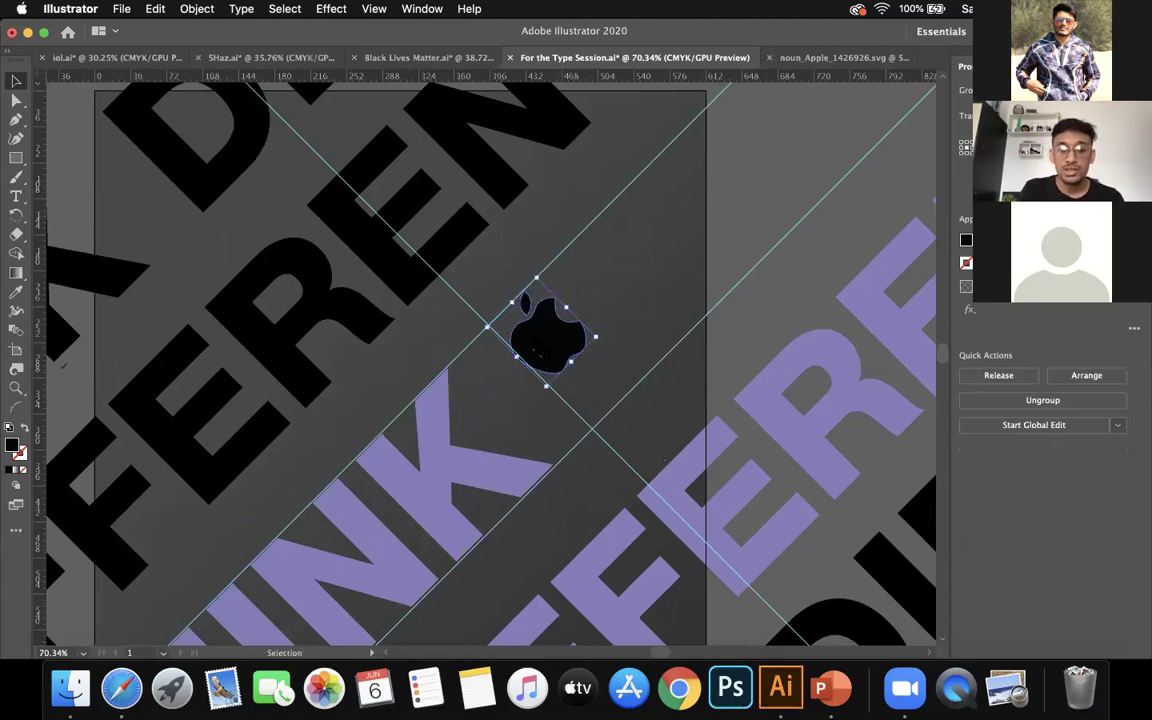
double_click(534, 348)
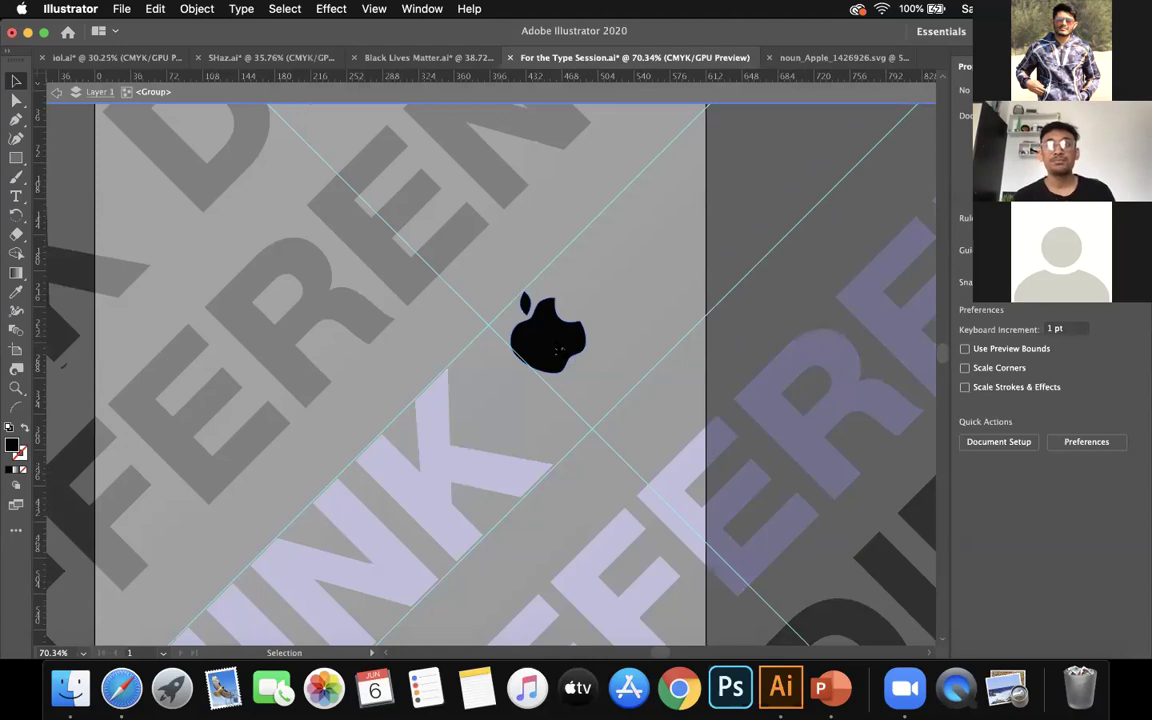
left_click(620, 324)
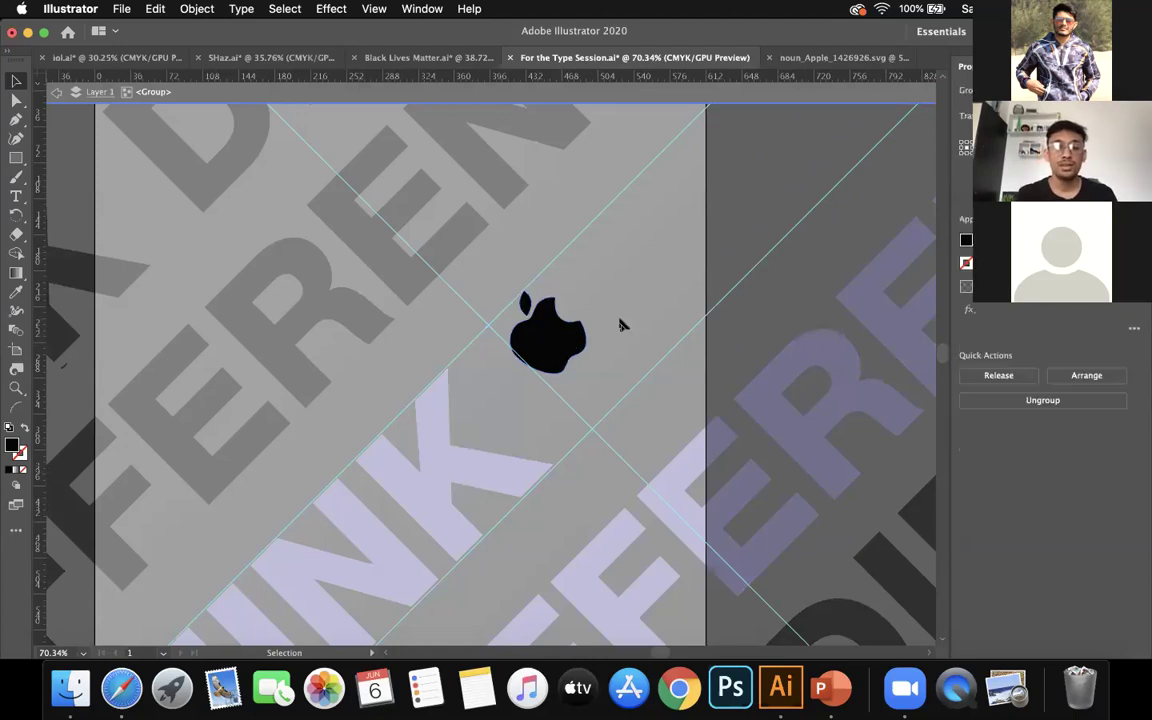
double_click(620, 324)
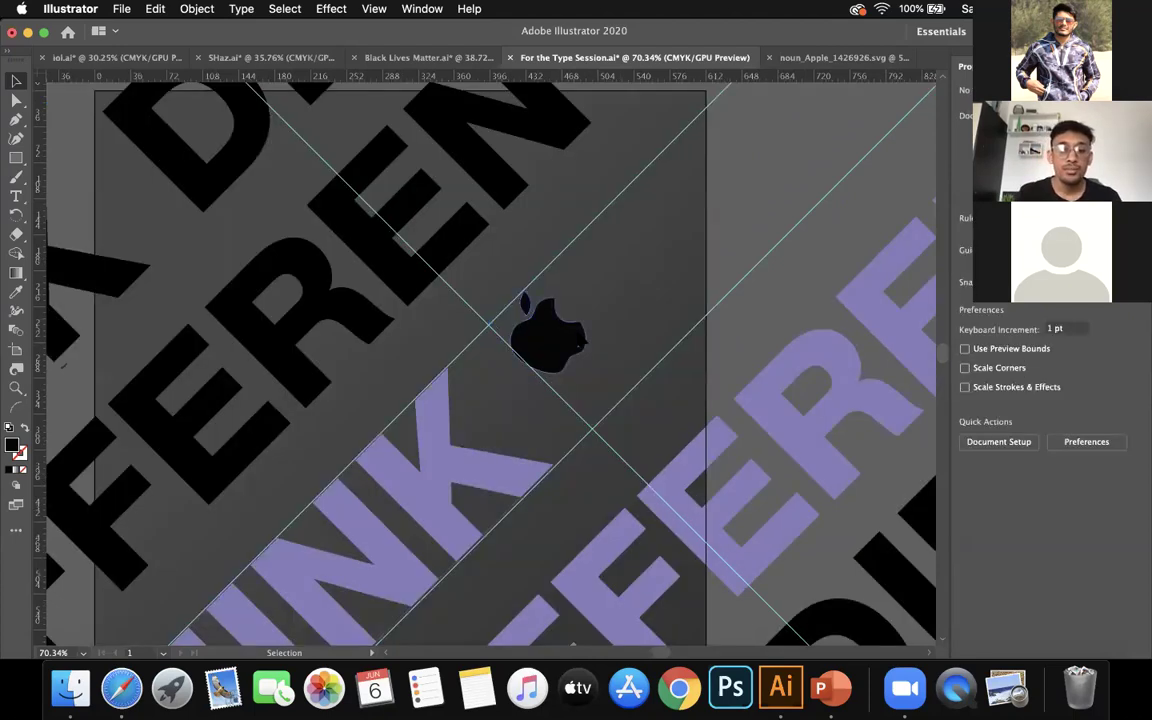
Scale the Apple logo down to a small icon, keeping its corner at the diagonal guides' intersection above the word THINK
left_click(545, 335)
left_click_drag(596, 338, 523, 331)
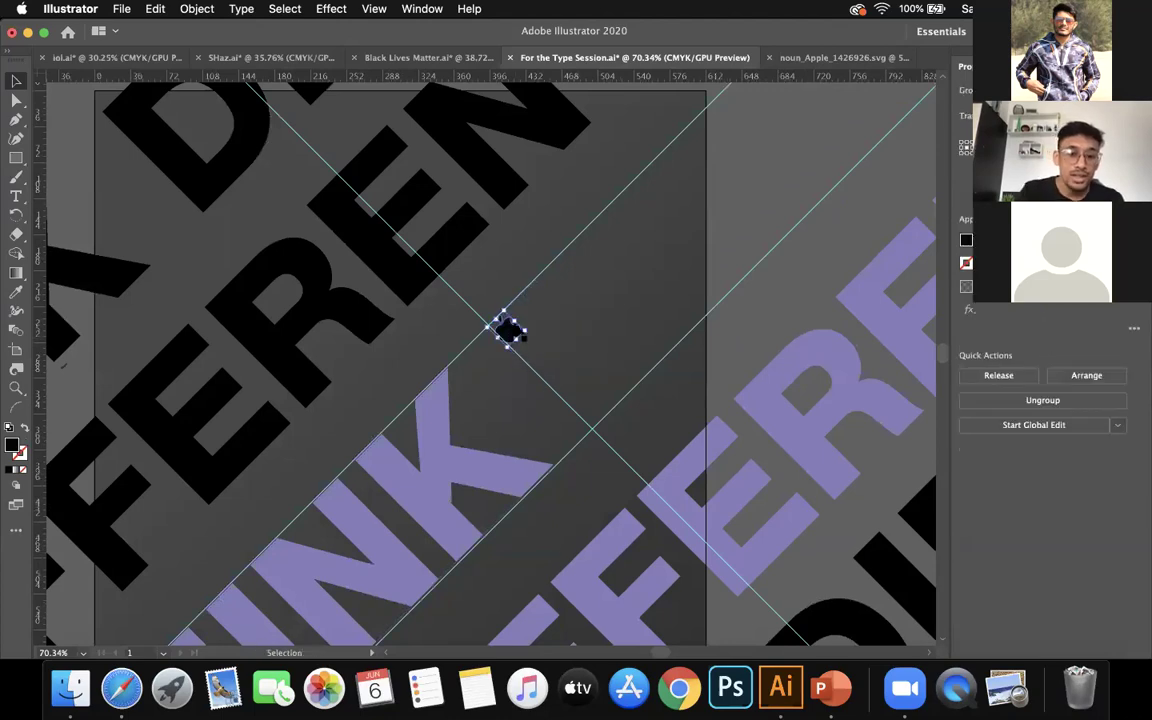
scroll(497, 339, "up", 5)
left_click_drag(497, 339, 494, 337)
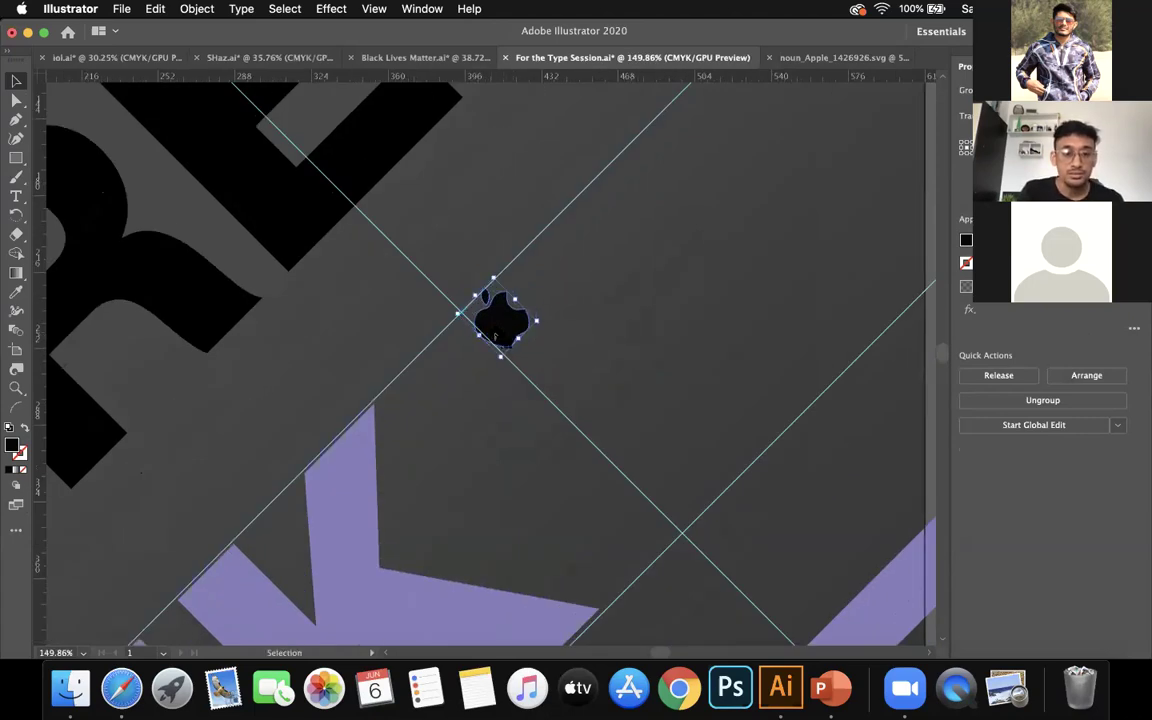
scroll(496, 337, "down", 6)
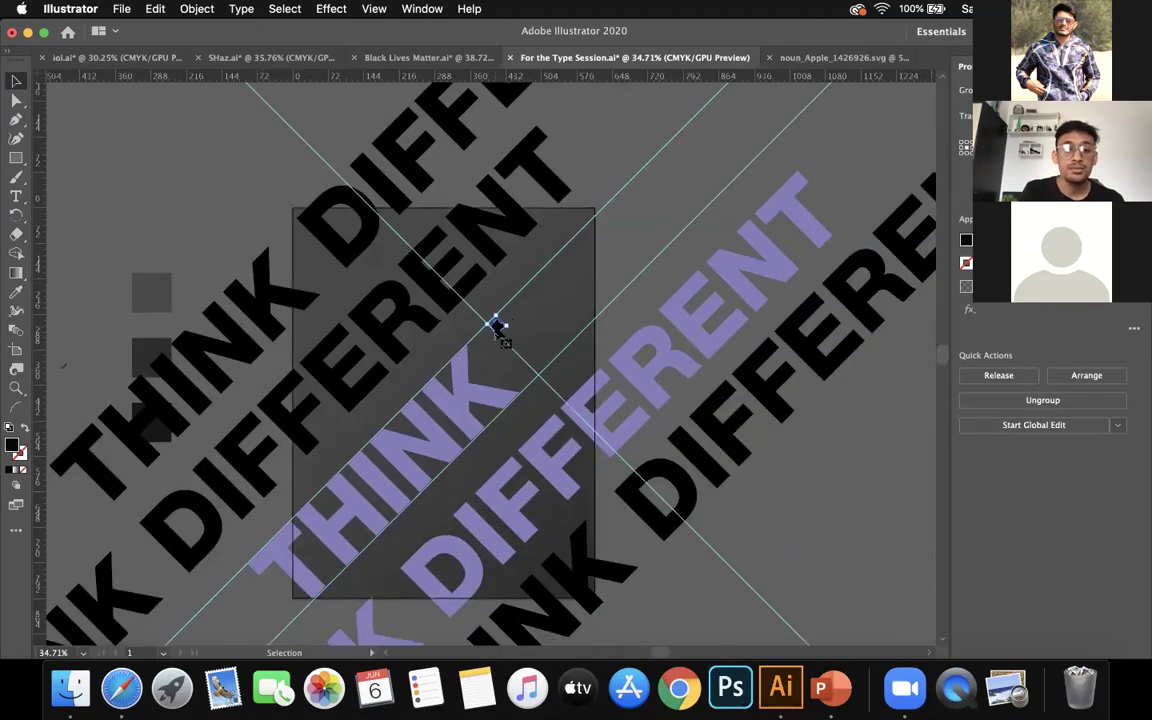
scroll(497, 330, "up", 2)
scroll(493, 340, "down", 2)
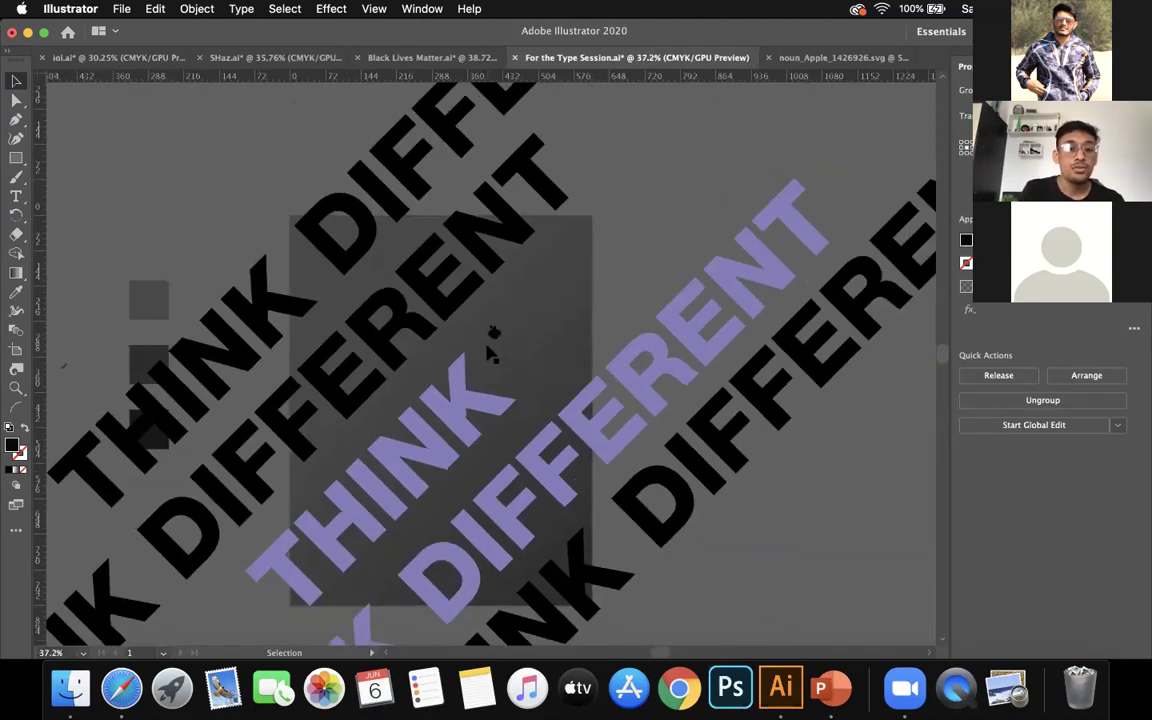
scroll(490, 352, "down", 1)
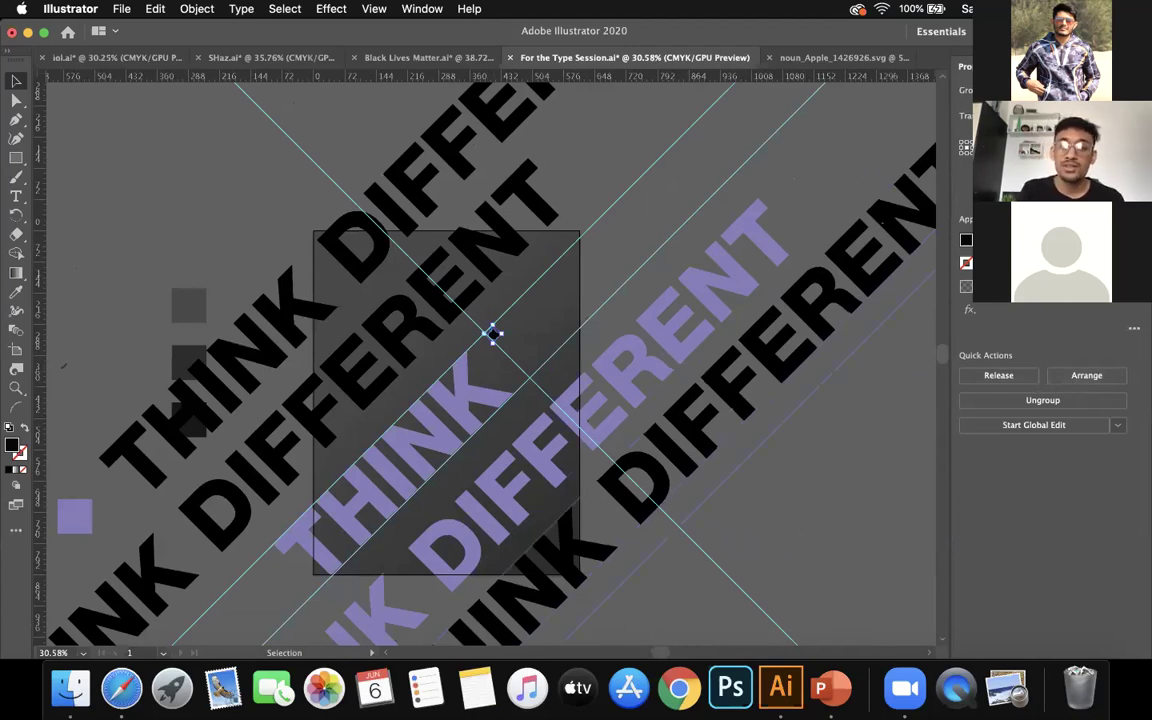
key("F7")
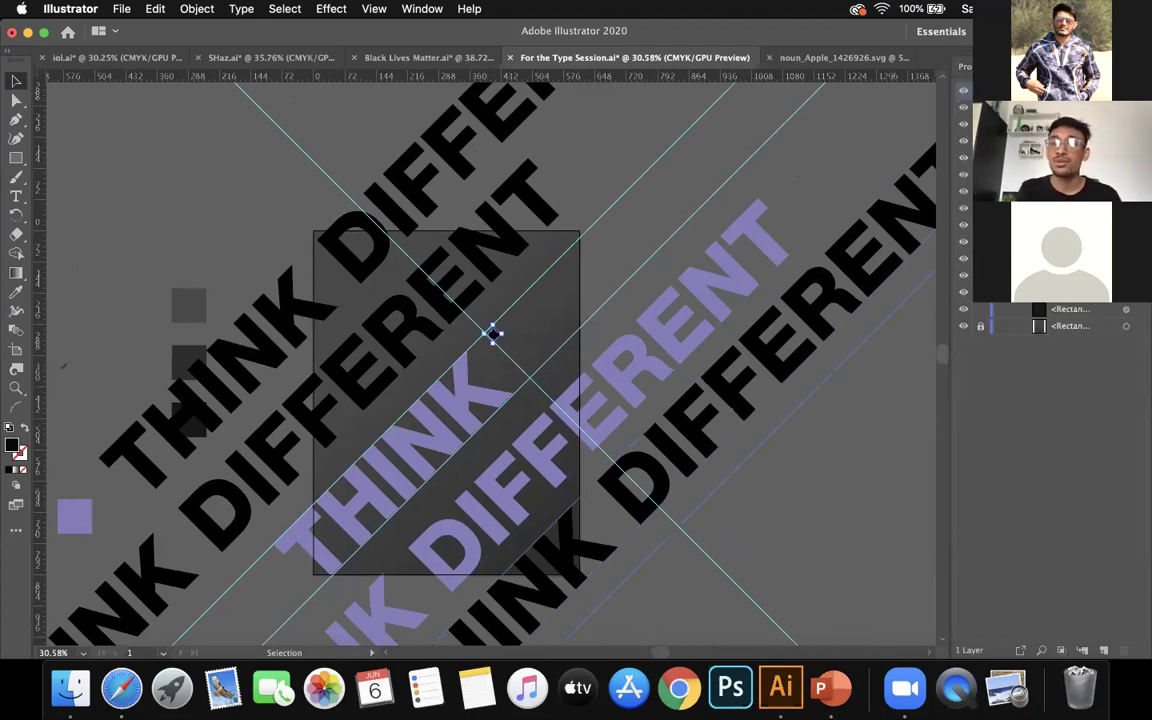
key("F7")
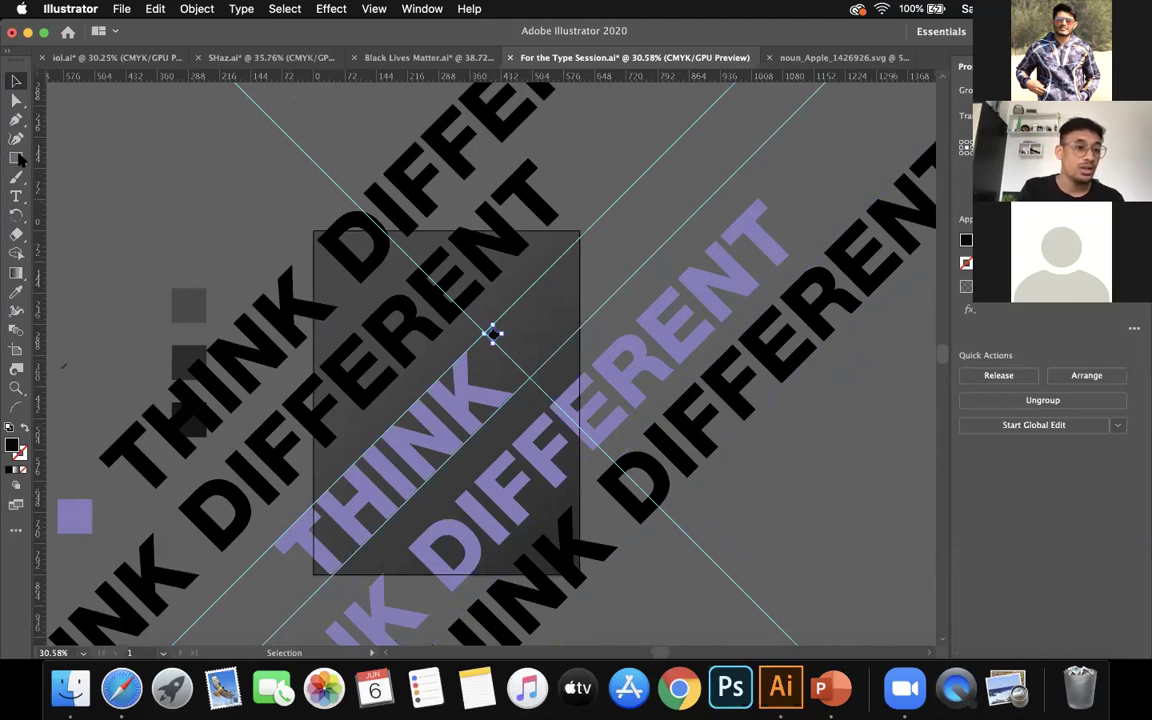
Add a new point-text object in the empty area above the artboard
key("t")
left_click(221, 193)
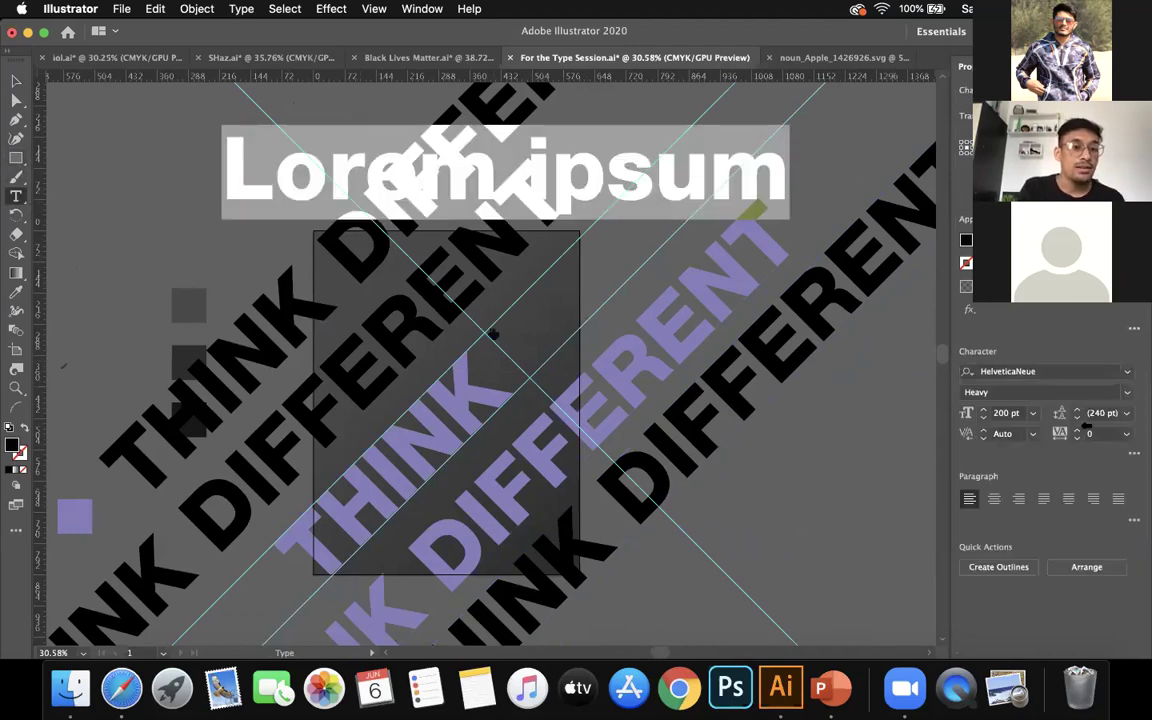
Browse the available fonts with previews on the placeholder text, keeping HelveticaNeue
left_click(1127, 372)
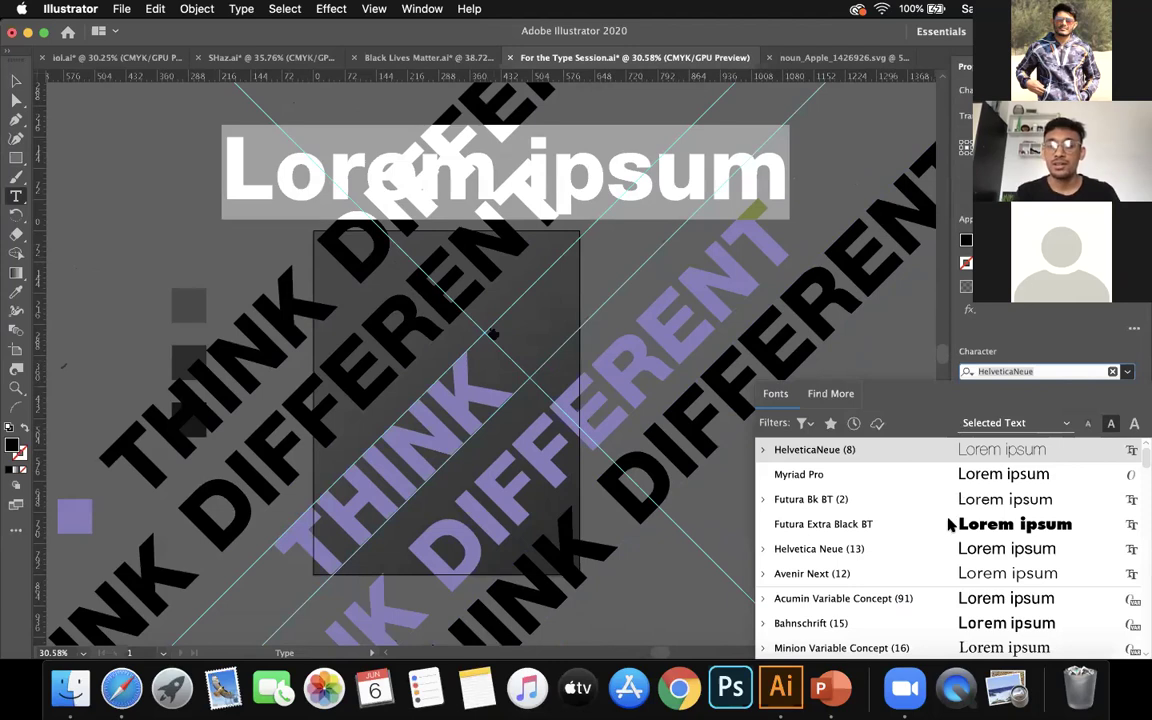
scroll(946, 522, "down", 3)
scroll(905, 509, "up", 3)
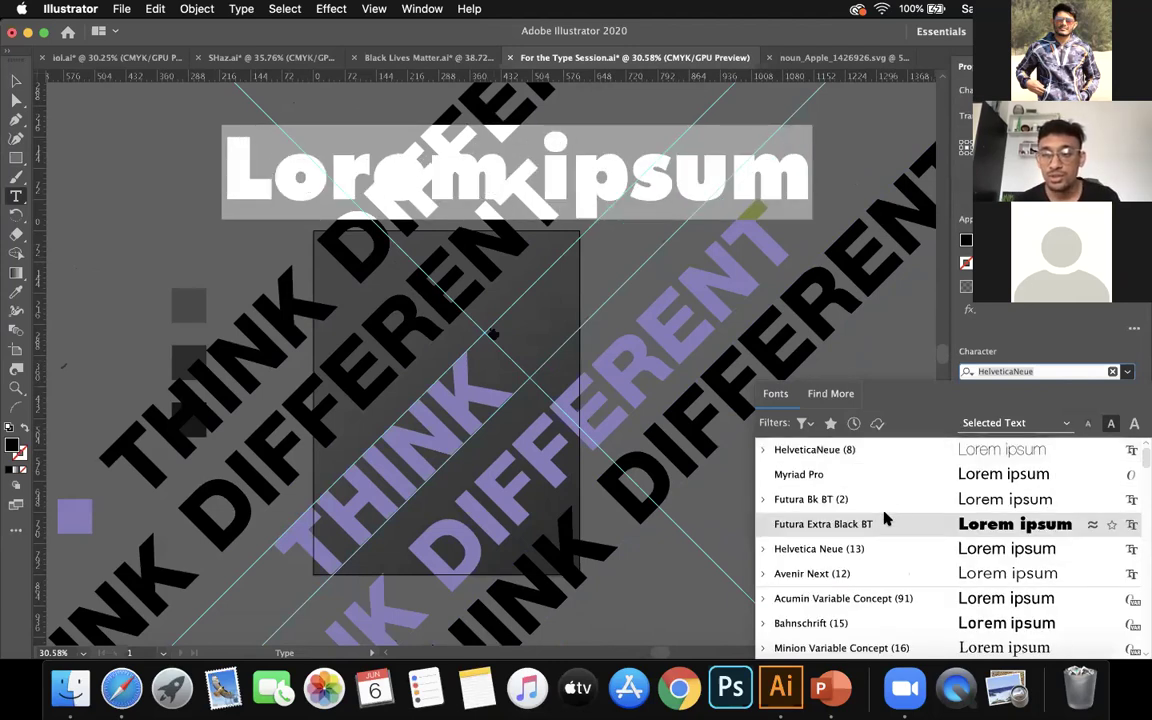
scroll(903, 586, "down", 5)
scroll(903, 586, "down", 5)
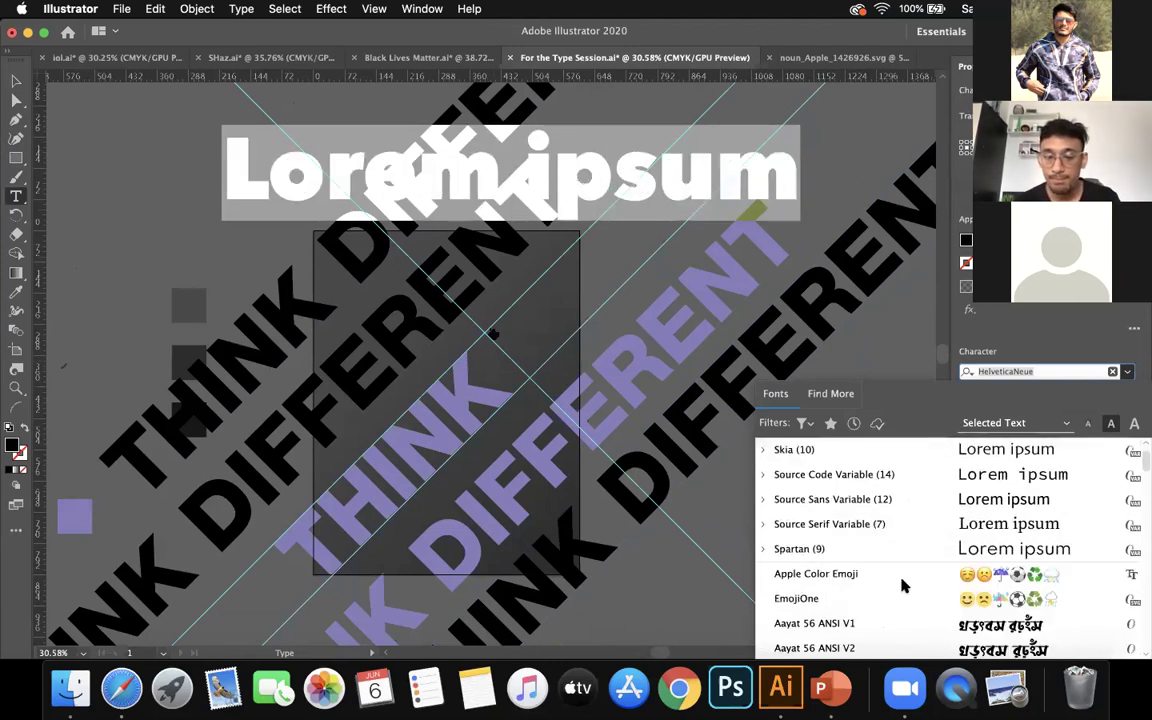
scroll(874, 496, "down", 1)
scroll(797, 489, "up", 15)
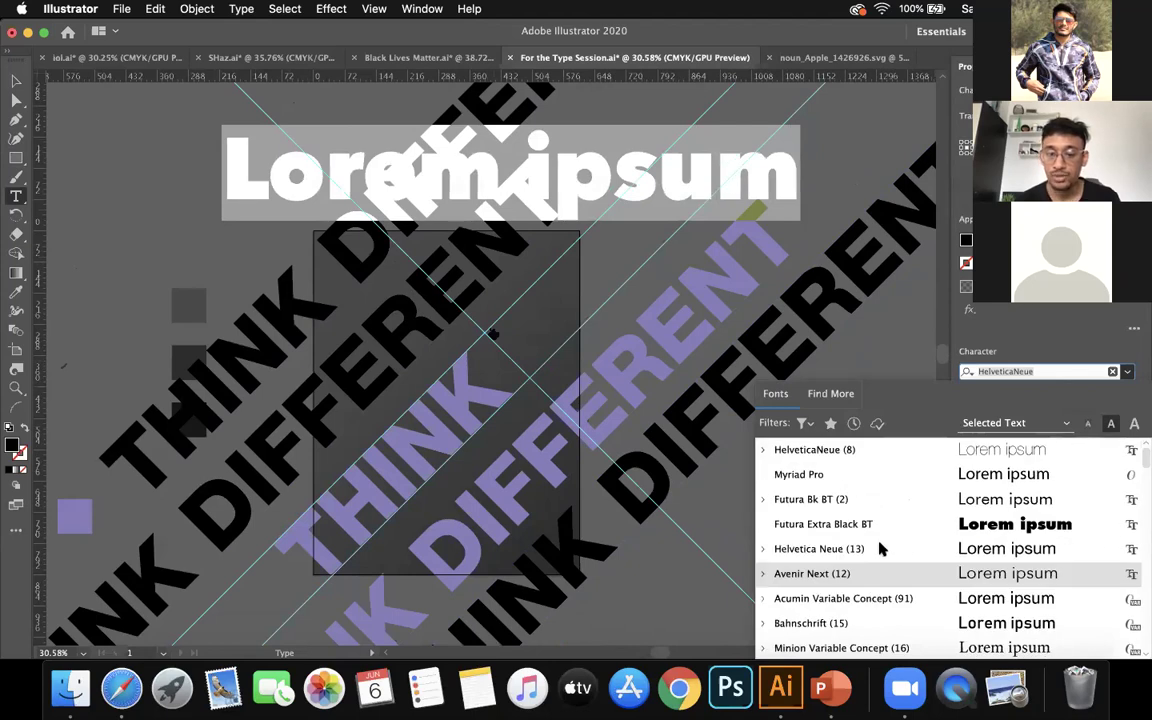
left_click(1019, 374)
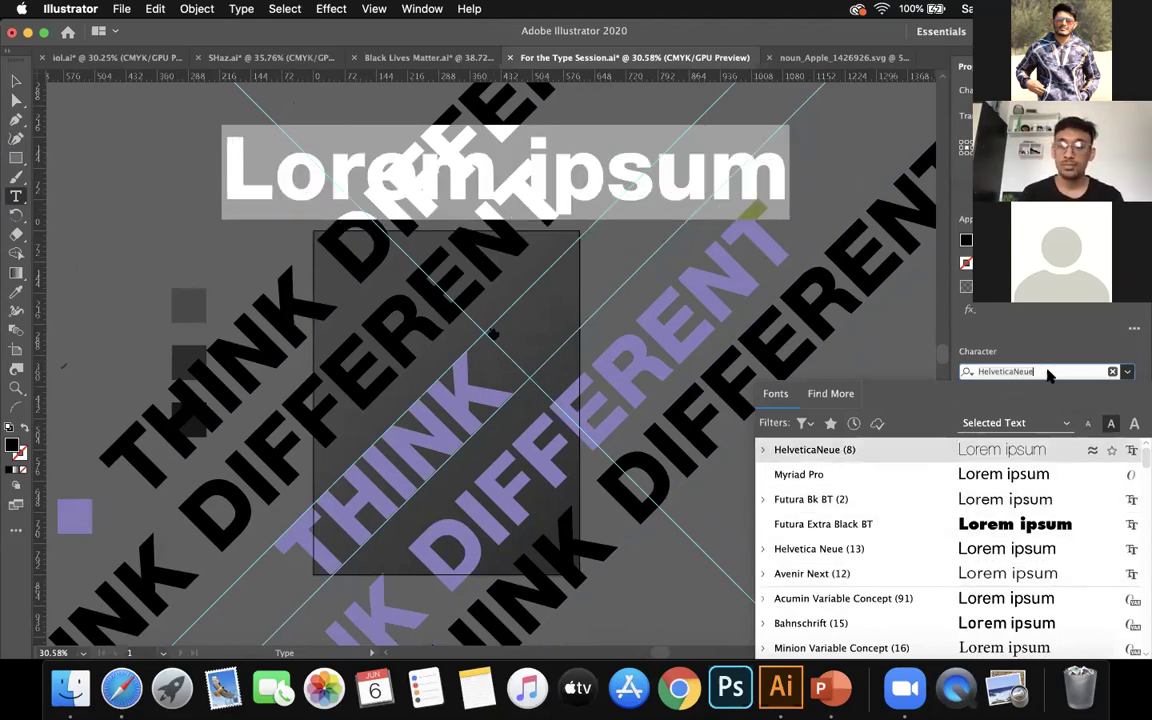
key("Return")
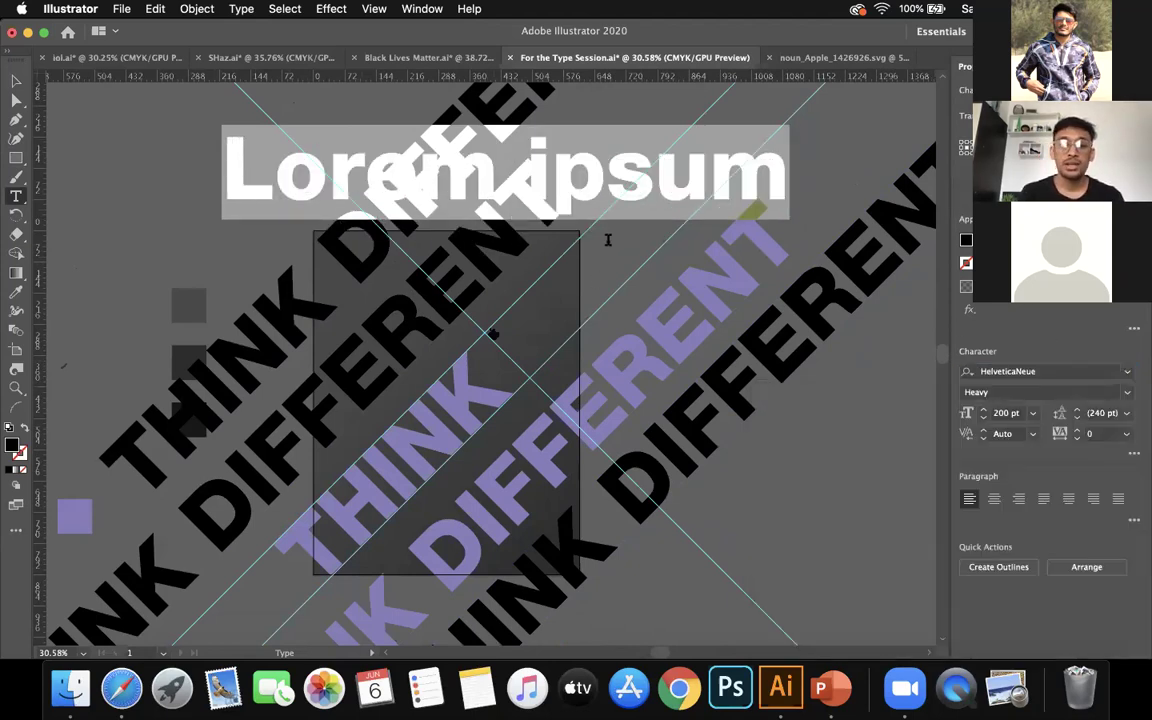
Set the placeholder text's font size to 20 pt and replace its wording with "Apple"
left_click(994, 414)
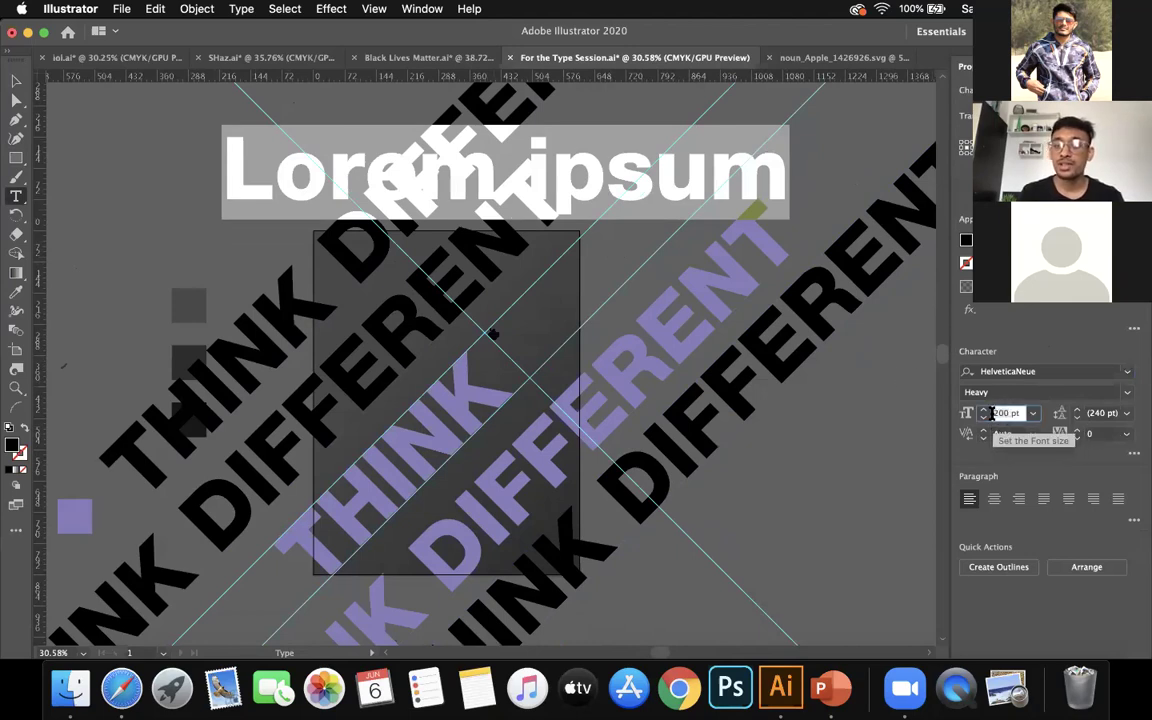
left_click(1008, 413)
key("BackSpace")
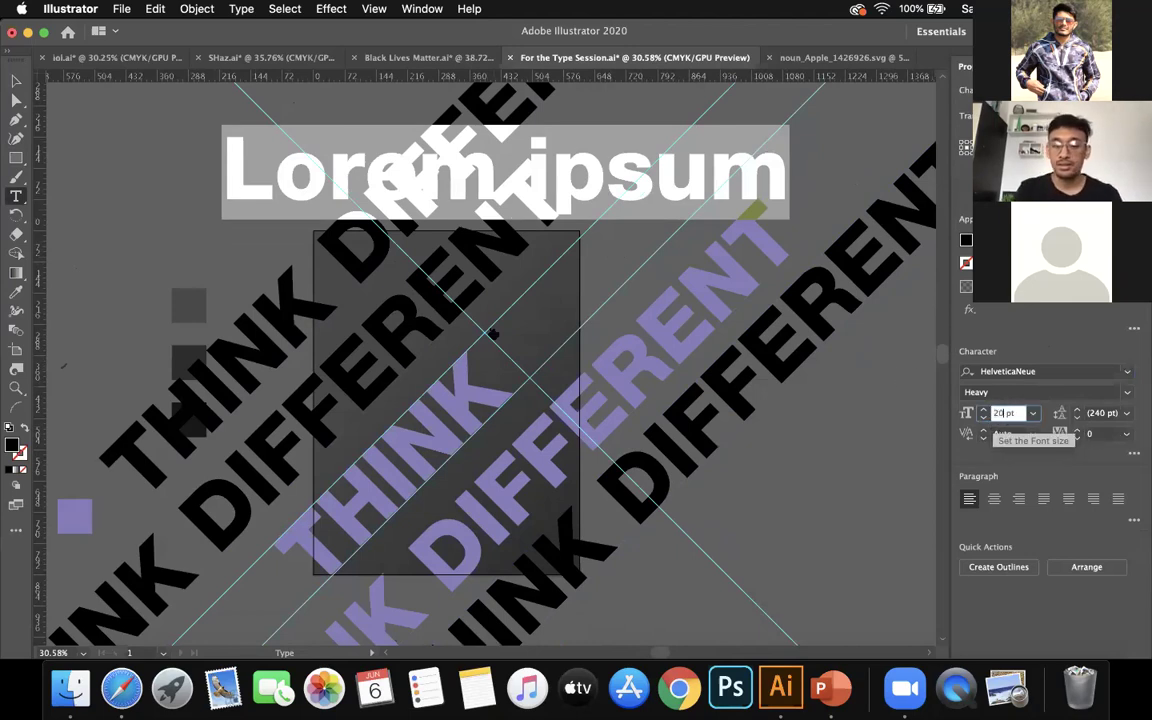
key("Return")
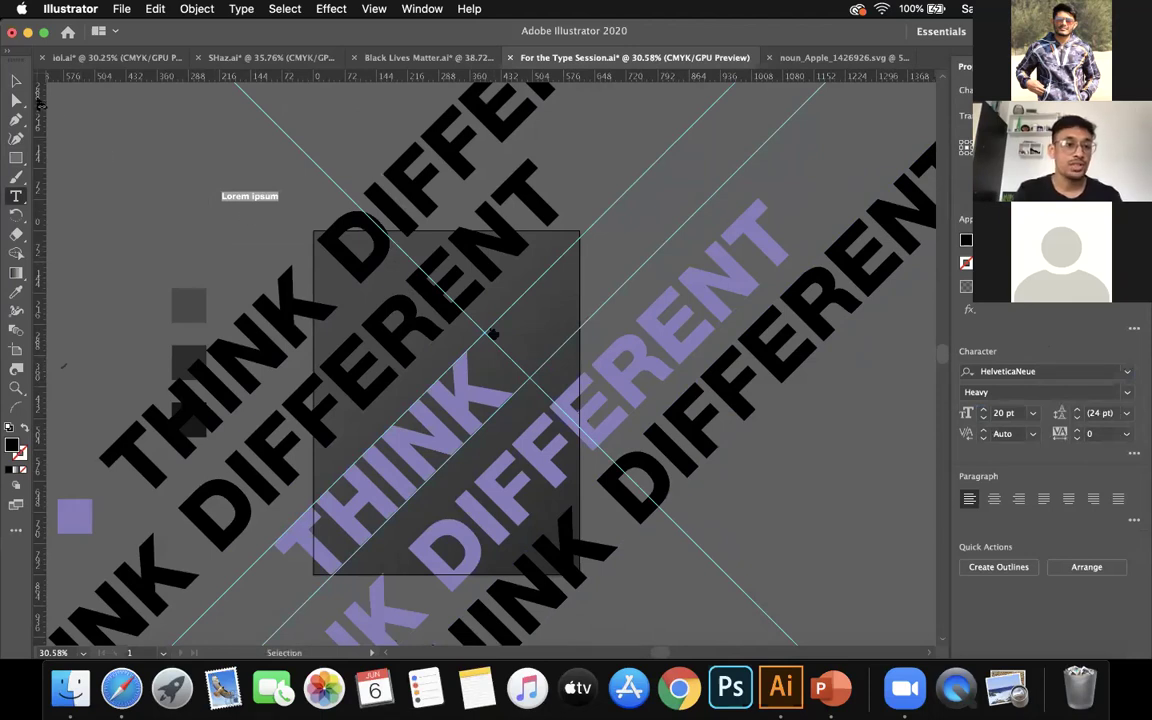
key("BackSpace")
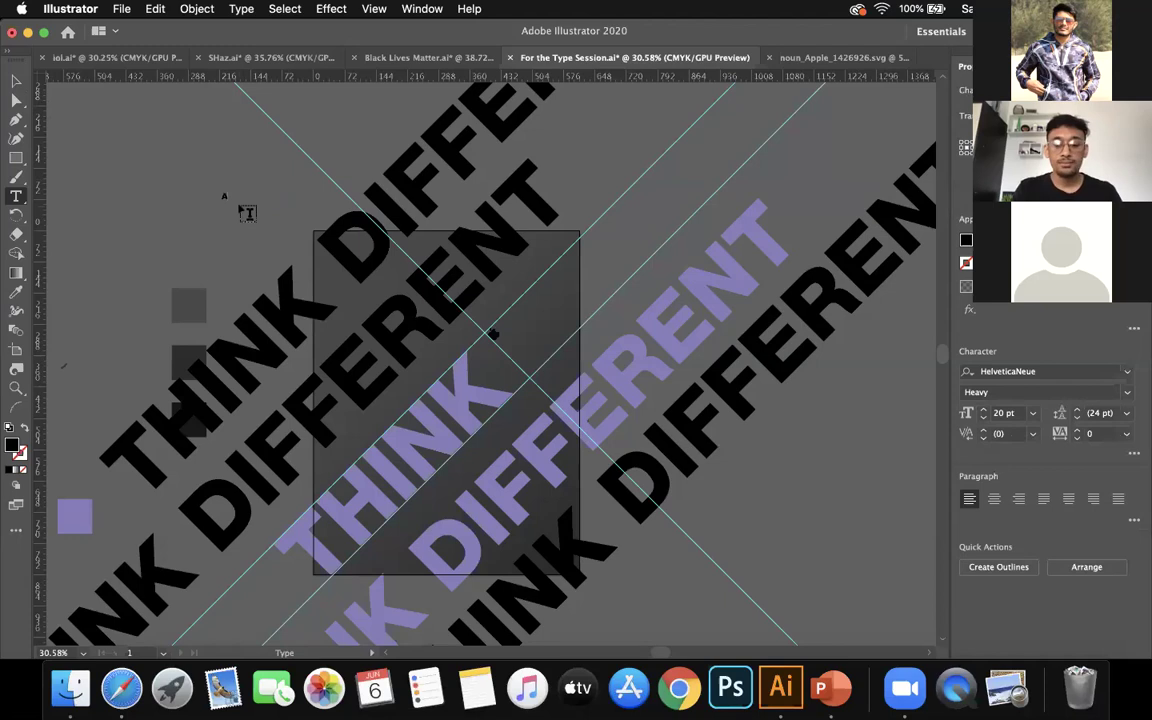
type("Apple")
key("Escape")
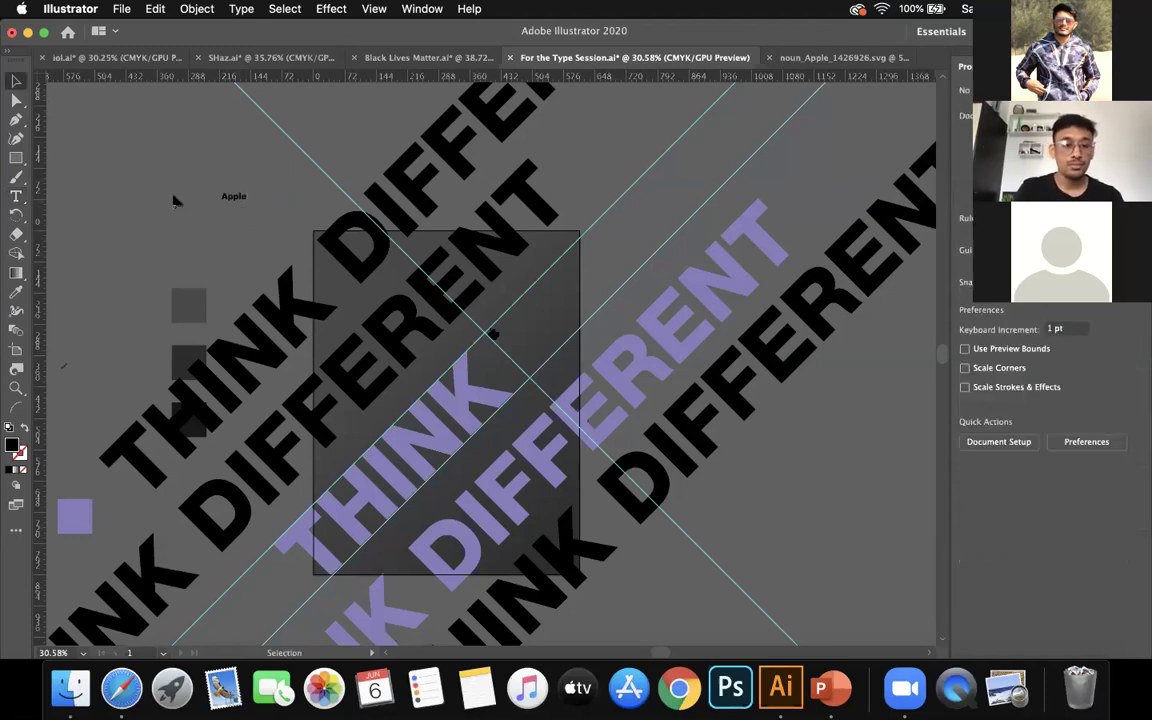
Move the "Apple" text onto the artboard beside the logo and rotate it parallel to the diagonal guides
left_click_drag(232, 197, 530, 324)
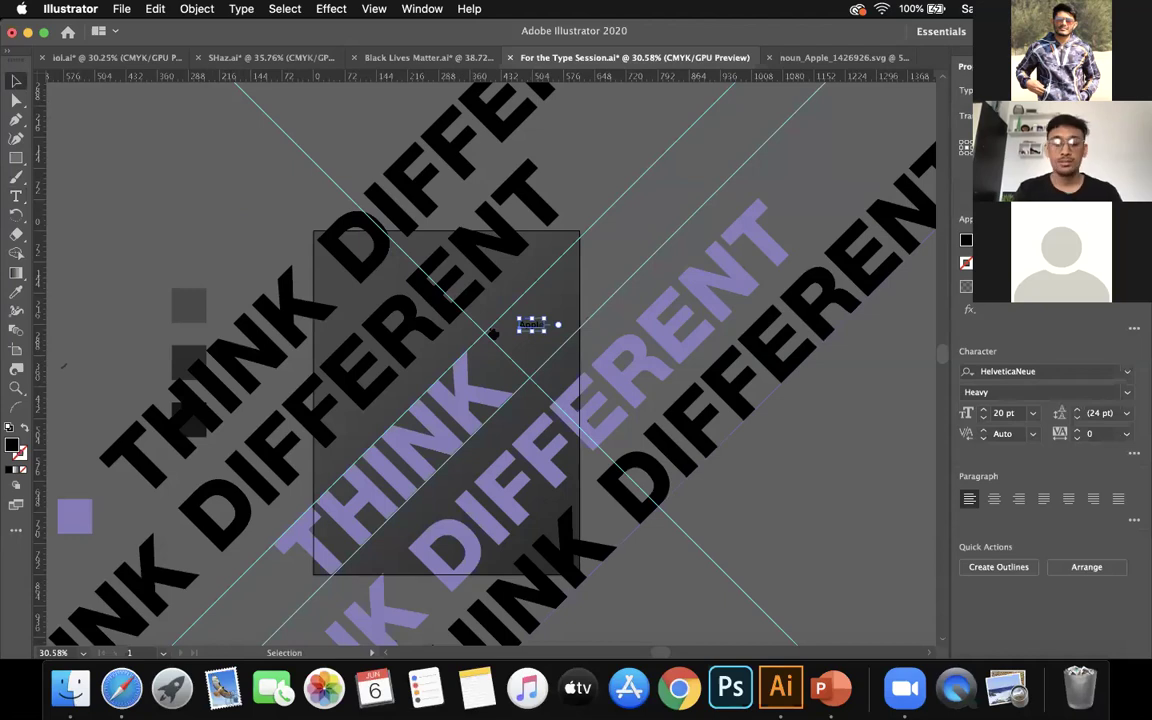
left_click_drag(514, 332, 525, 342)
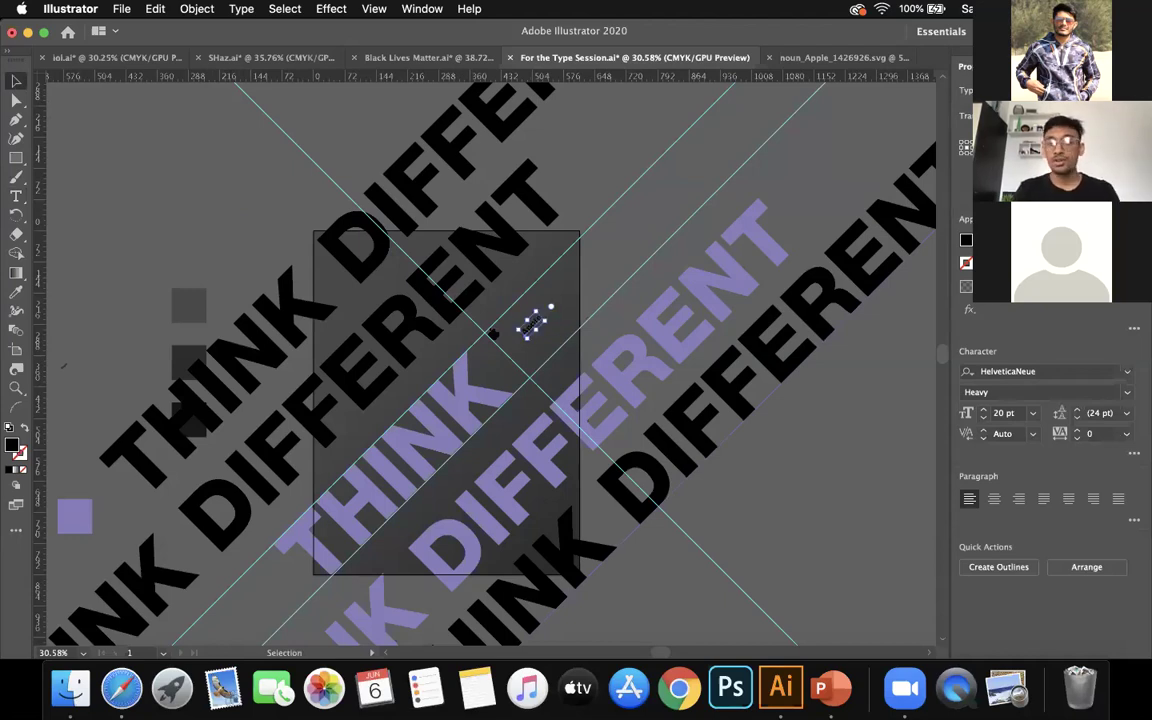
Align the "Apple" text to the guide beside the logo and duplicate it as a second line reading "California"
scroll(506, 411, "up", 2)
scroll(510, 372, "up", 3)
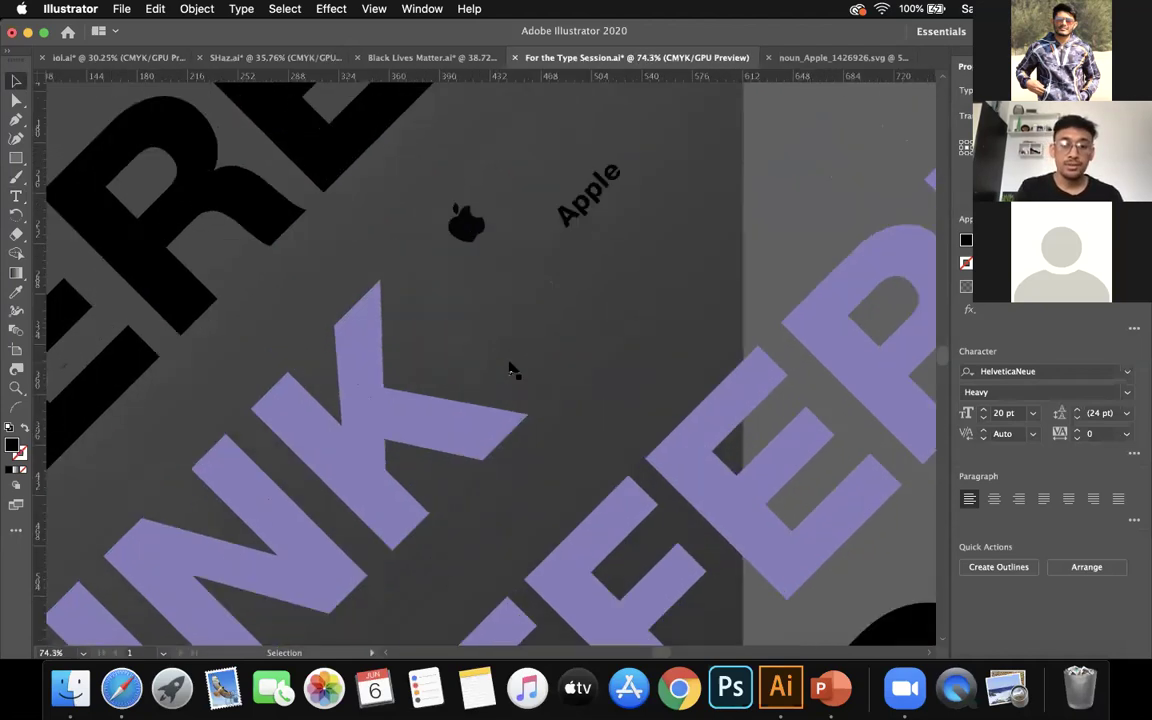
left_click_drag(557, 219, 547, 290)
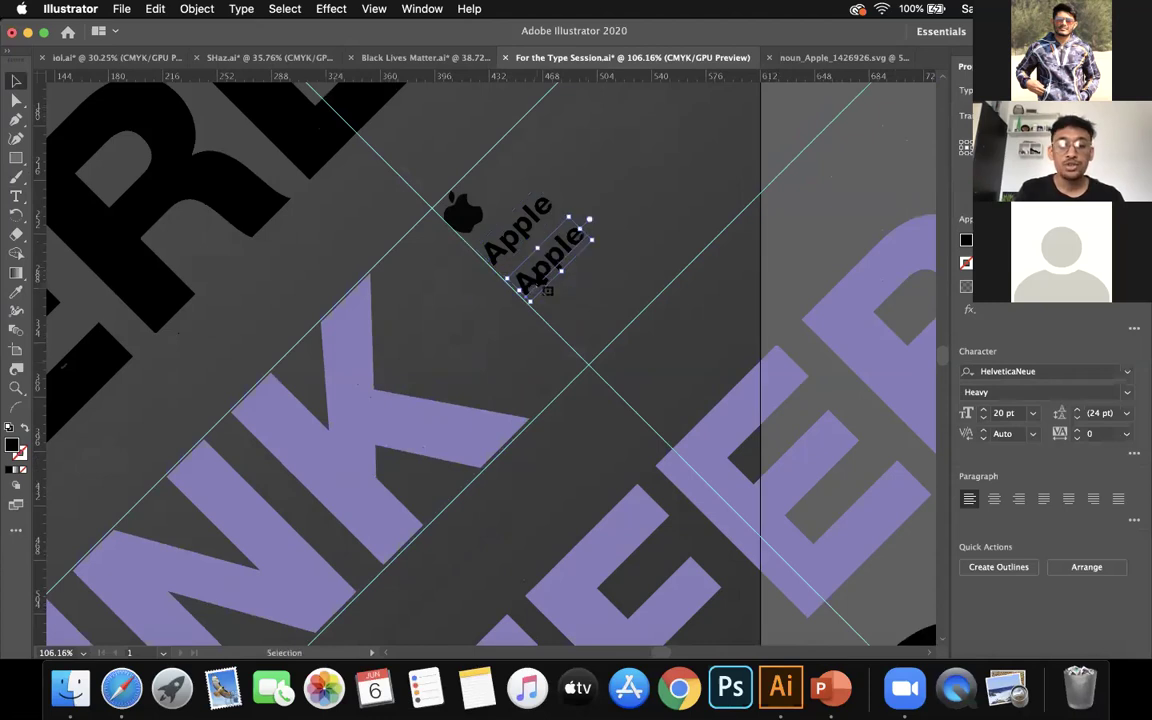
key("t")
double_click(536, 271)
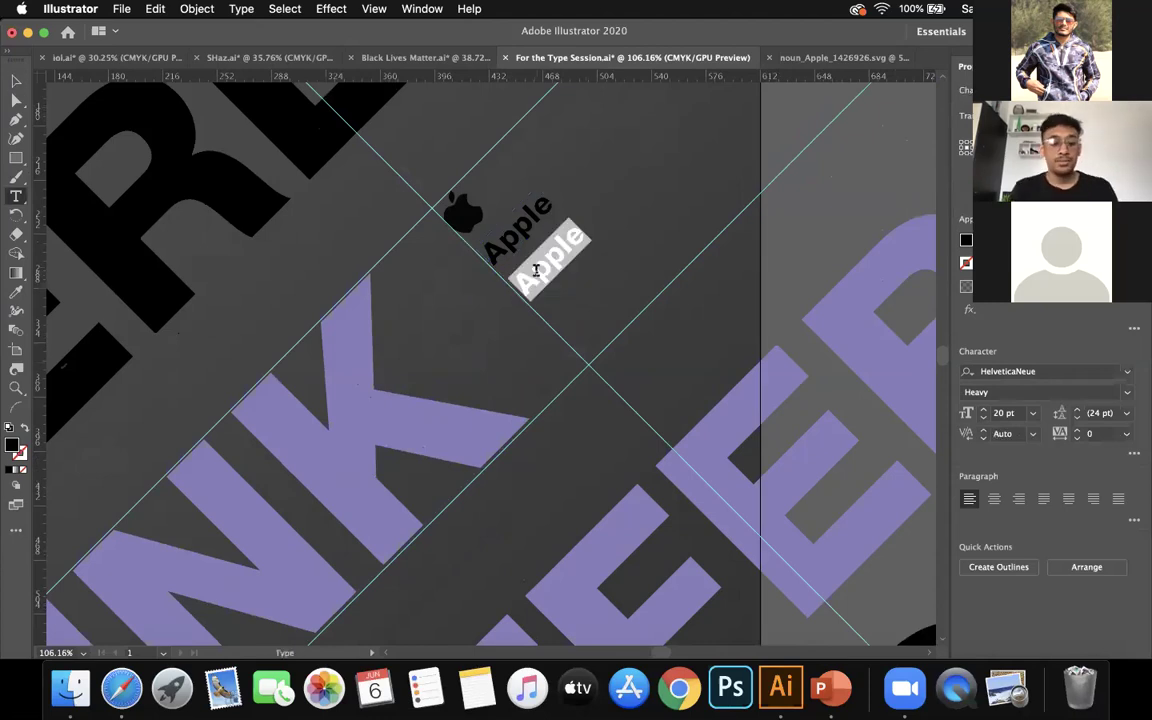
type("California")
scroll(533, 276, "down", 3)
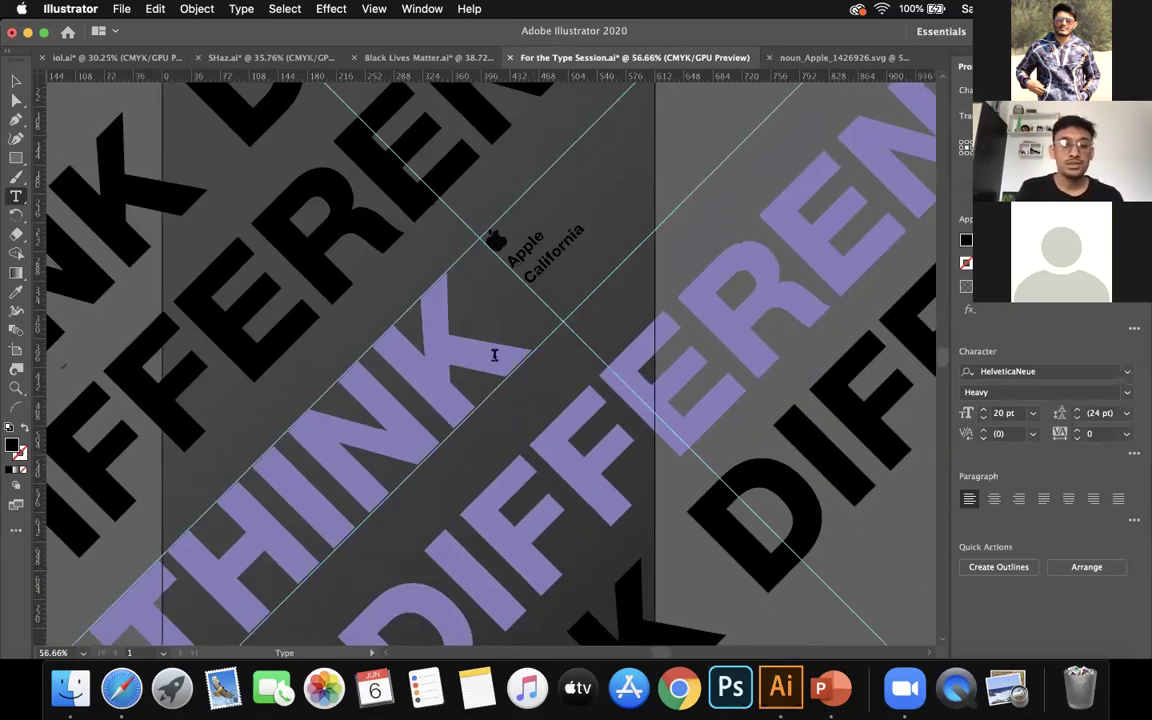
left_click(454, 363)
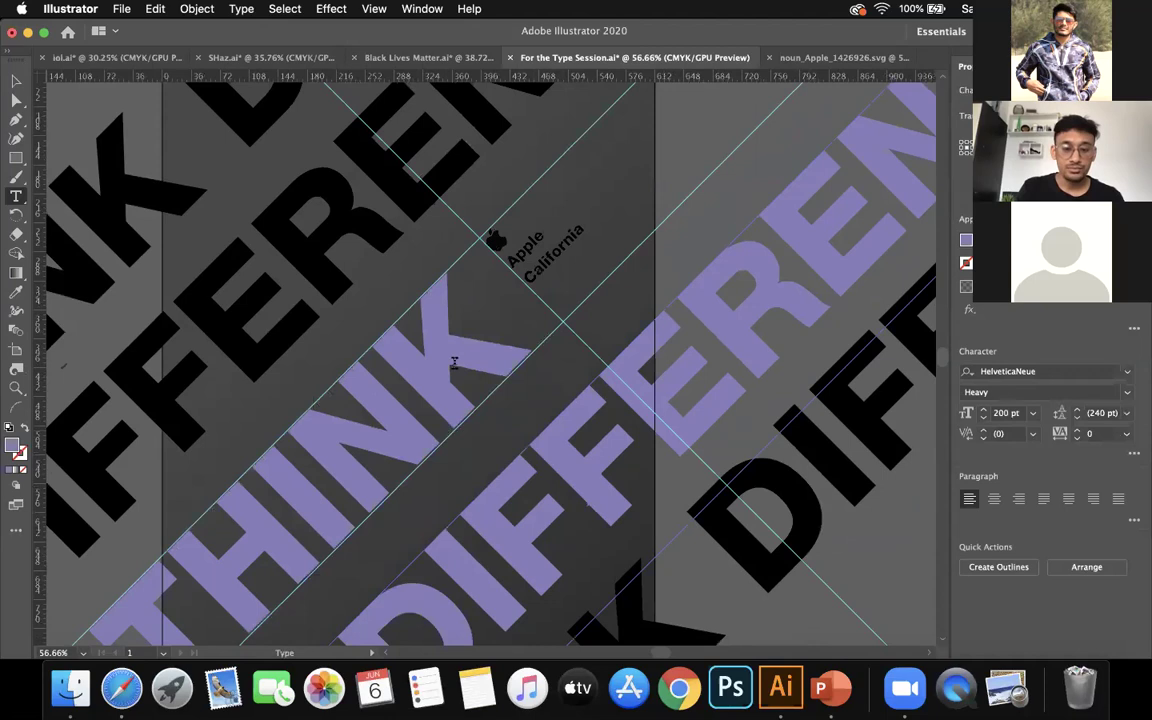
left_click(520, 411)
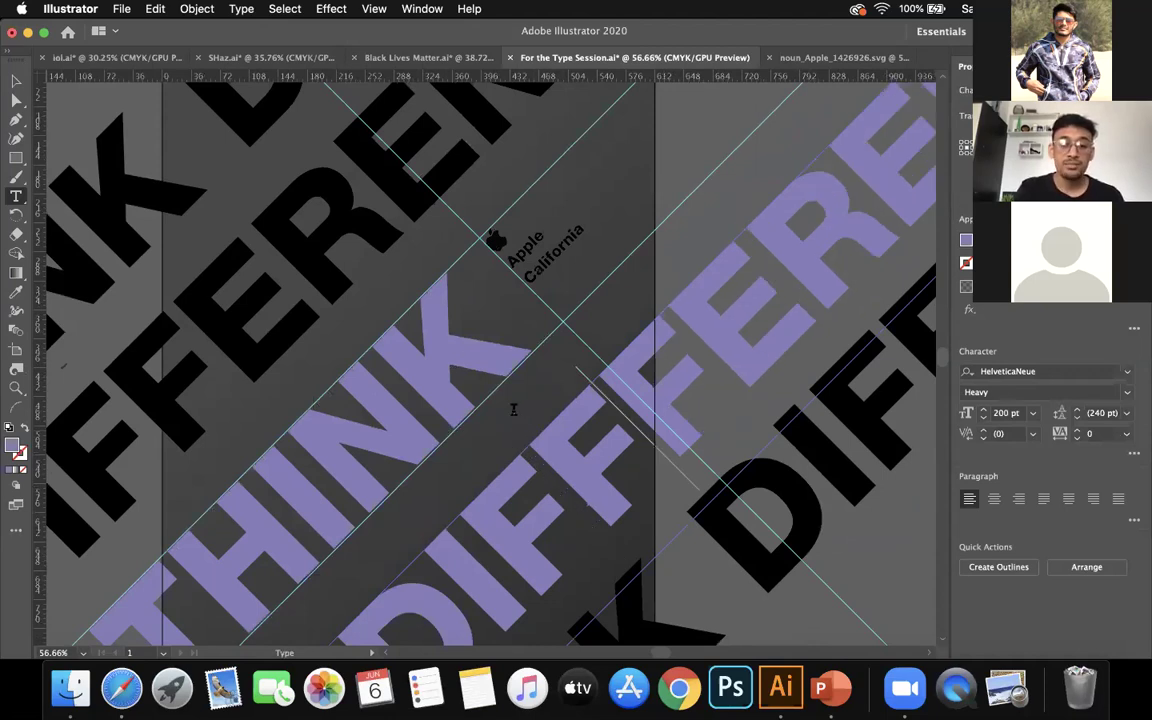
key("BackSpace")
Leave text editing and check the whole poster in presentation mode, then return to the normal view
key("super+0")
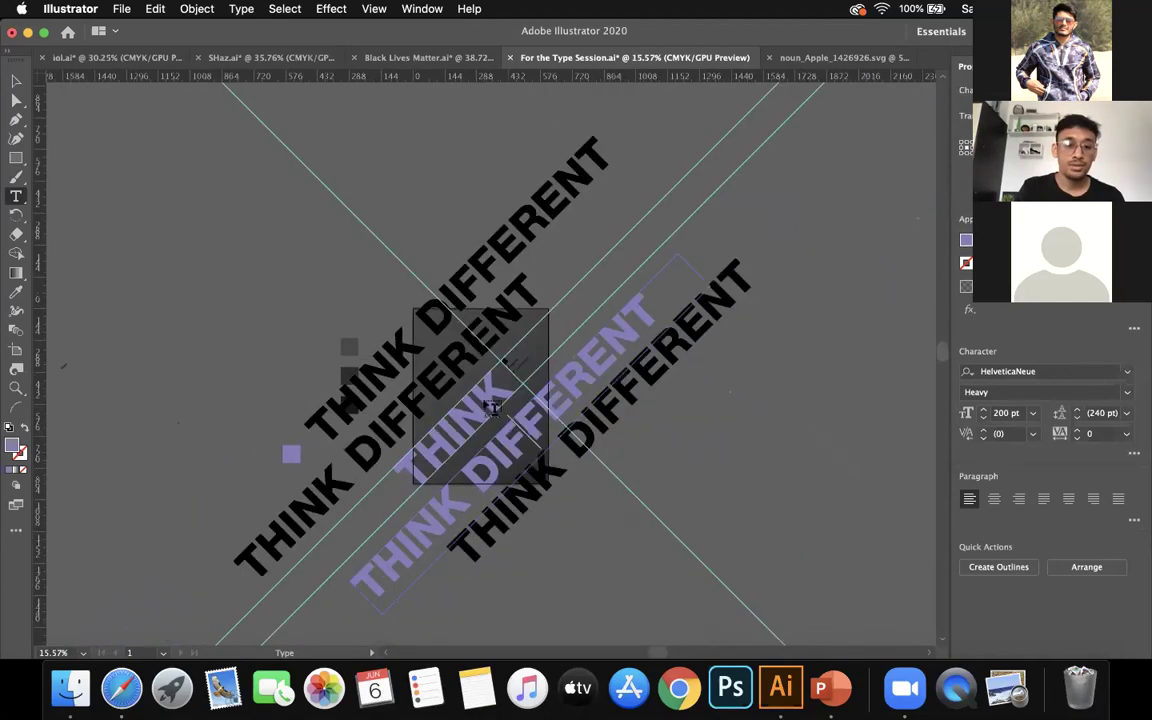
key("Escape")
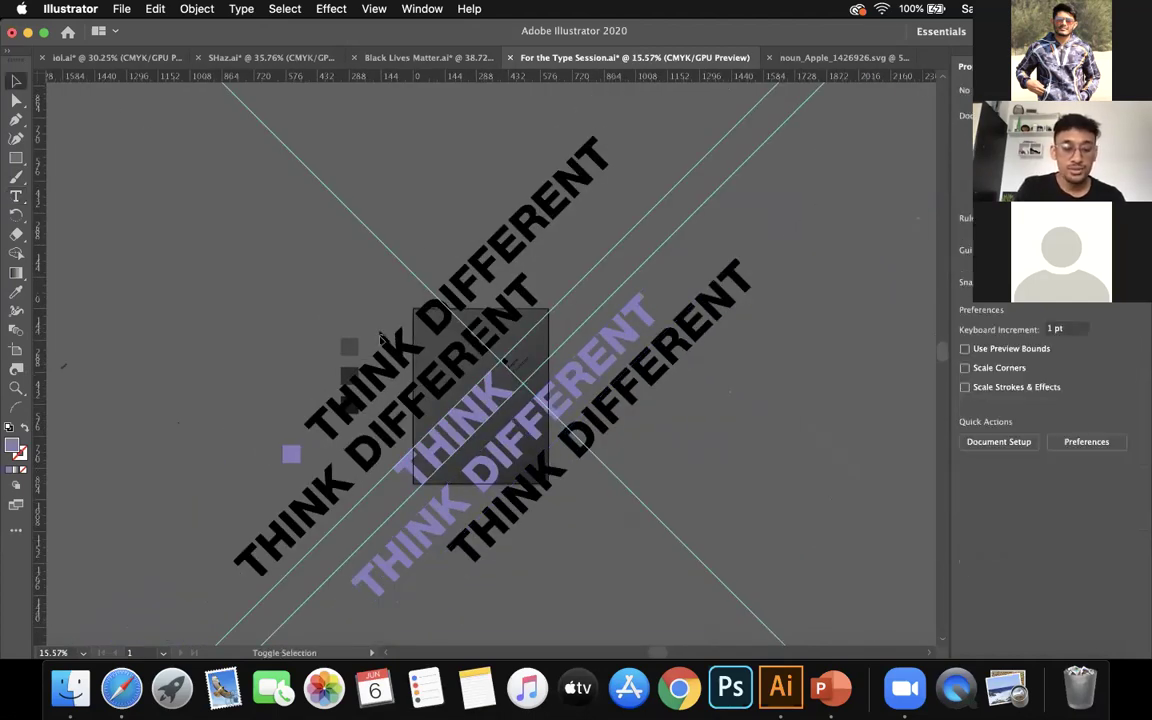
key("shift+f")
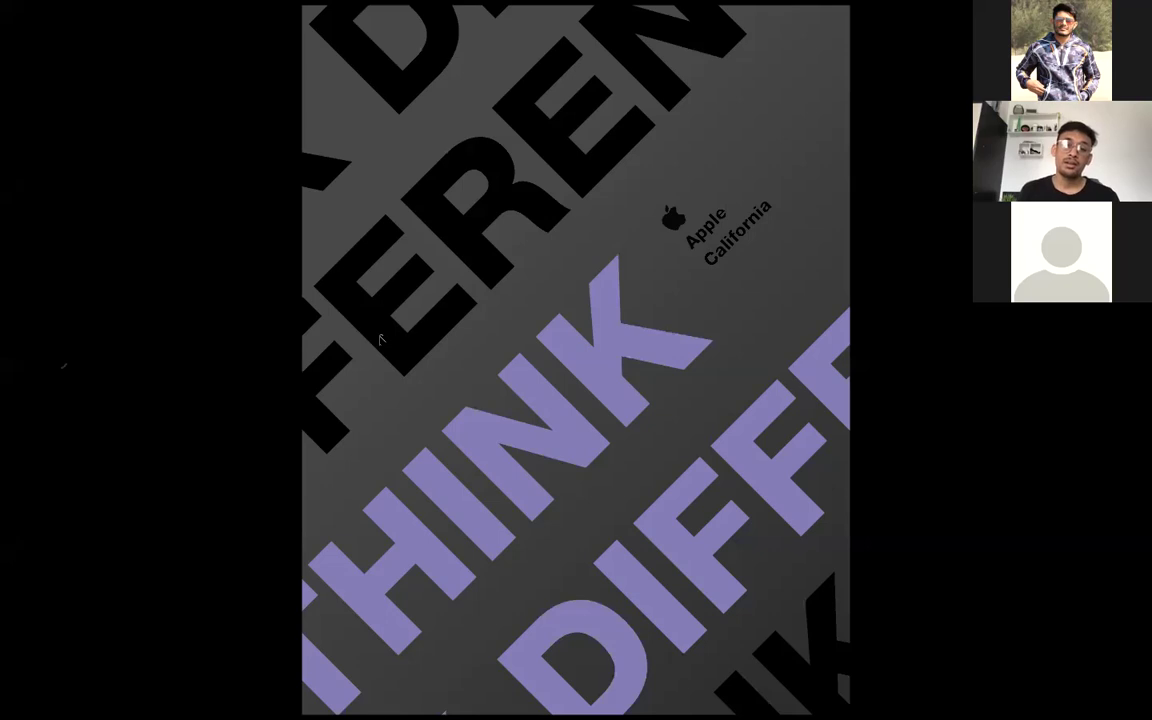
key("Escape")
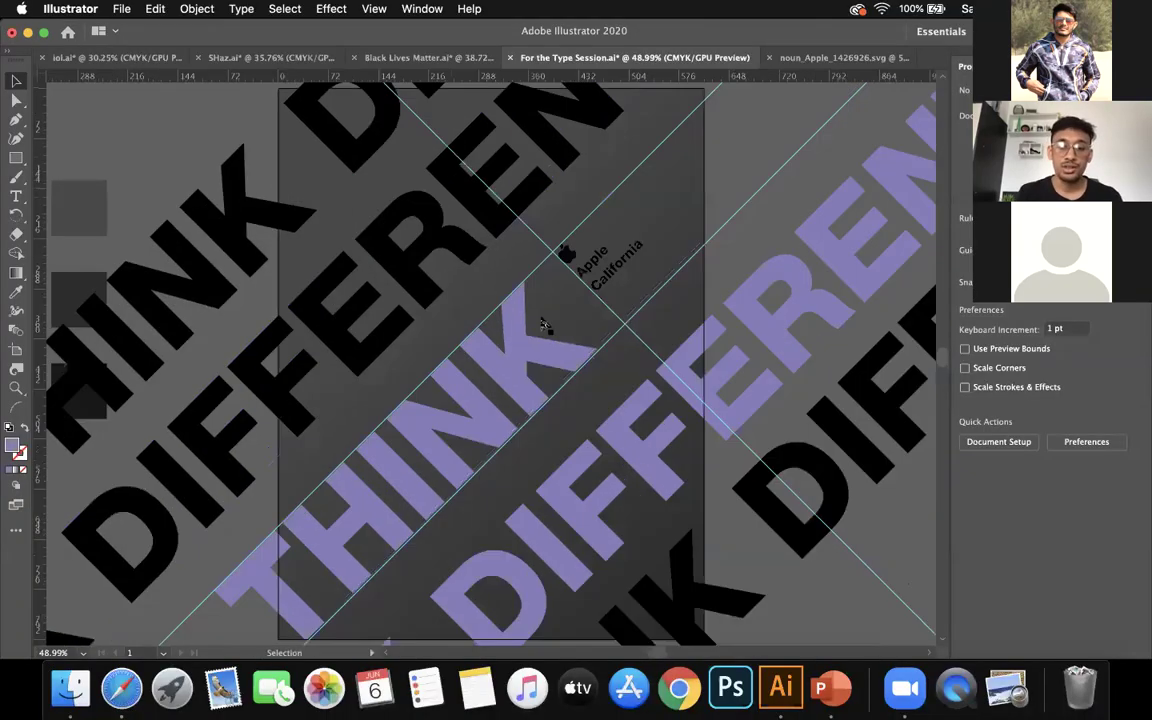
Set the font size of both the "Apple" and "California" text lines to 15 pt
scroll(540, 258, "up", 5)
left_click(597, 305)
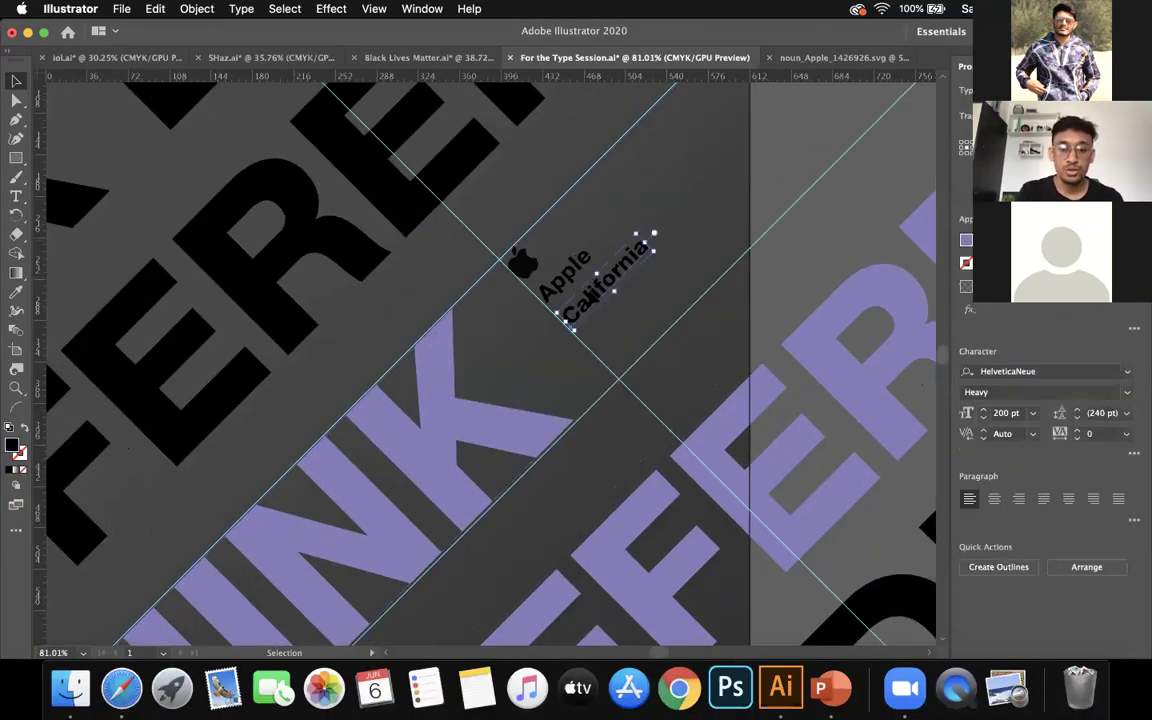
left_click(1003, 413)
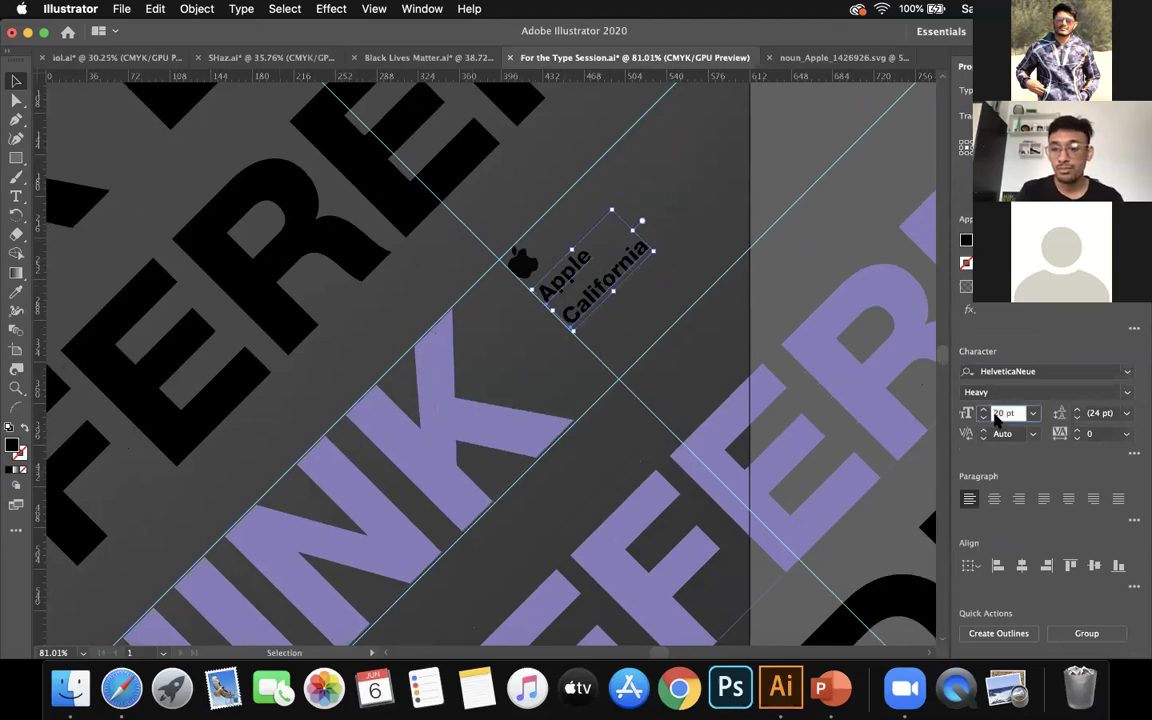
key("Return")
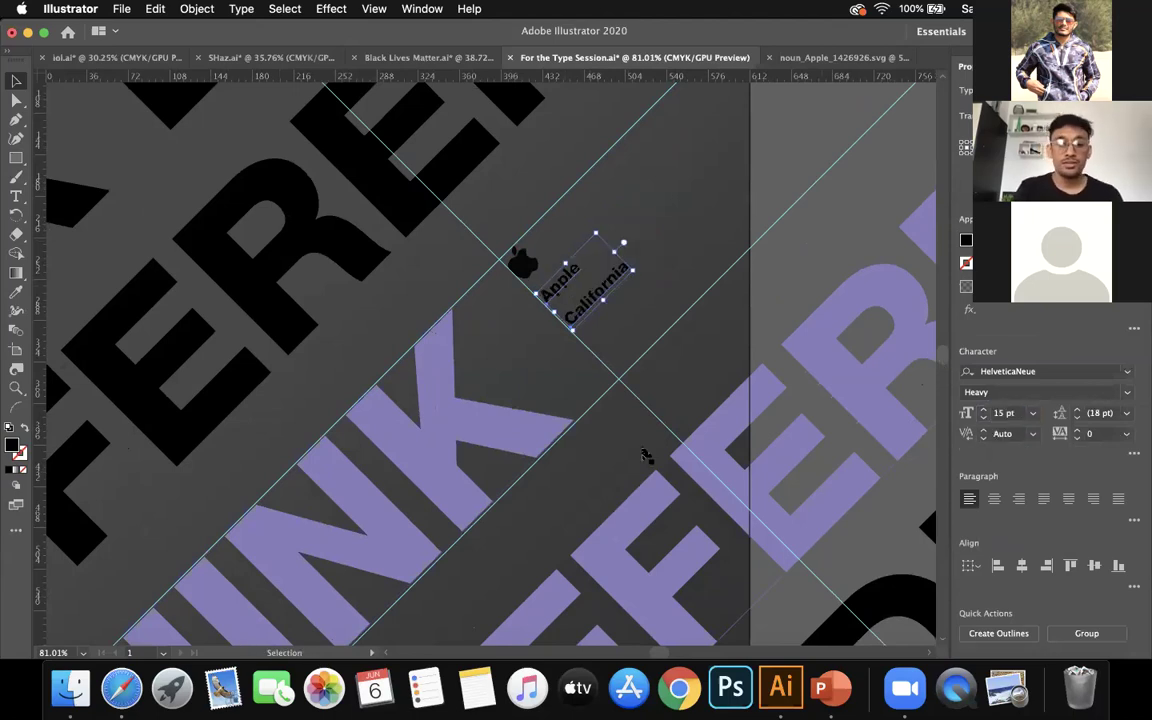
Scale down the Apple logo beside the "Apple" and "California" text, keeping it at the guide intersection
left_click(522, 266)
scroll(522, 266, "up", 5)
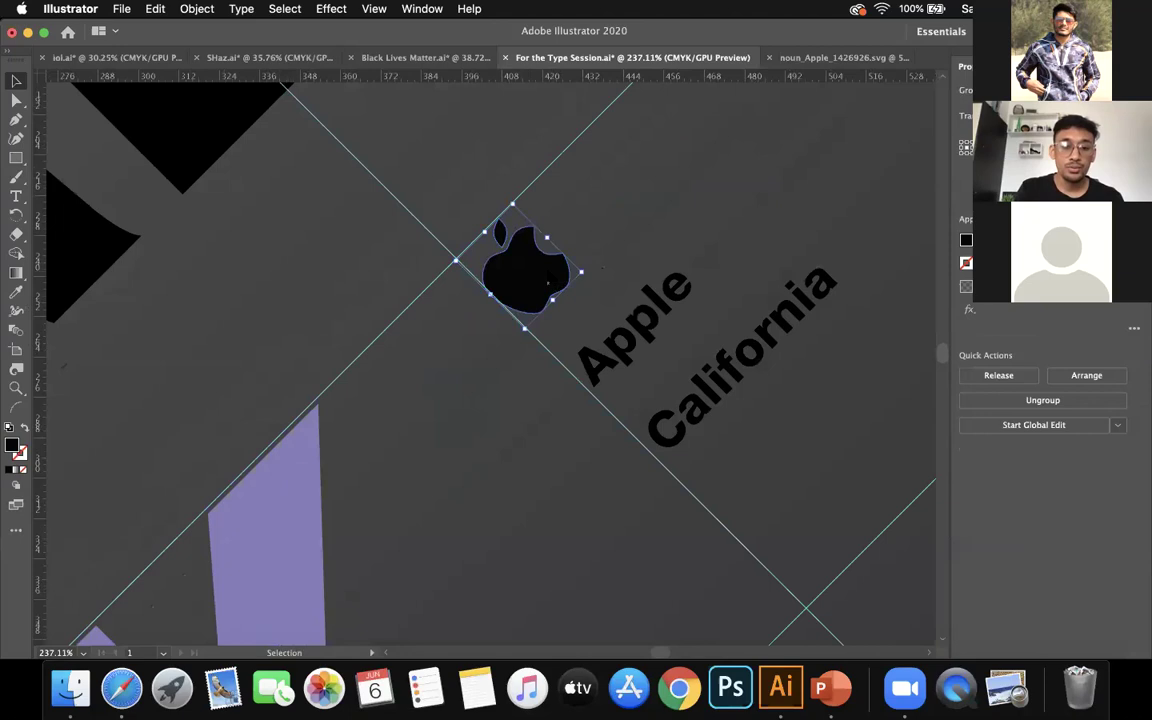
left_click_drag(580, 271, 548, 268)
scroll(545, 268, "down", 10)
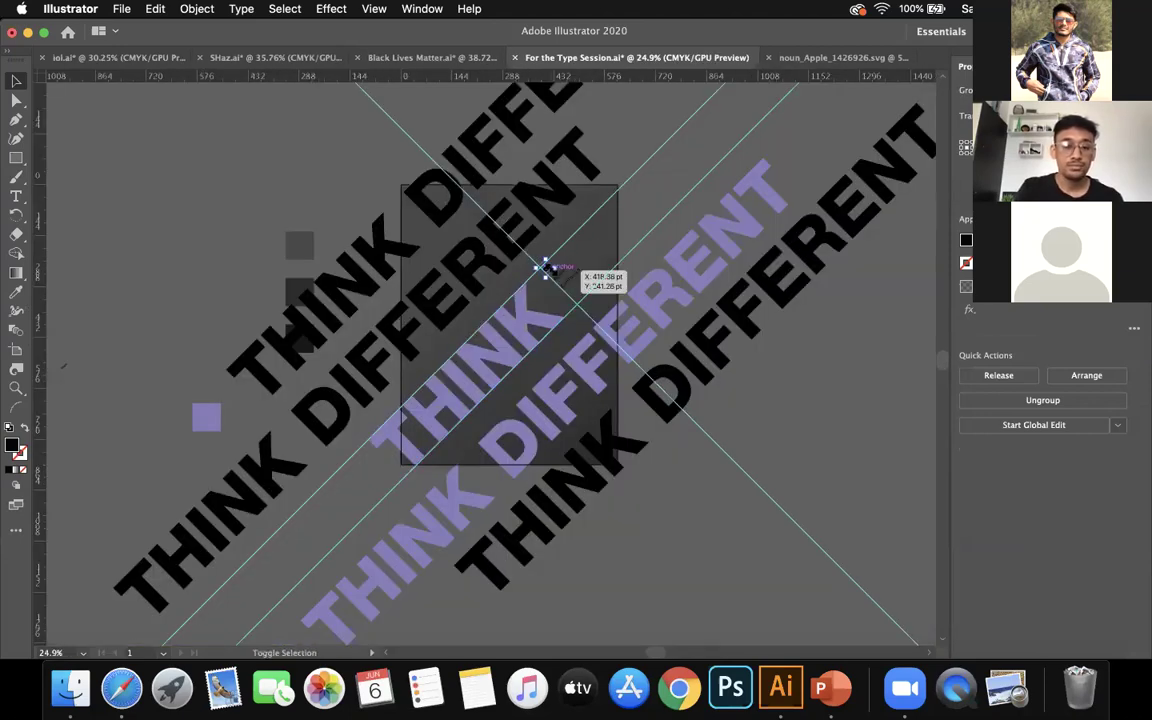
Check the whole poster in presentation mode, return to the normal view and close the noun_Apple_1426926.svg document
key("shift+f")
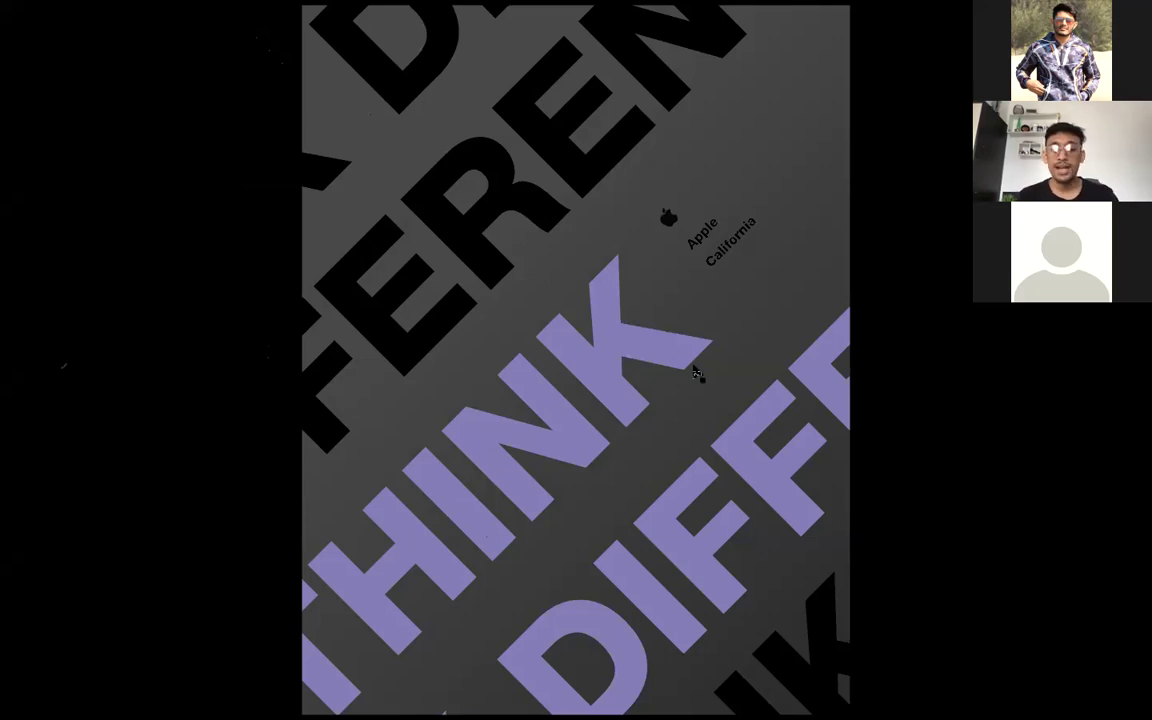
key("Escape")
scroll(758, 380, "down", 3)
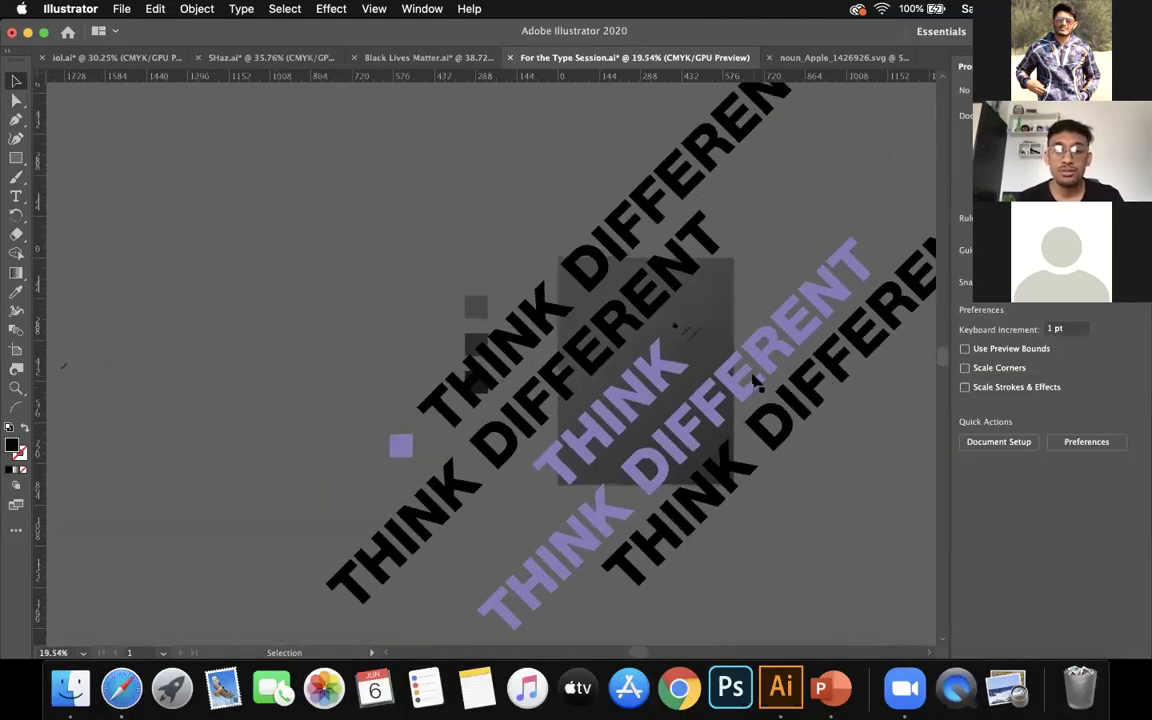
scroll(758, 380, "up", 3)
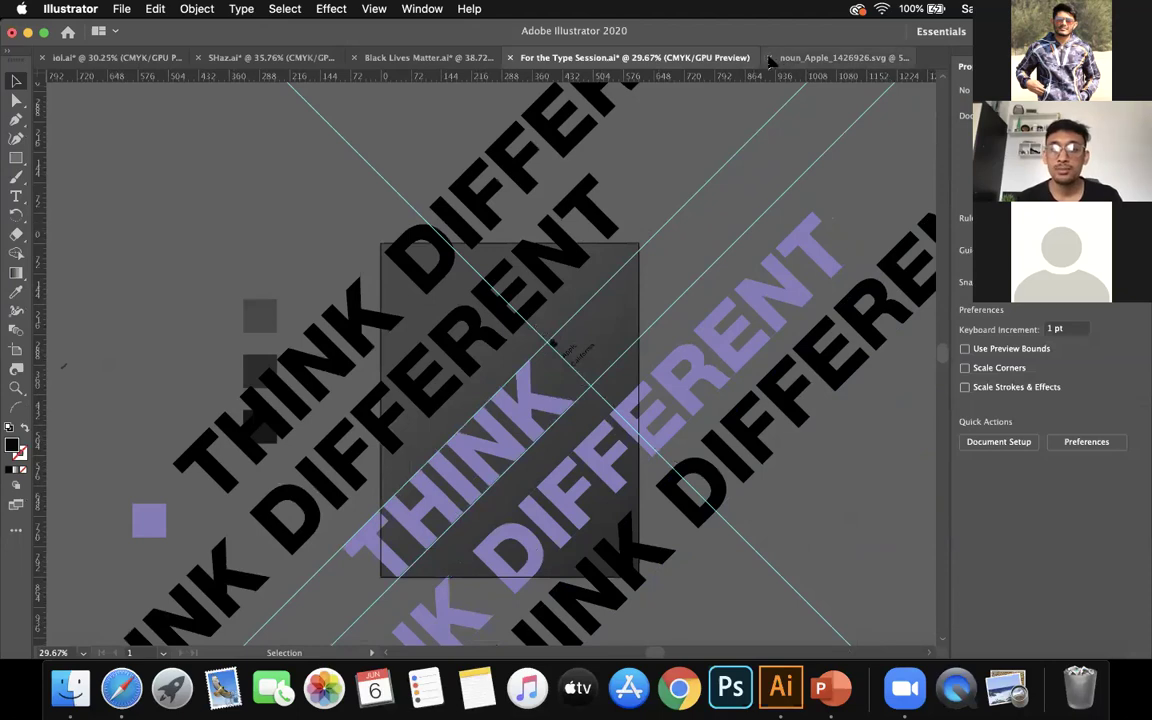
left_click(770, 60)
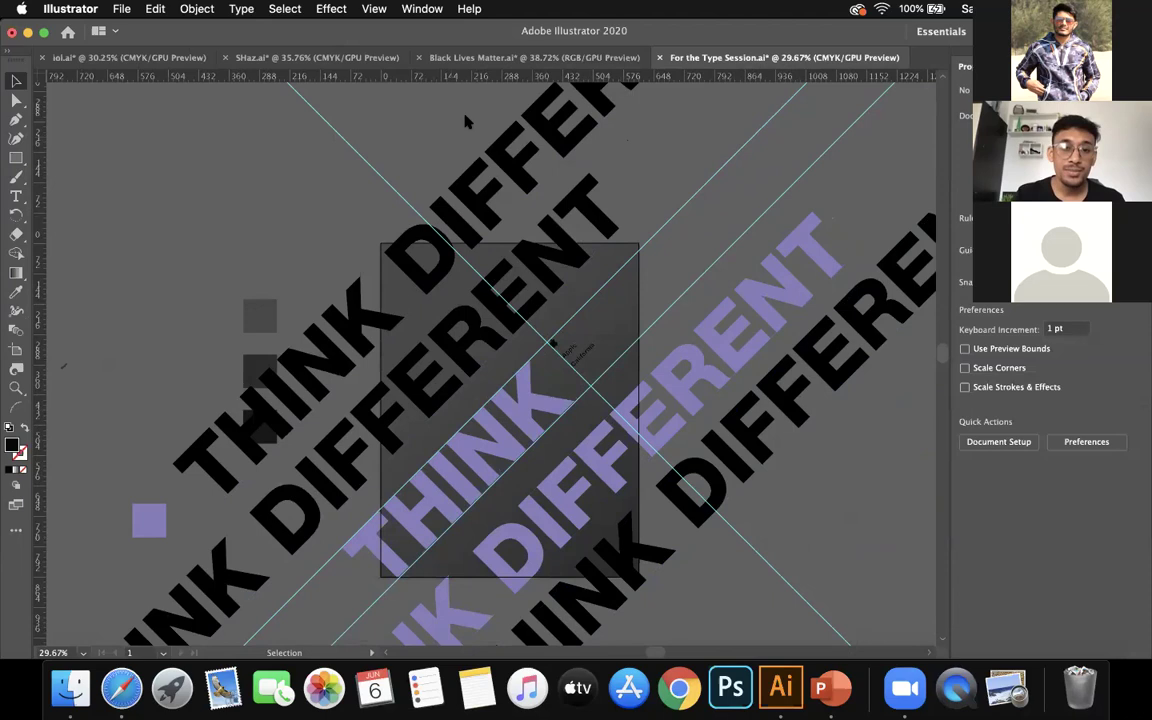
scroll(600, 420, "up", 2)
scroll(600, 420, "right", 3)
scroll(593, 430, "up", 3)
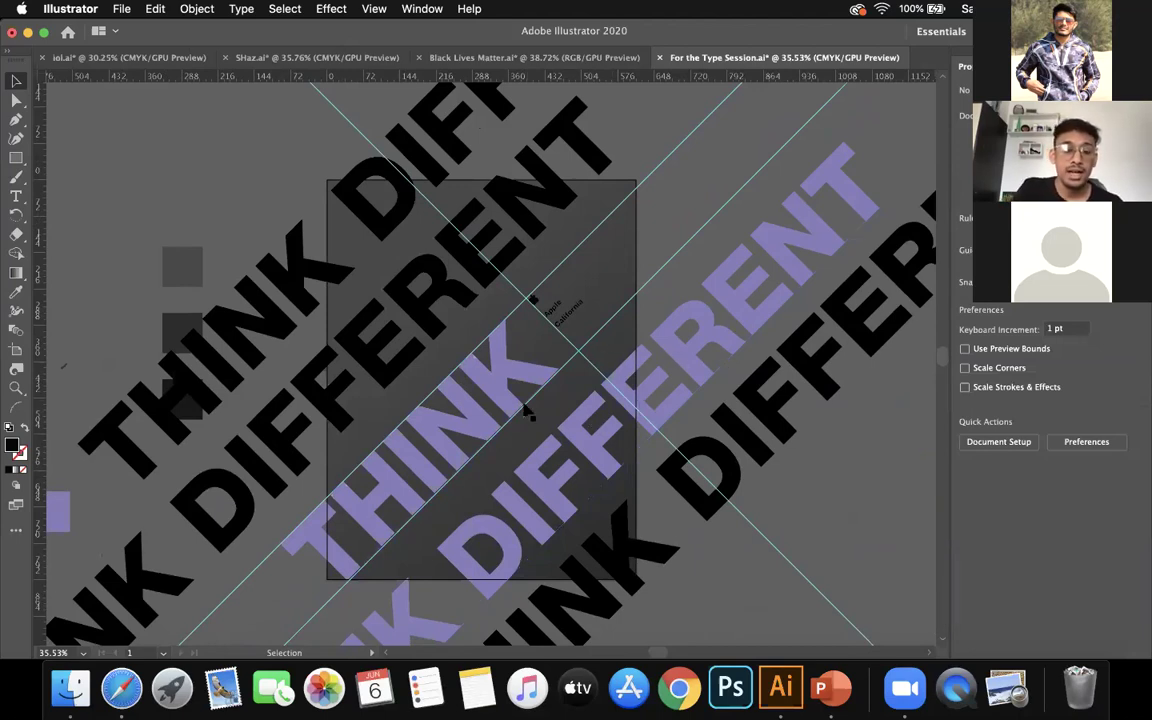
scroll(527, 408, "down", 1)
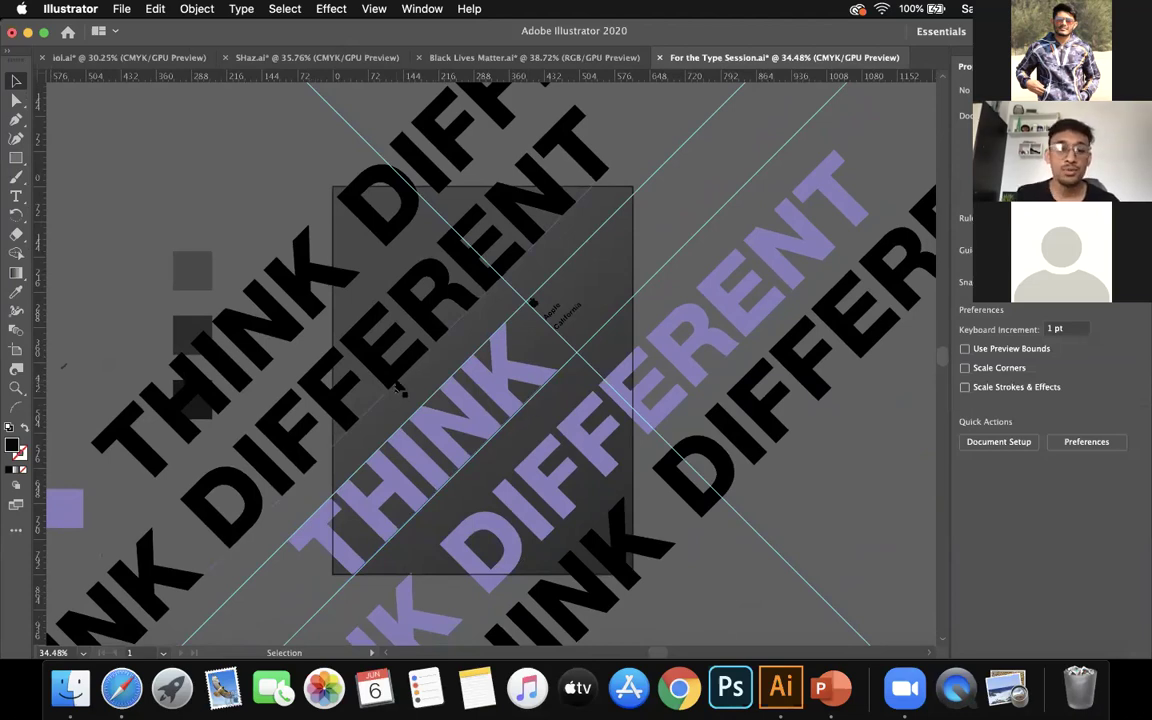
key("ctrl+Right")
key("ctrl+Left")
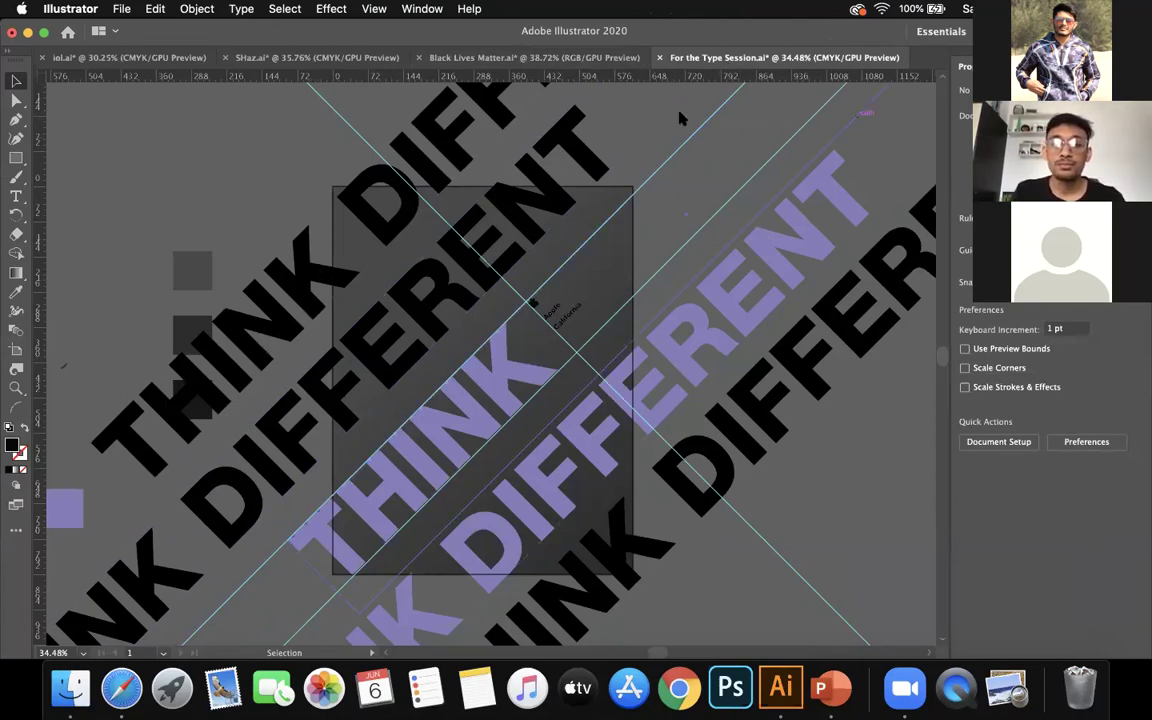
key("ctrl+Right")
key("ctrl+Left")
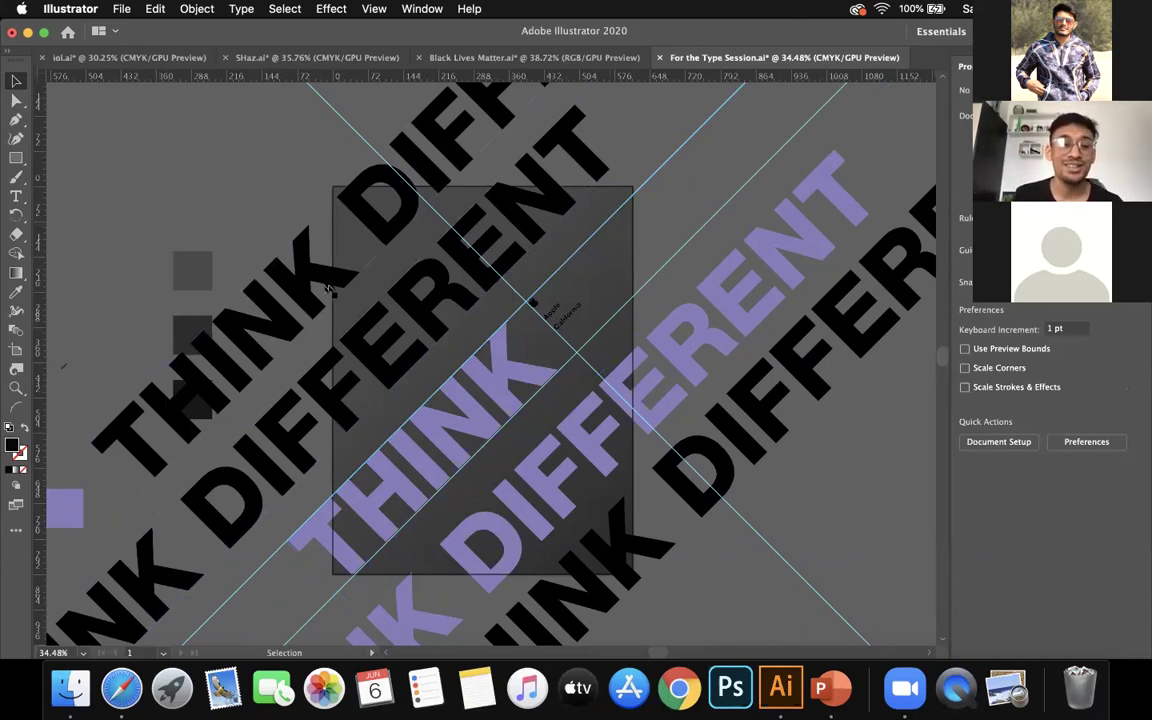
key("ctrl+Right")
key("ctrl+Left")
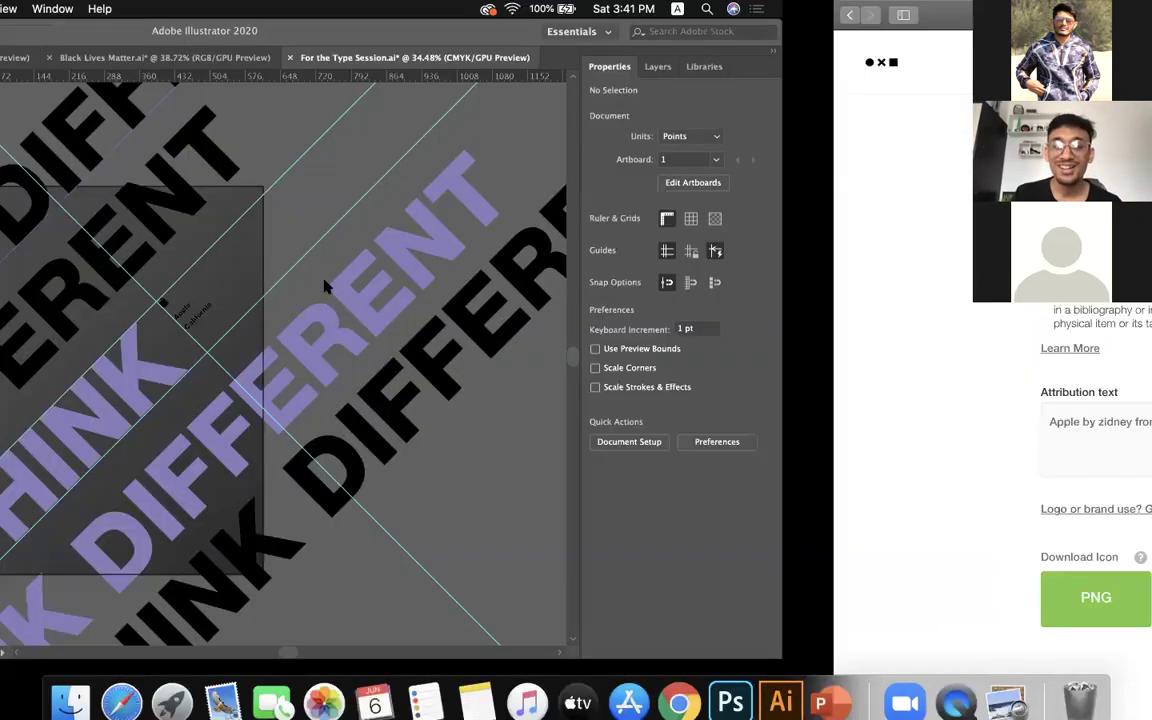
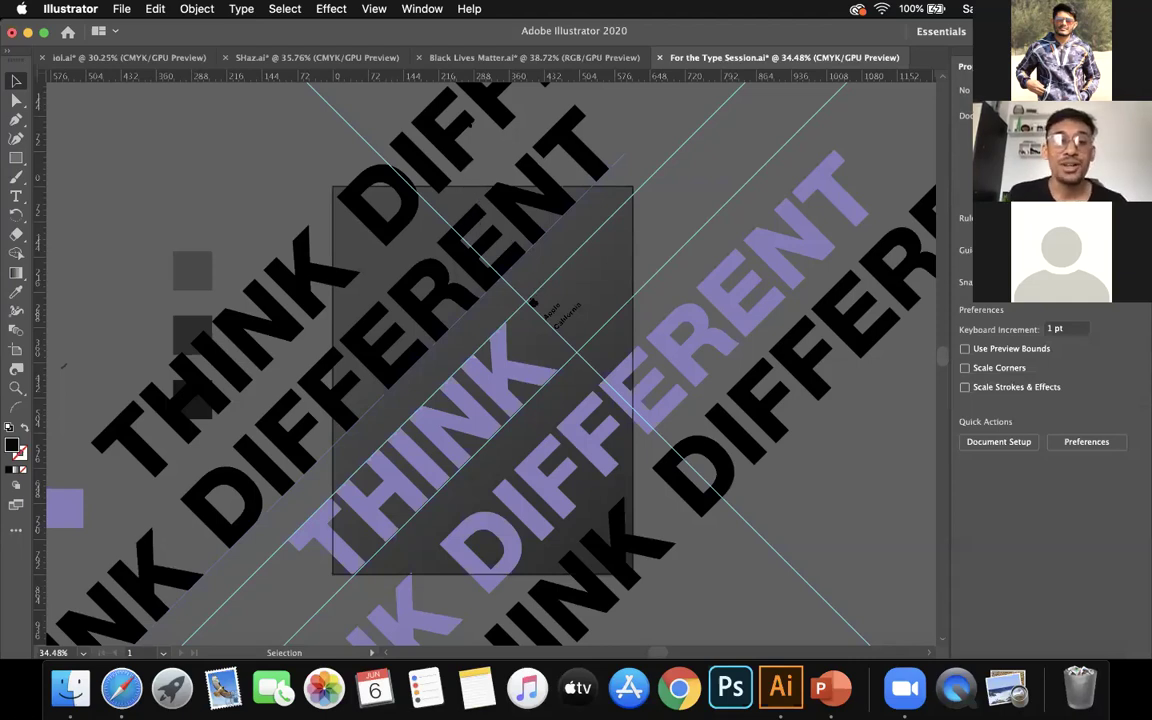
Switch to Finder and open "For the session 2.ai" from the Session 3 folder in Illustrator
key("ctrl+Right")
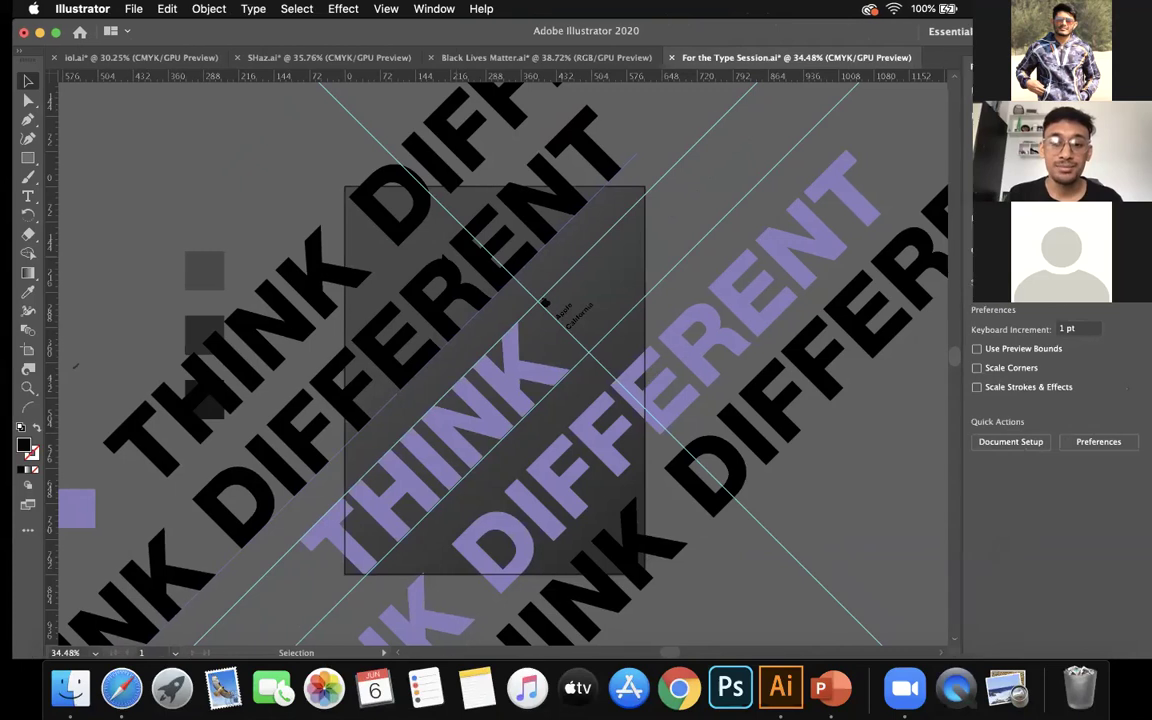
key("ctrl+Right")
key("ctrl+Right")
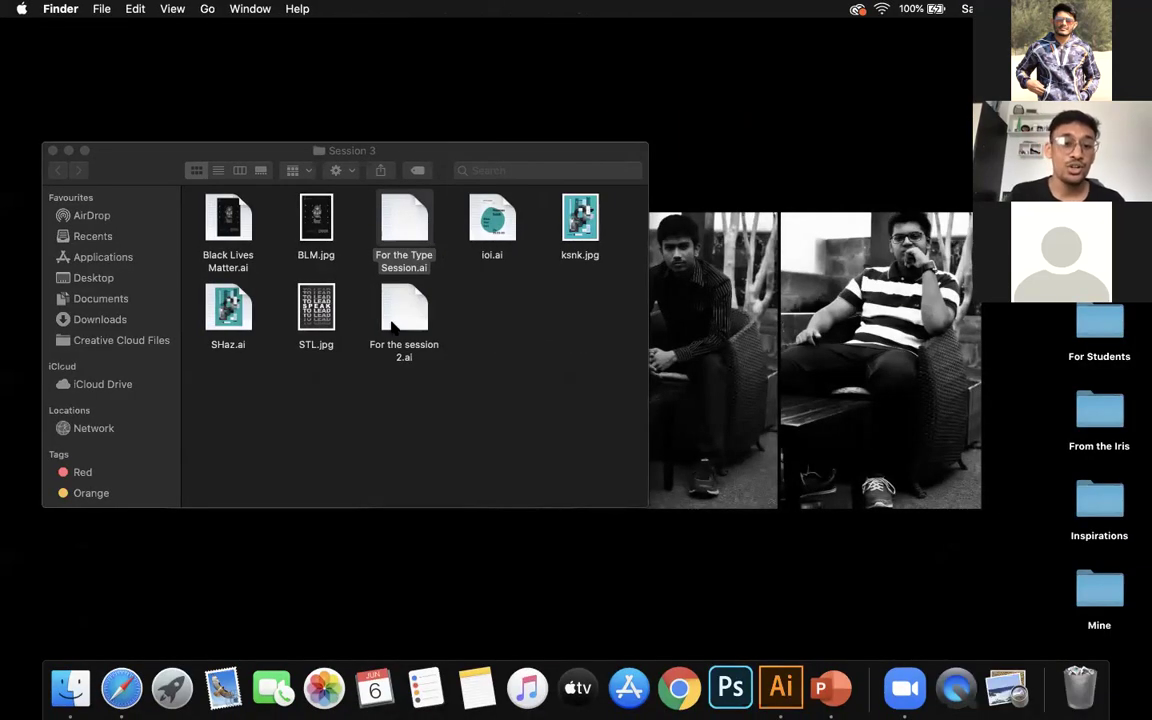
left_click(404, 312)
left_click(417, 218)
left_click(405, 310)
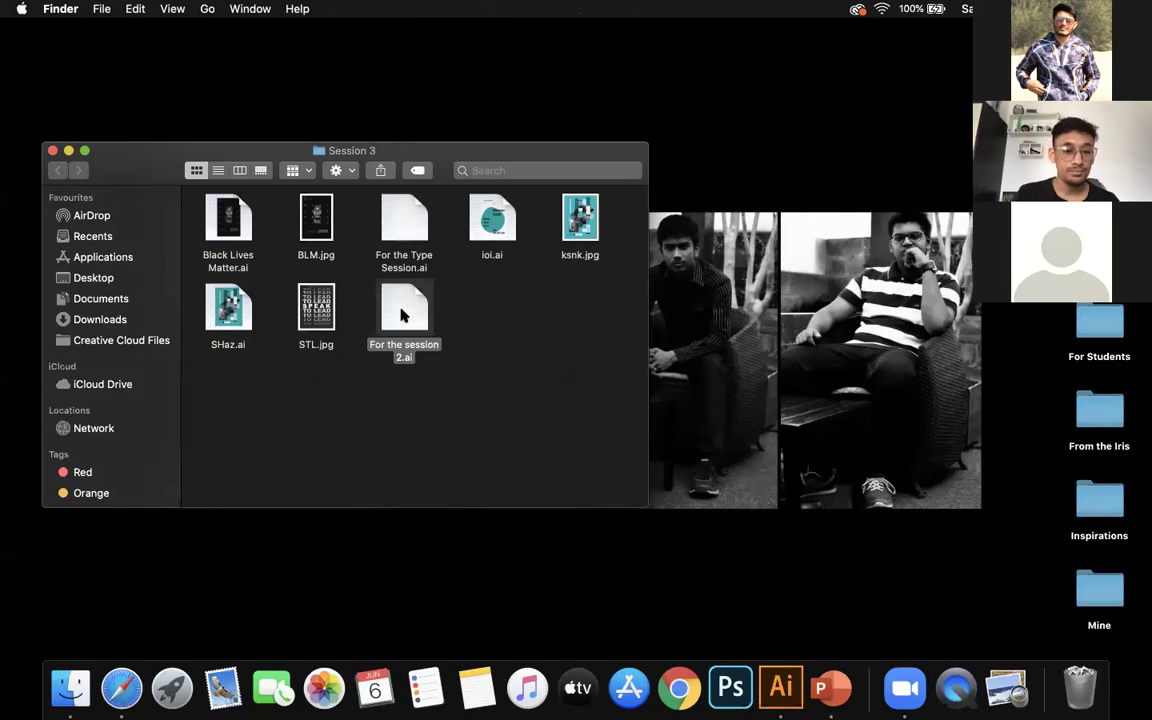
double_click(403, 312)
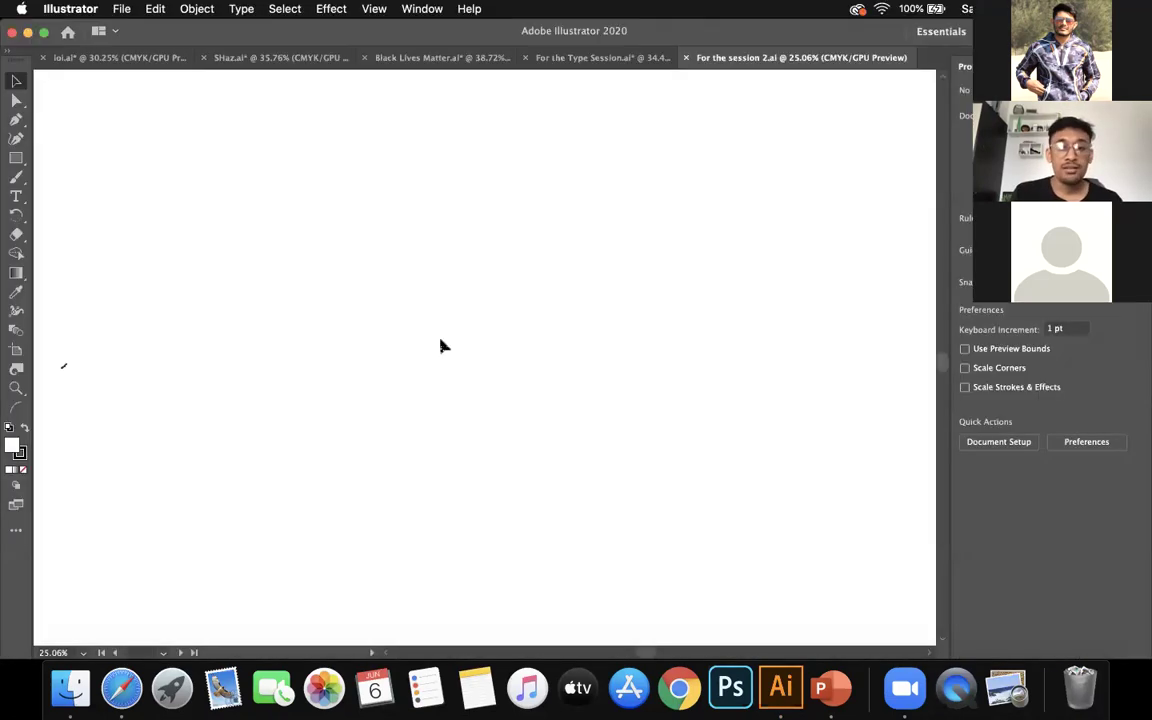
scroll(419, 362, "up", 5)
scroll(419, 362, "right", 5)
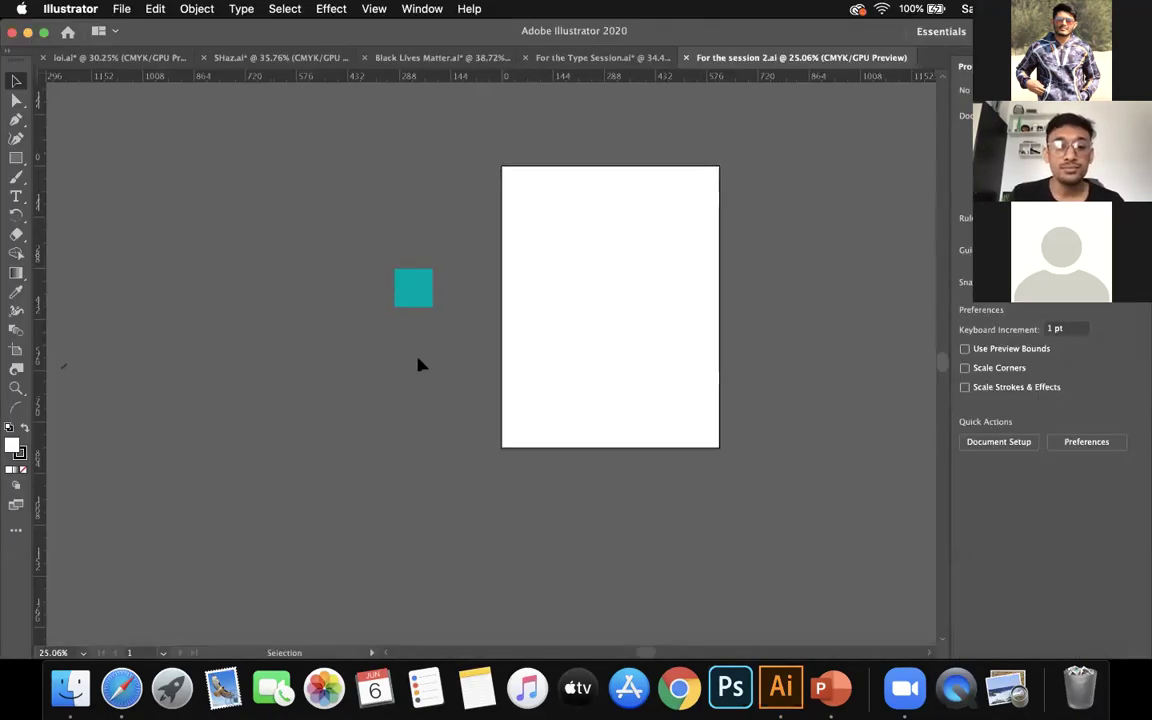
scroll(419, 365, "down", 3)
scroll(419, 365, "up", 3)
scroll(419, 365, "down", 2)
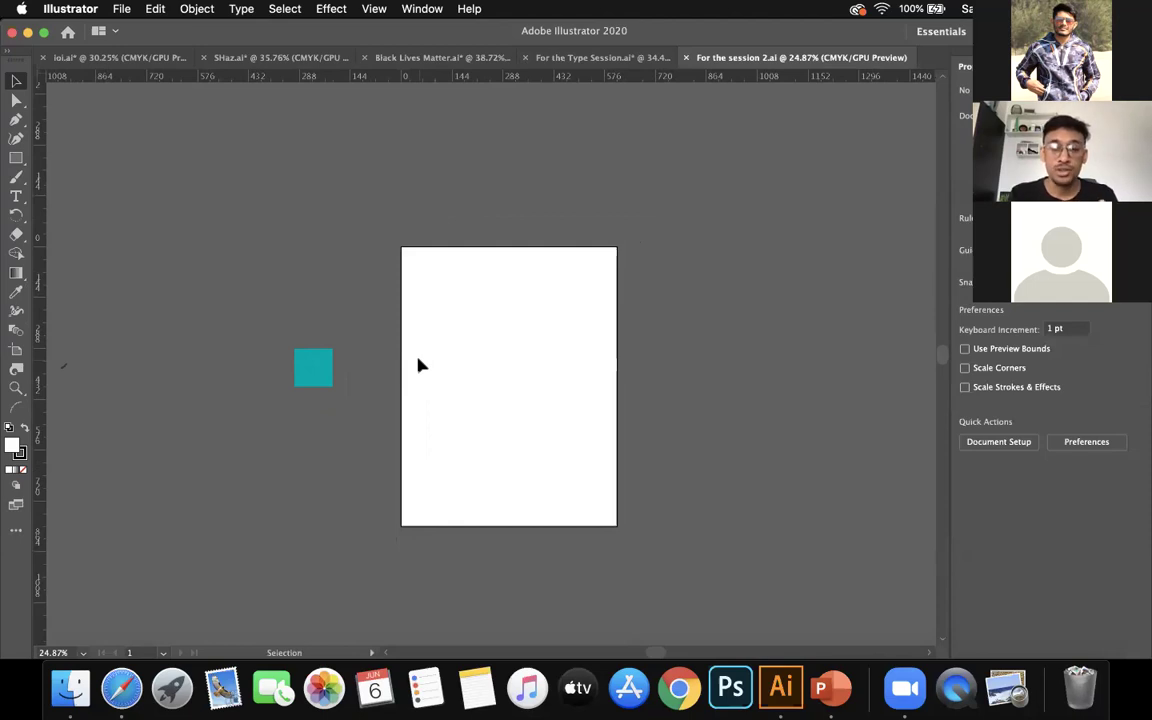
scroll(347, 388, "down", 2)
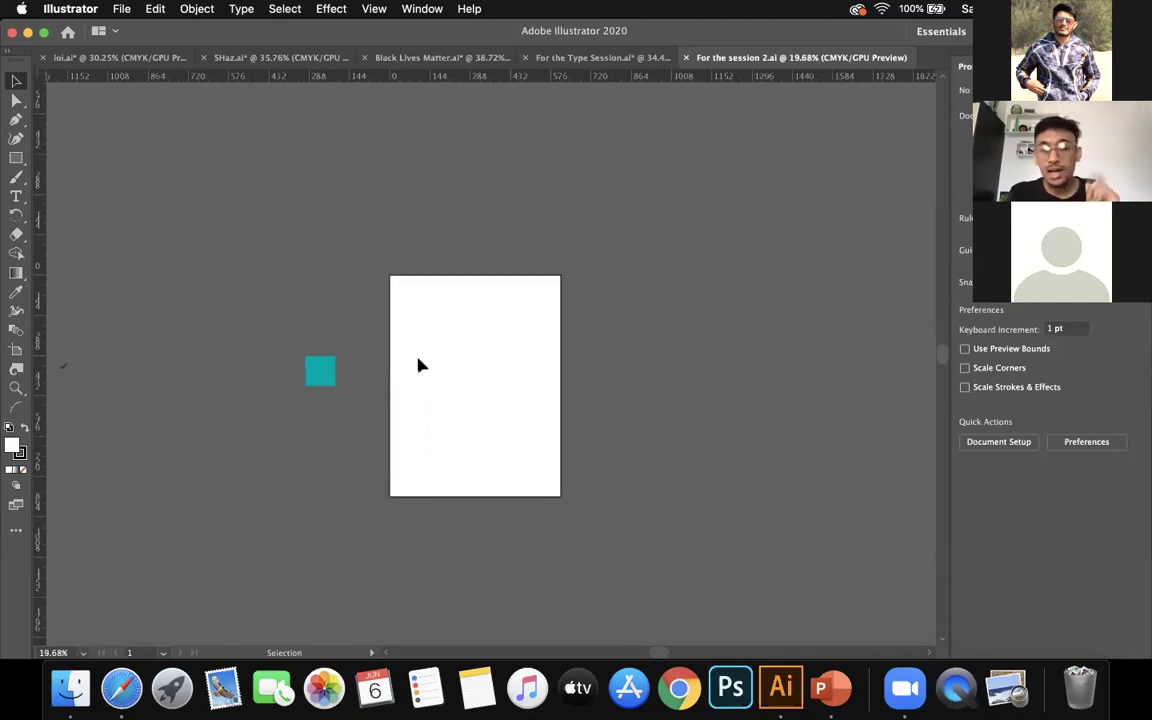
scroll(451, 355, "up", 2)
scroll(451, 355, "left", 2)
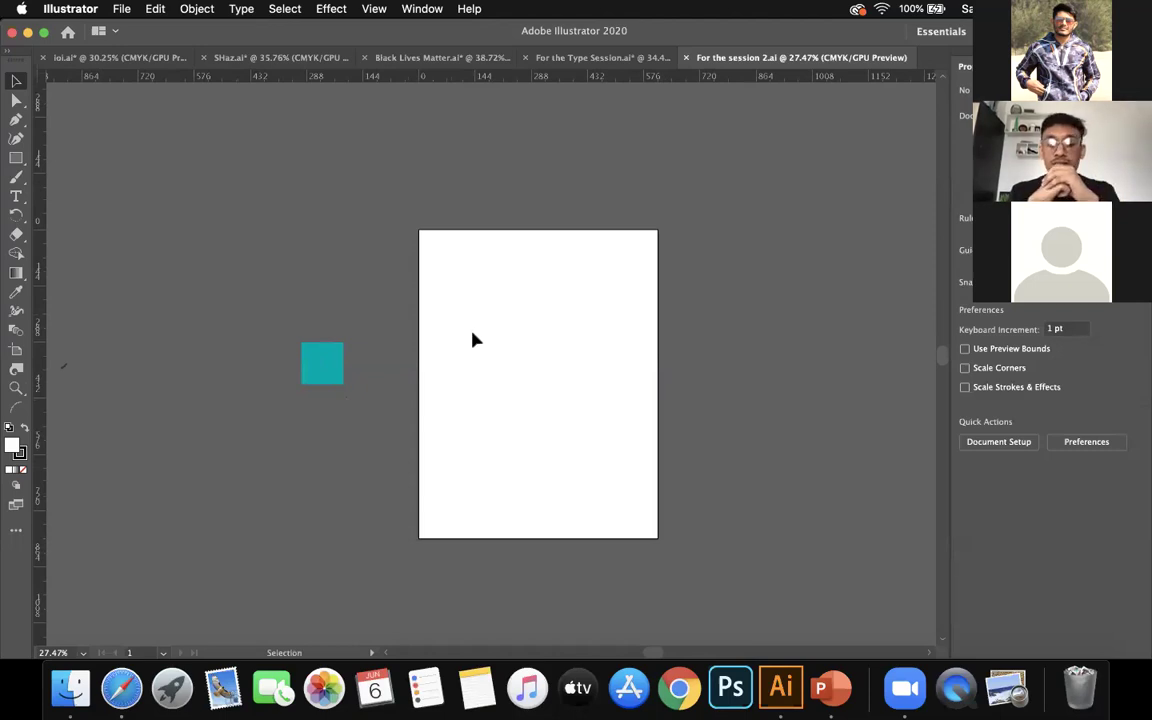
scroll(512, 340, "right", 3)
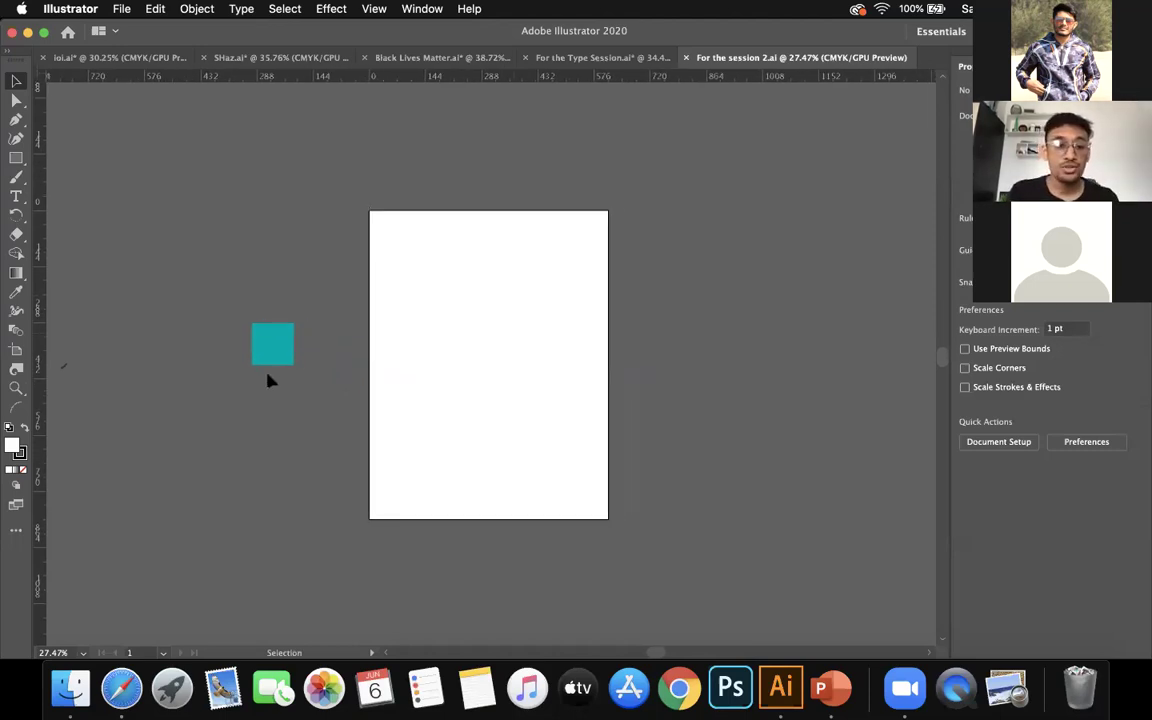
Move the teal square farther away from the artboard and draw a circle wider than the artboard over its lower part
left_click_drag(276, 362, 199, 364)
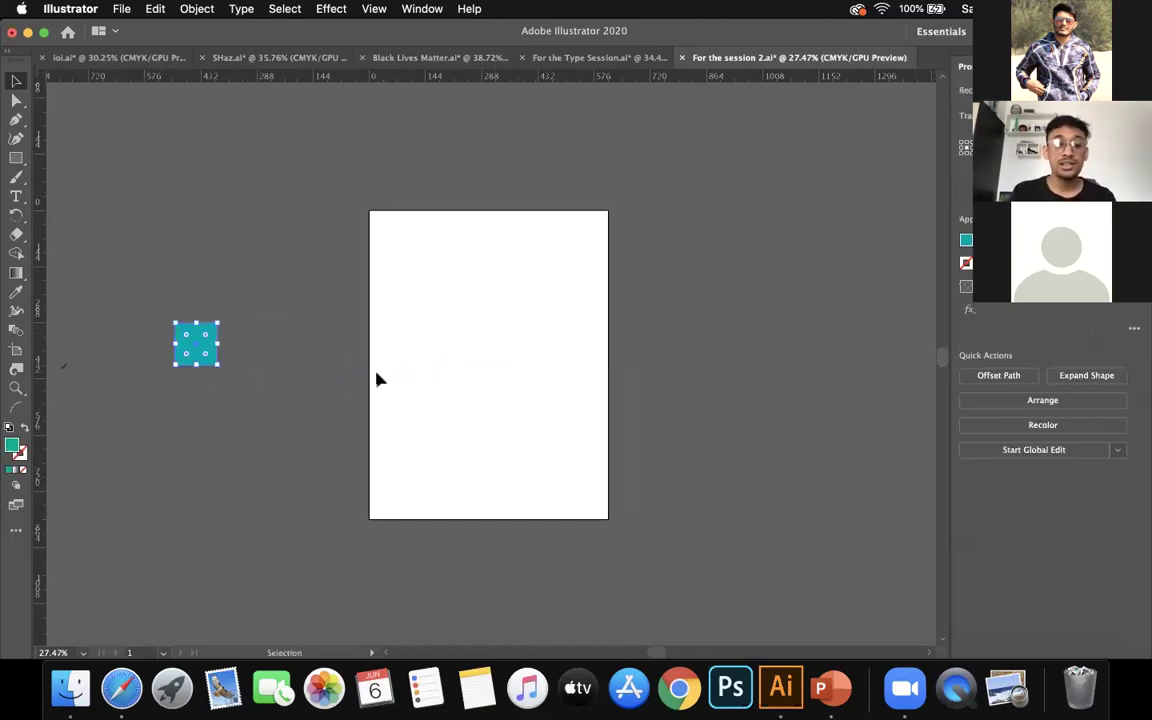
left_click(320, 399)
key("l")
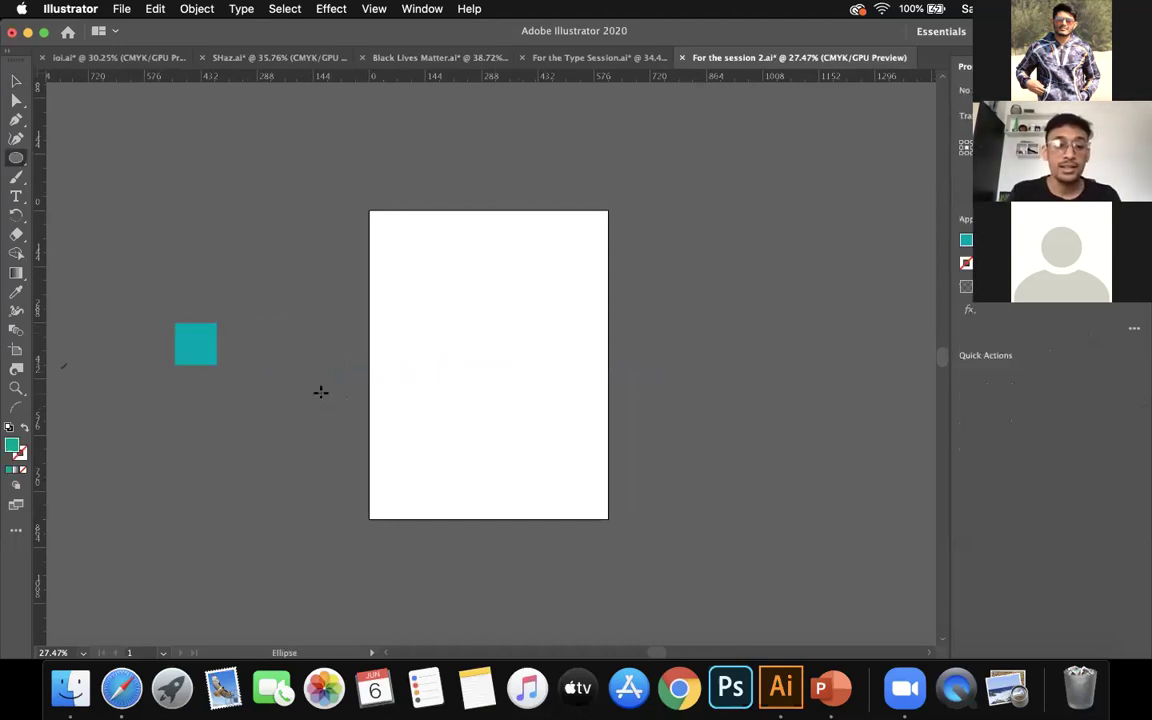
left_click_drag(339, 303, 350, 299)
left_click_drag(468, 452, 589, 586)
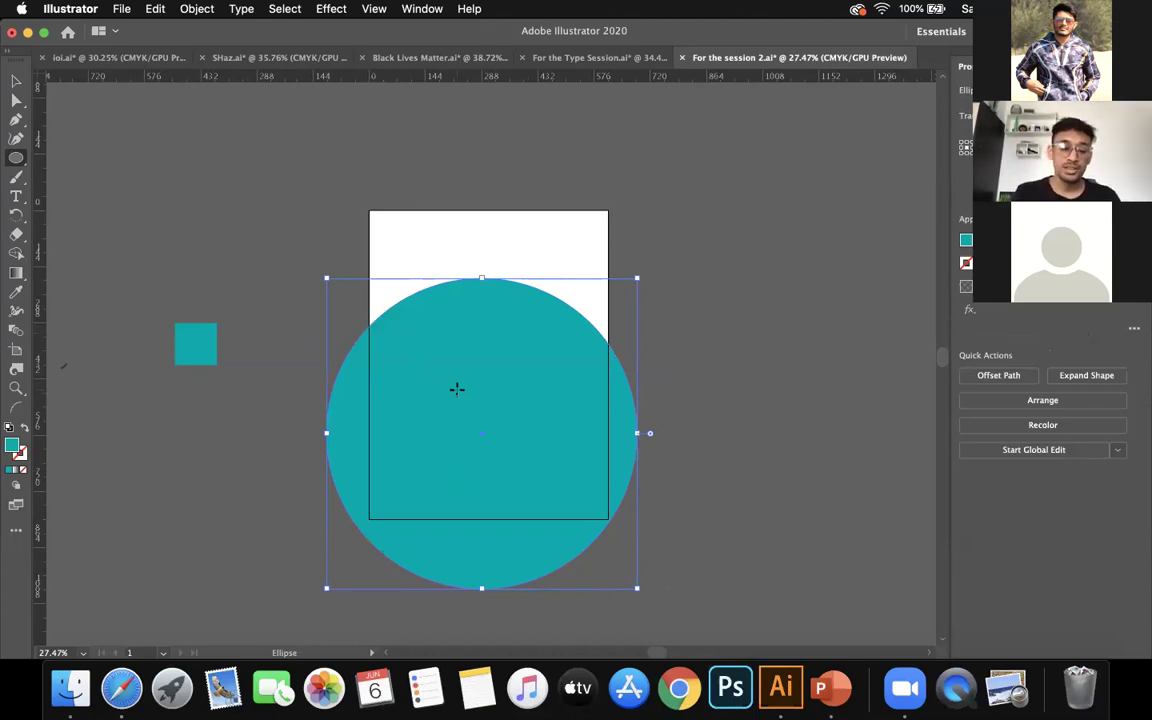
Recolour the circle with the grey sampled from the empty canvas and move it straight up to cover the artboard's middle
key("i")
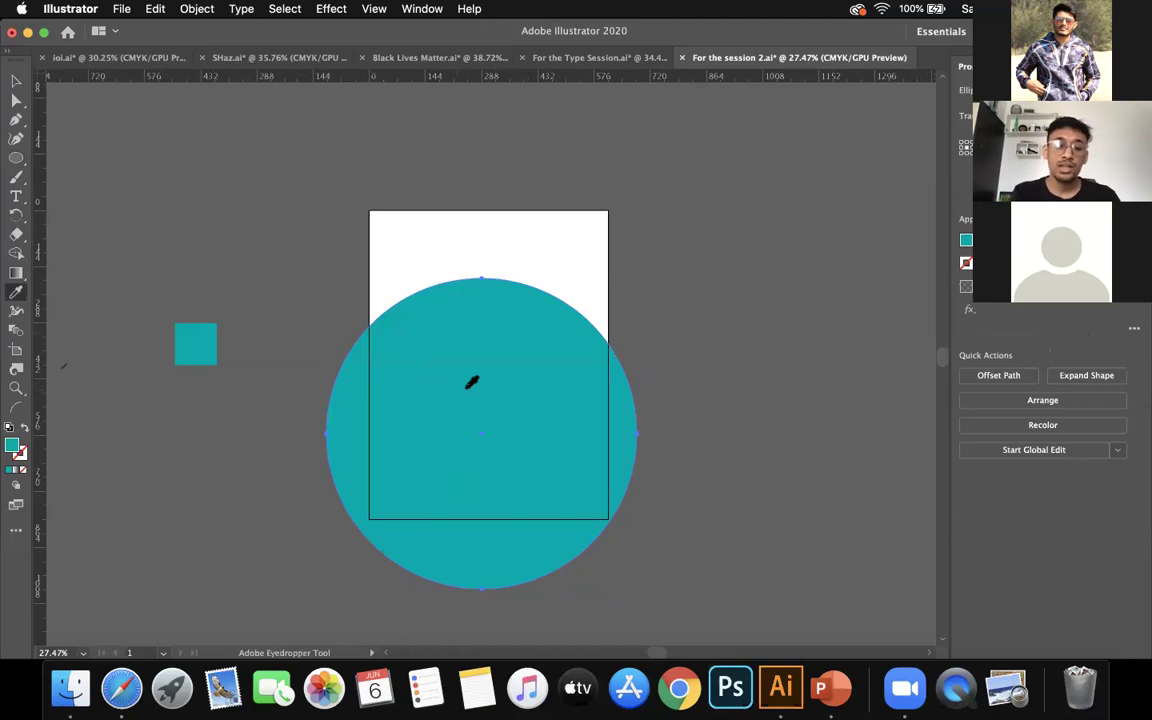
left_click(697, 219)
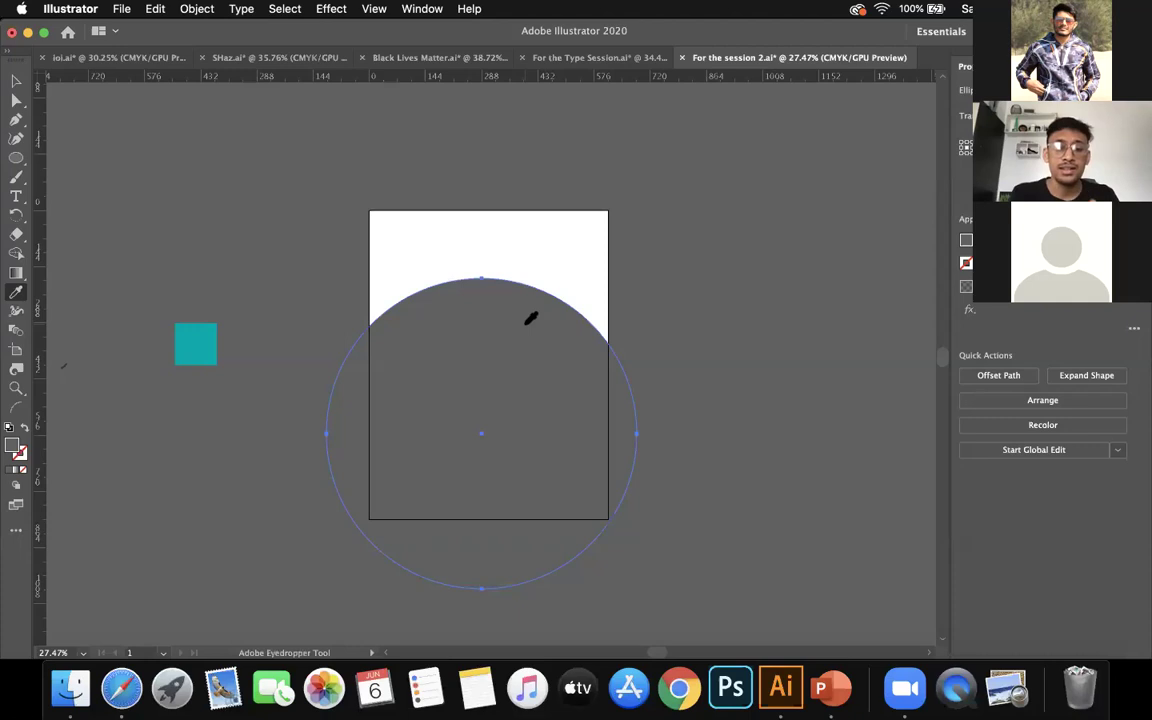
key("v")
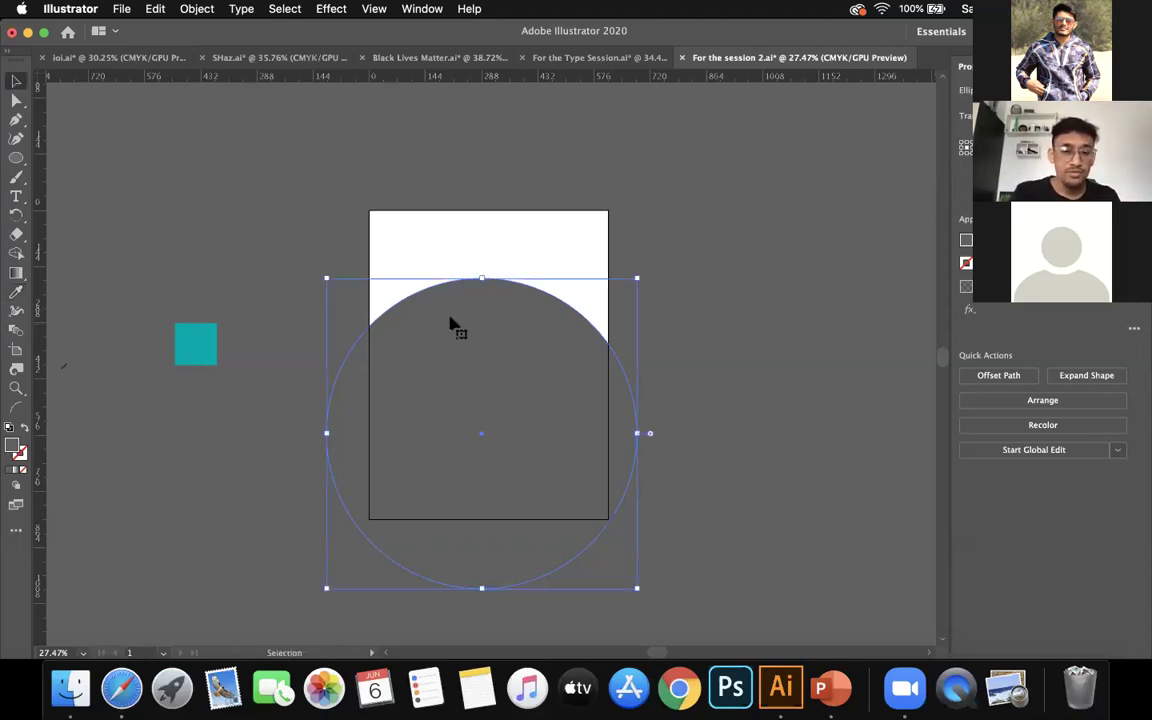
left_click_drag(479, 393, 479, 331)
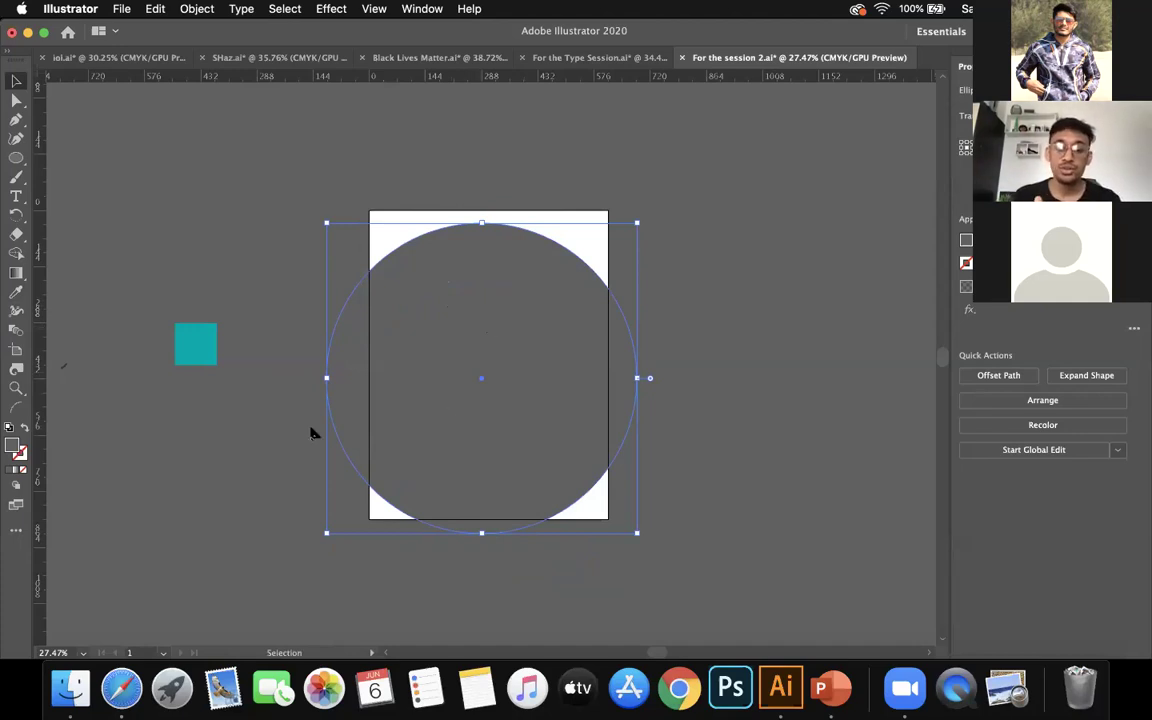
Add a gradient mesh point in the circle's upper-left area and colour it with the teal of the sample square
key("u")
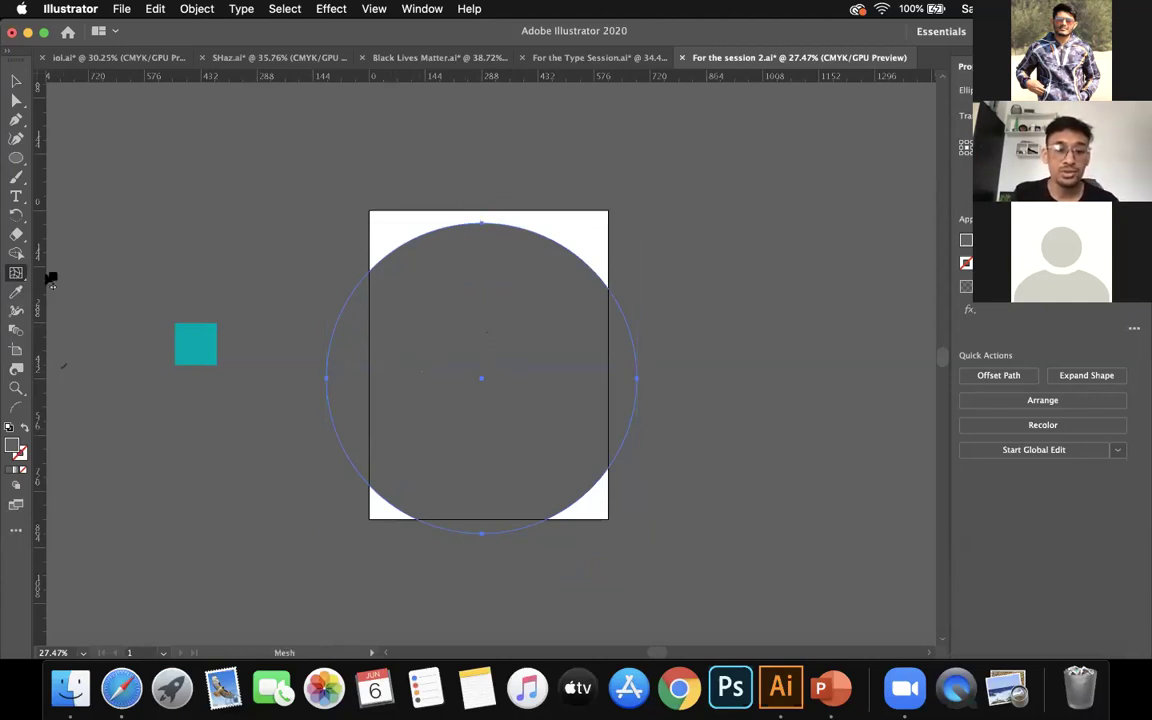
left_click(421, 302)
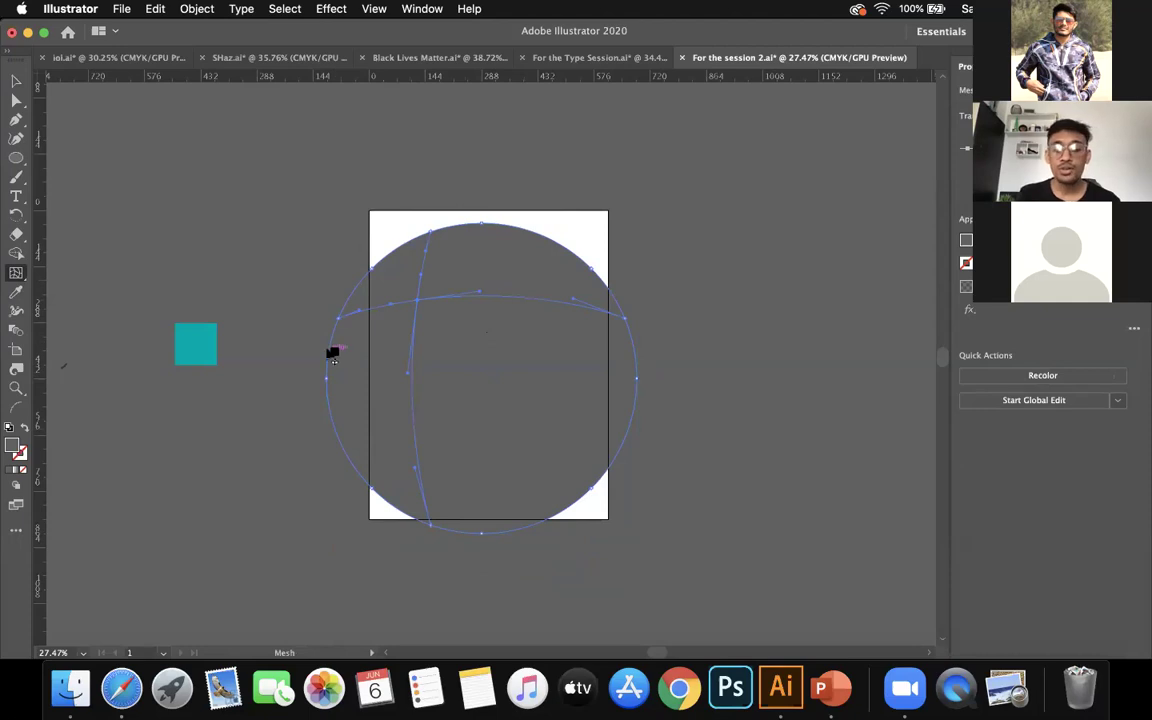
key("i")
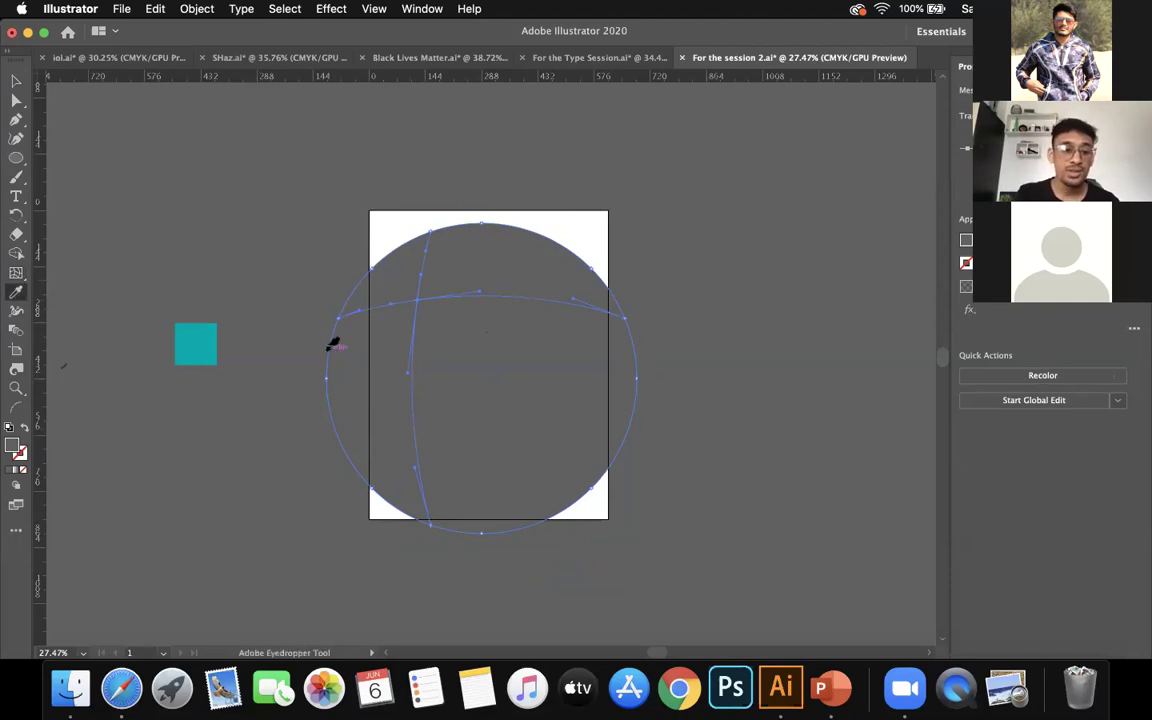
left_click(205, 340)
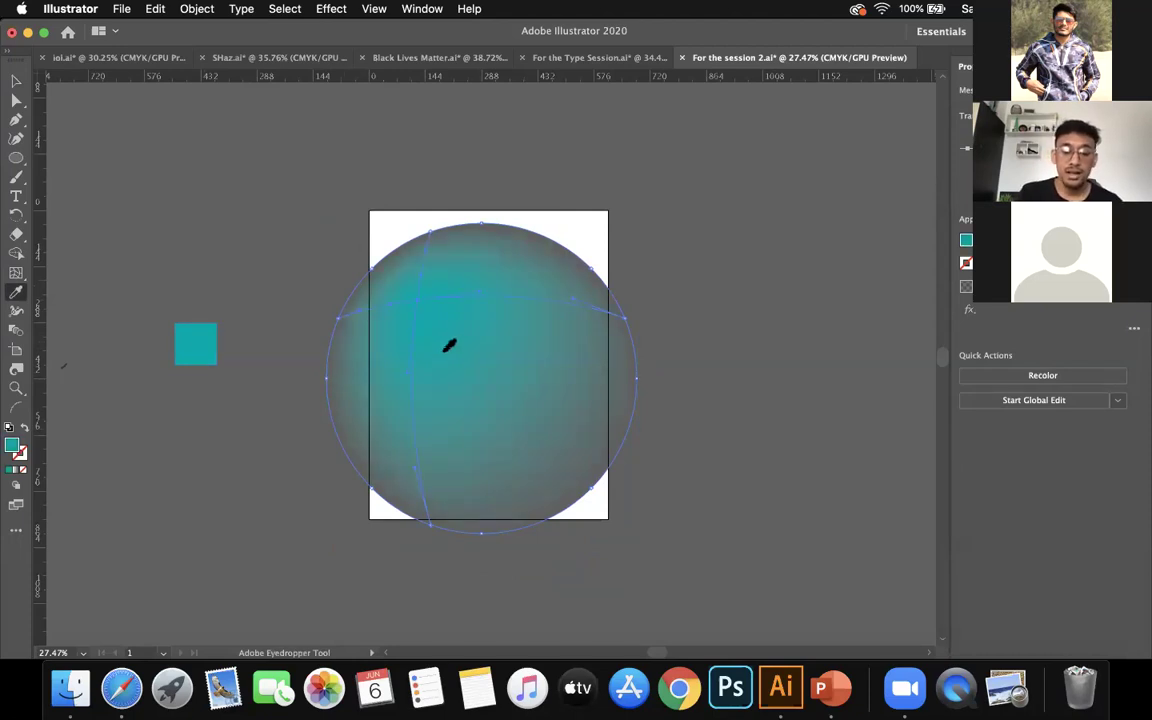
Add a second gradient mesh point in the circle's lower-right area and colour it with the white sampled from the artboard
key("u")
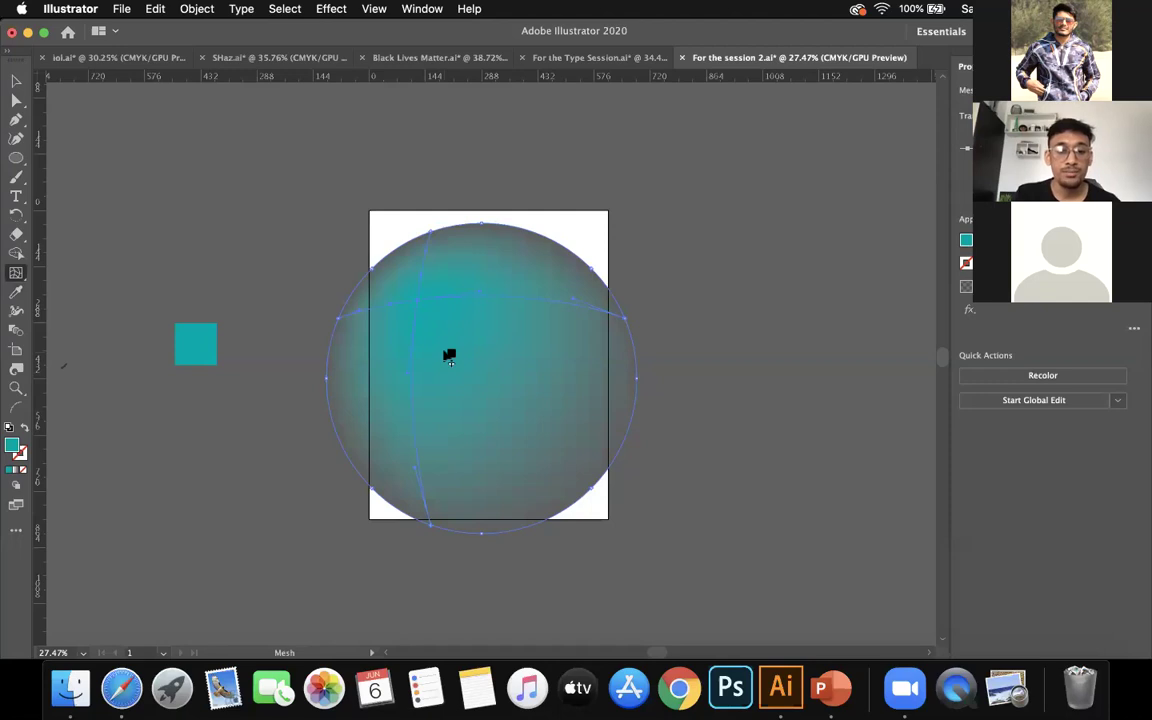
left_click(540, 458)
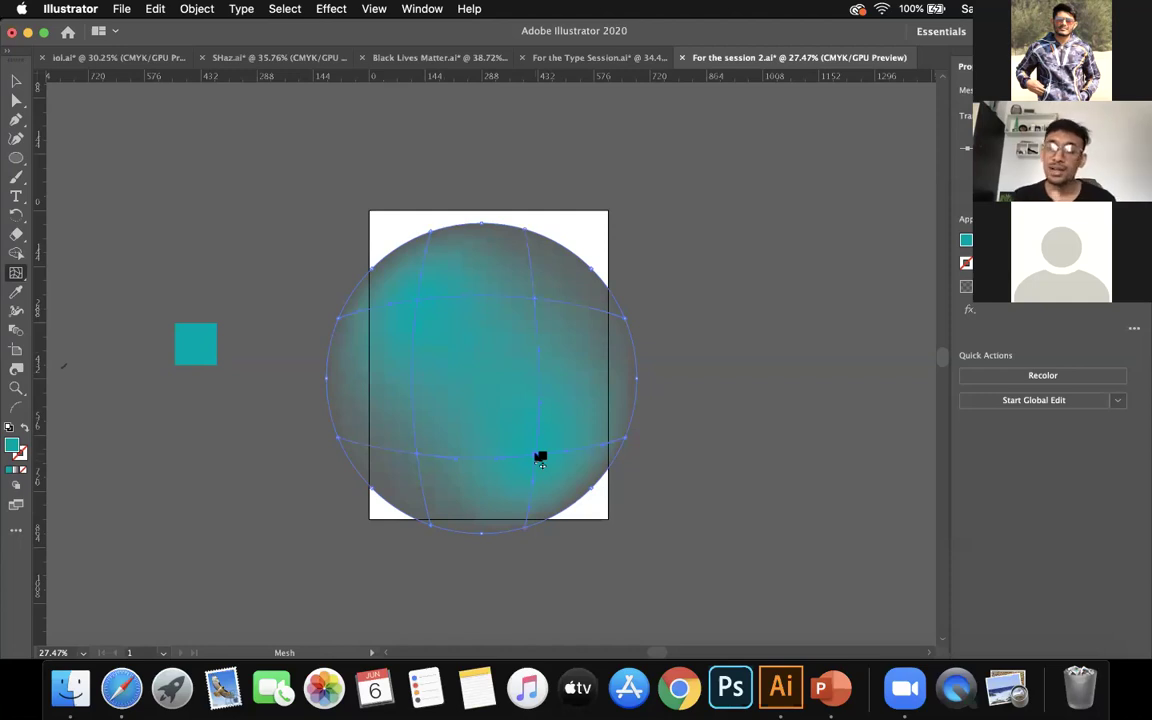
key("i")
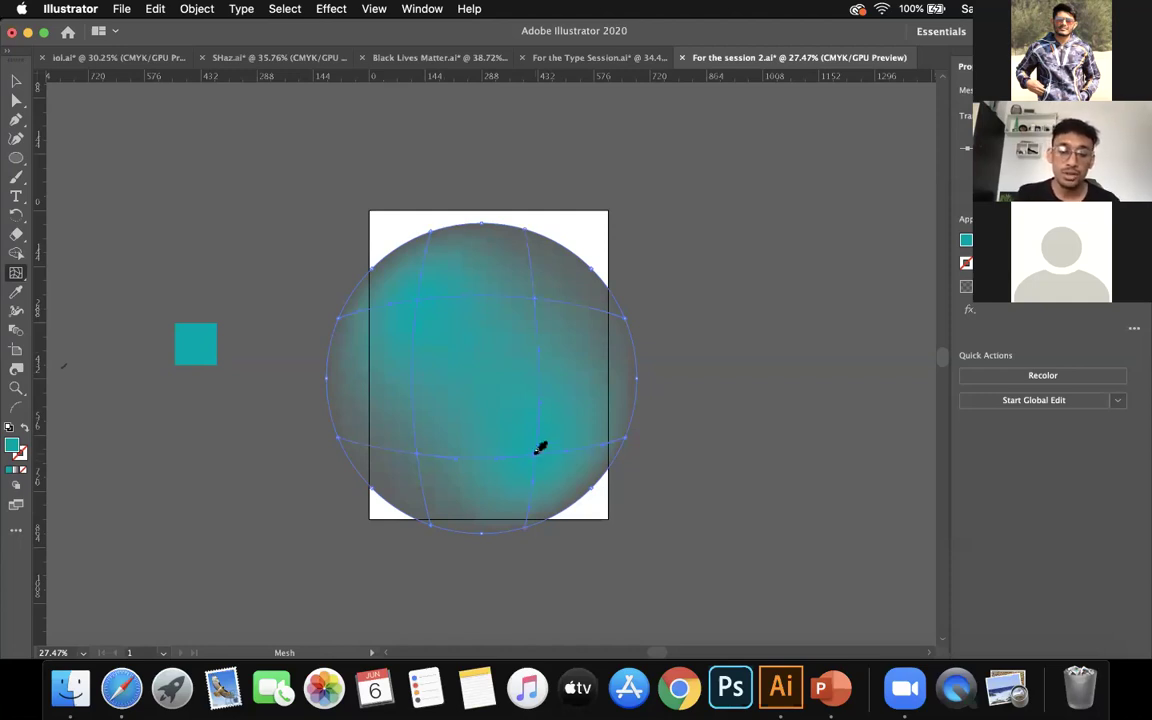
left_click(410, 218)
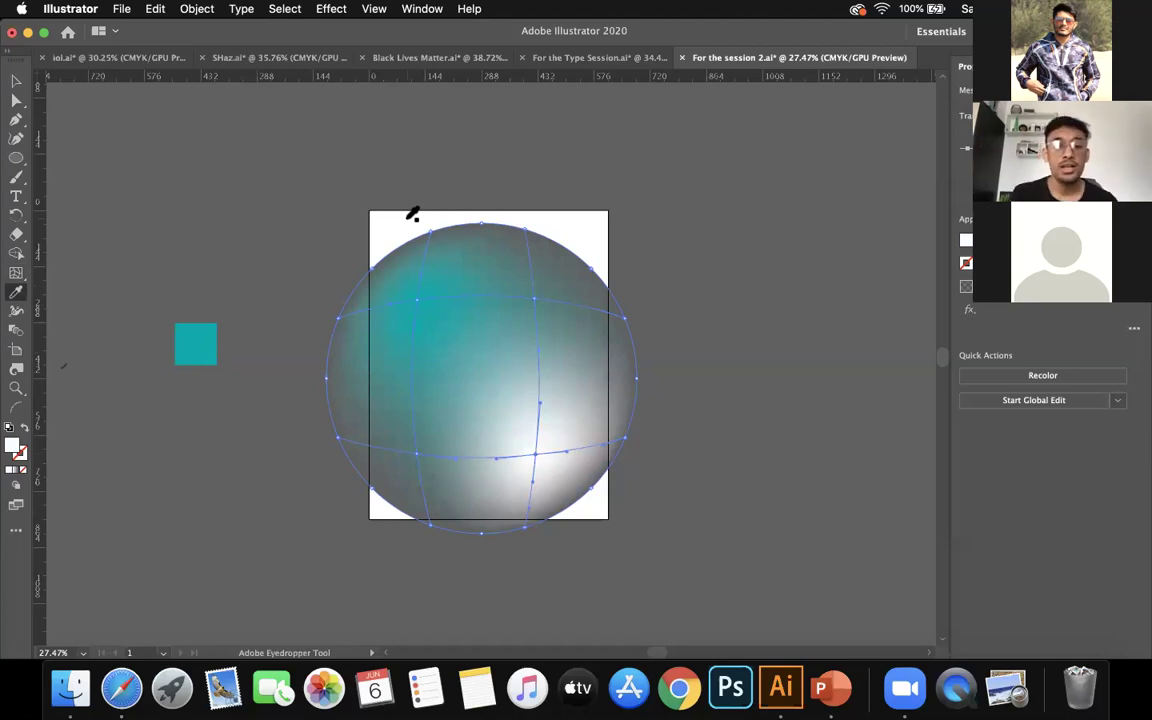
Adjust the mesh circle's vertical position so that it covers the middle of the artboard
key("v")
mouse_move(495, 324)
left_mouse_down()
mouse_move(496, 275)
mouse_move(495, 300)
left_mouse_up()
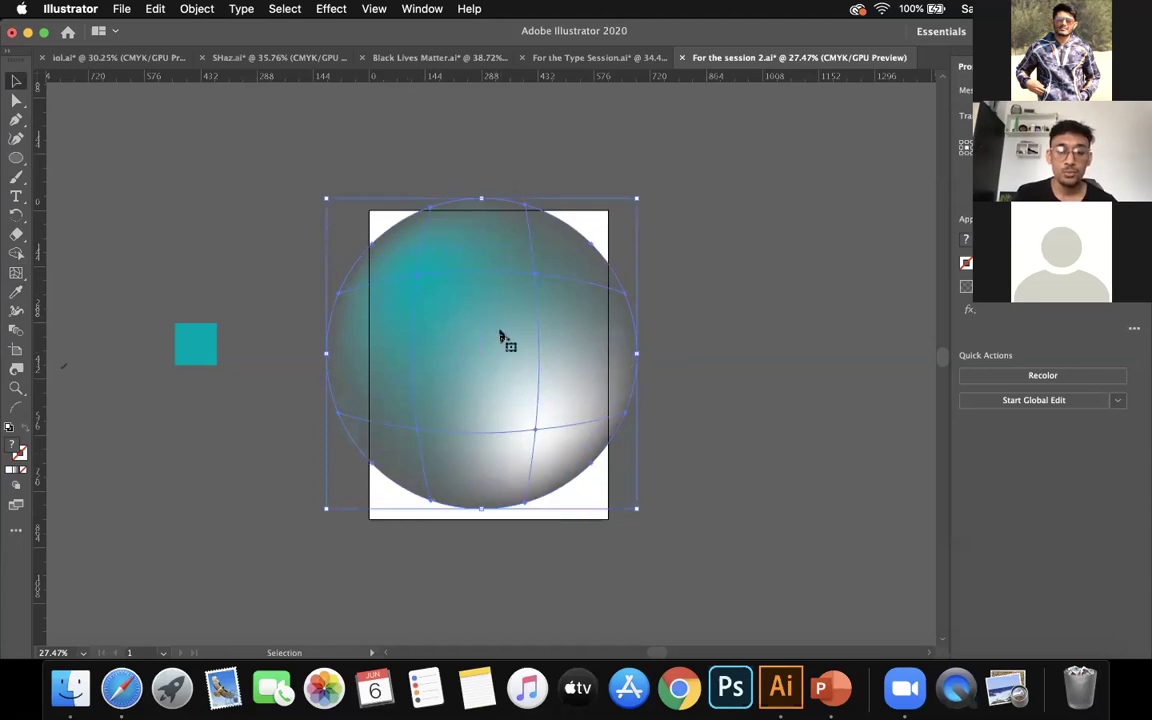
left_click_drag(468, 370, 468, 399)
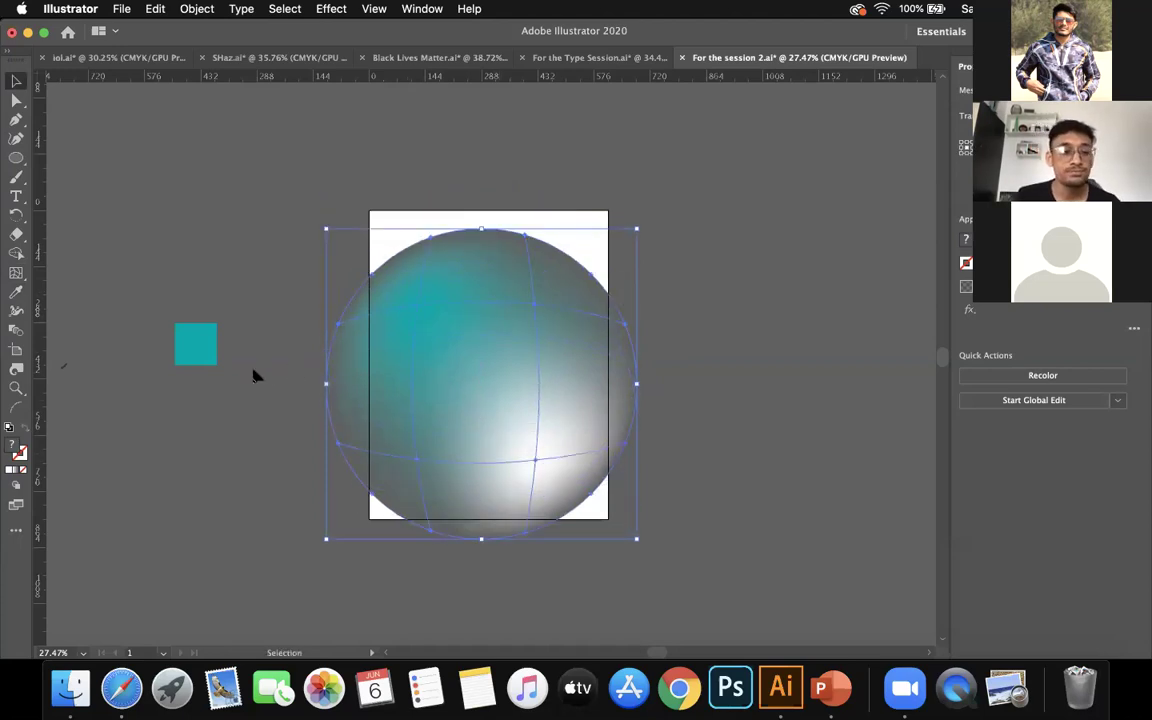
left_click_drag(483, 371, 484, 362)
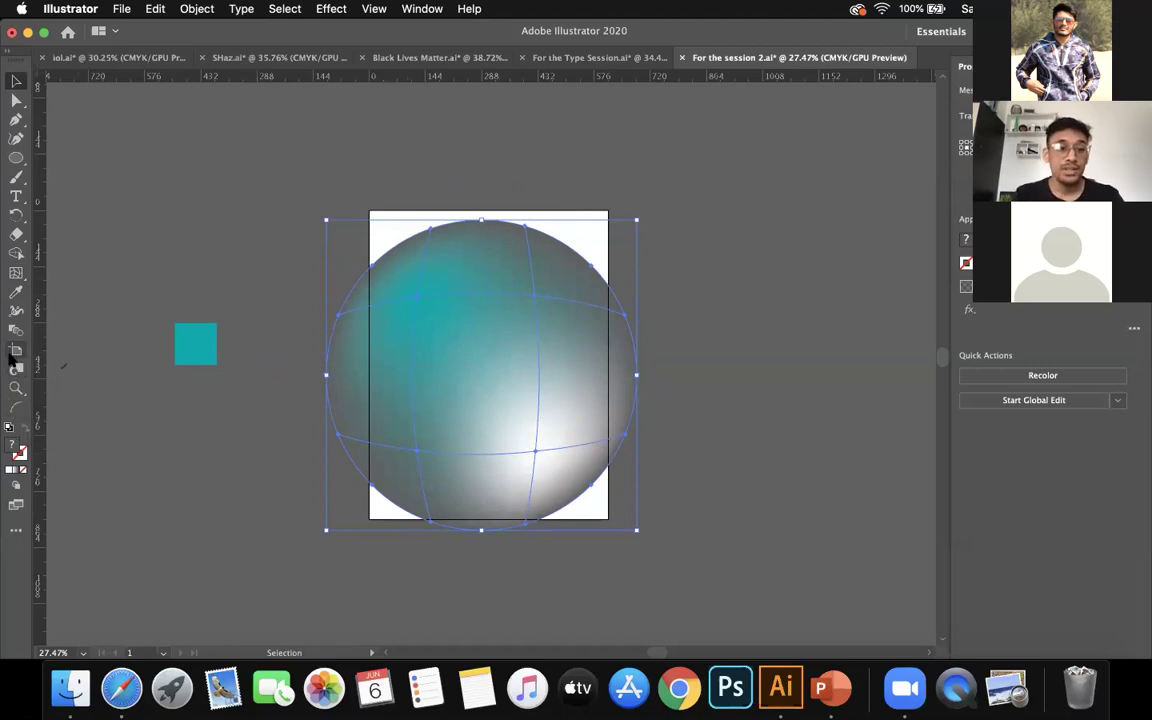
Choose the Twirl tool and set its intensity to 30%
left_click(15, 531)
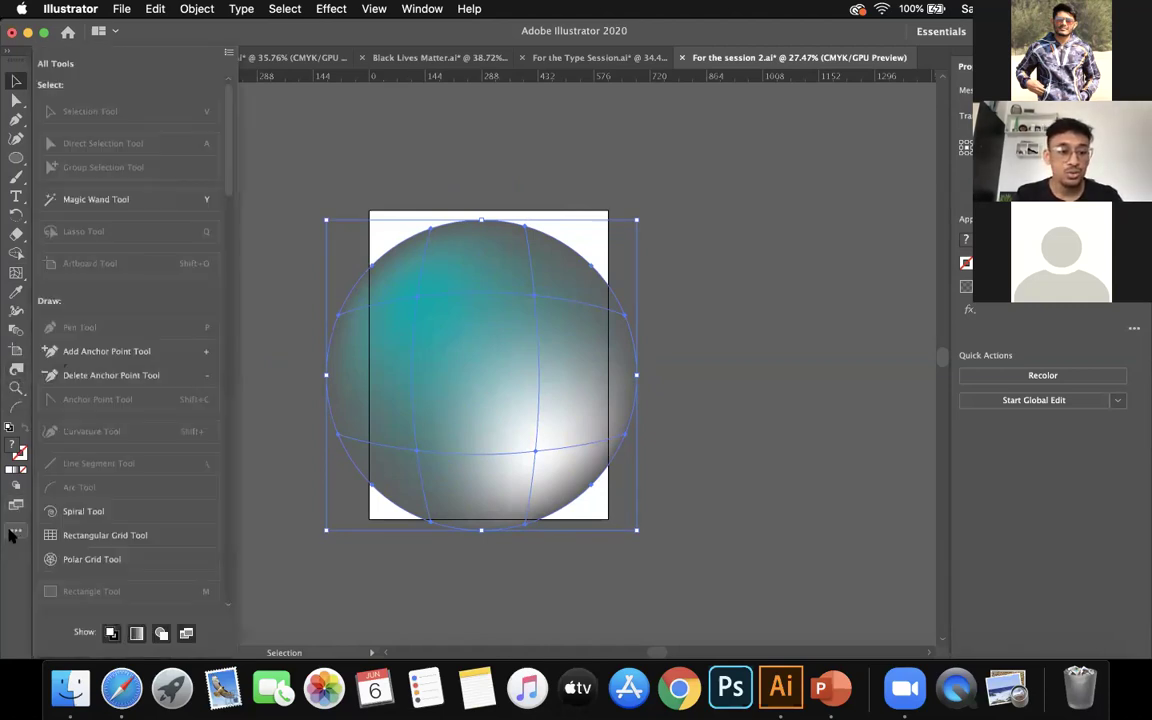
scroll(108, 470, "down", 10)
scroll(110, 473, "up", 10)
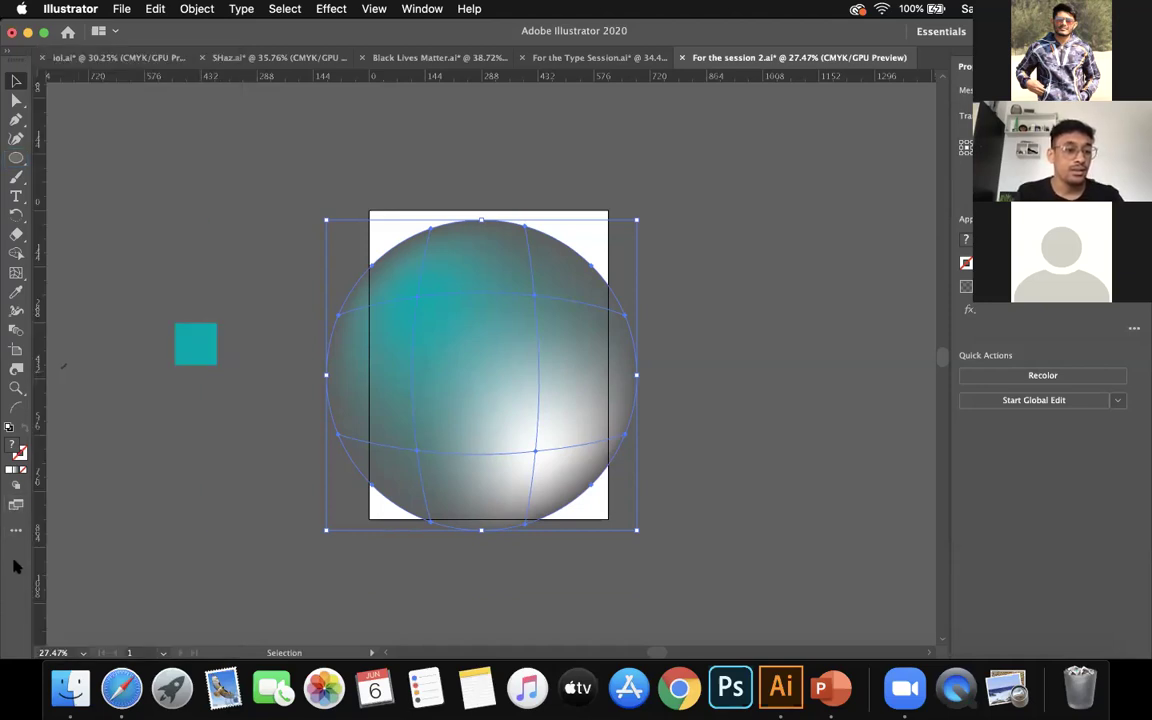
double_click(16, 371)
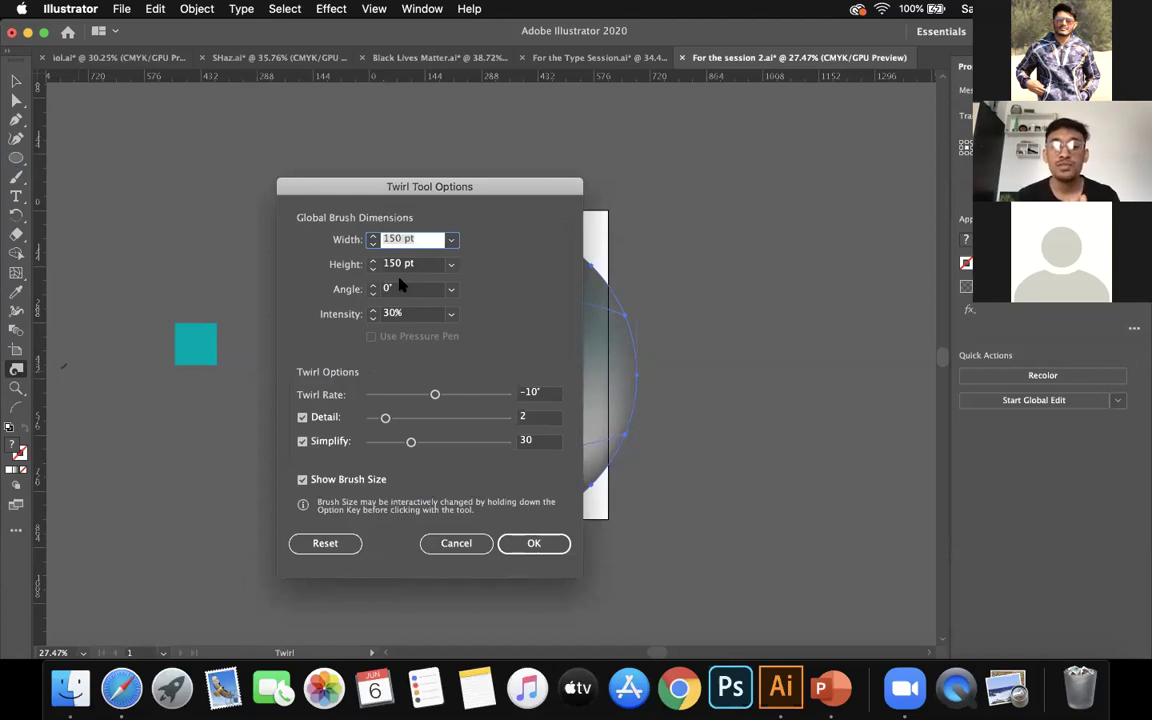
left_click(451, 314)
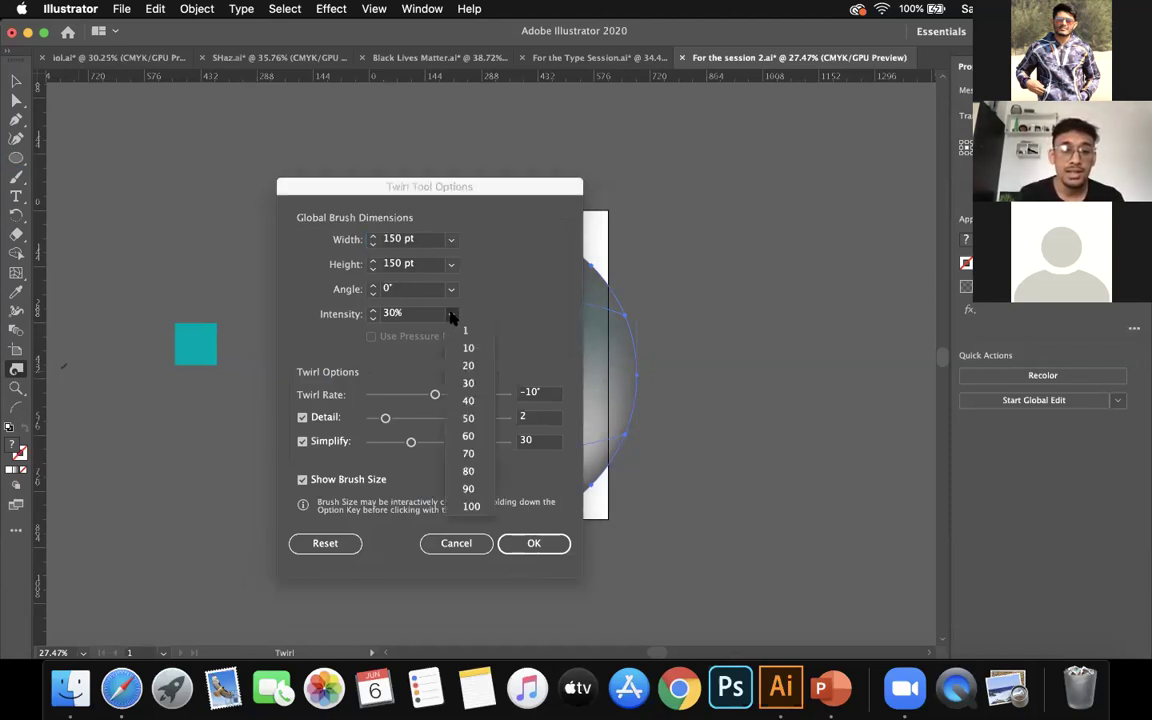
left_click(468, 384)
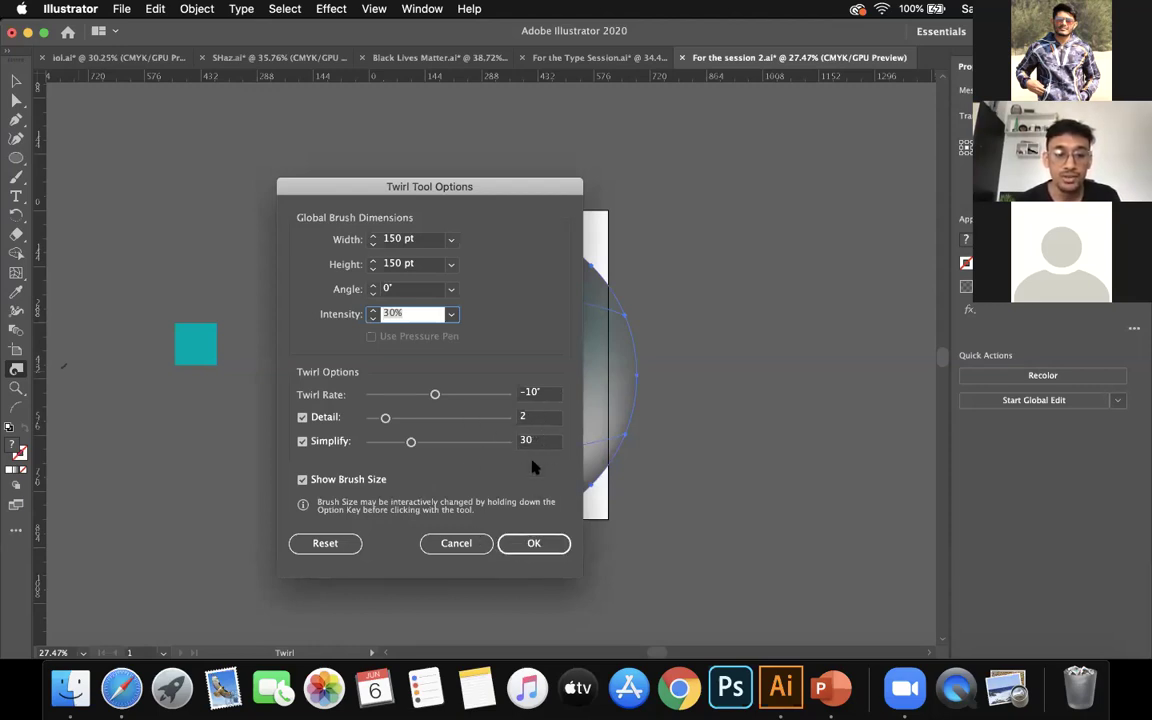
left_click(527, 541)
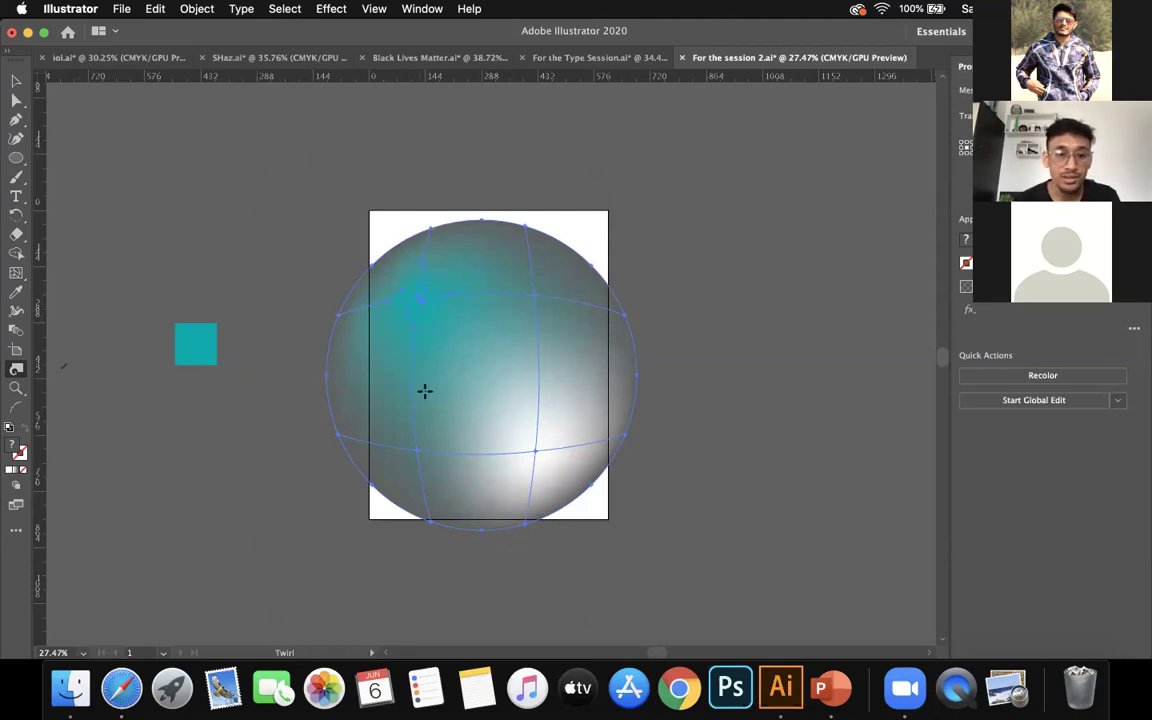
Twirl the circle's gradient mesh at its inner points and along the lines between them, and check the result in presentation mode
left_click(416, 453)
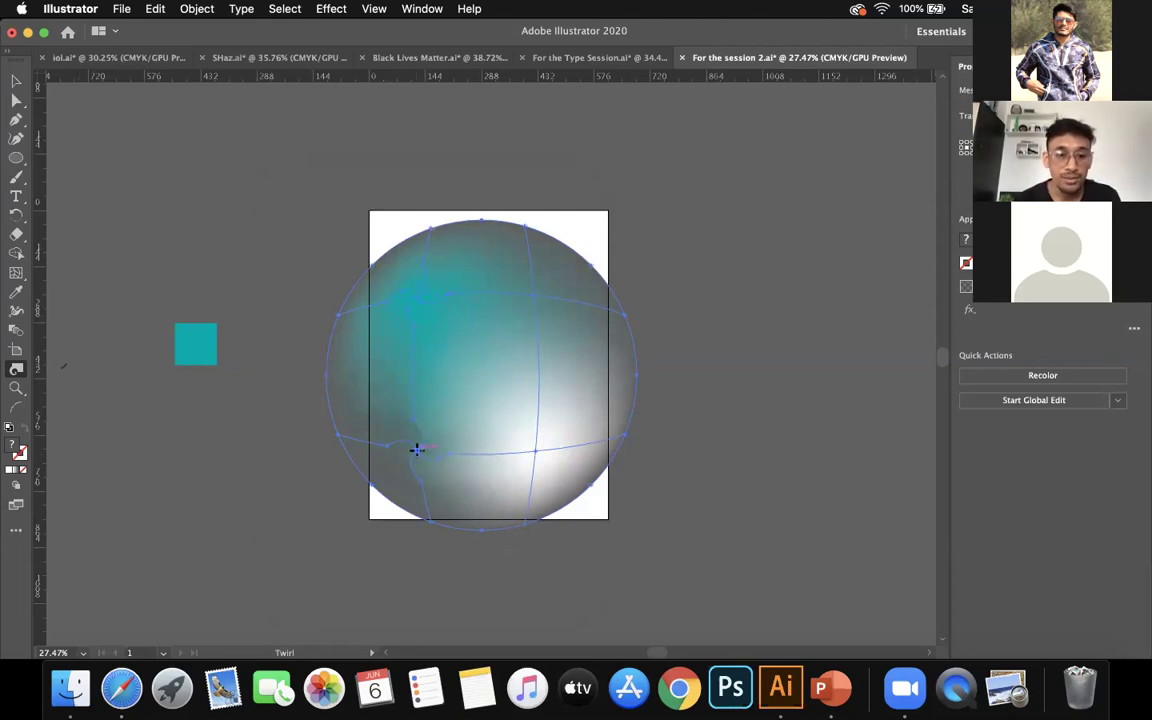
left_click(535, 450)
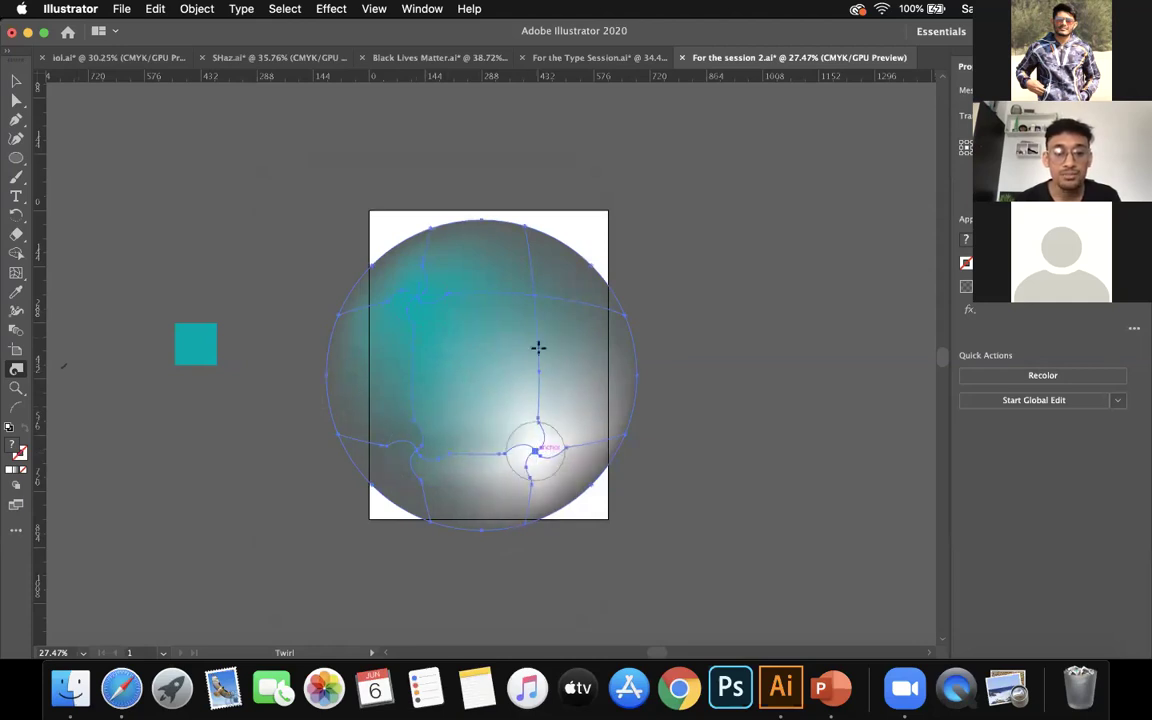
left_click(537, 296)
left_click(543, 381)
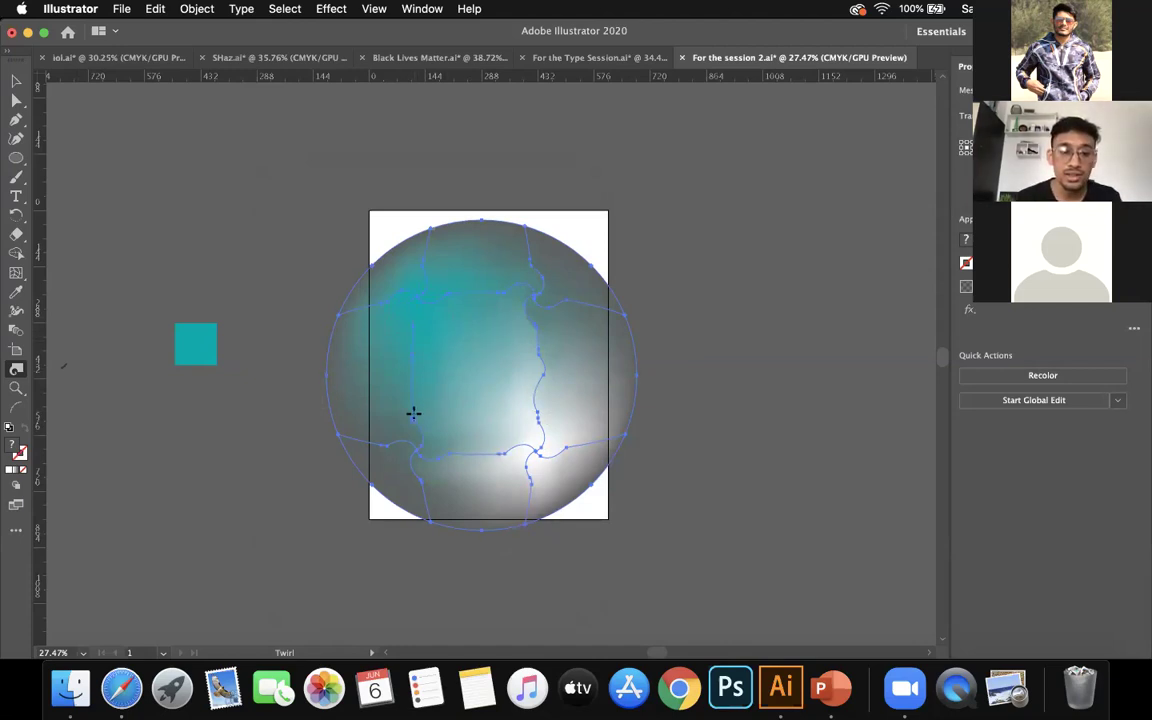
left_click(468, 447)
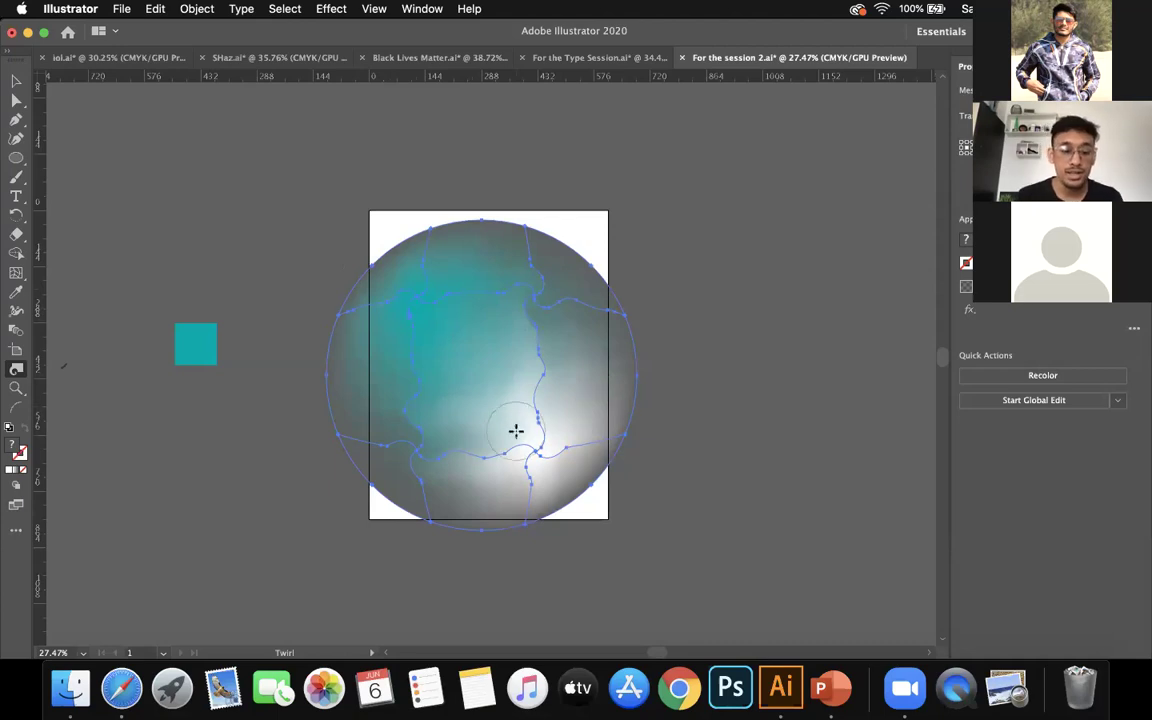
key("shift+f")
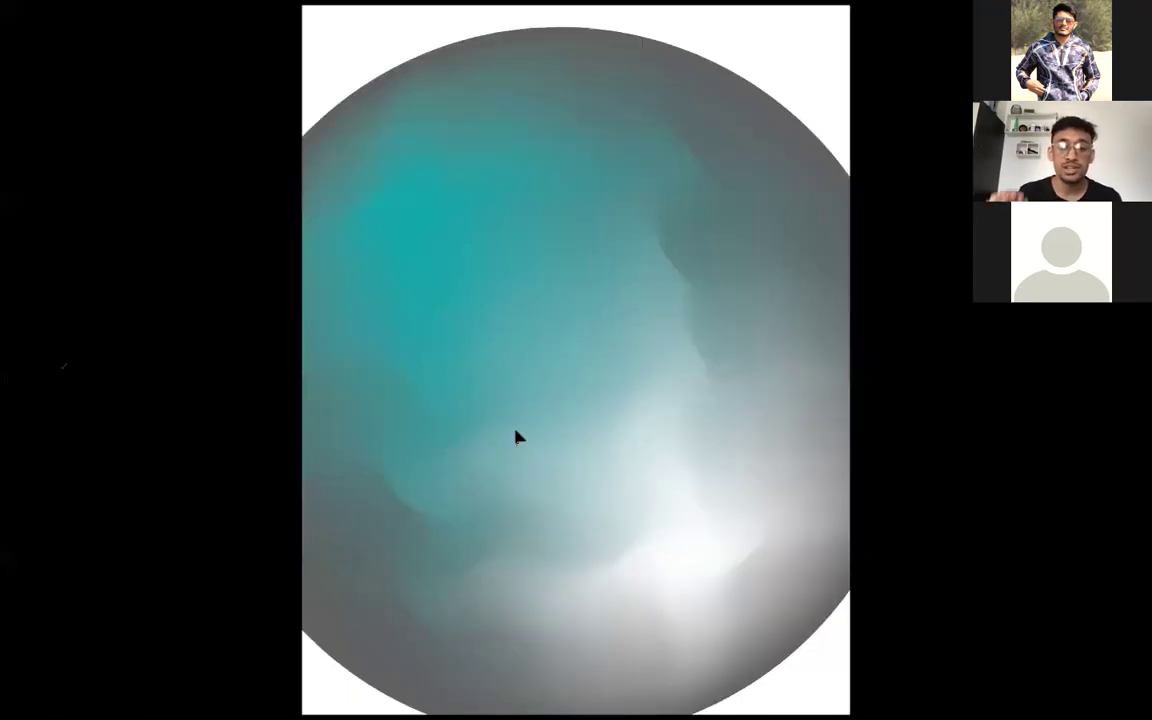
key("Escape")
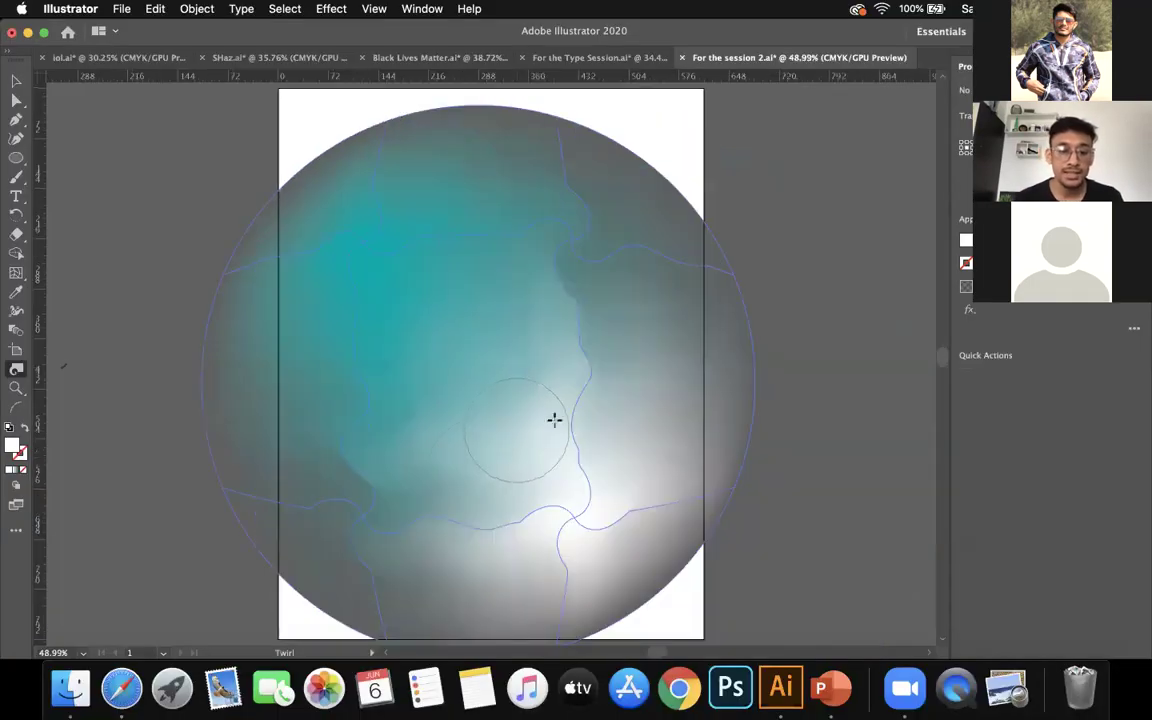
Move the mesh circle up and to the left and enlarge it proportionally until it covers the whole artboard
left_click_drag(581, 488, 586, 509)
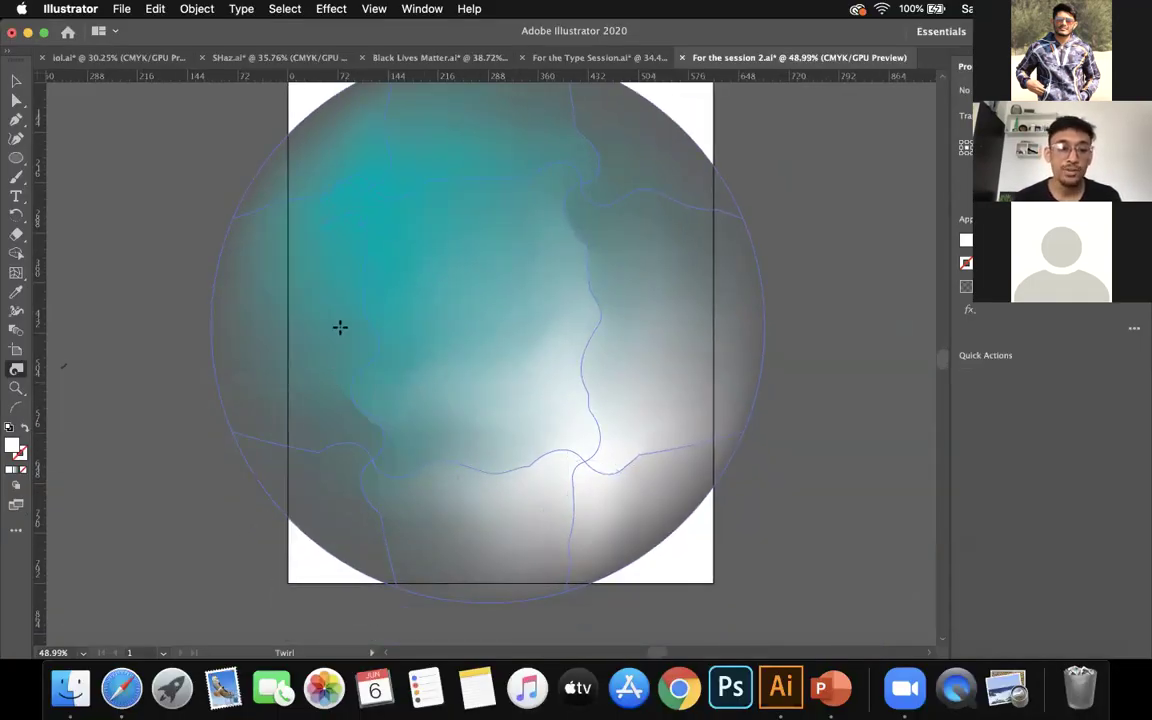
scroll(450, 316, "down", 3)
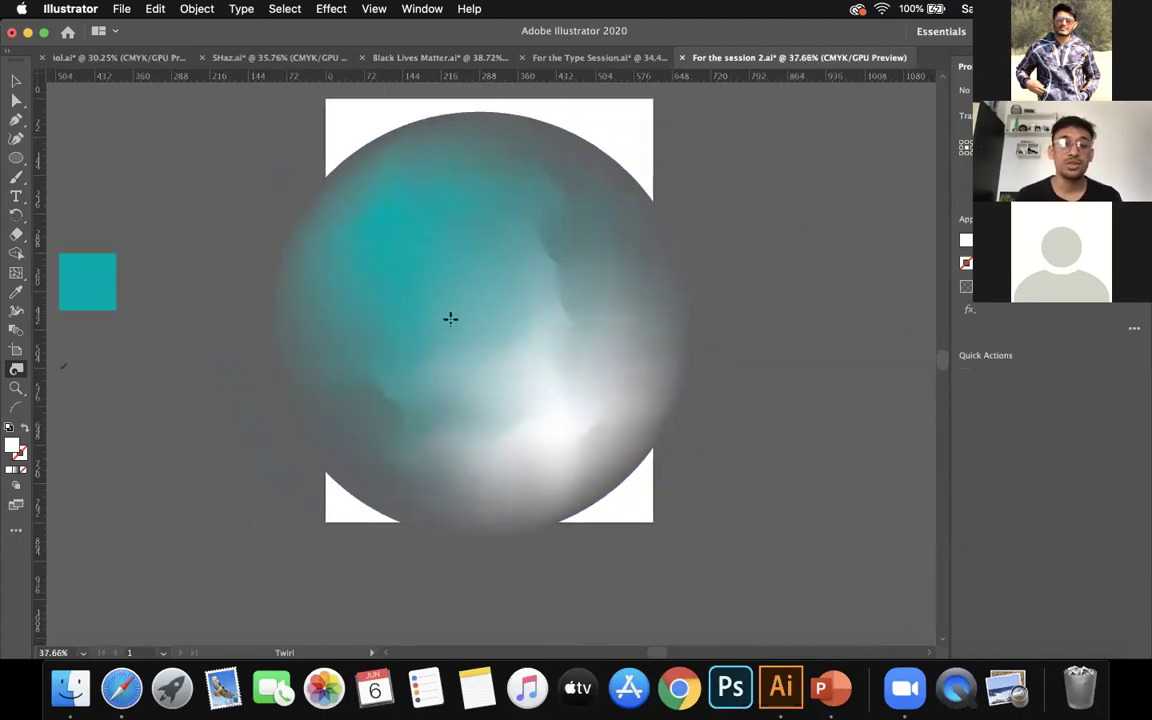
scroll(380, 280, "up", 1)
key("v")
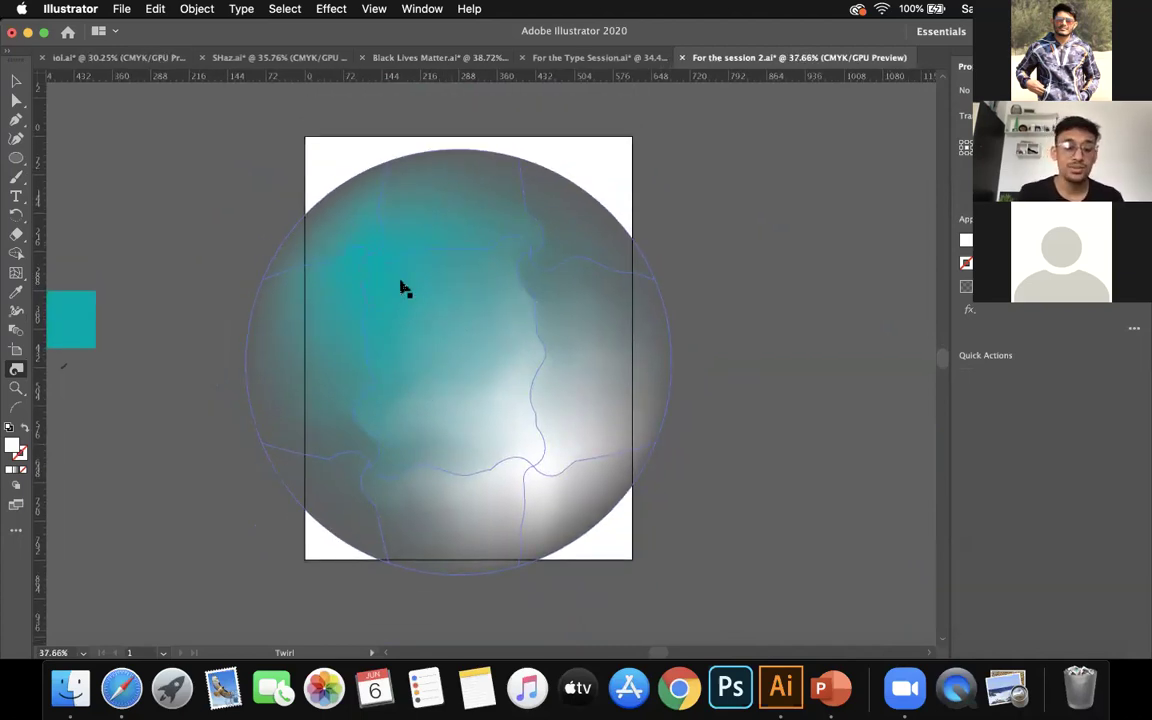
scroll(405, 290, "down", 1)
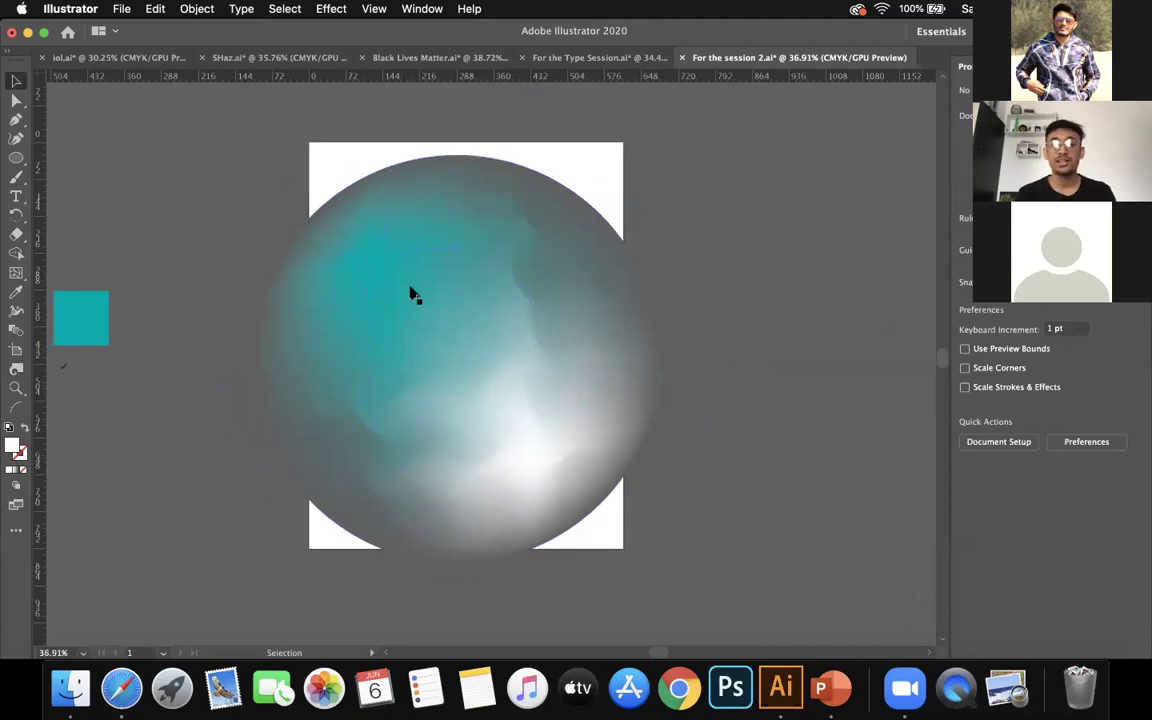
left_click(411, 293)
left_click_drag(413, 286, 384, 224)
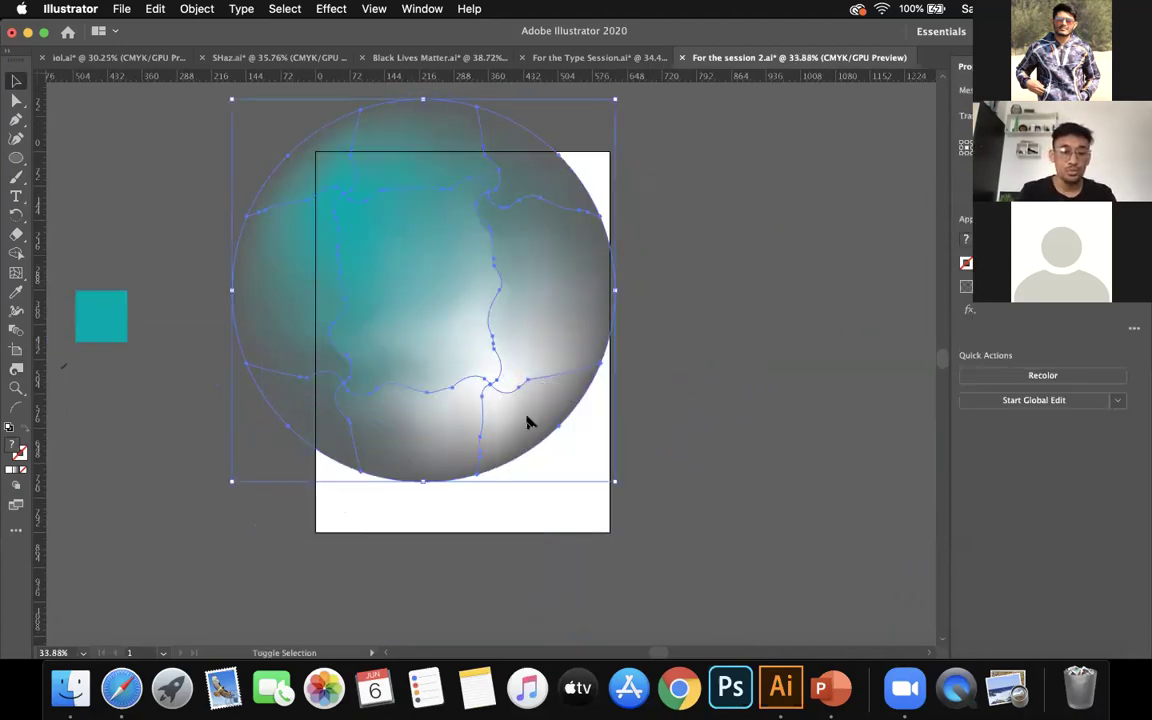
left_click_drag(615, 482, 709, 617)
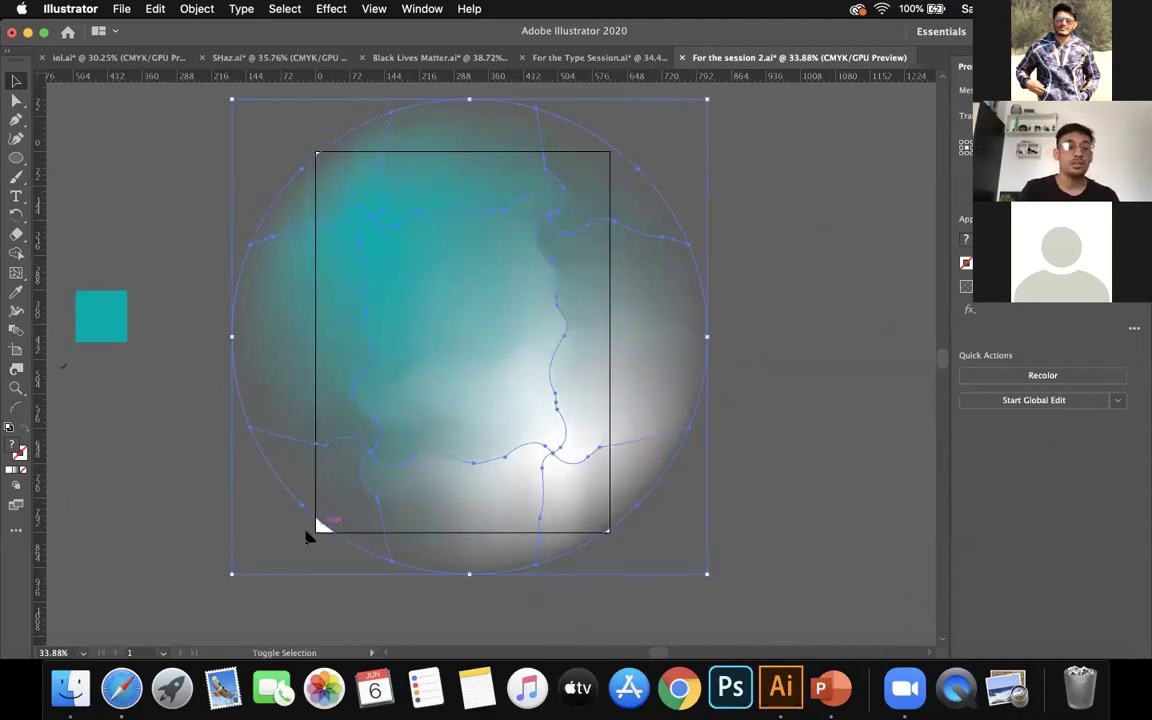
left_click_drag(232, 573, 214, 589)
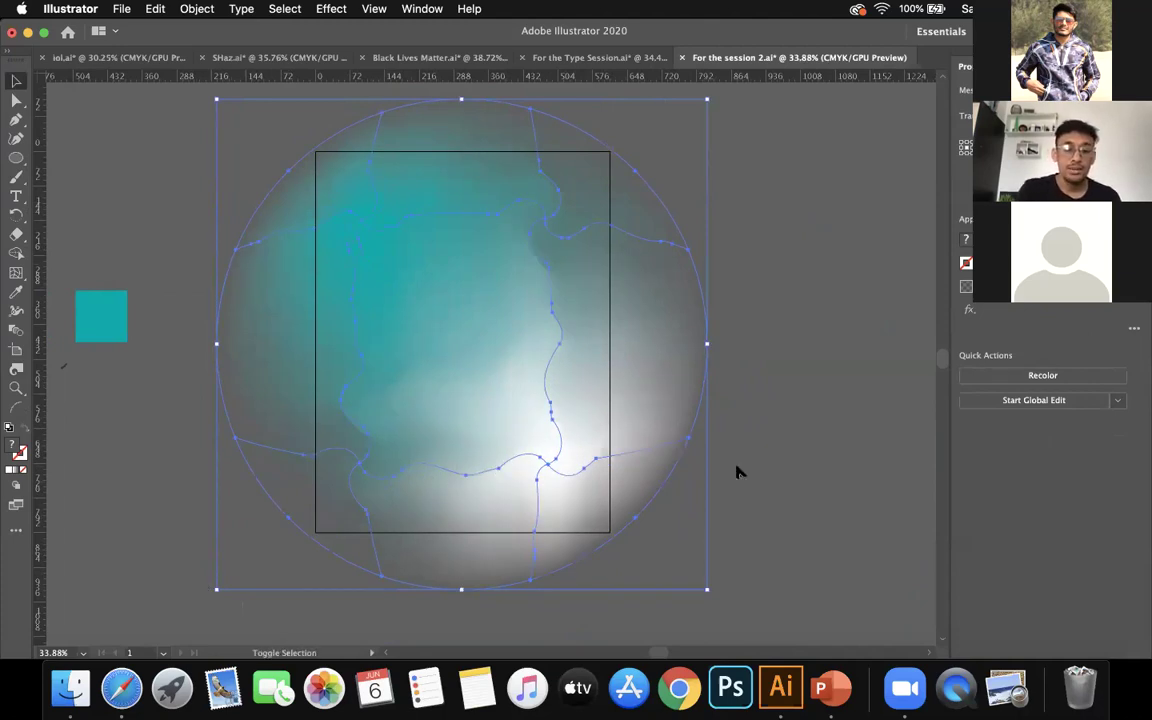
Preview the poster background in presentation mode, inspect the circle's mesh, and leave it deselected
key("shift+f")
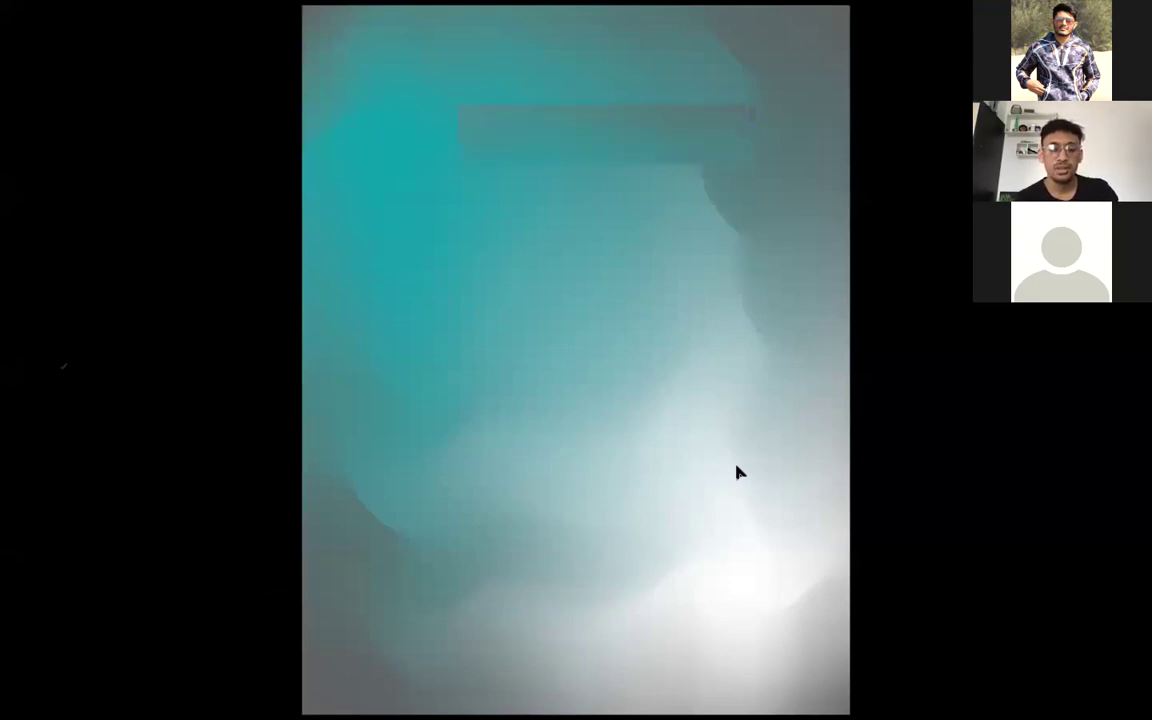
key("Escape")
key("super+minus")
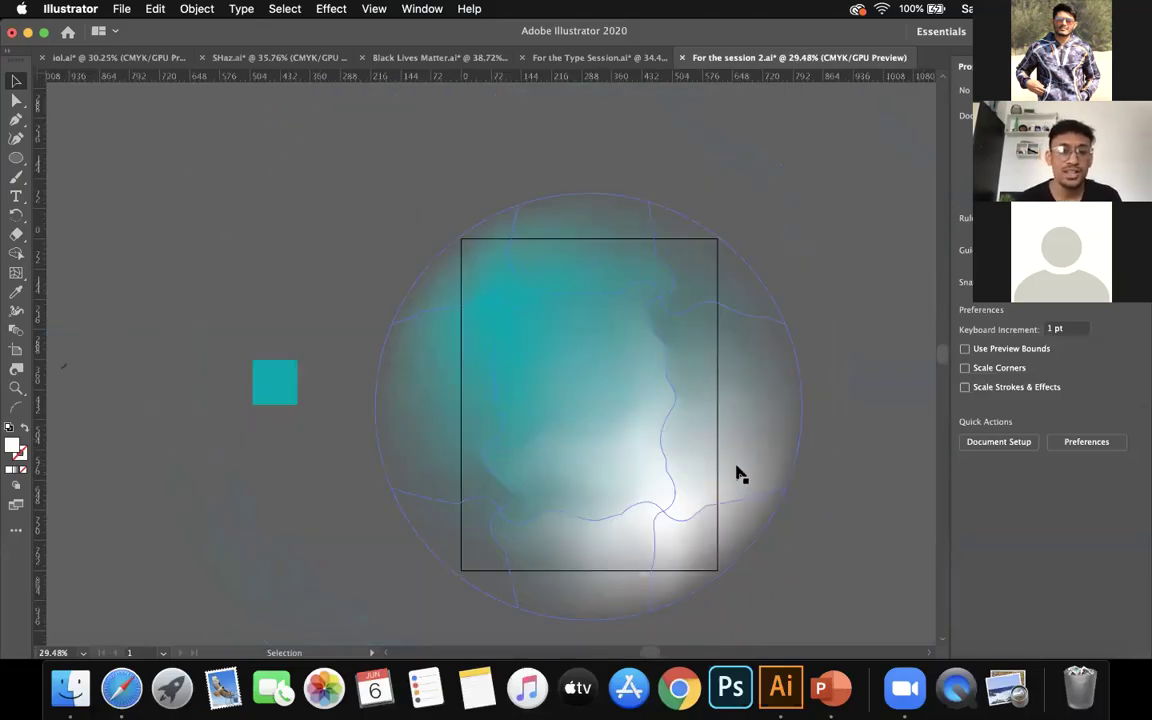
key("super+0")
left_click(757, 505)
left_click(661, 483)
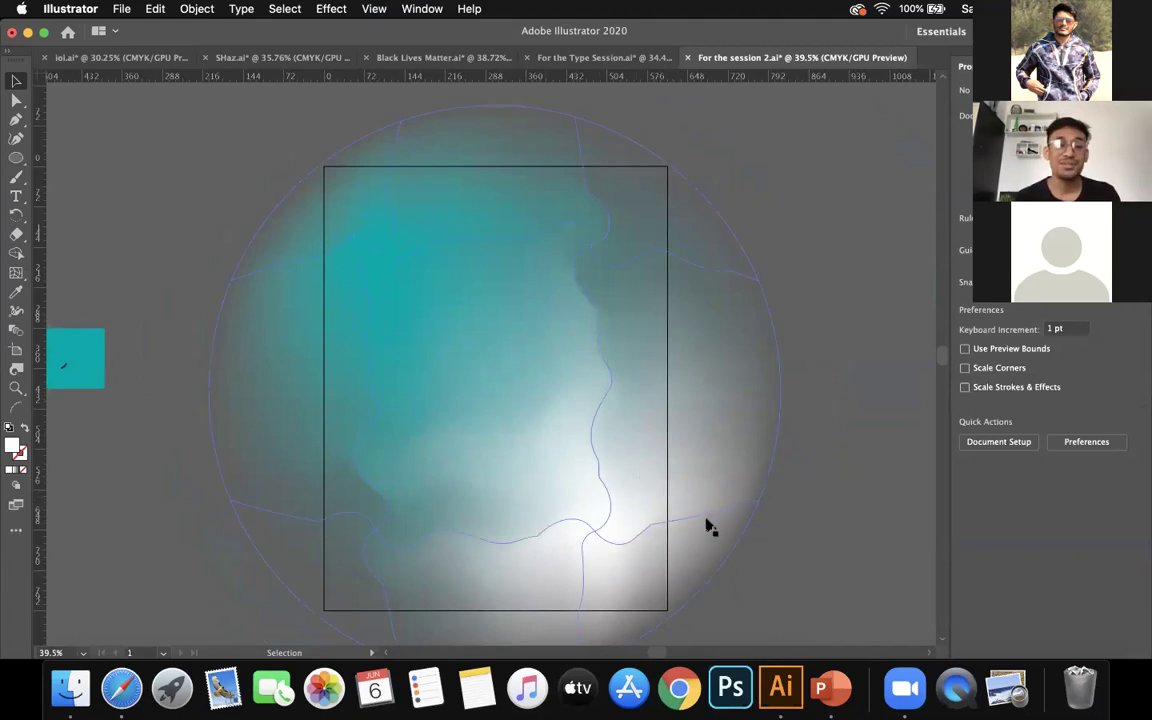
left_click(563, 483)
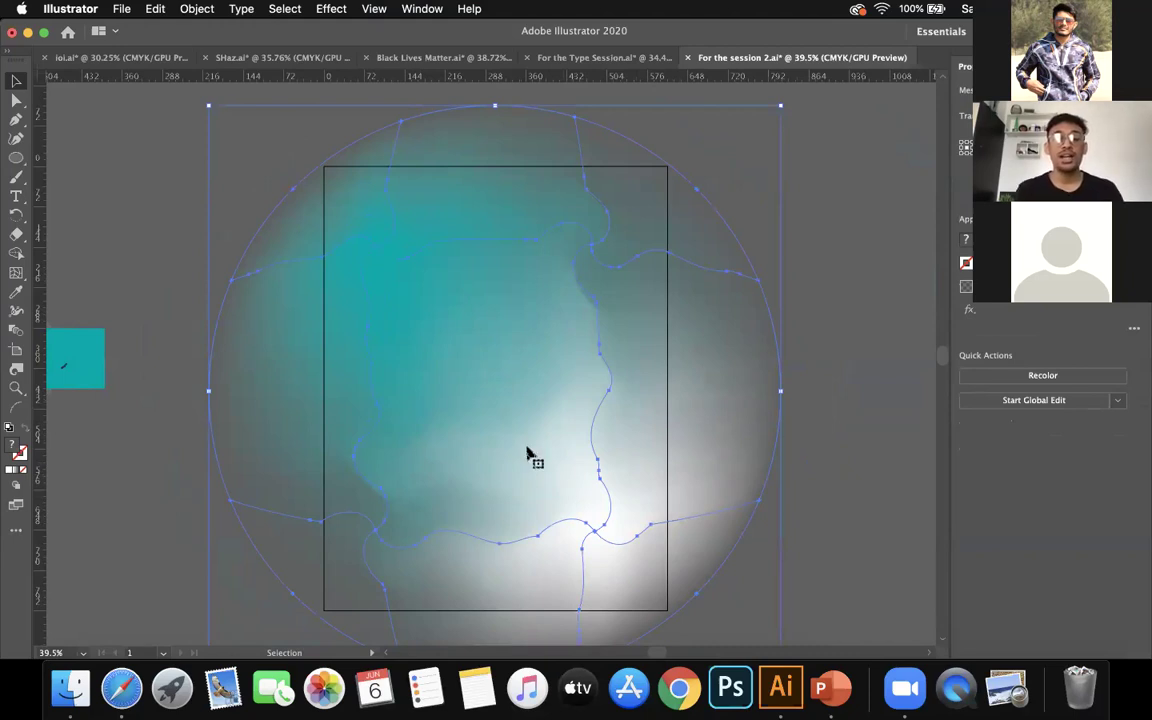
key("a")
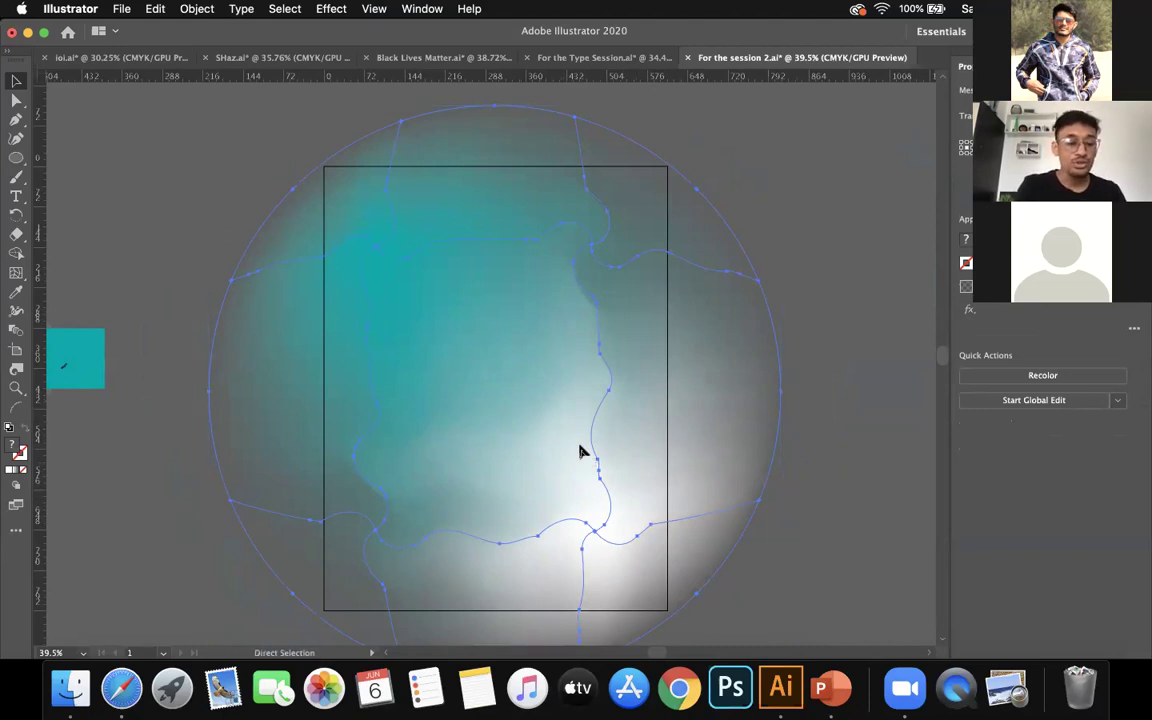
key("v")
key("super+shift+a")
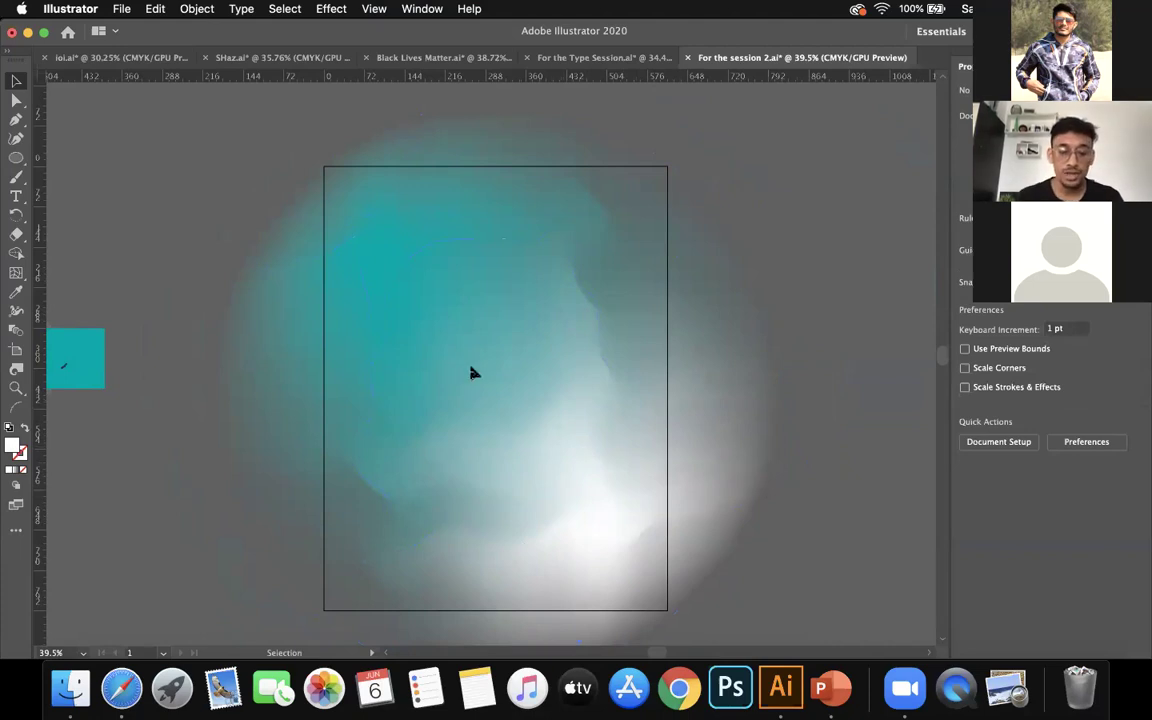
Create a text area about three quarters of the artboard's width in its upper part and clear the placeholder text
key("t")
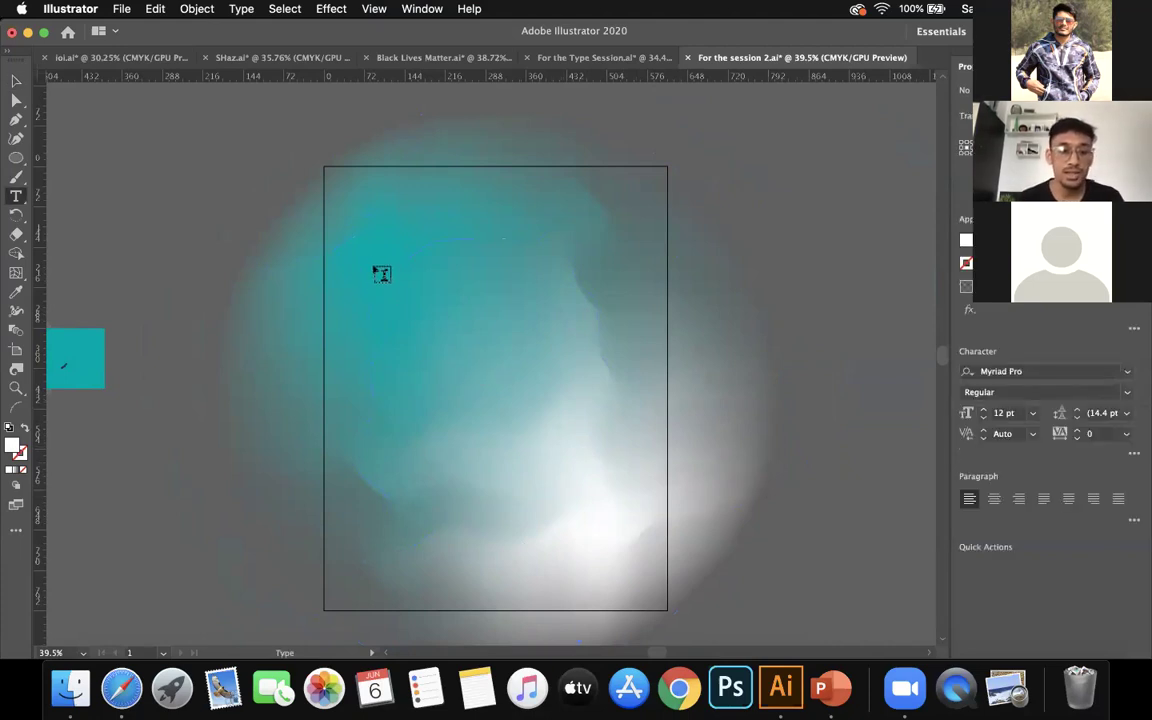
left_click_drag(370, 242, 630, 330)
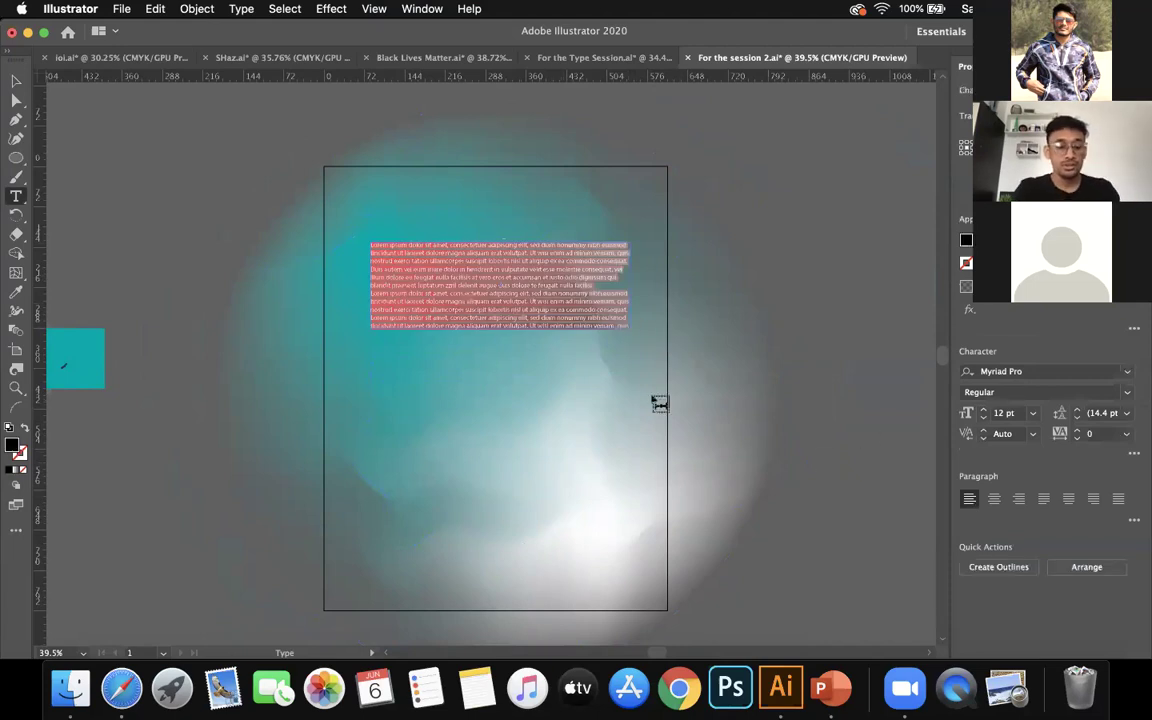
key("BackSpace")
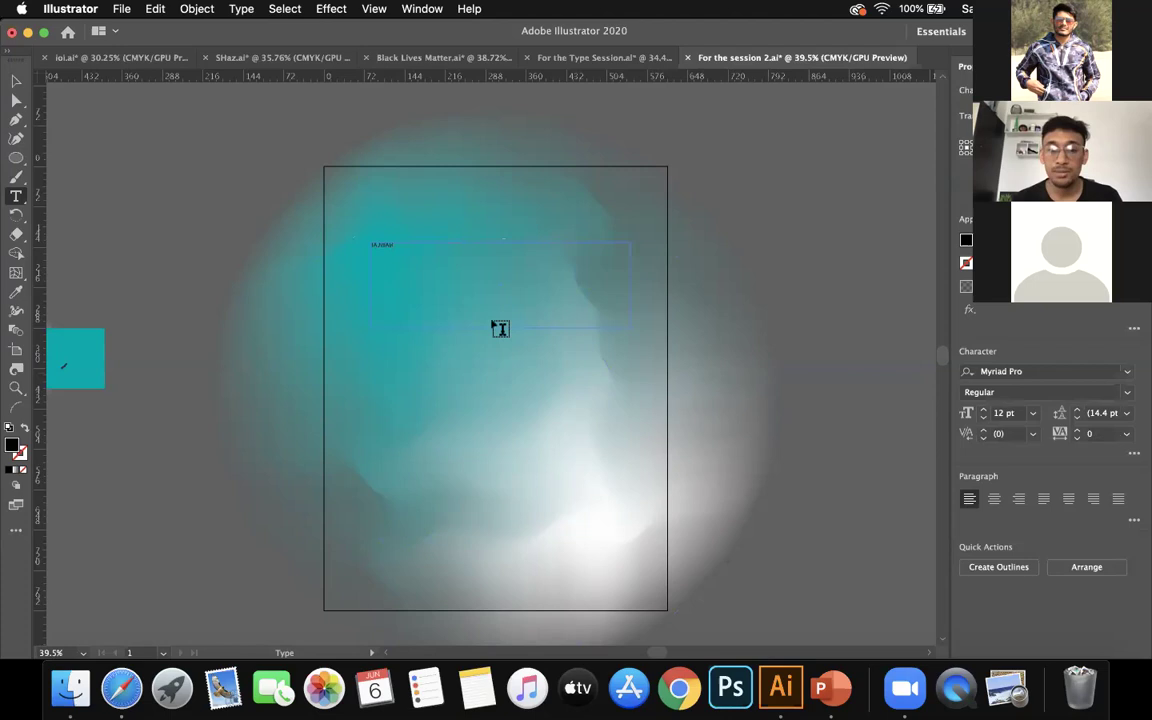
Shift the text area slightly down and to the right, and set its font to Futura Condensed ExtraBold
left_click(16, 80)
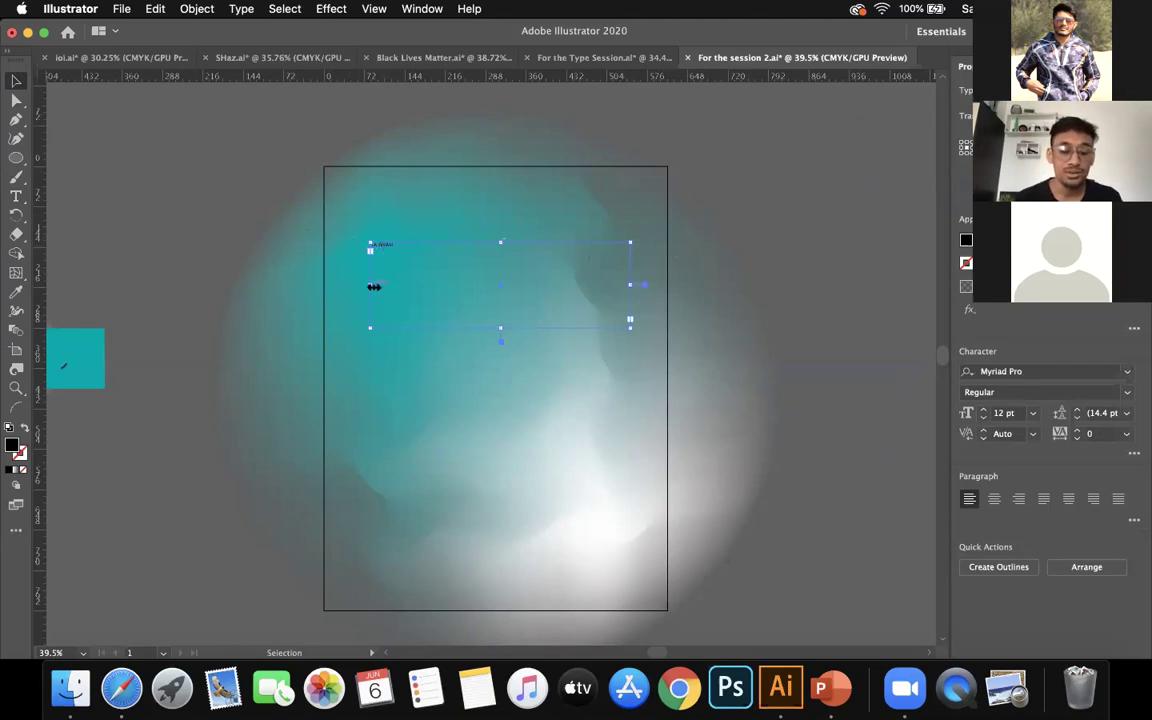
left_click_drag(383, 245, 410, 258)
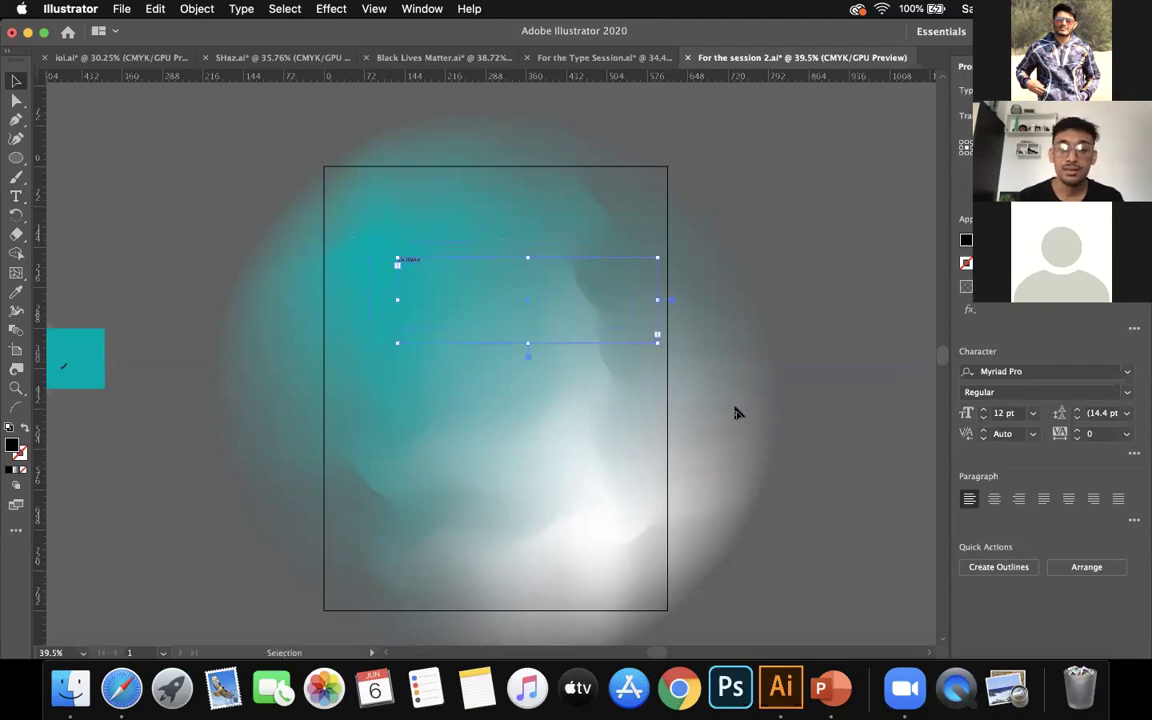
left_click(1128, 372)
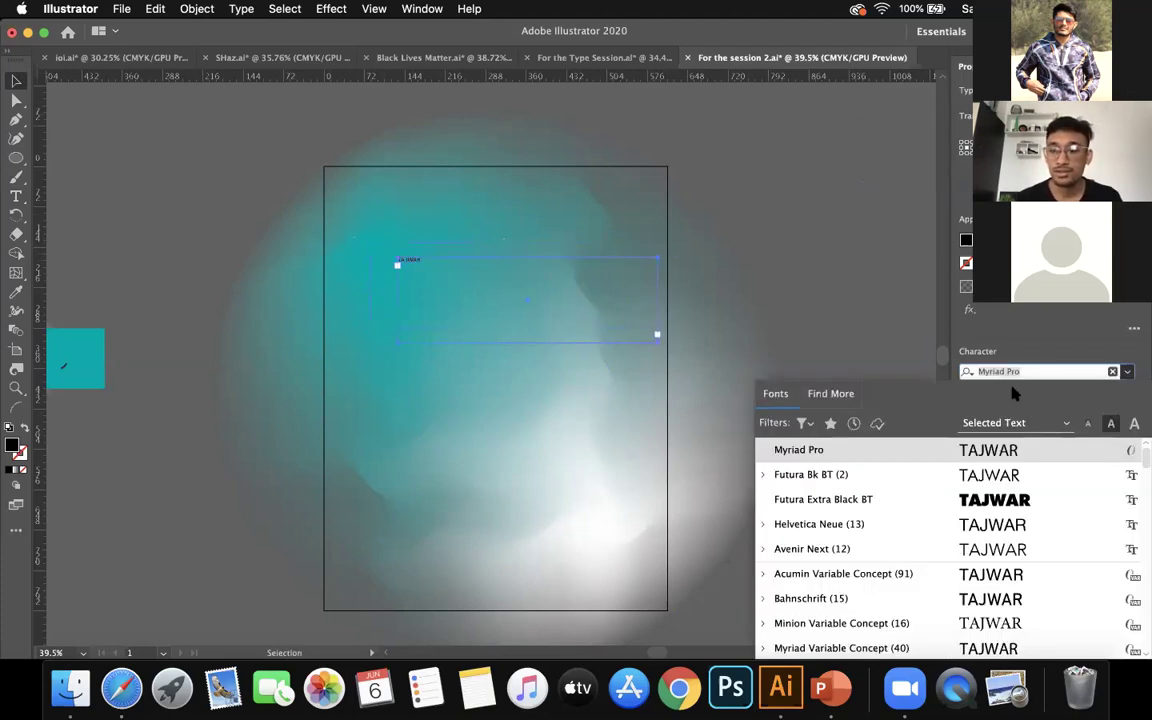
type("fulu")
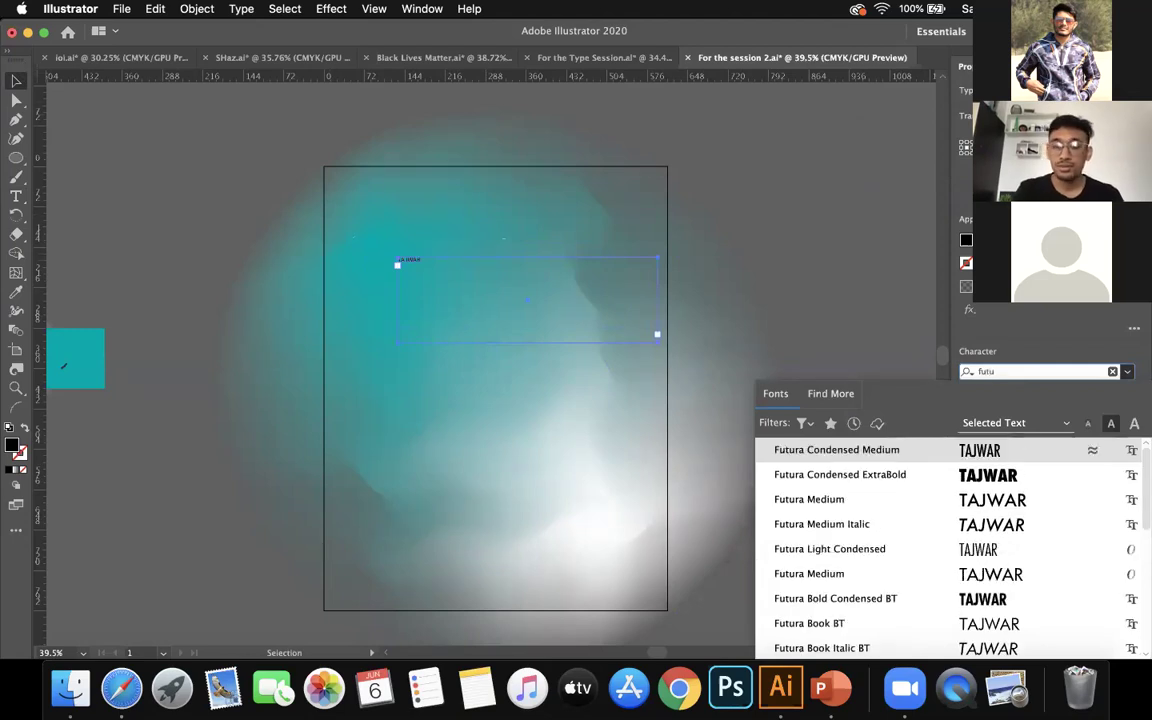
type("ra")
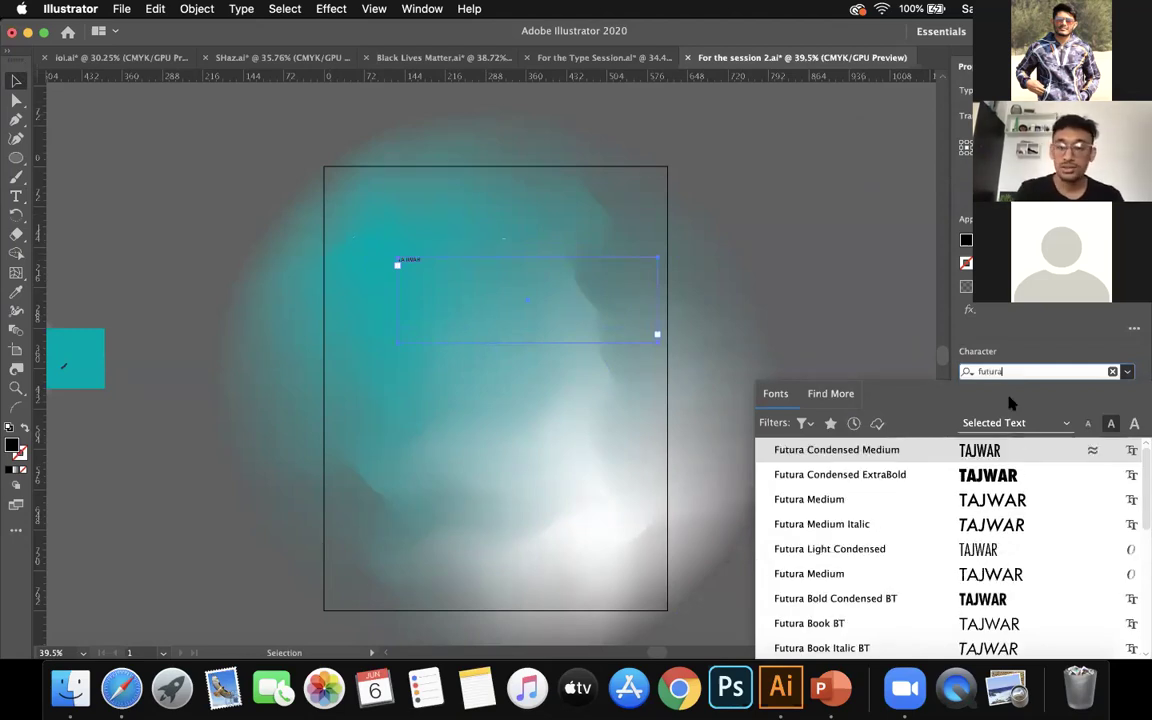
left_click(966, 480)
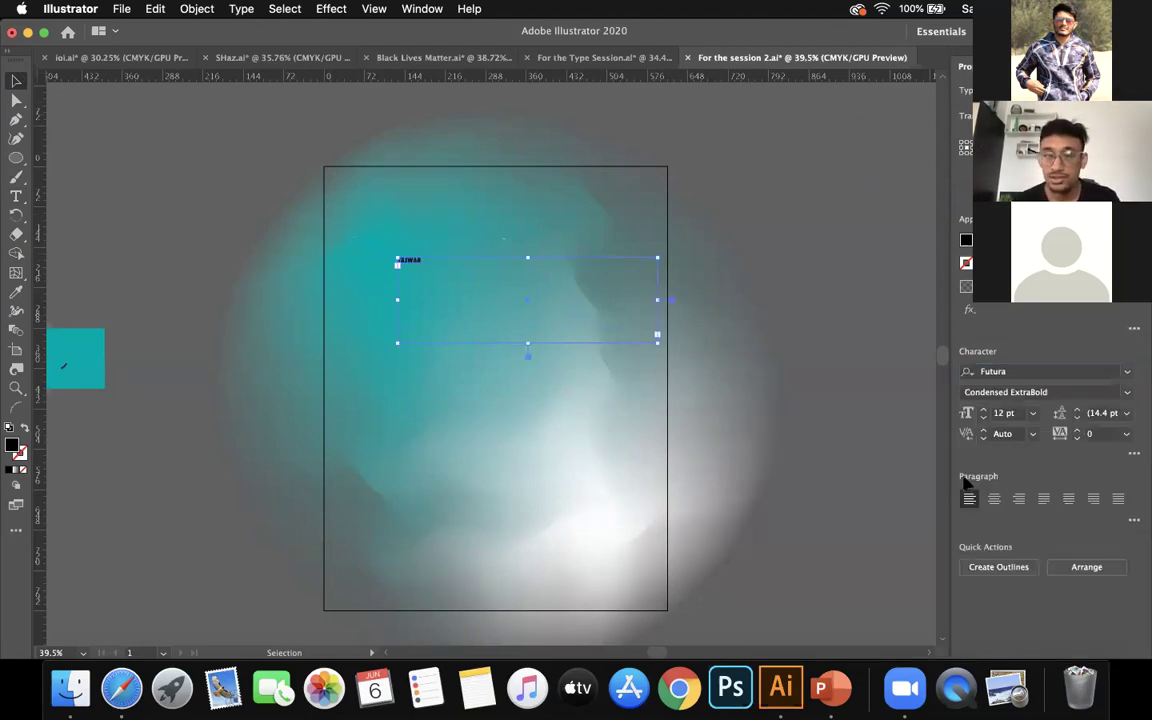
Set the title's font size to 150 pt, then widen its text area and centre it across the artboard's width
left_click(998, 413)
type("50")
key("Return")
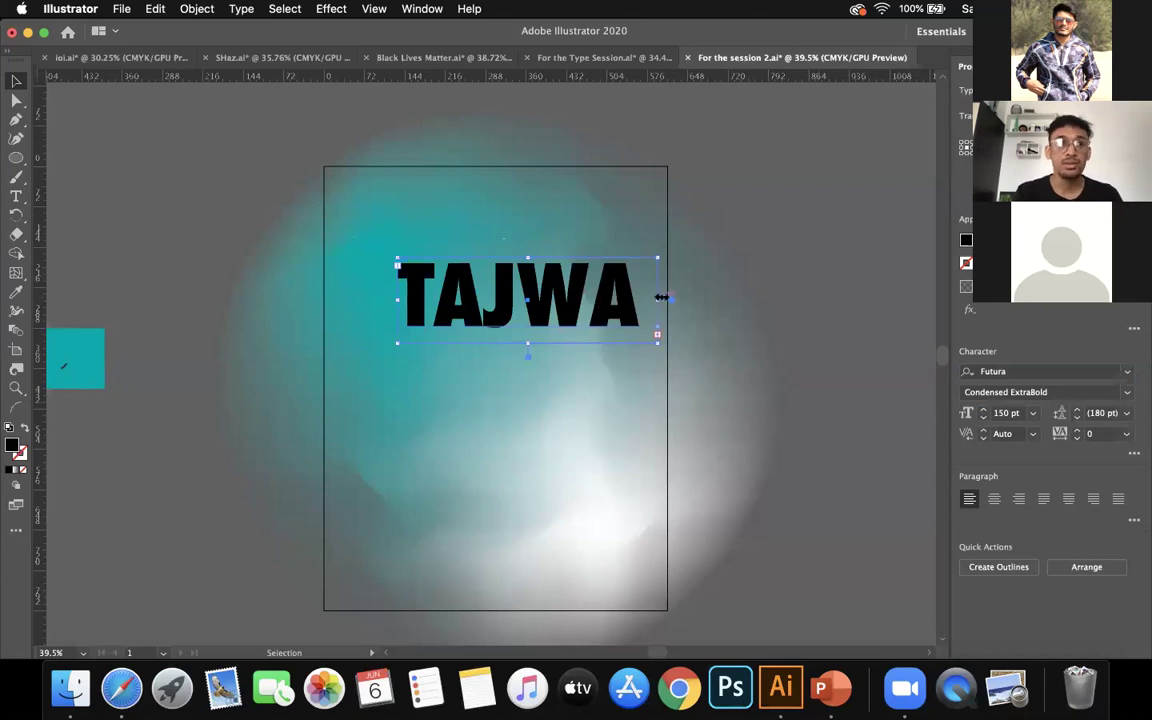
left_click_drag(730, 301, 700, 302)
left_click_drag(545, 300, 491, 303)
Replace the title with the five-letter first name in capitals, centre-align it, and select the text area
key("t")
double_click(489, 300)
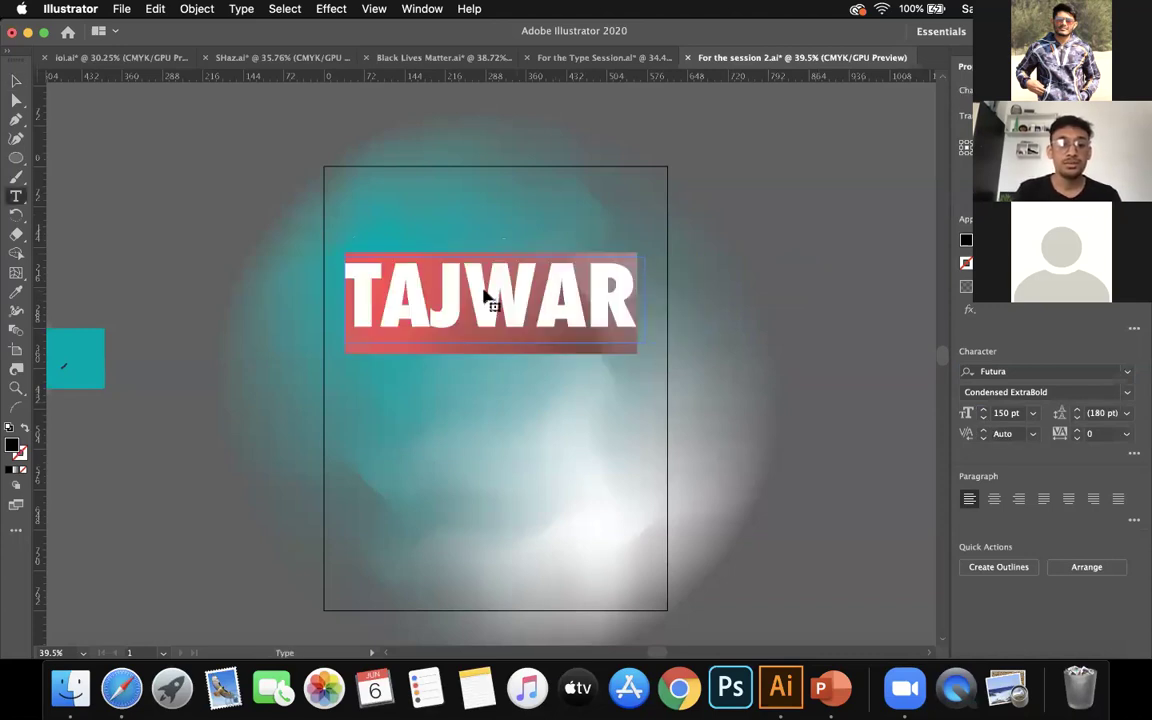
type("TUSAR")
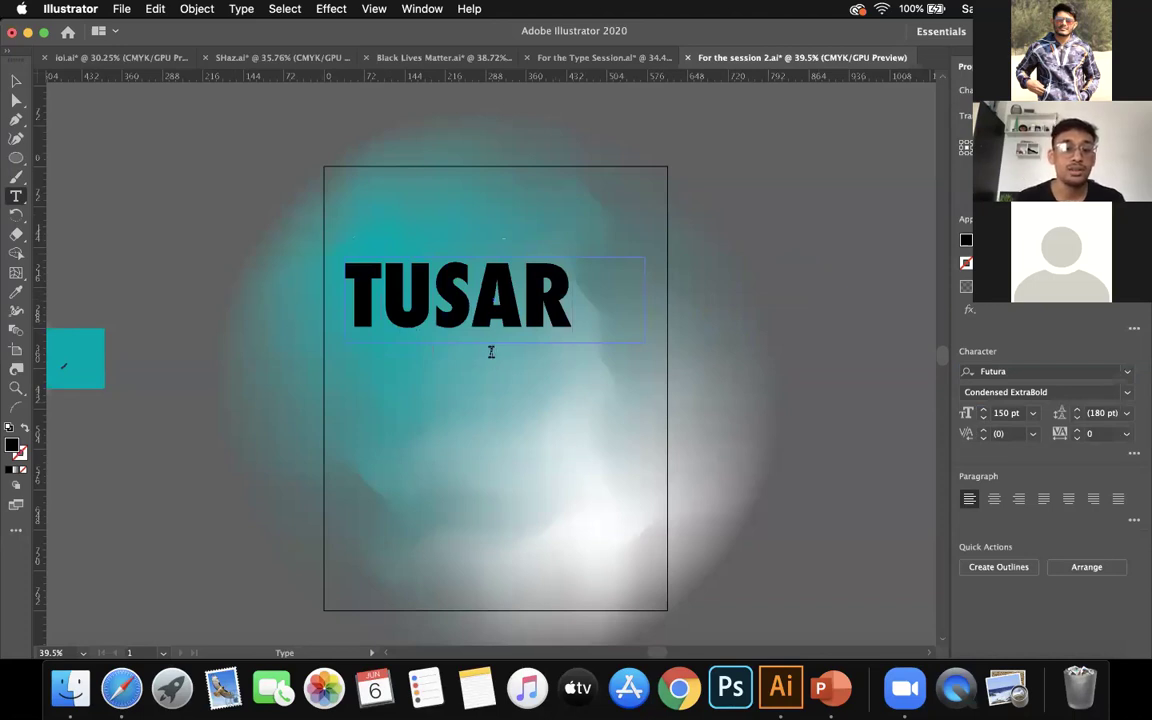
left_click(994, 499)
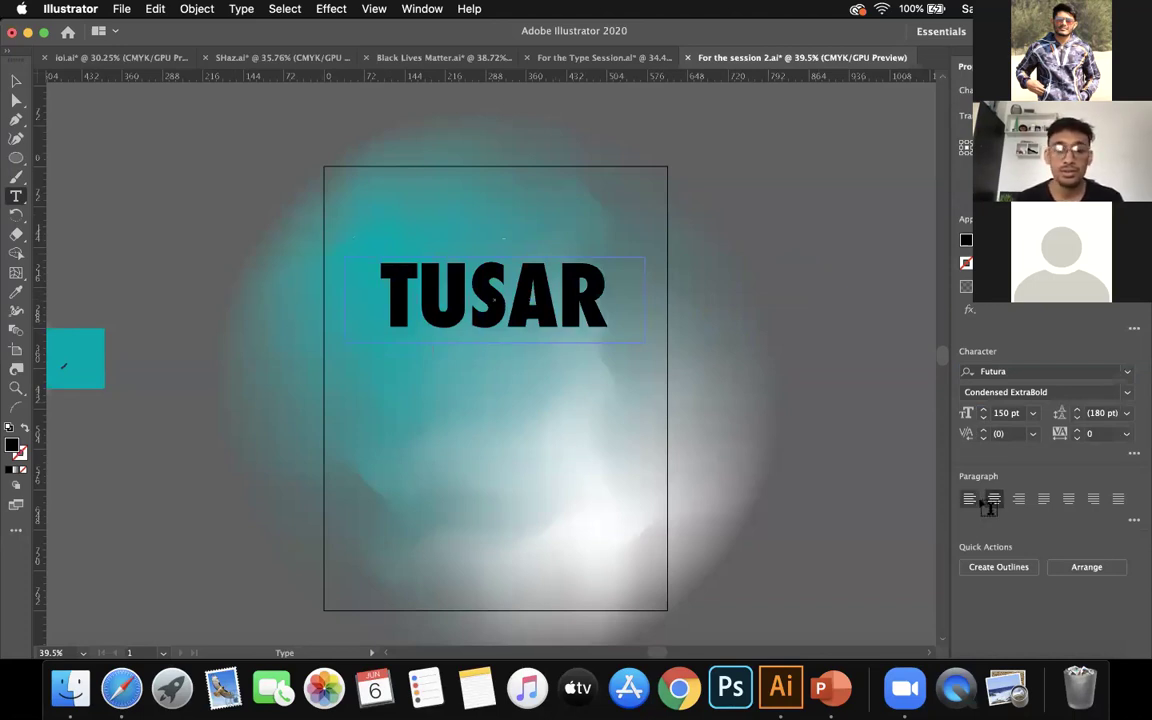
type("v")
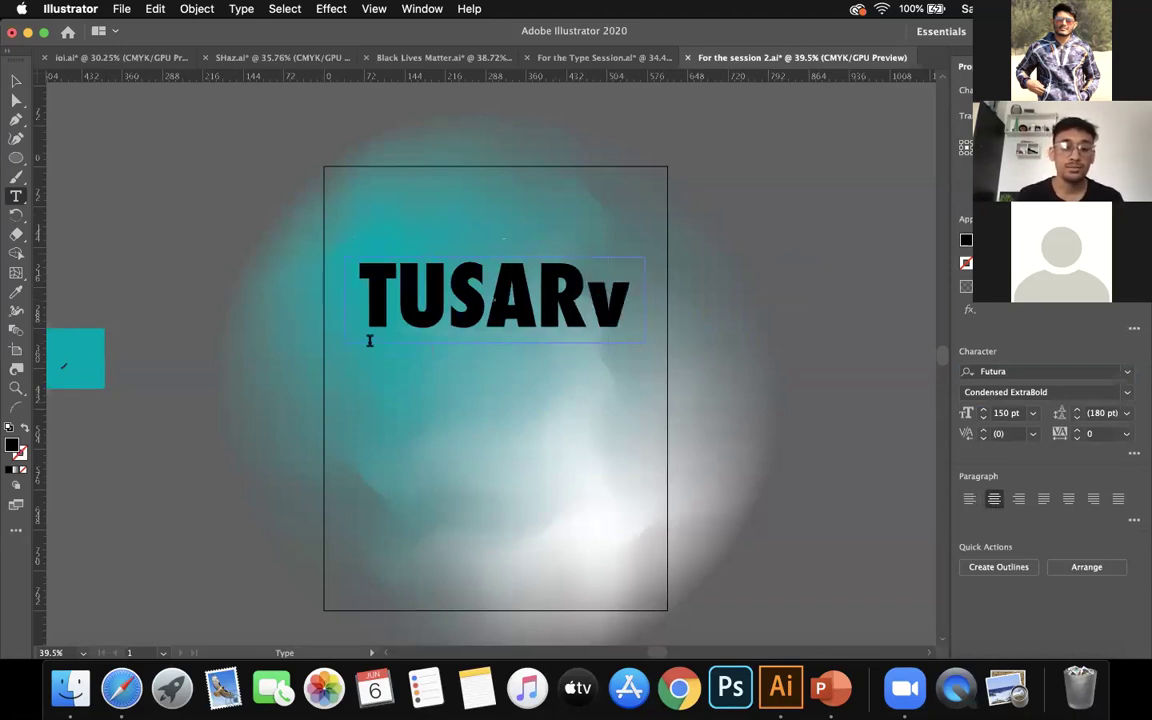
key("BackSpace")
key("Escape")
left_click(349, 376)
left_click(410, 318)
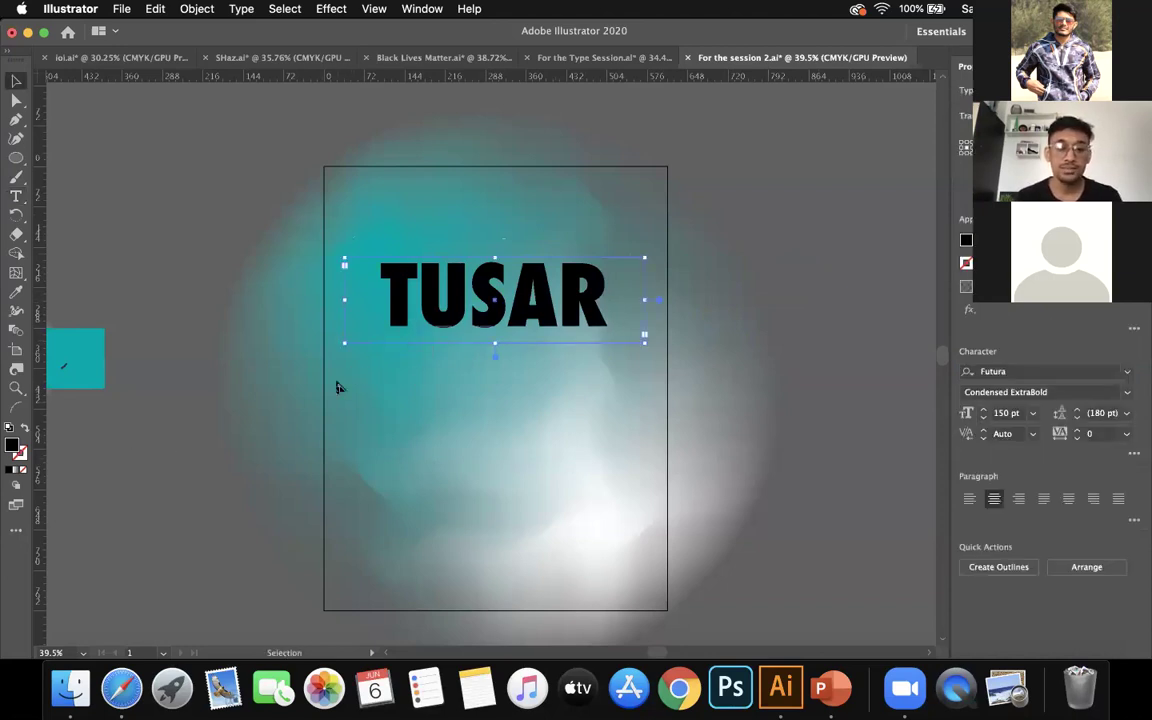
Change the title's fill colour to white, ffffff
double_click(12, 446)
type("ffffff")
left_click_drag(347, 334, 301, 327)
left_click(686, 337)
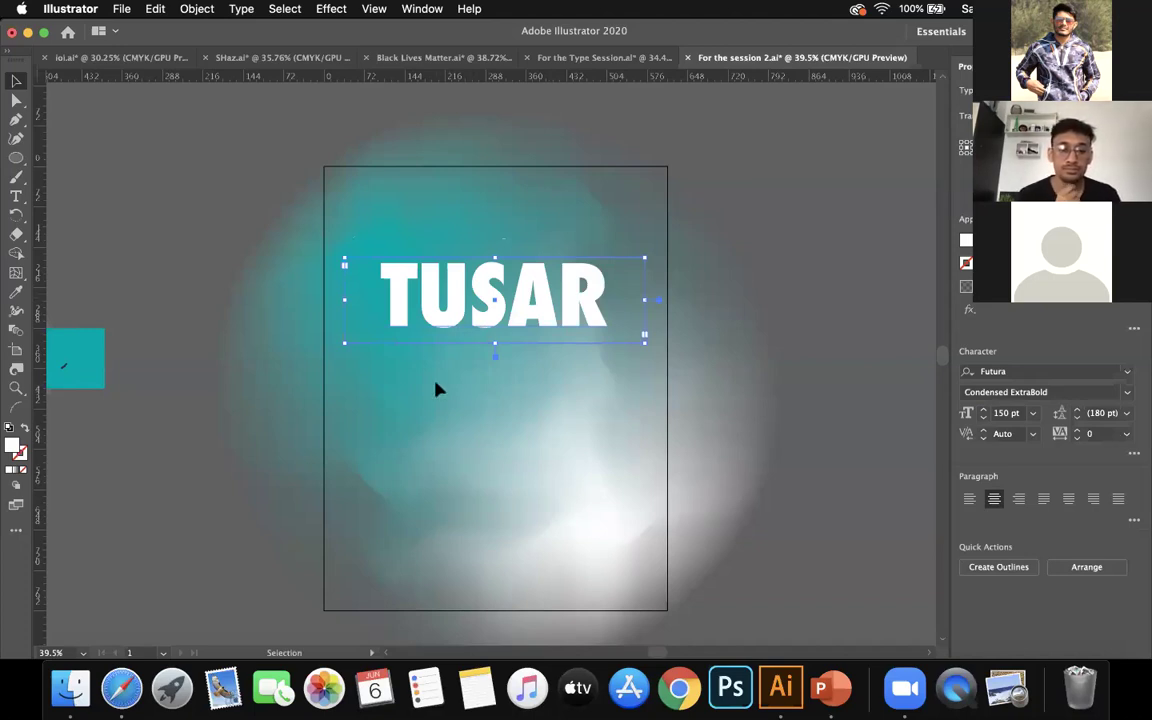
Convert the white title text to outlines and select the resulting letter group
right_click(449, 313)
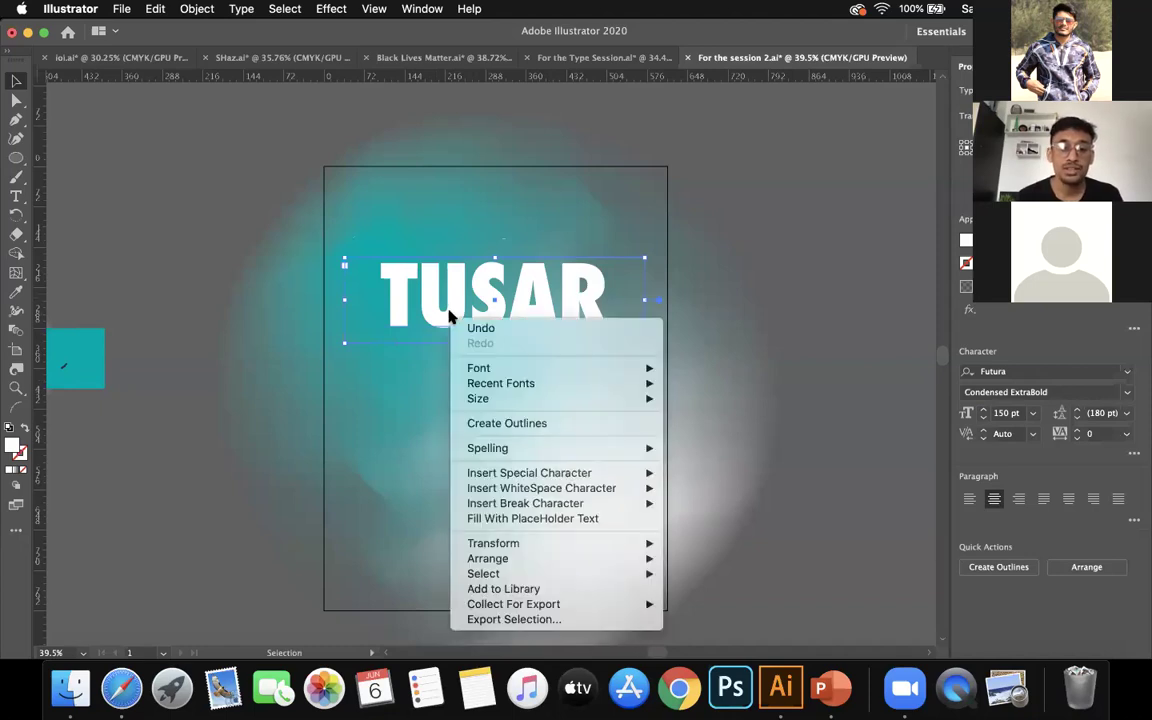
left_click(510, 424)
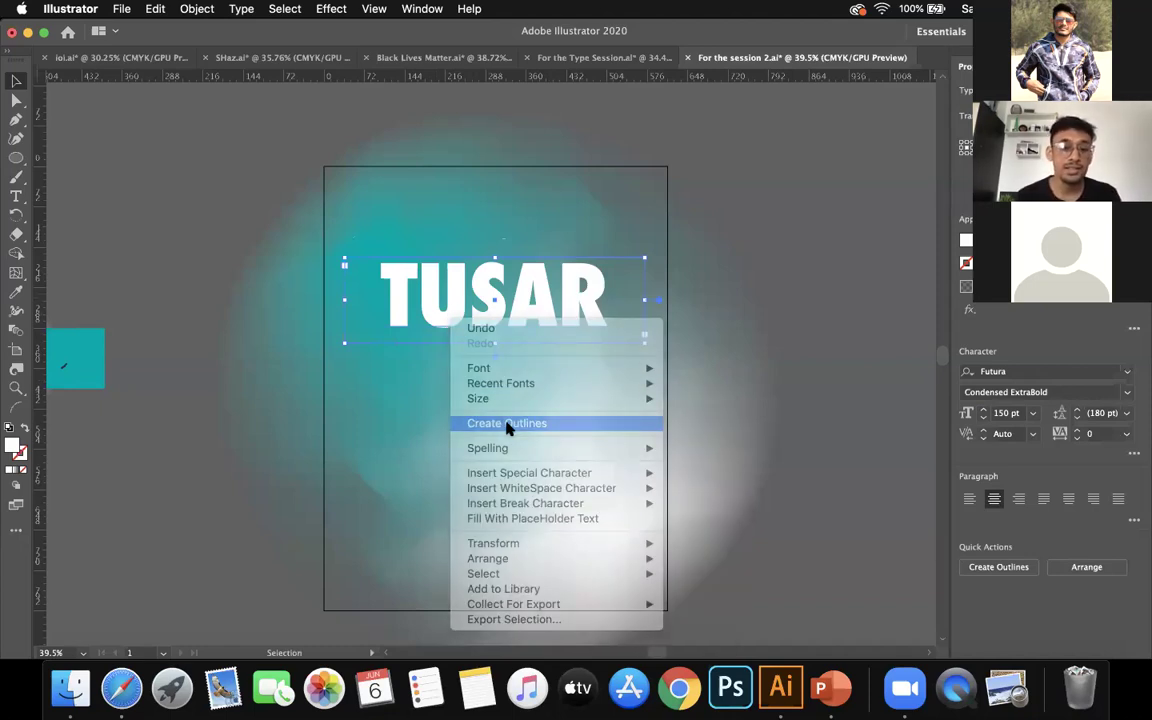
left_click(430, 387)
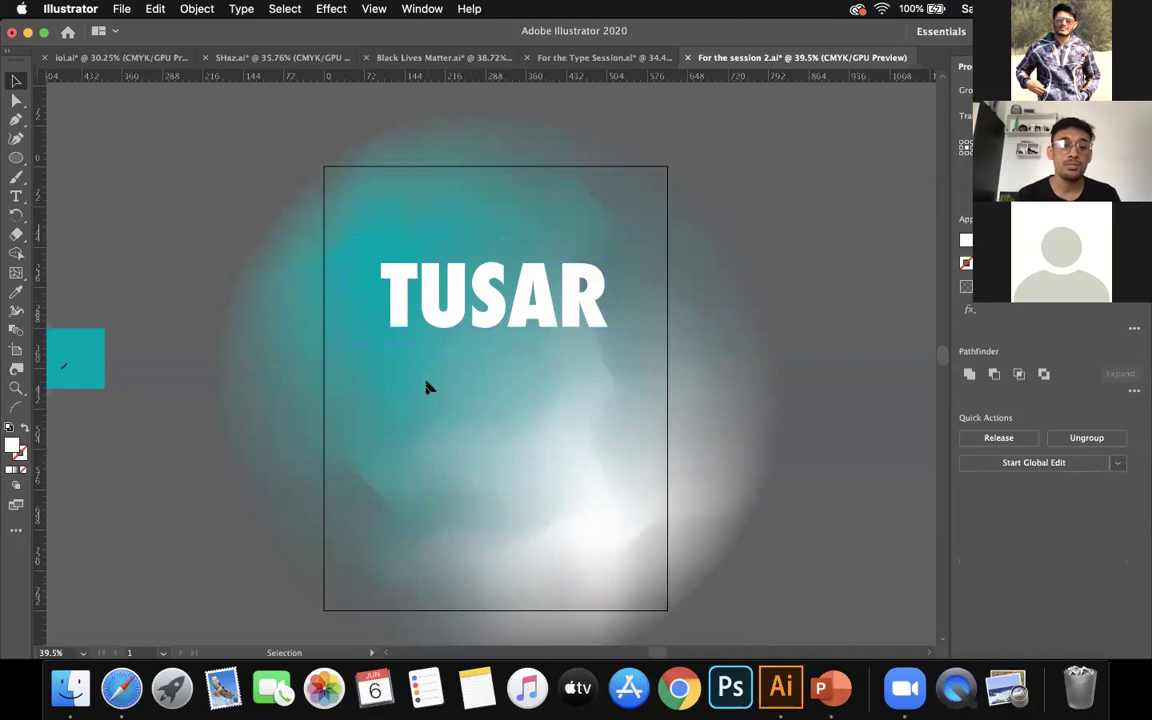
left_click(406, 322)
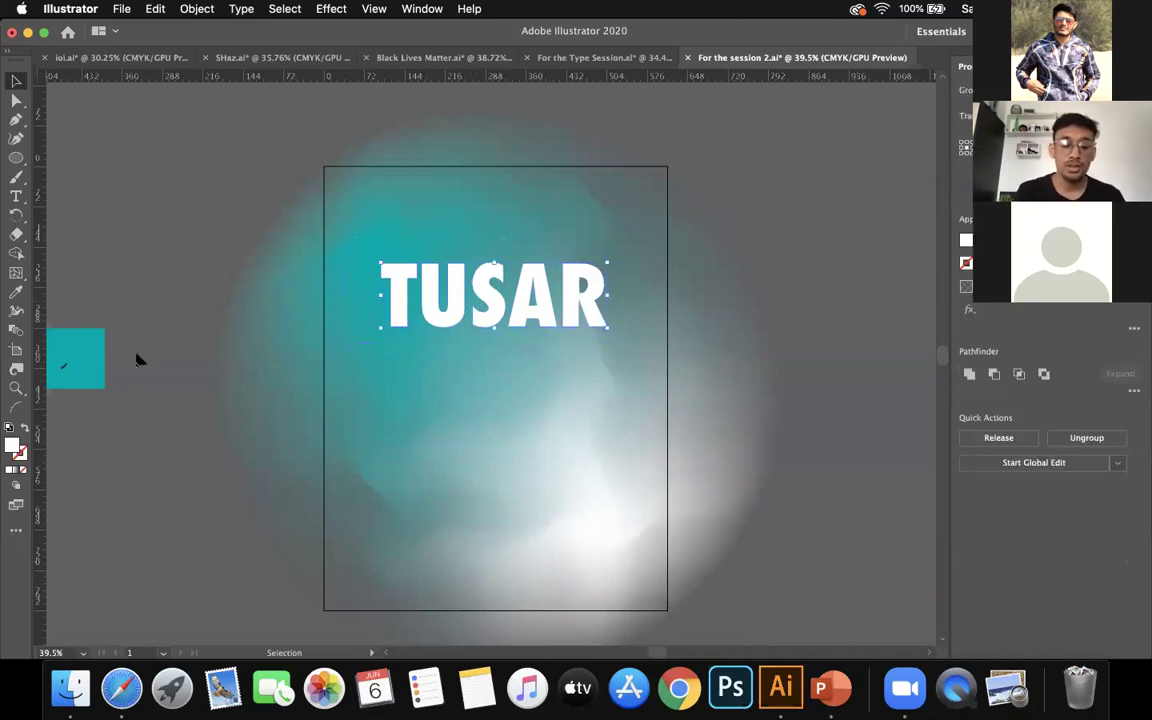
Draw a straight 45-degree line across the title's first letter with the Pen tool, giving it a white stroke and no fill
key("p")
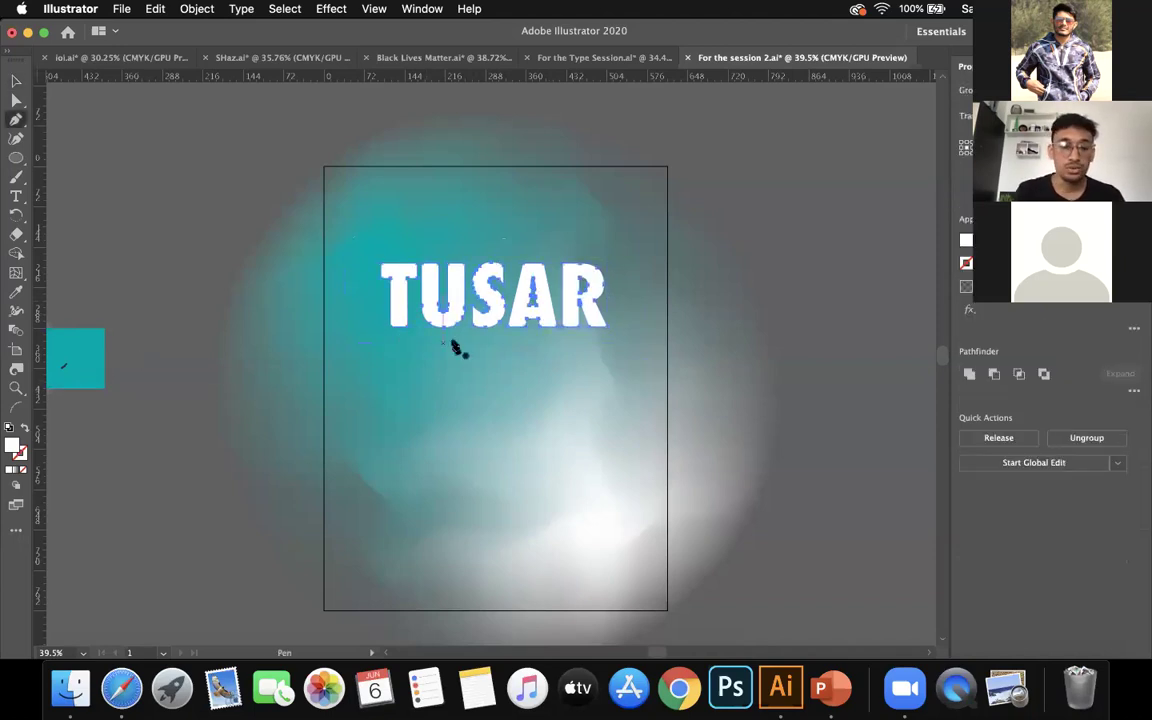
left_click(368, 320)
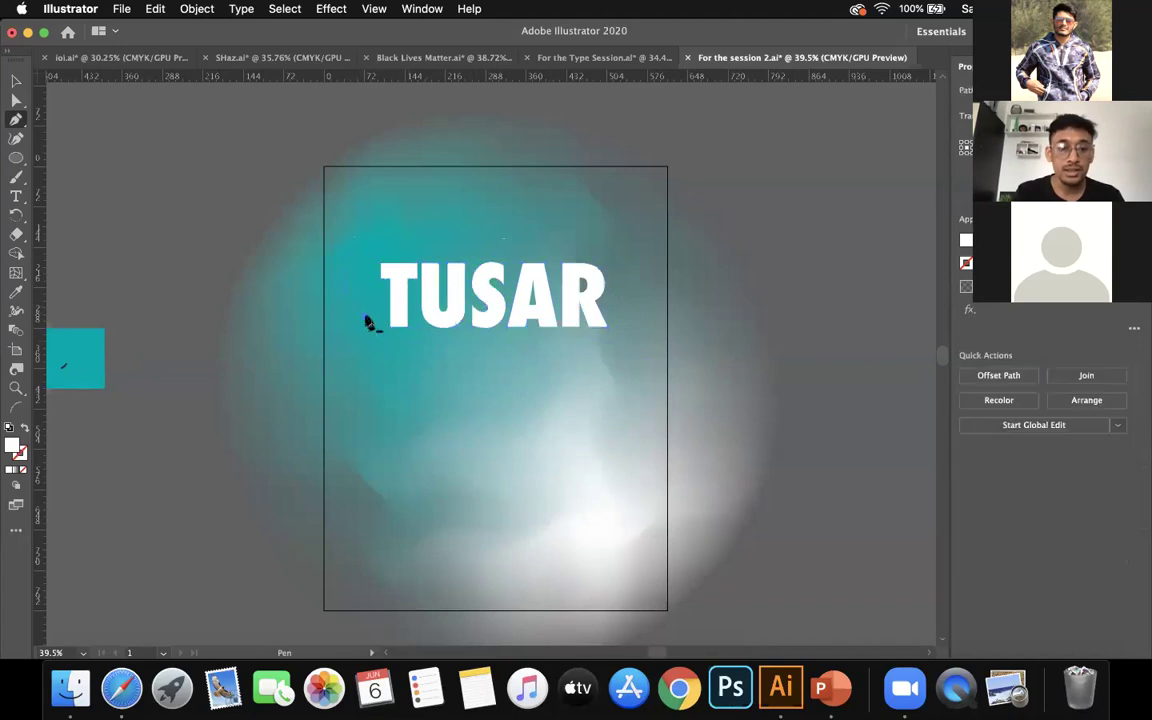
left_click(436, 249)
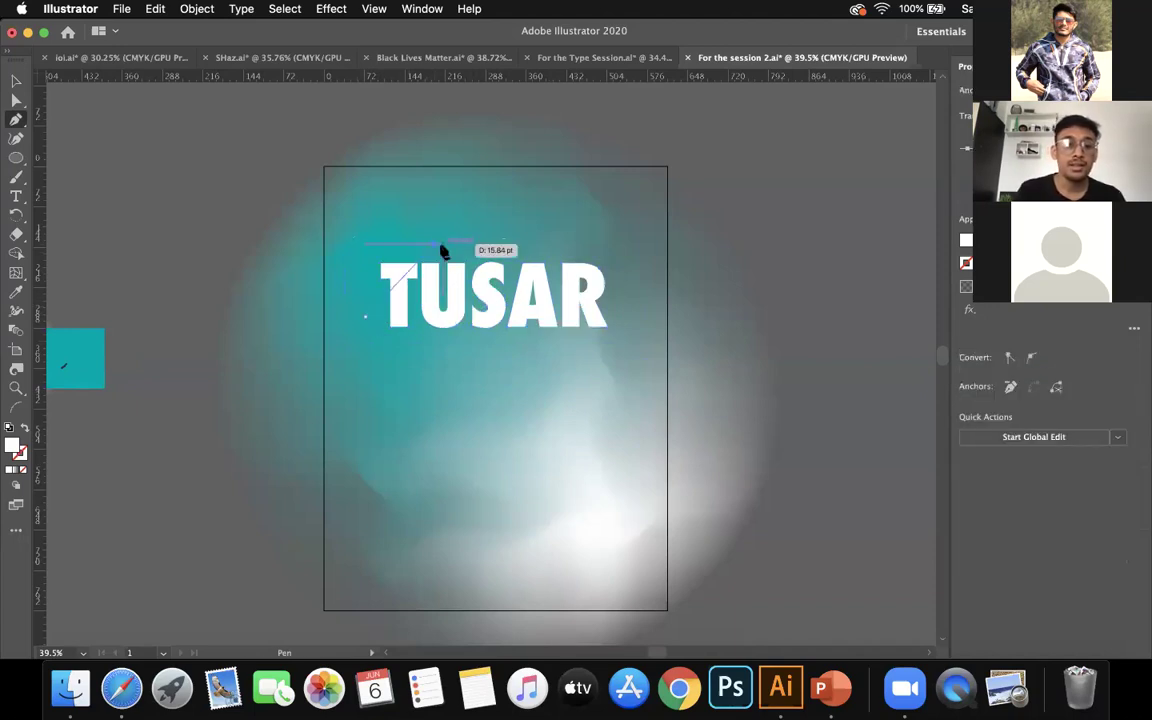
key("v")
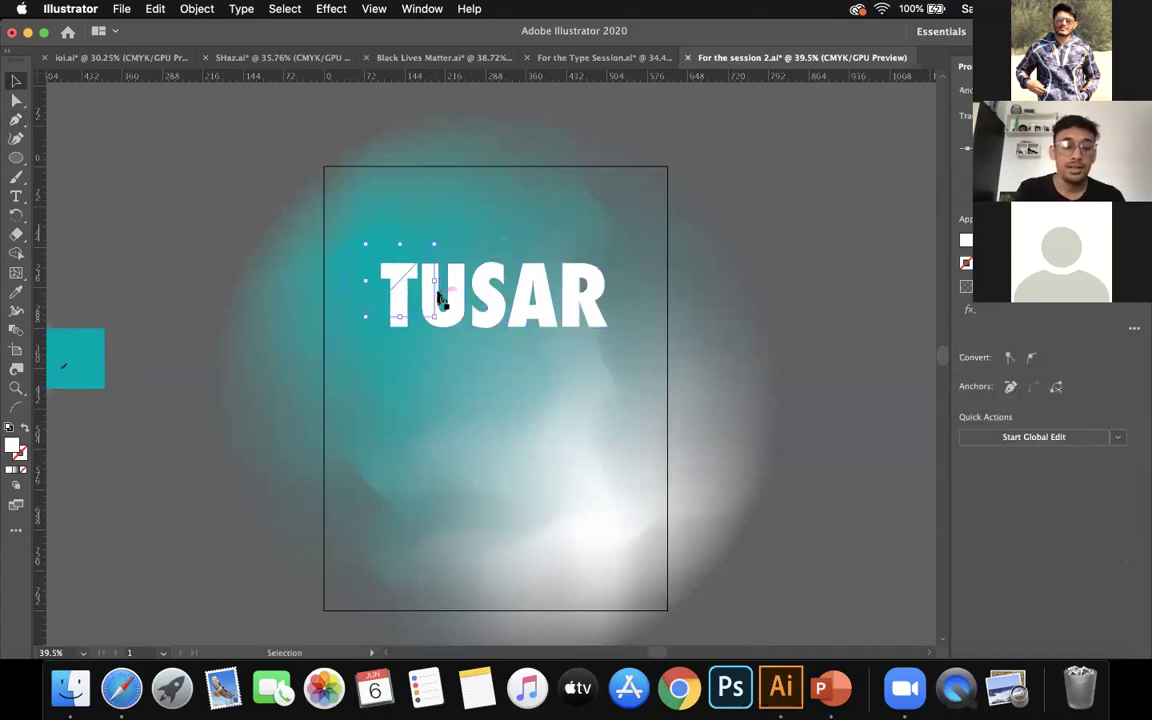
key("super+equal")
scroll(437, 298, "up", 2)
scroll(437, 298, "right", 1)
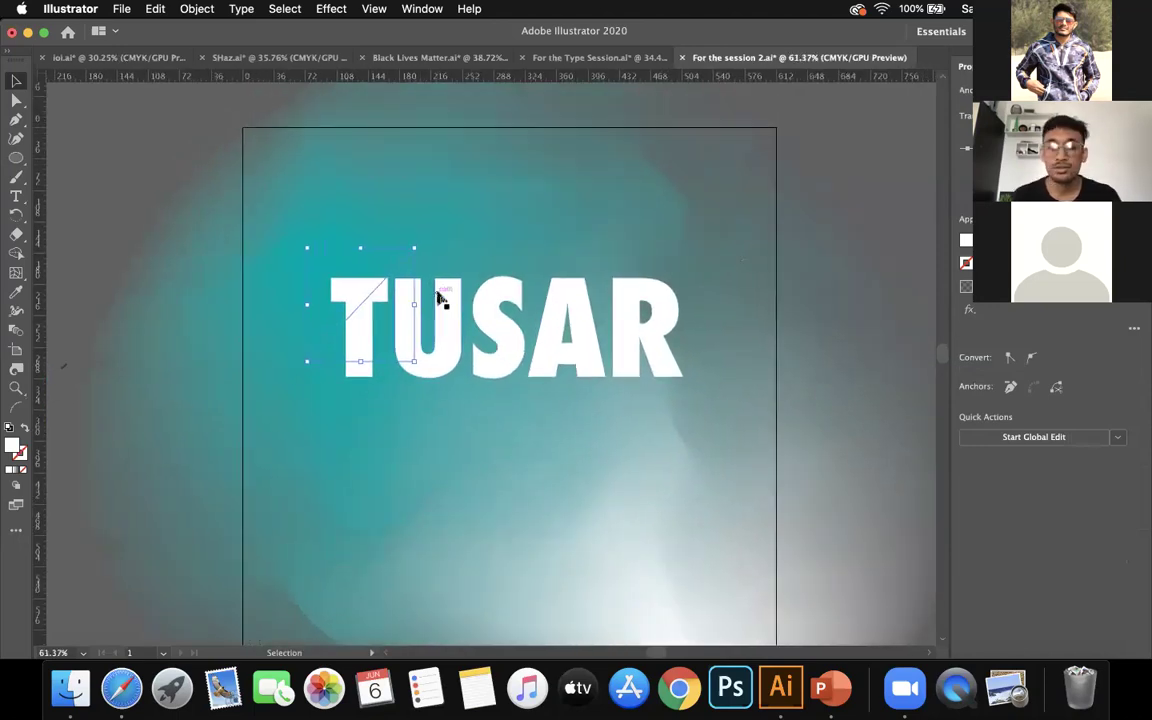
scroll(437, 298, "down", 2)
scroll(437, 298, "right", 1)
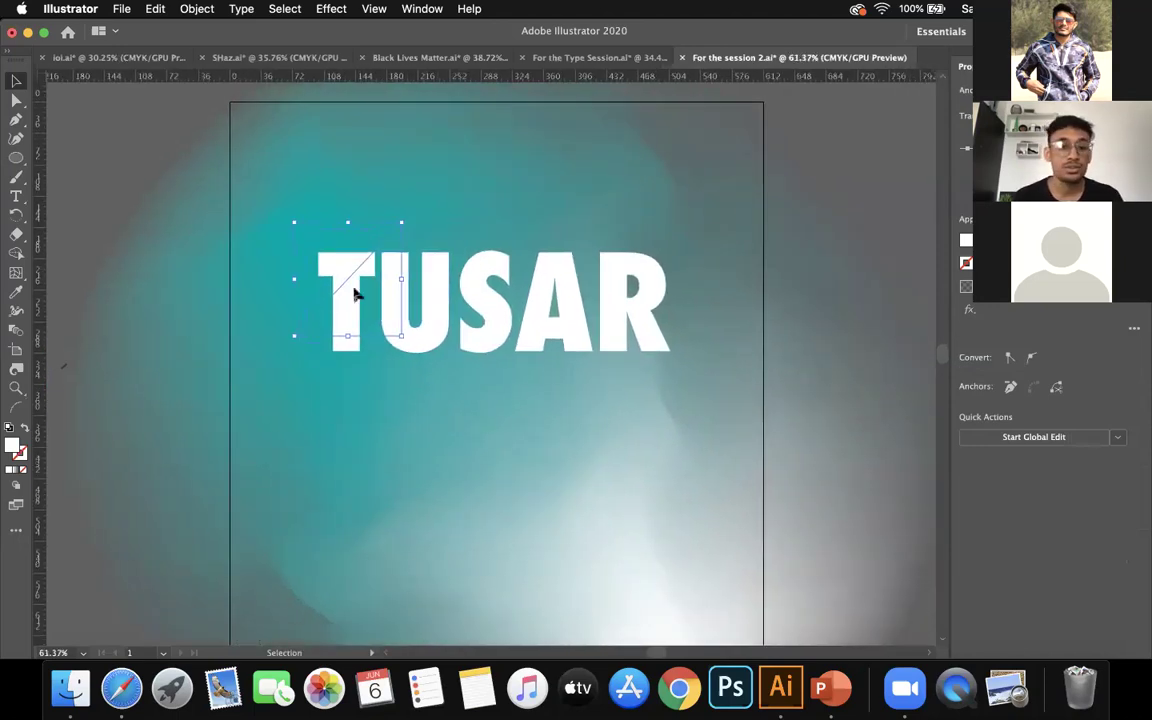
left_click(26, 429)
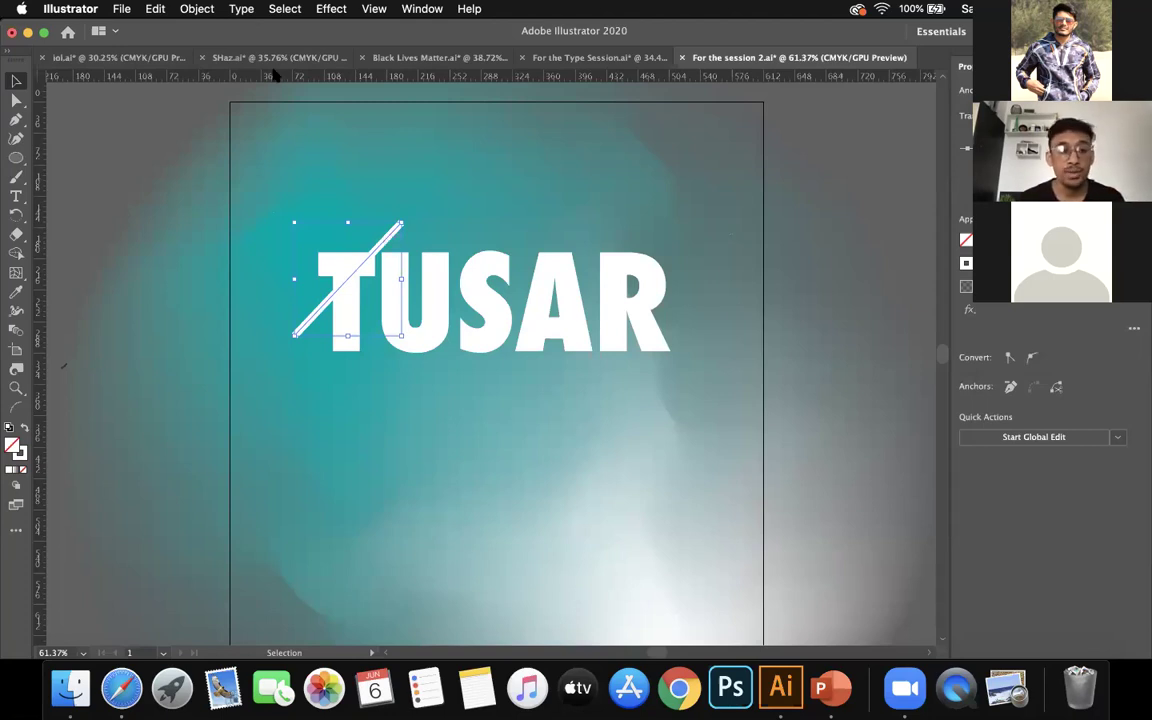
Expand the diagonal line's fill and stroke, and place a copy of it across each of the other four letters
left_click(203, 12)
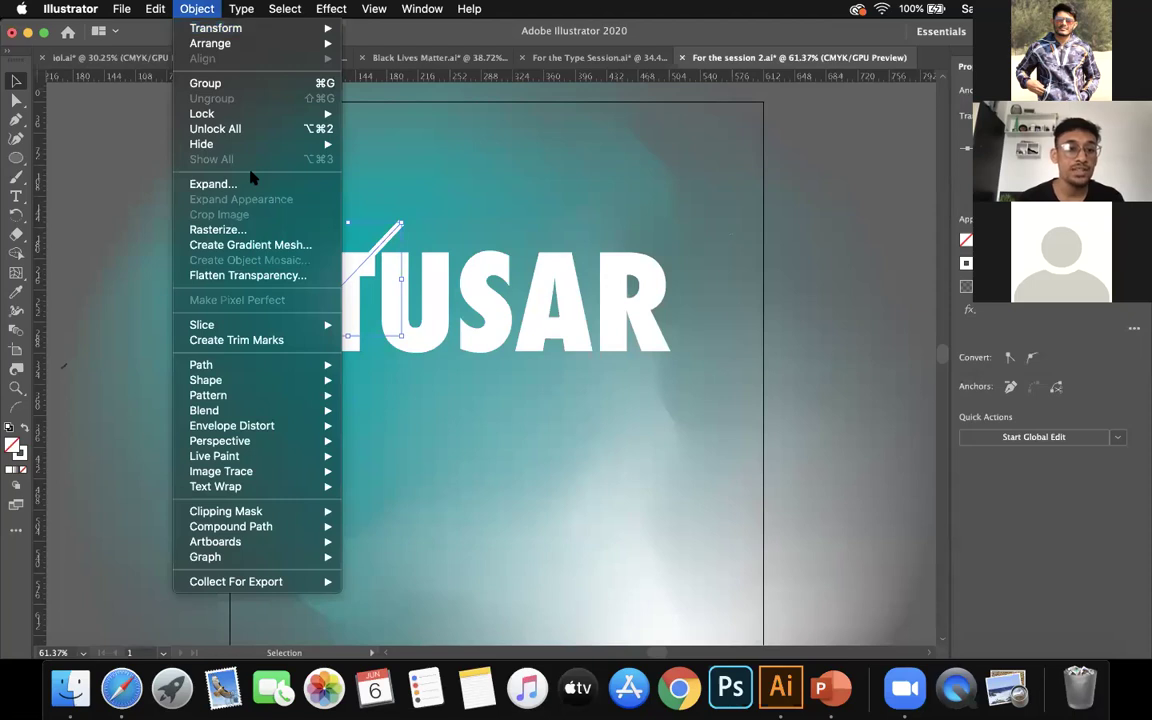
left_click(455, 258)
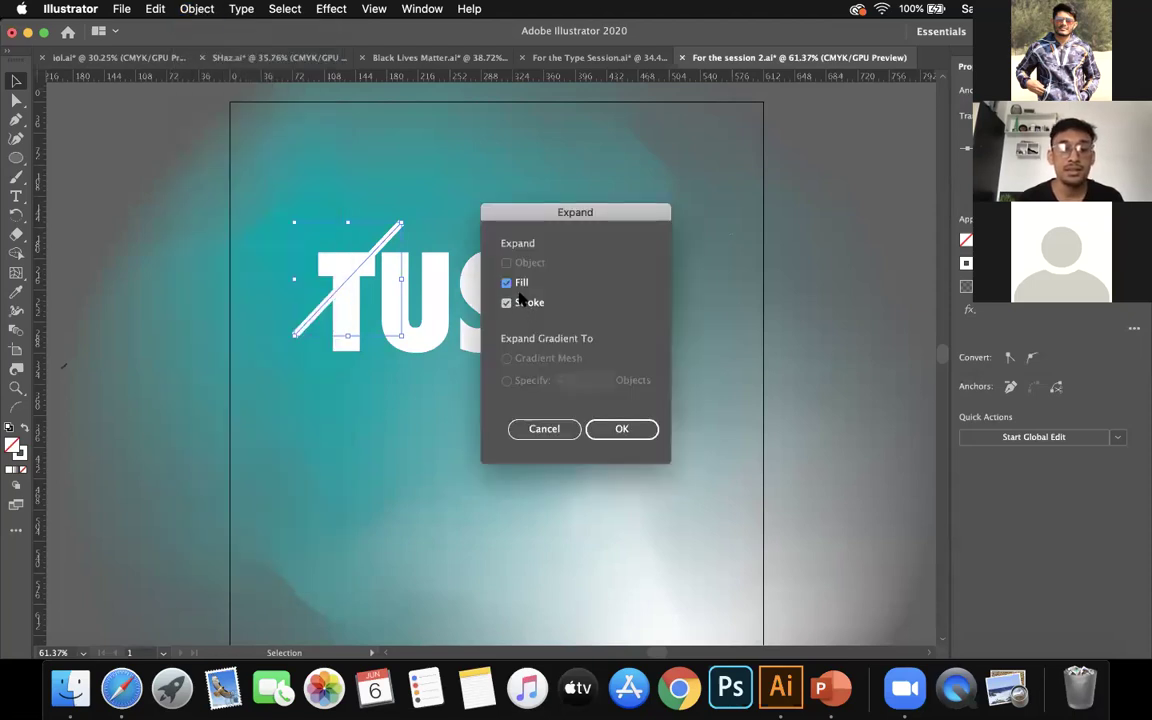
left_click(603, 430)
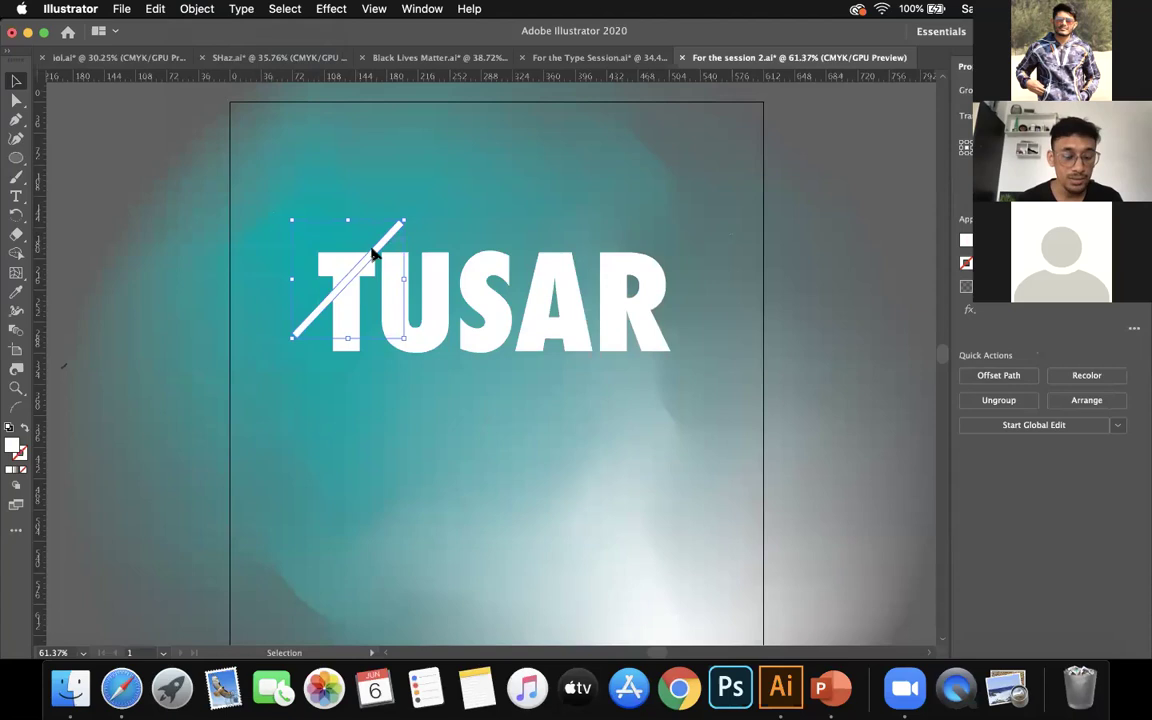
left_click_drag(370, 258, 635, 278)
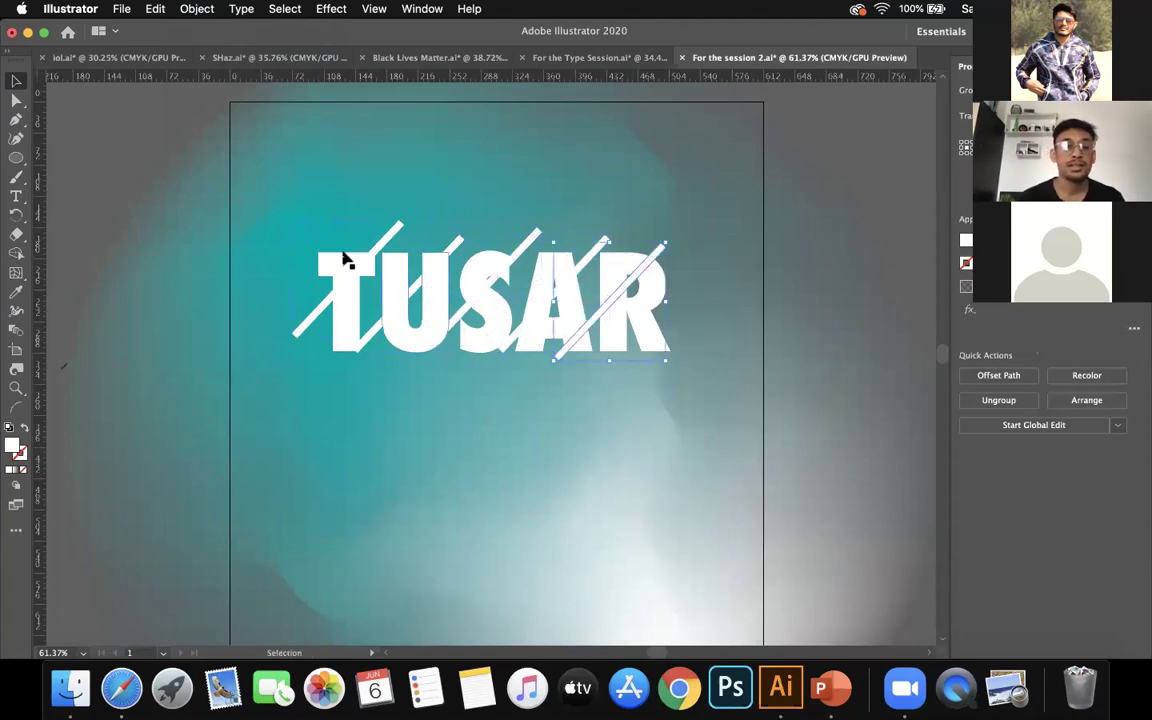
Select the title letters and all diagonal bars, and cut away the first letter's bar with the Shape Builder tool
key("super+a")
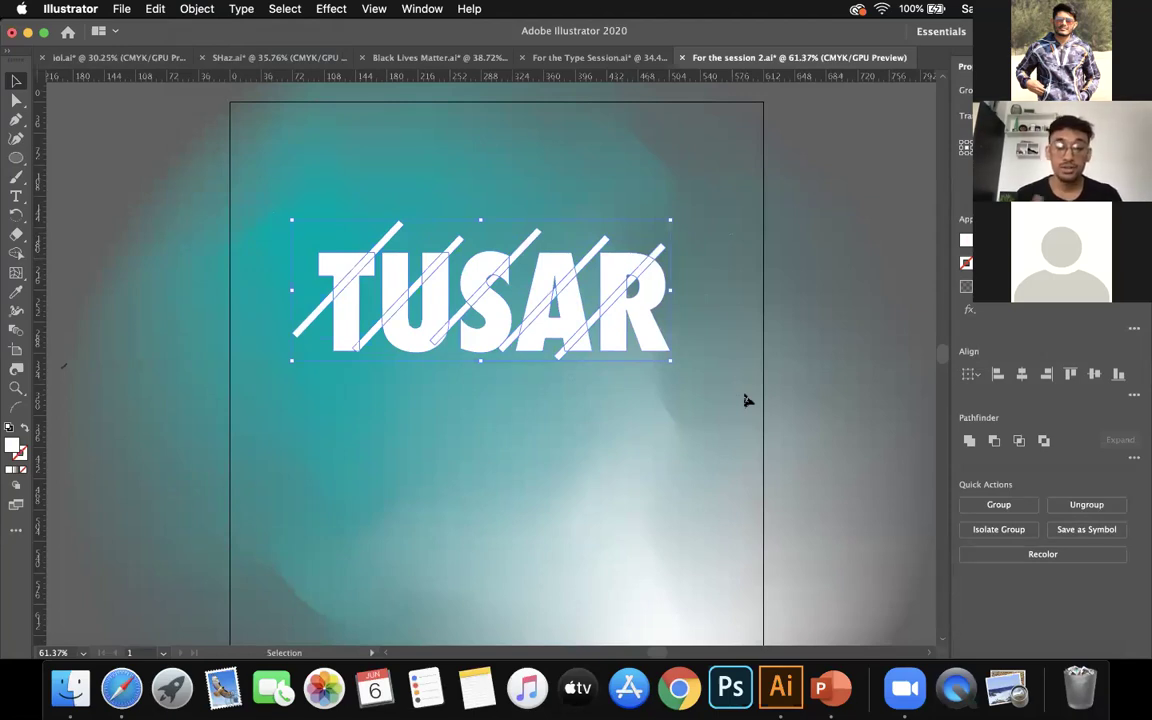
scroll(593, 372, "up", 2)
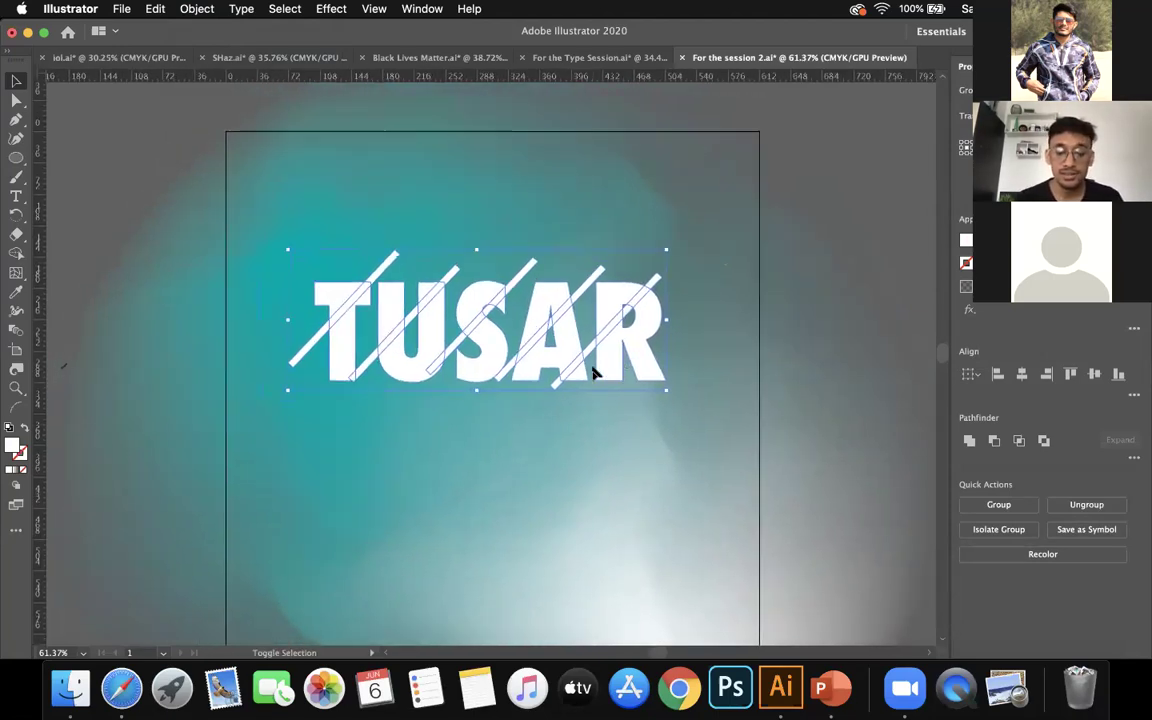
key("shift+m")
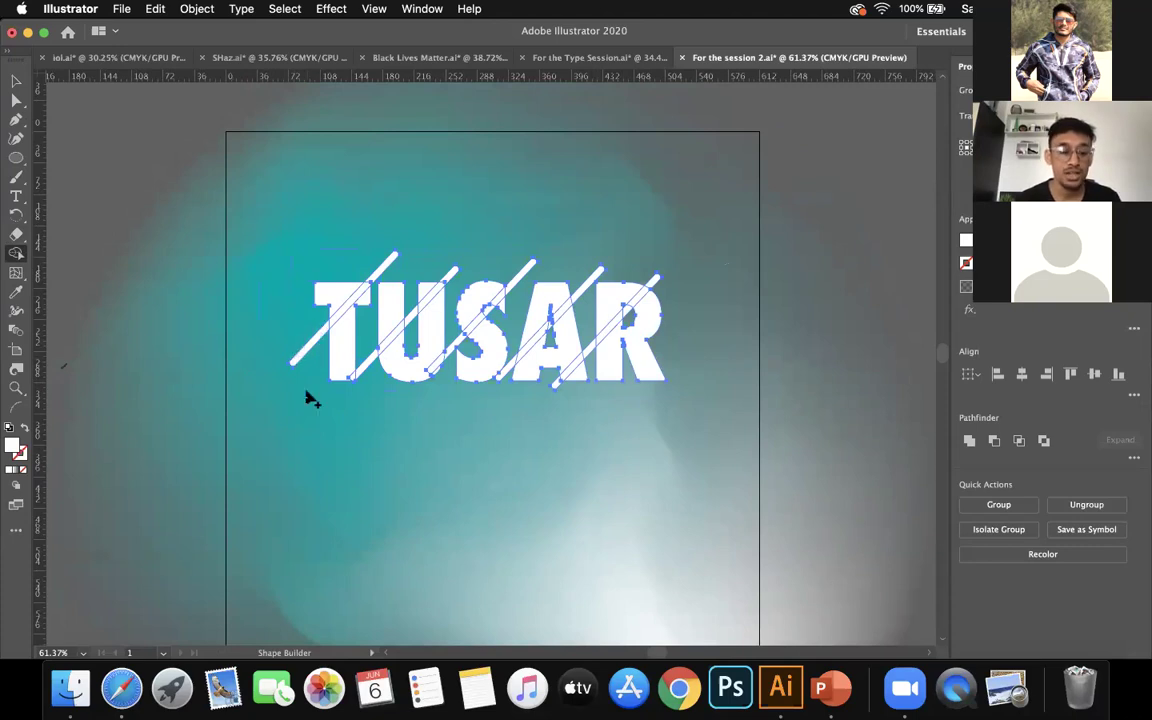
scroll(308, 360, "up", 2)
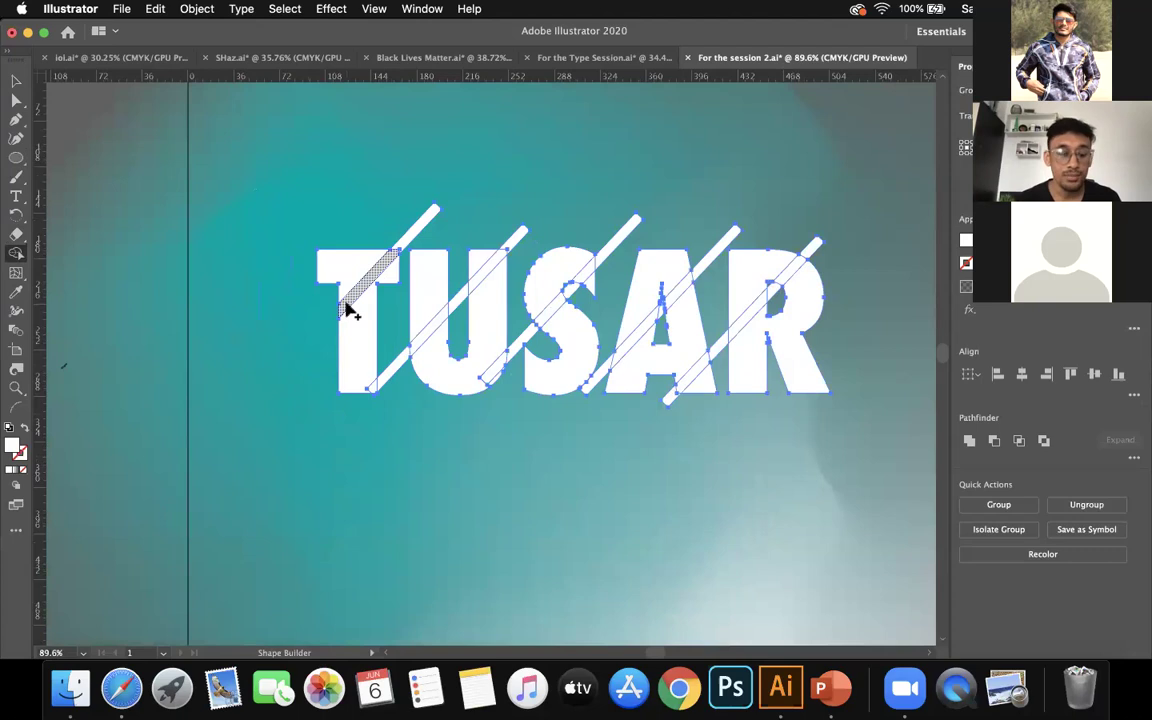
scroll(334, 317, "down", 3)
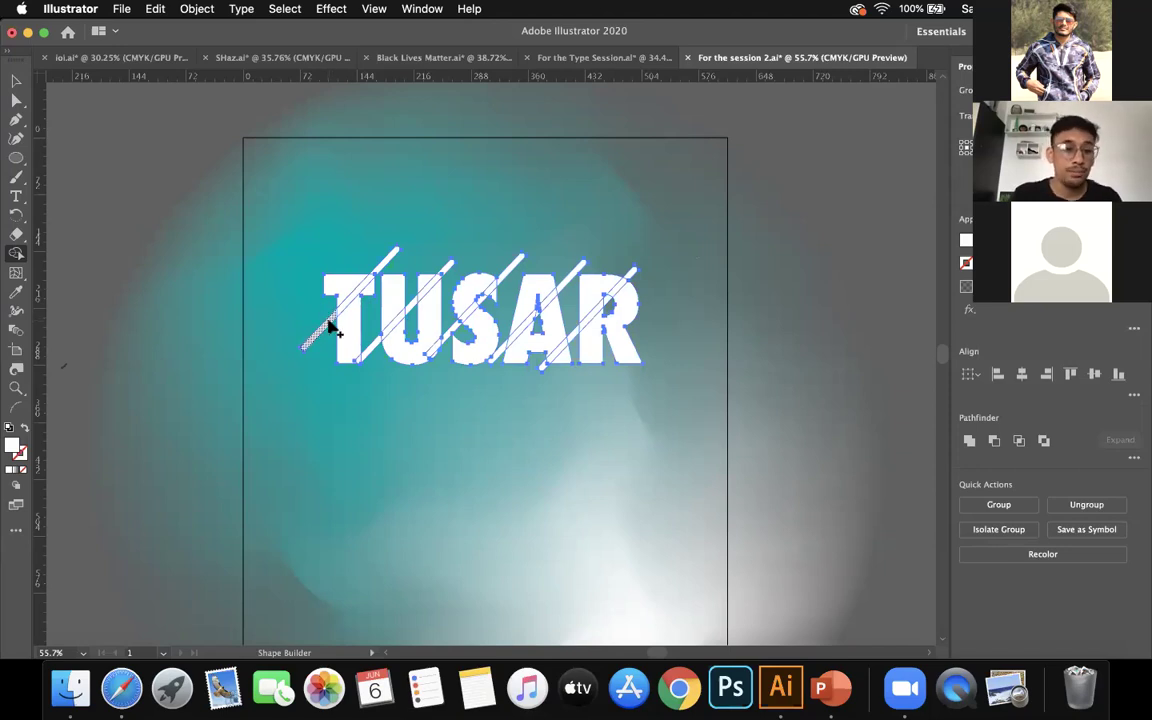
scroll(330, 328, "up", 3)
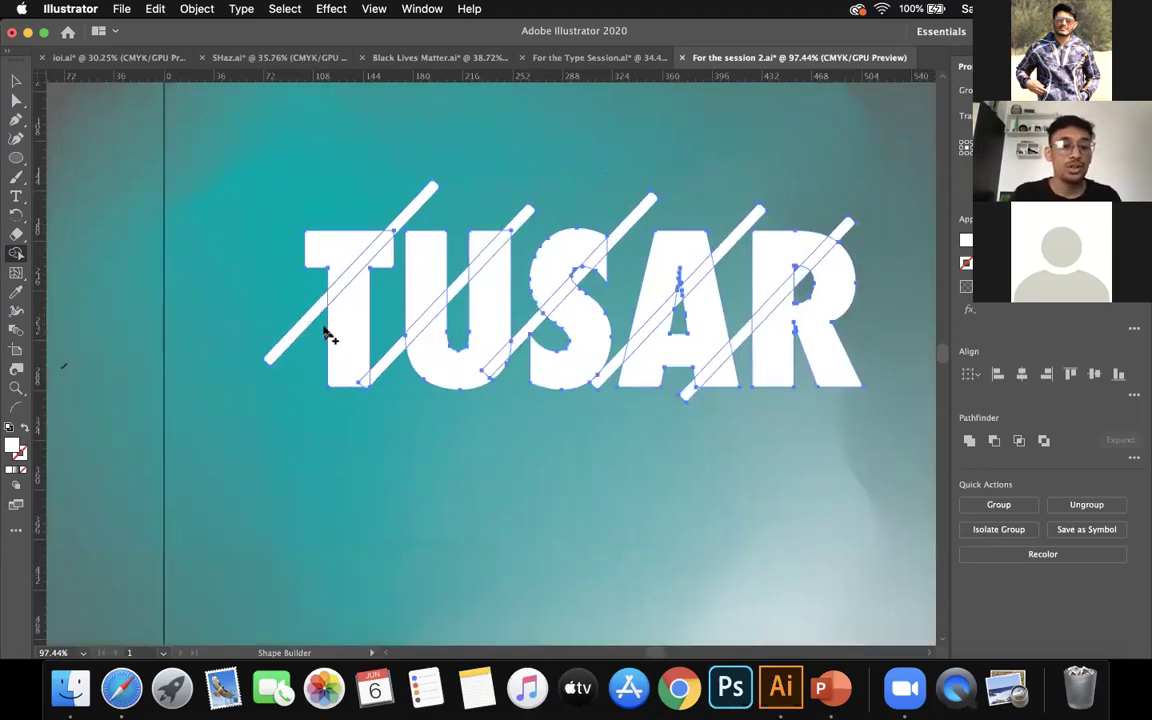
scroll(328, 336, "down", 2)
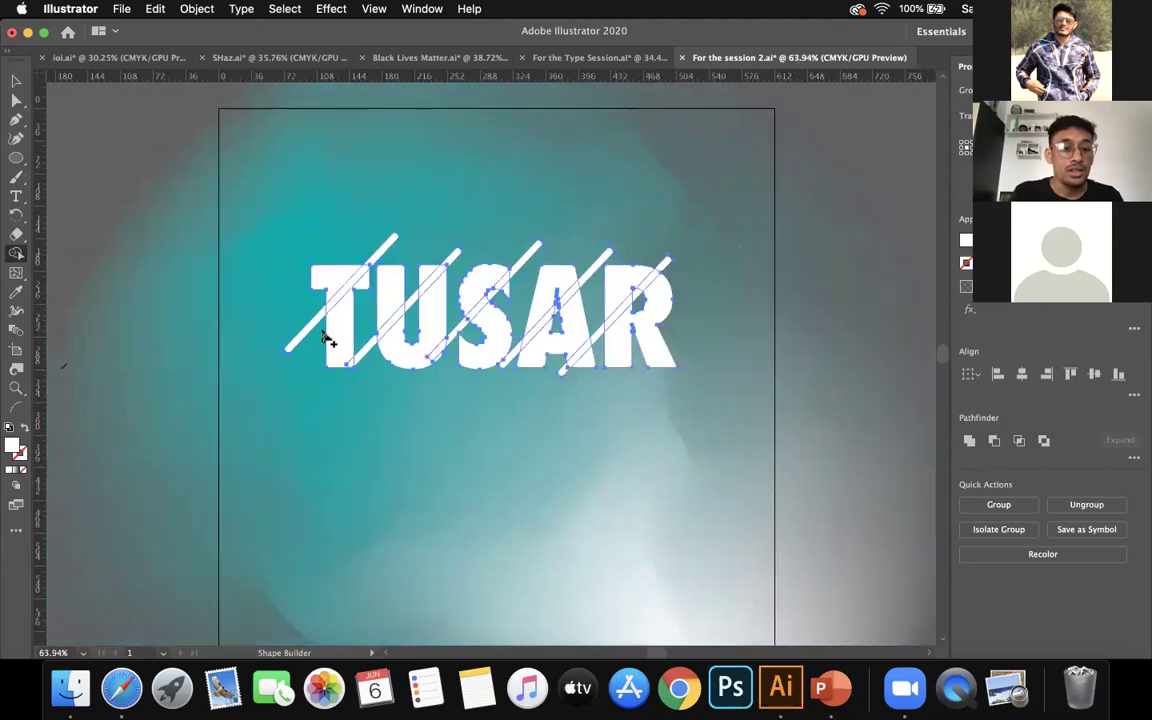
scroll(328, 338, "up", 1)
mouse_move(323, 338)
left_mouse_down()
mouse_move(328, 308)
mouse_move(420, 195)
left_mouse_up()
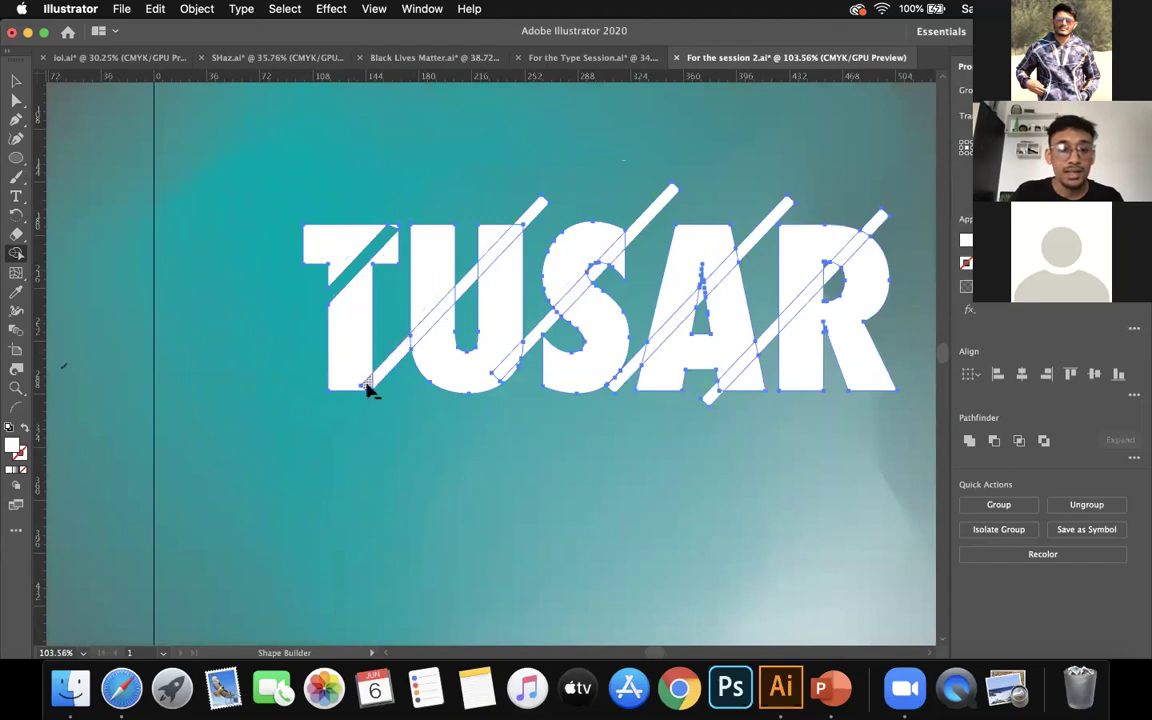
scroll(383, 382, "up", 6)
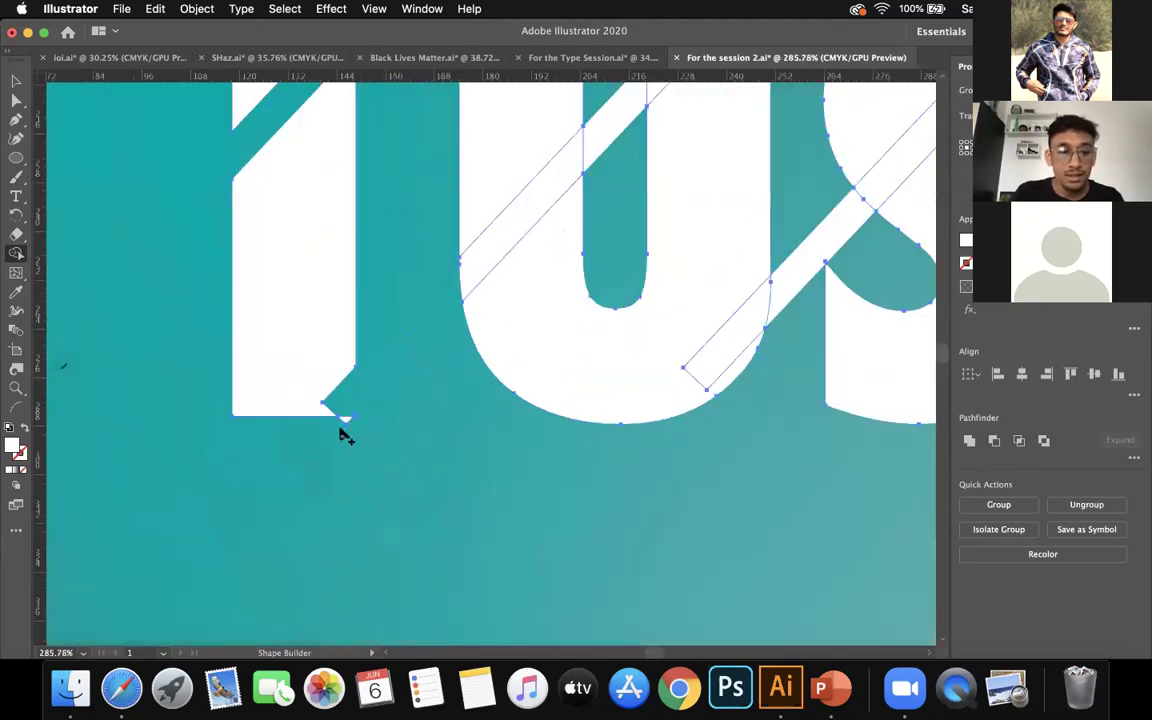
scroll(347, 424, "down", 3)
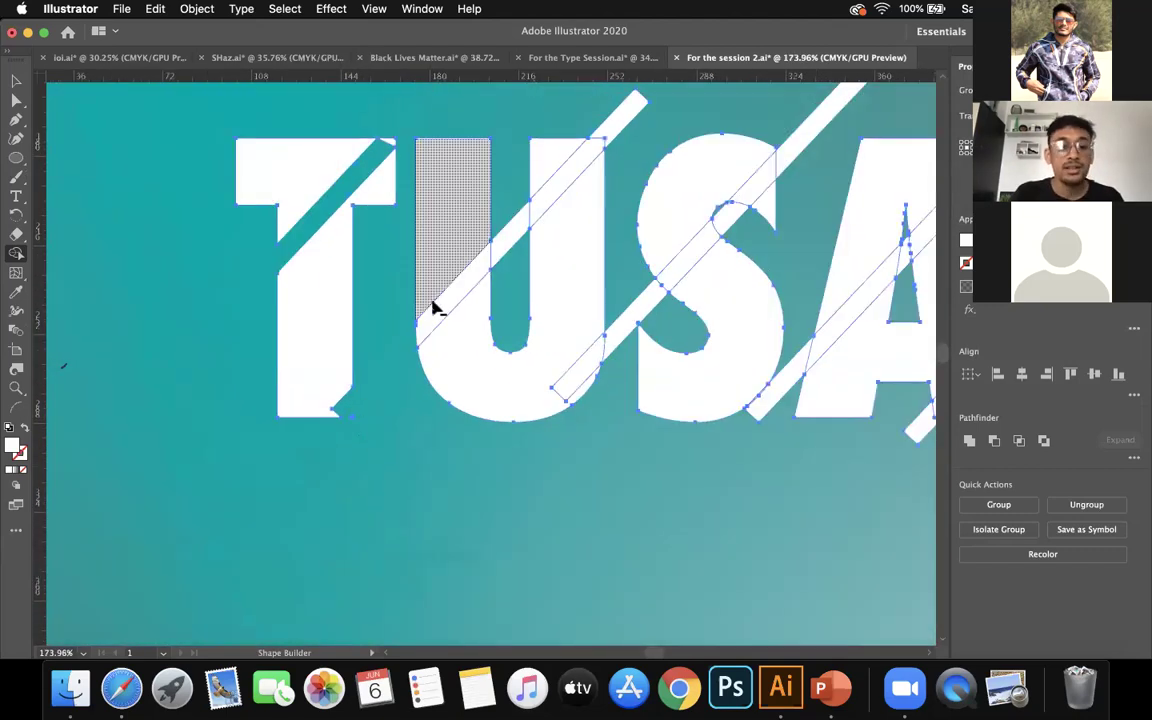
Remove the diagonal bars crossing the title's second and third letters with Shape Builder, leaving slanted gaps
left_click(437, 309, "alt")
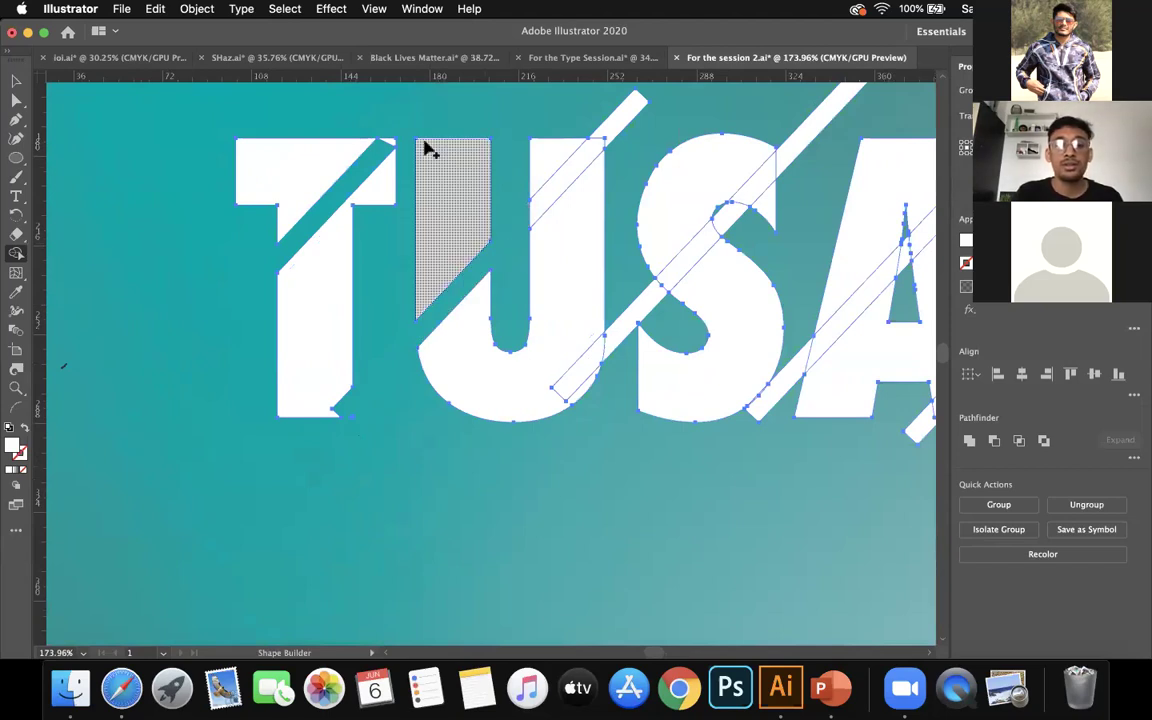
scroll(547, 200, "right", 4)
scroll(547, 200, "up", 5)
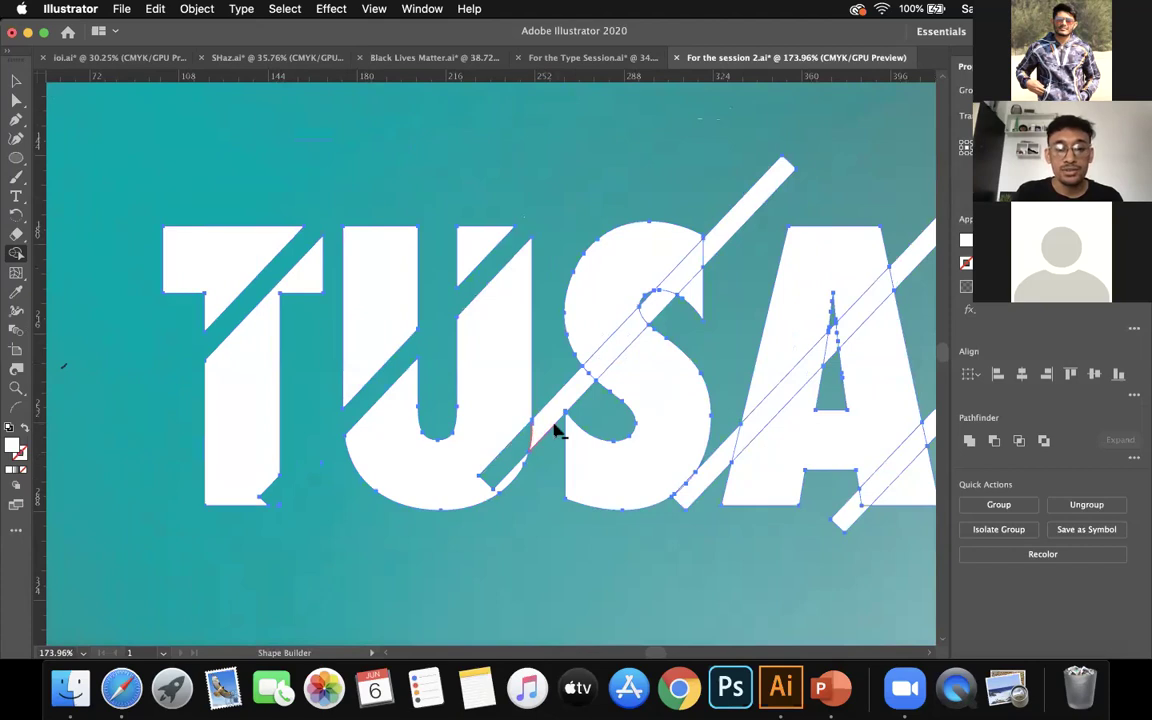
left_click(630, 340, "alt")
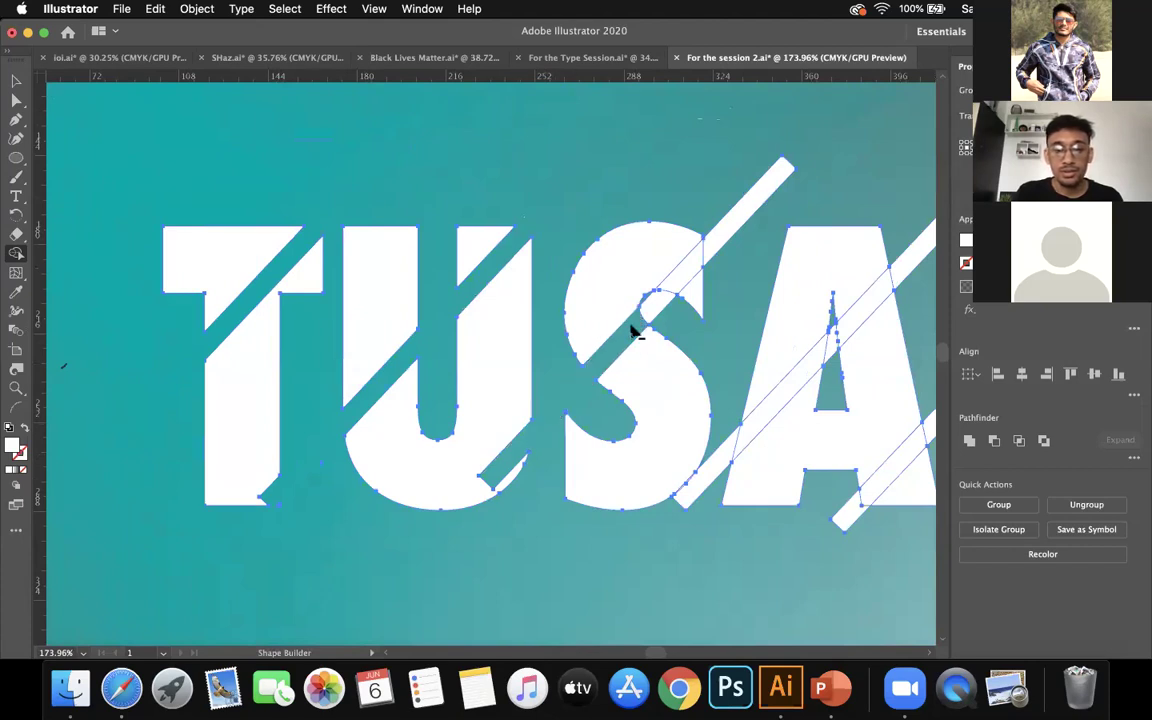
scroll(727, 248, "right", 4)
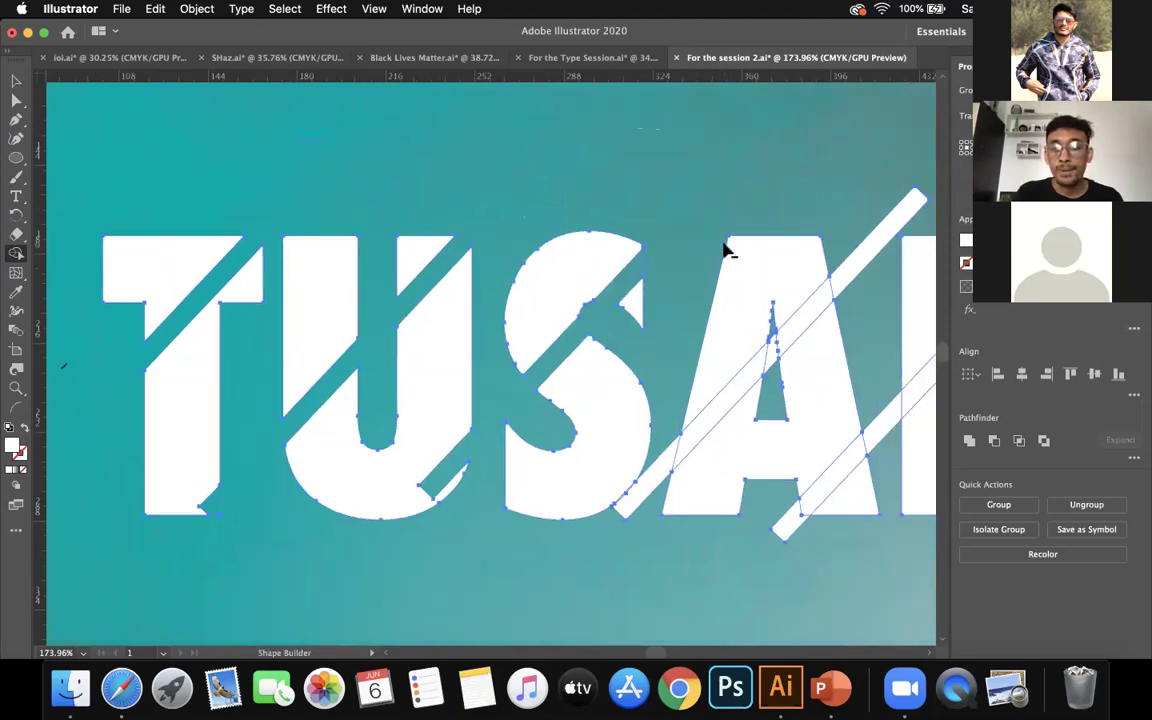
scroll(545, 489, "up", 1)
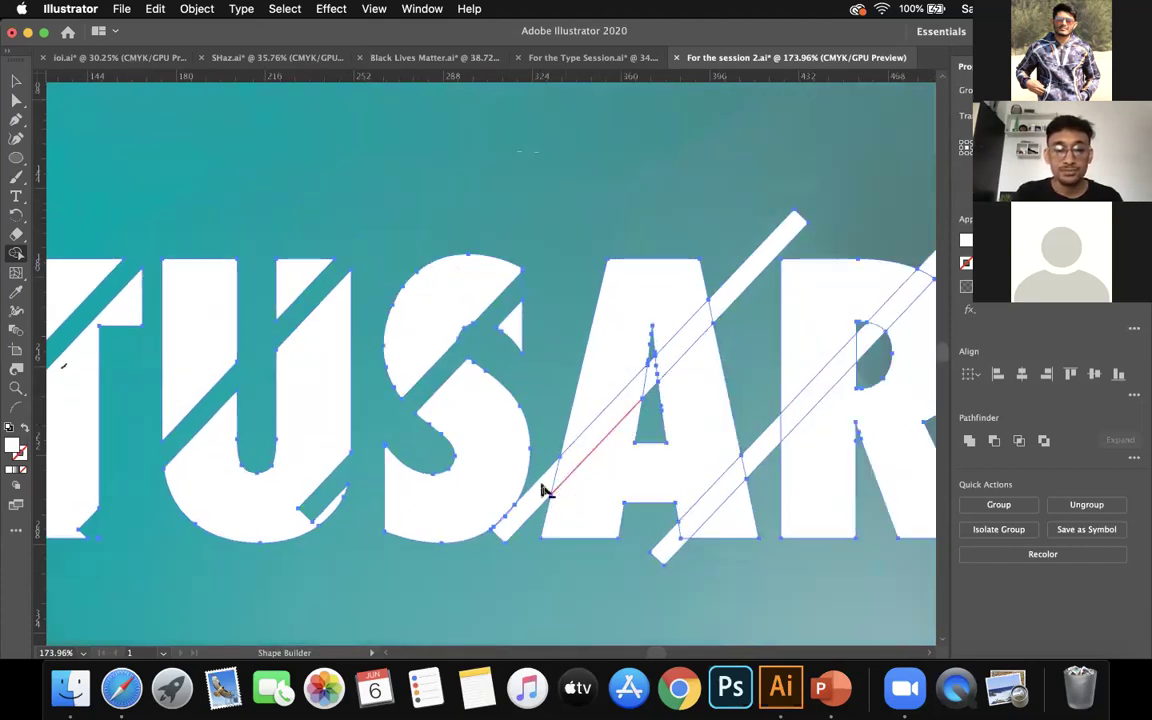
Remove the remaining two diagonal bars crossing the title's fourth and fifth letters with Shape Builder
left_click(668, 365, "alt")
left_click(730, 290, "alt")
scroll(700, 340, "right", 3)
scroll(700, 340, "down", 1)
left_click(595, 533, "alt")
left_click(633, 470, "alt")
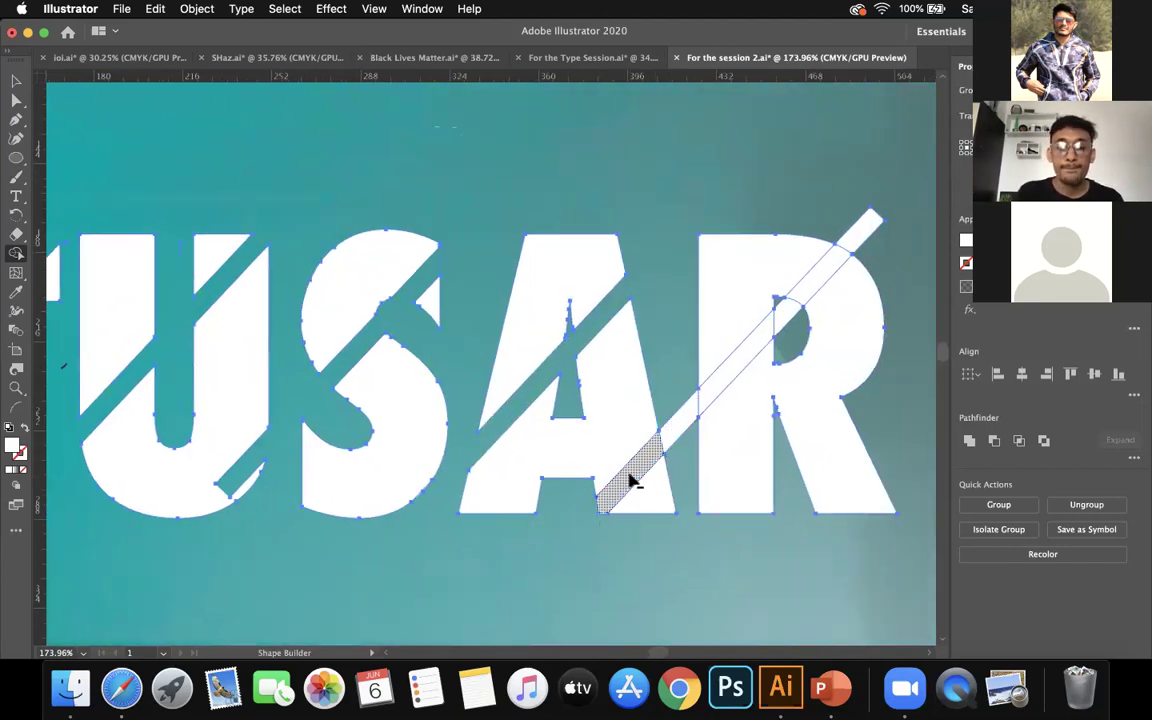
left_click(668, 440, "alt")
left_click(714, 395, "alt")
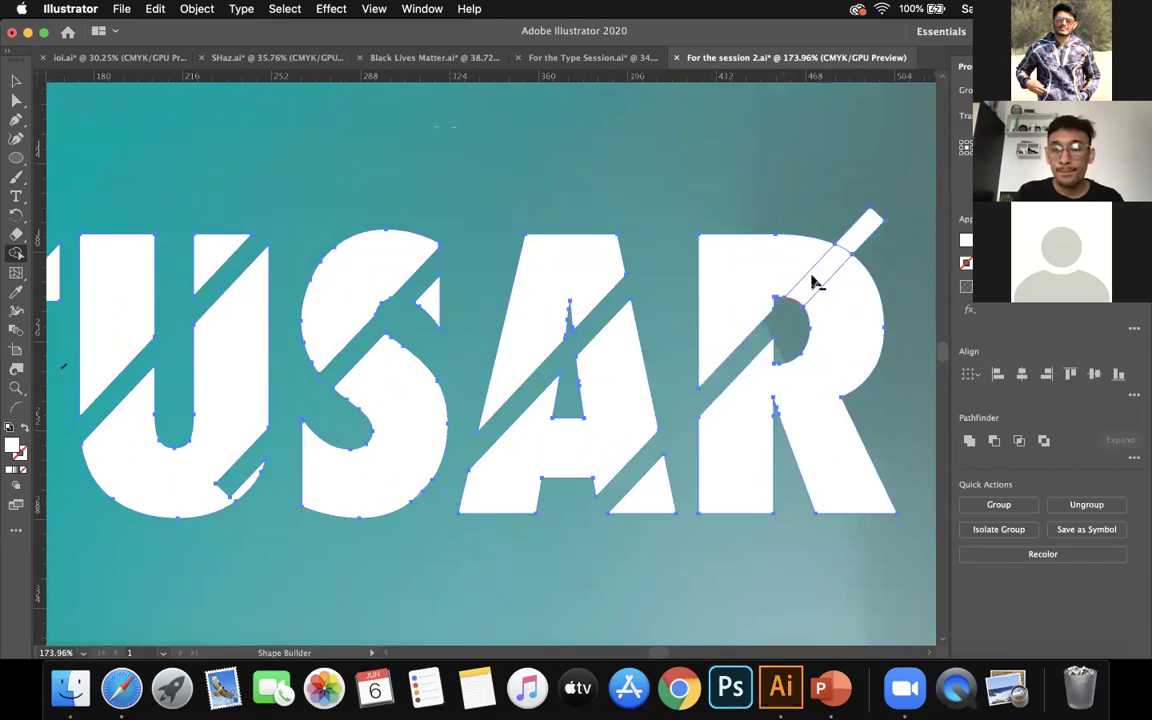
left_click(816, 280, "alt")
left_click(843, 258, "alt")
Rotate the sliced title 90 degrees counterclockwise so that it reads upward
scroll(561, 375, "down", 5, "alt")
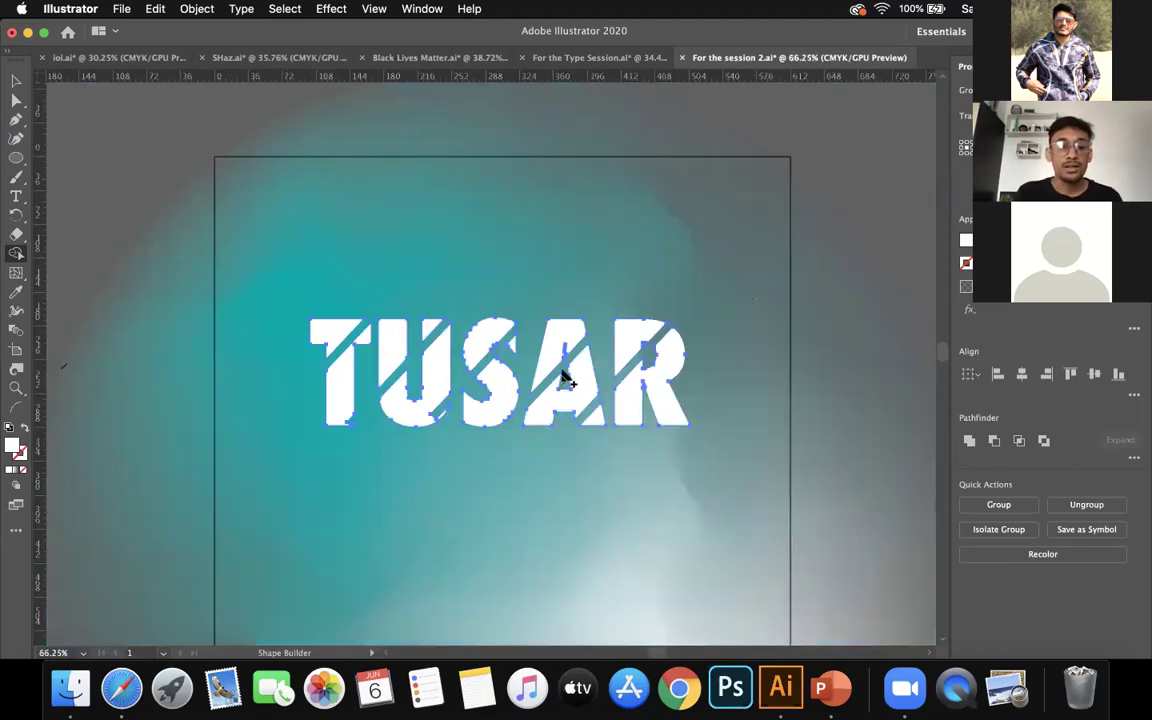
scroll(561, 375, "up", 3, "alt")
key("v")
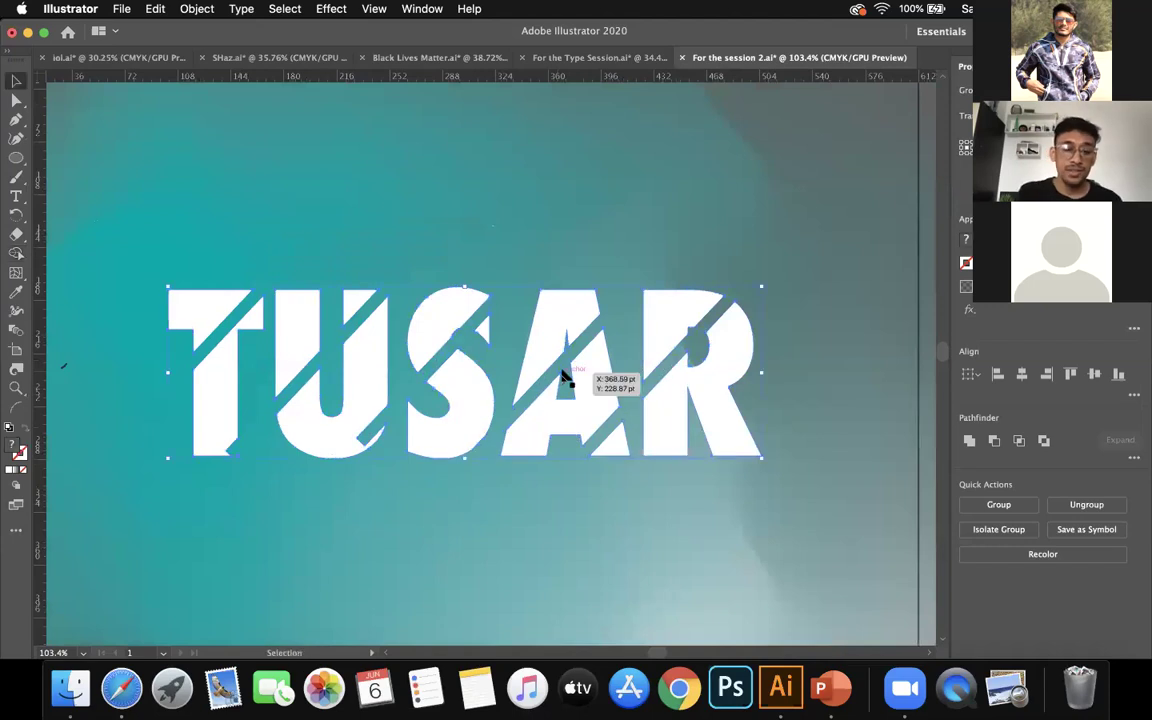
scroll(561, 375, "down", 4, "alt")
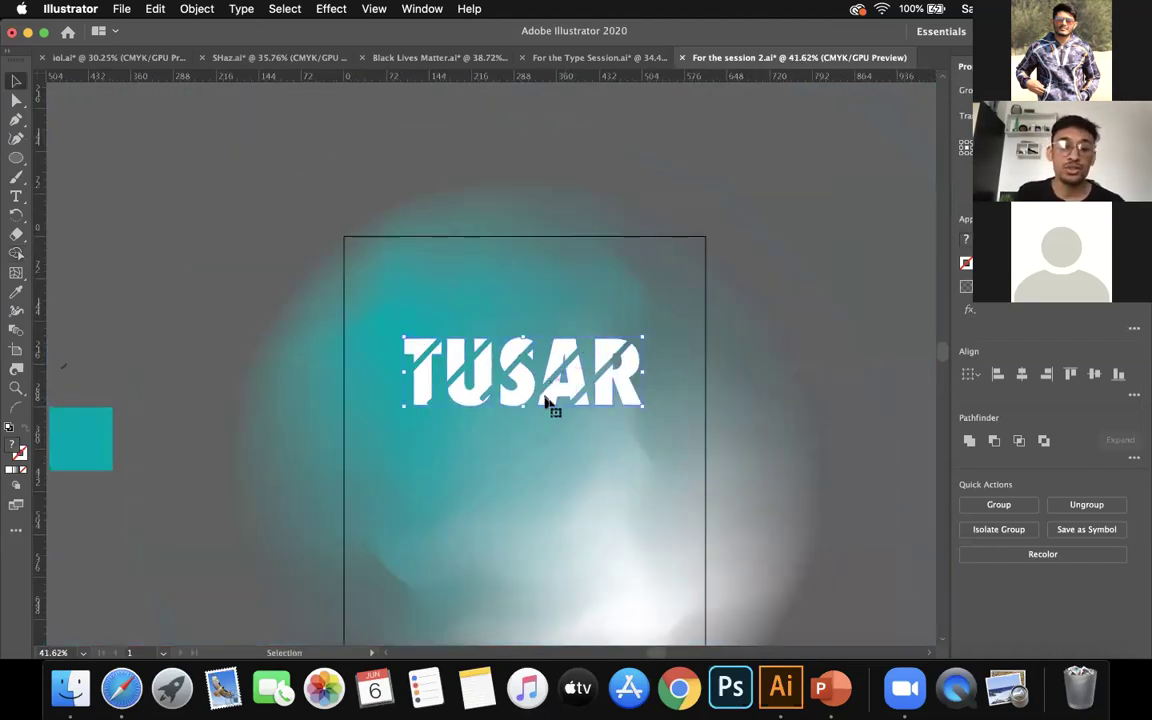
scroll(548, 404, "up", 2, "alt")
scroll(557, 396, "down", 1)
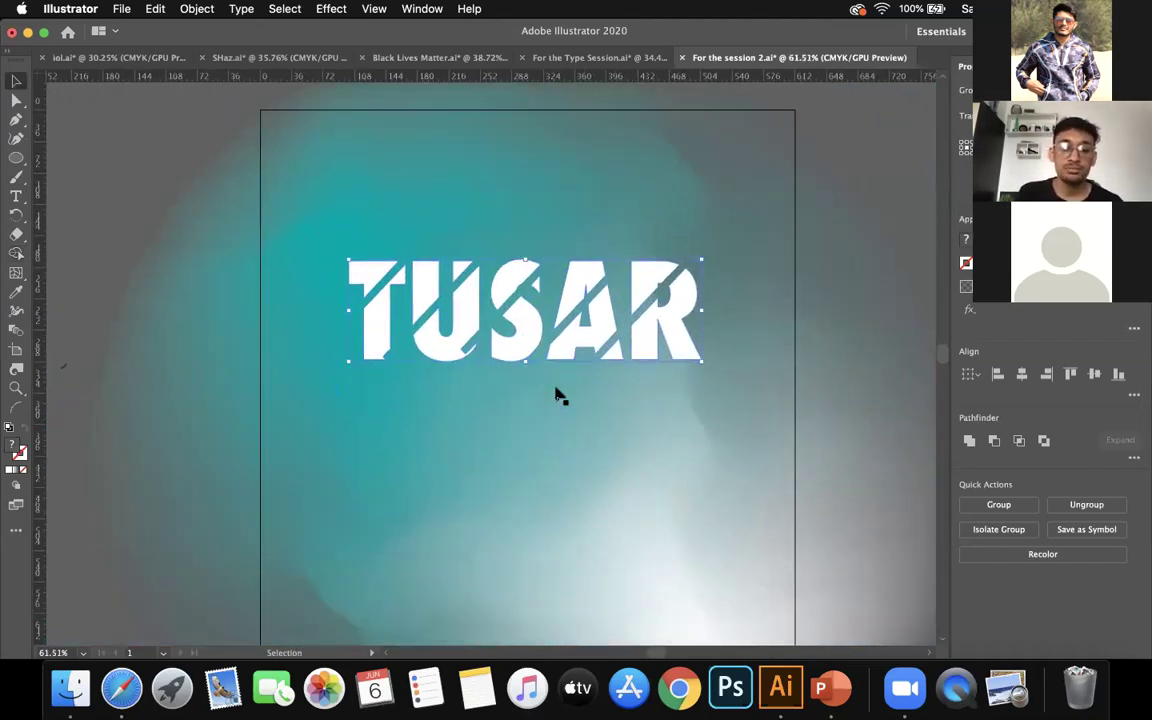
scroll(555, 393, "down", 1)
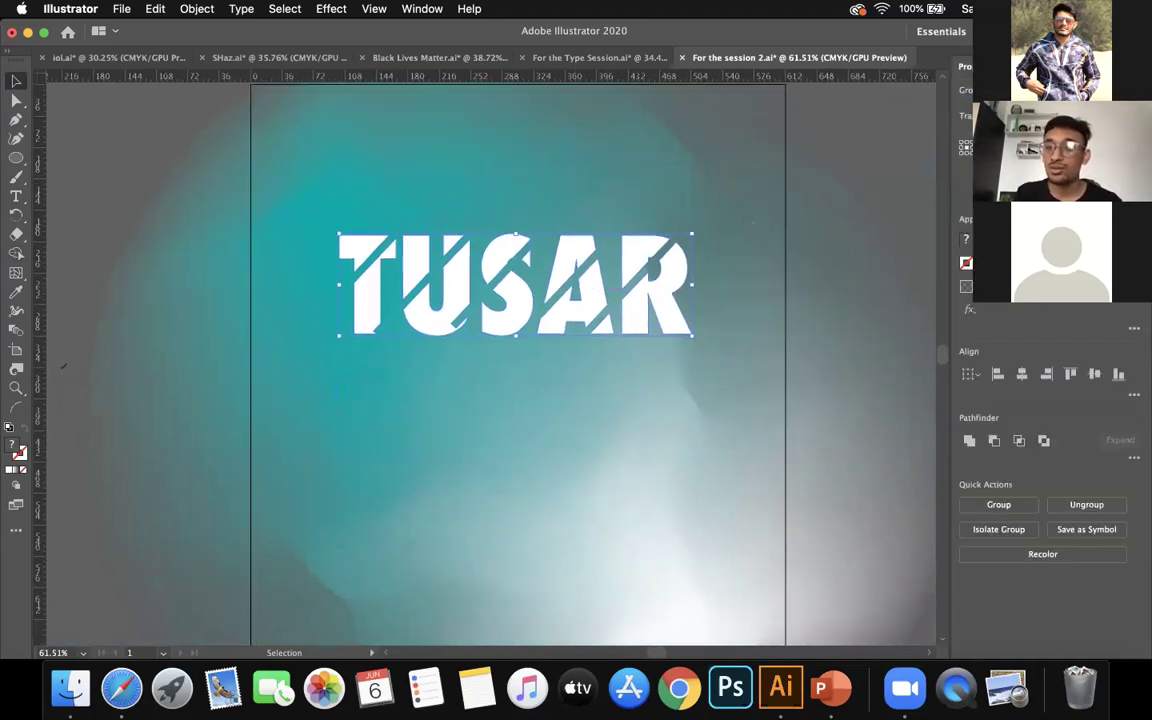
left_click(1053, 247)
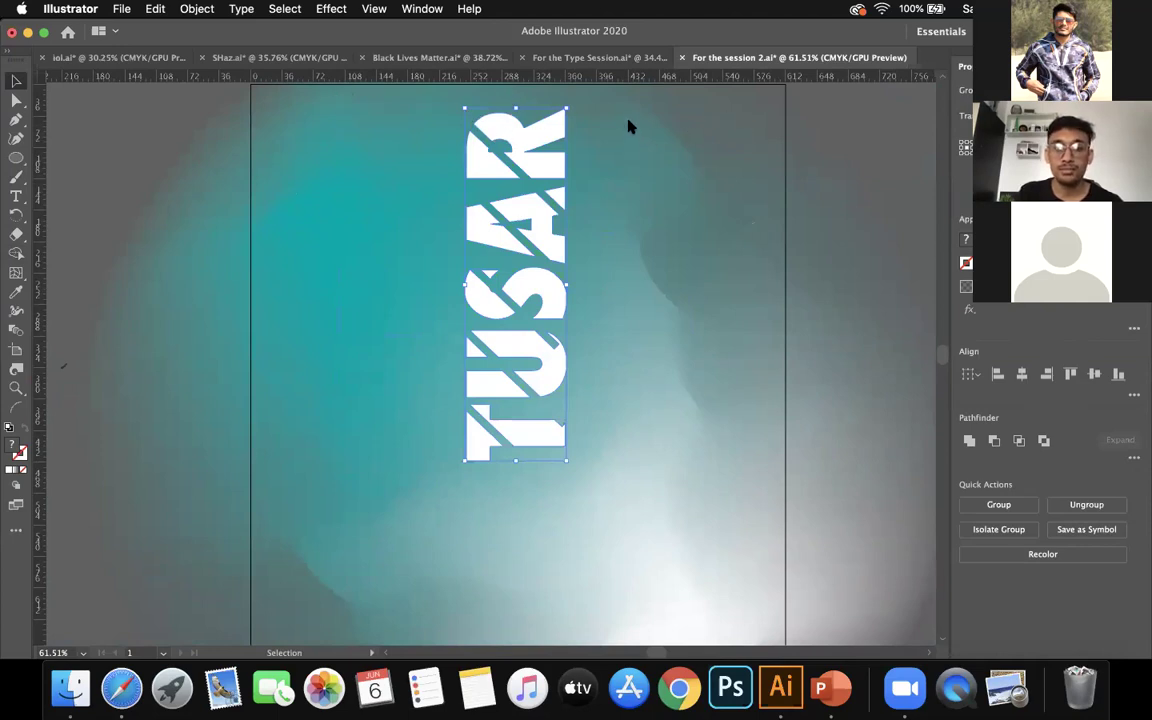
Move the vertical title to the lower-left part of the artboard, leaving a margin to its edges
scroll(453, 308, "down", 1)
left_click_drag(492, 332, 345, 459)
scroll(345, 460, "down", 3)
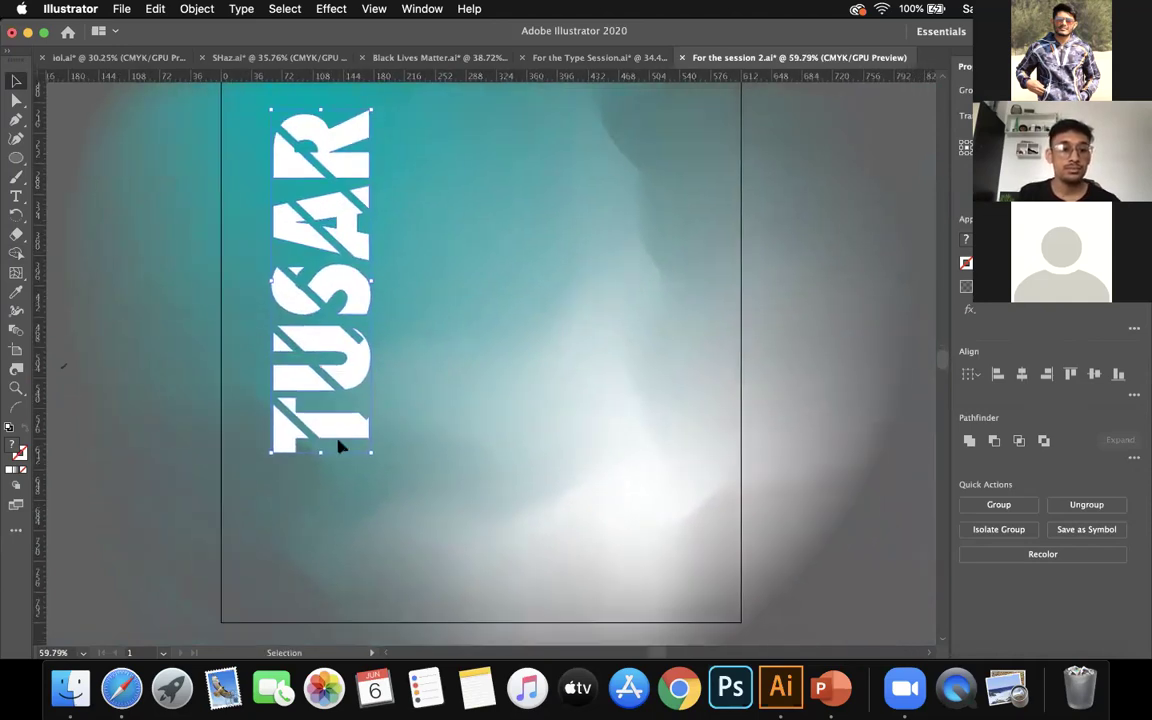
scroll(340, 447, "down", 3)
left_click_drag(328, 380, 330, 485)
scroll(252, 481, "down", 3)
scroll(252, 481, "up", 4)
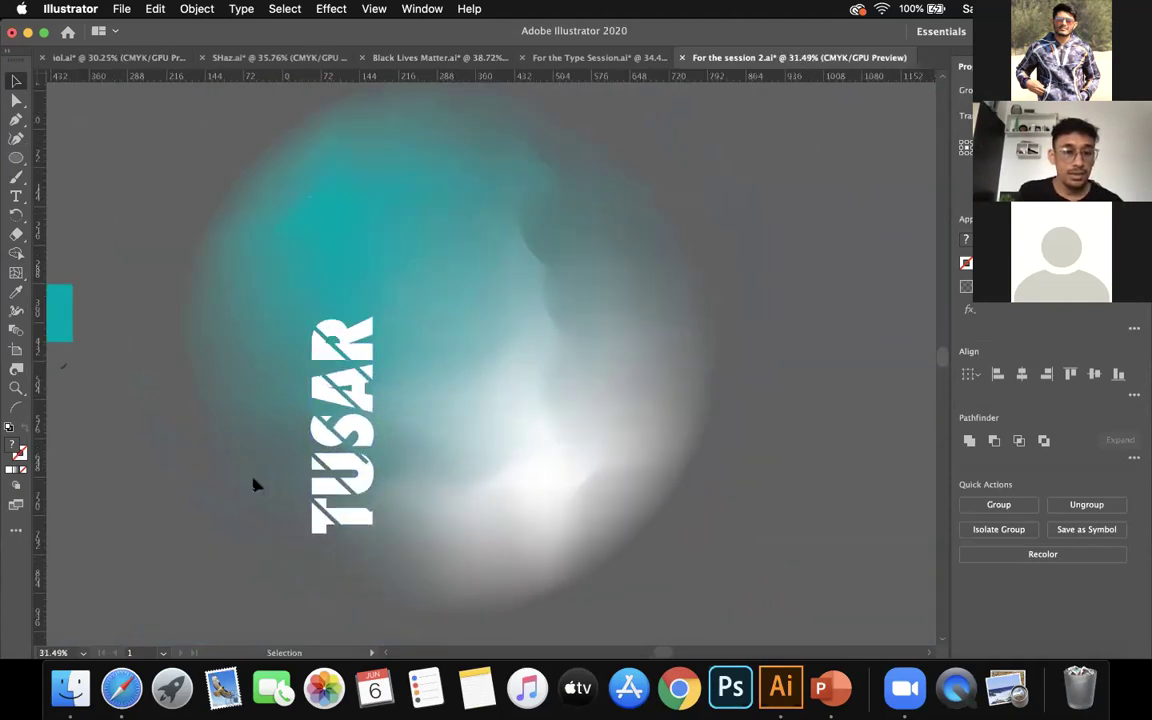
scroll(252, 485, "down", 1)
scroll(252, 485, "down", 1)
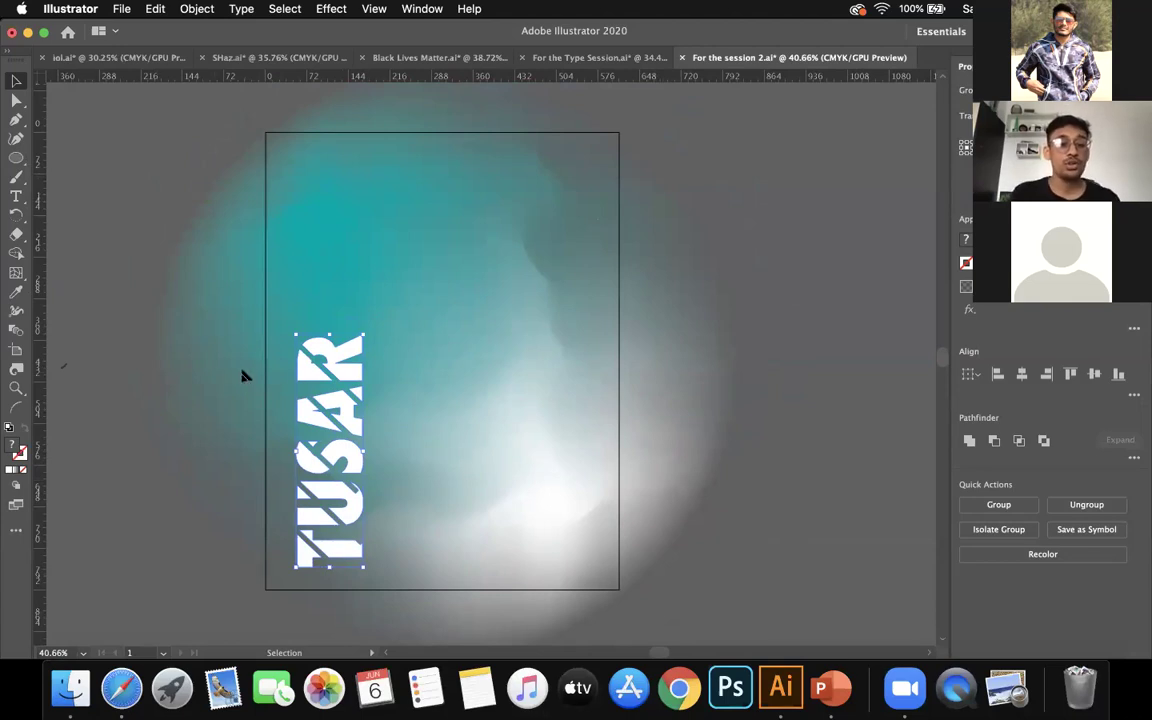
Place vertical guides along both sides of the title and a horizontal guide at its base
left_click_drag(40, 304, 299, 378)
left_click(342, 384)
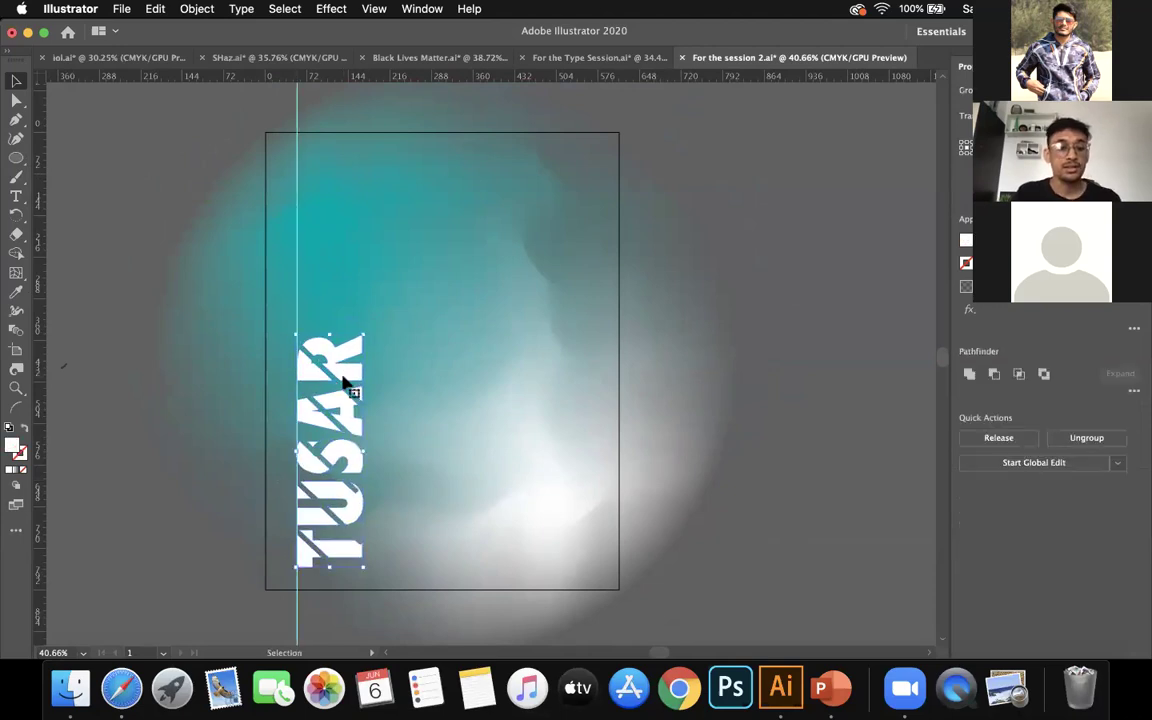
key("super+shift+a")
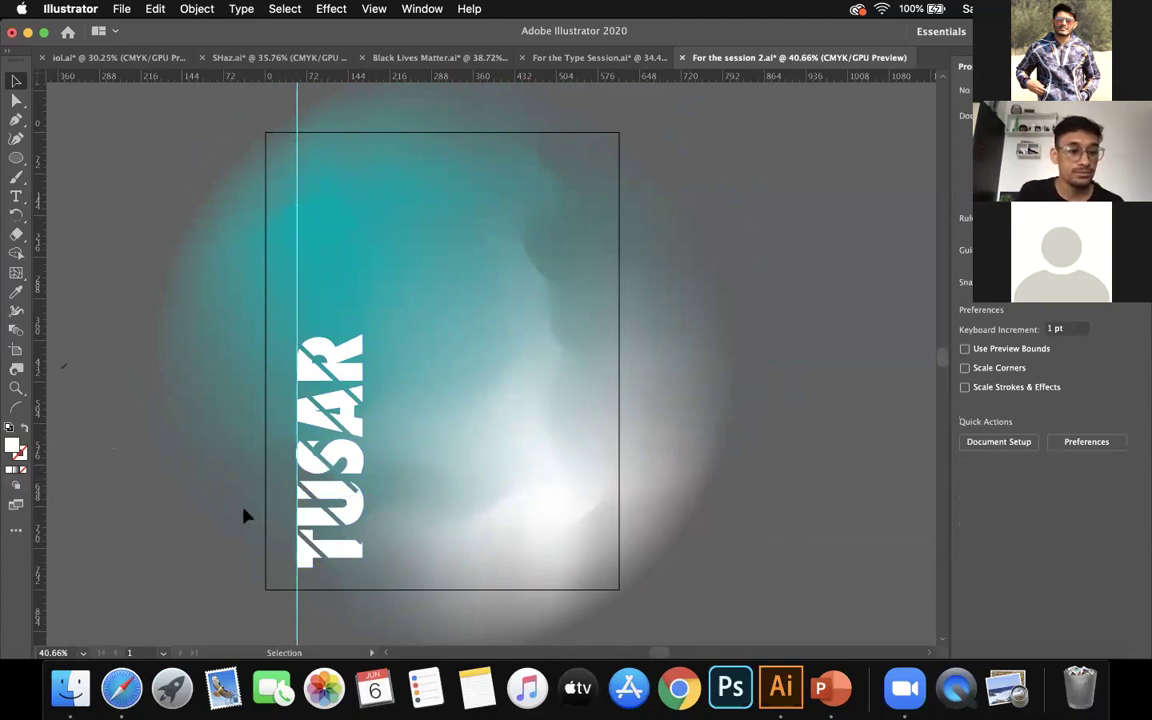
left_click_drag(363, 531, 363, 229)
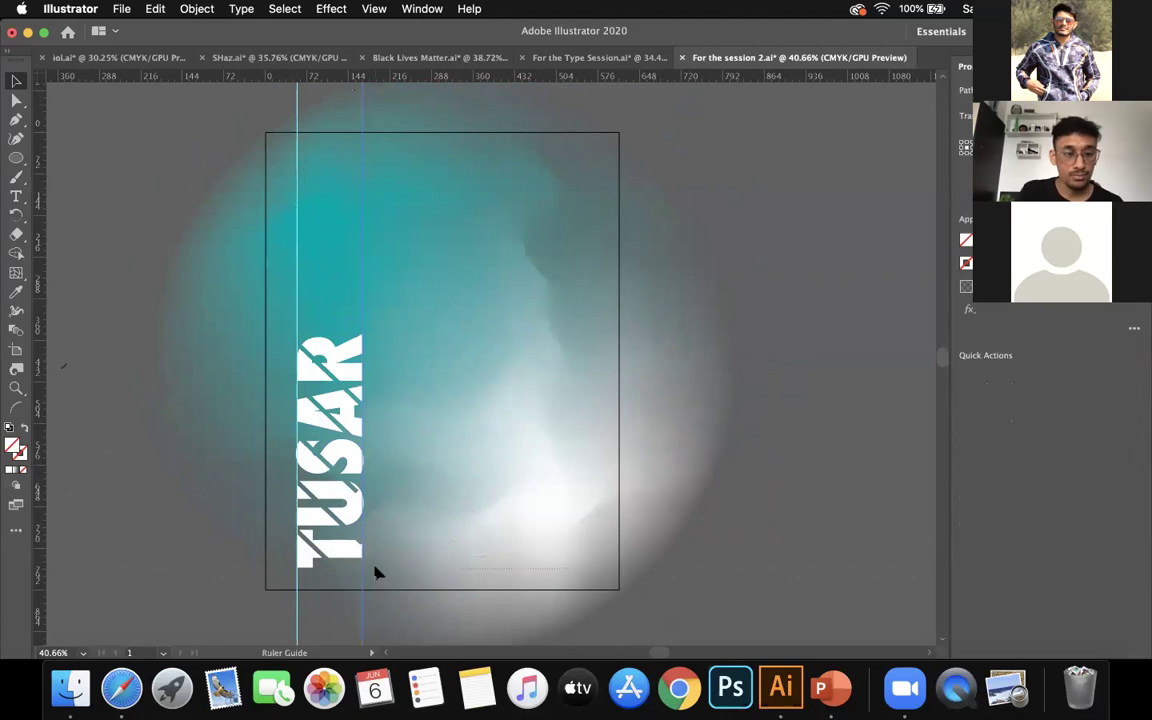
scroll(334, 501, "up", 2)
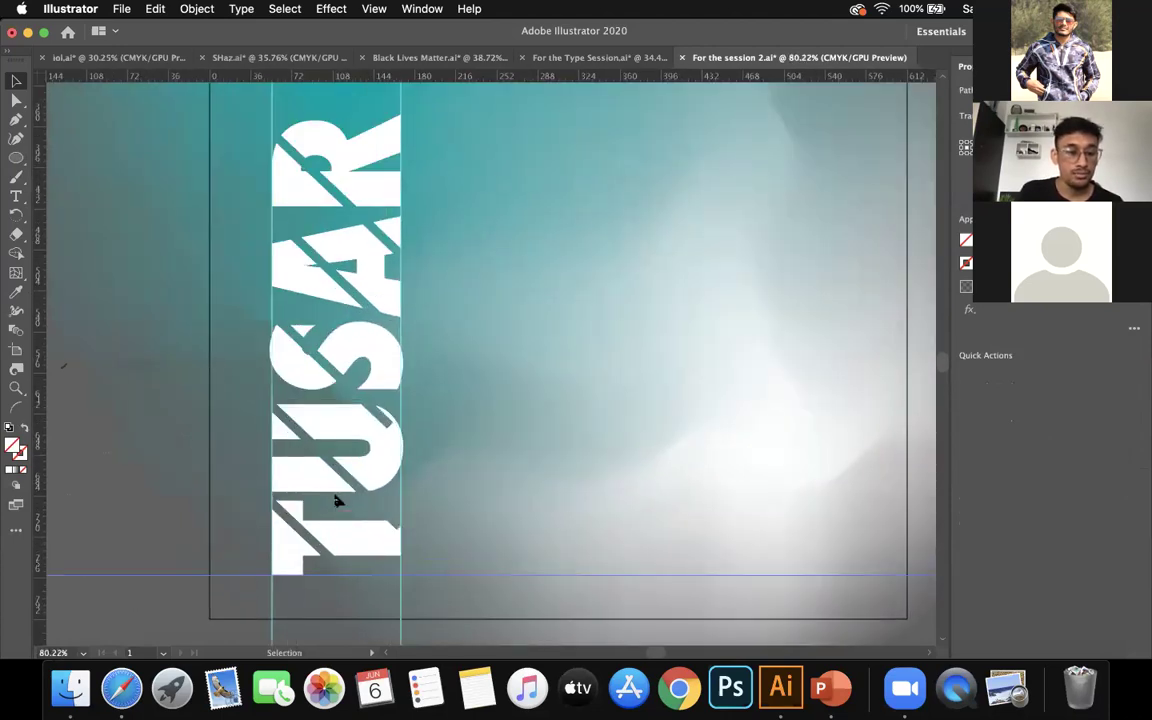
scroll(334, 501, "up", 2)
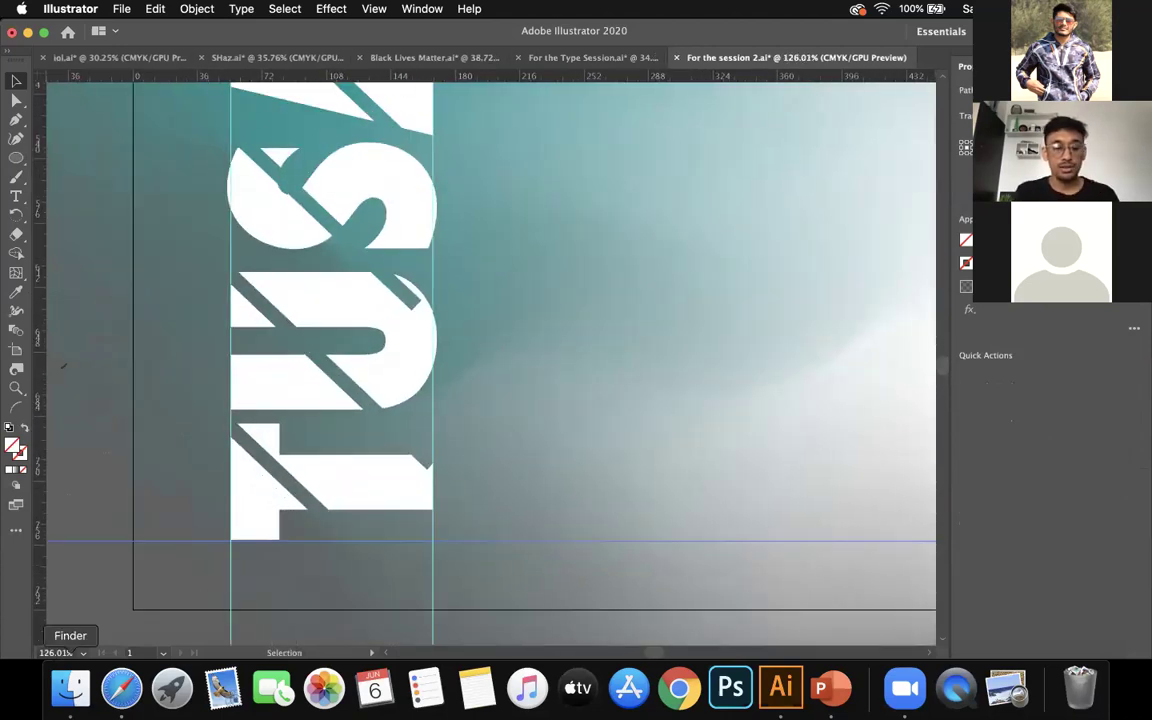
Draw a rectangle as wide as the title between its base and the artboard's bottom edge, and fill it with pink
key("m")
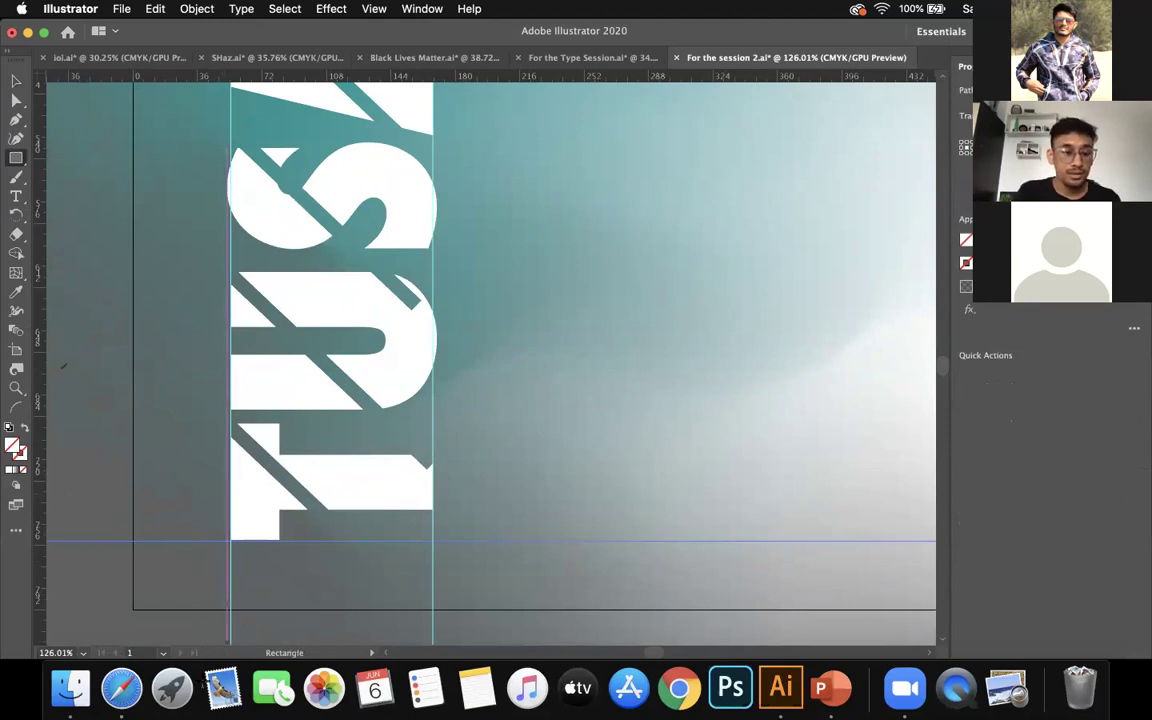
scroll(262, 545, "down", 2)
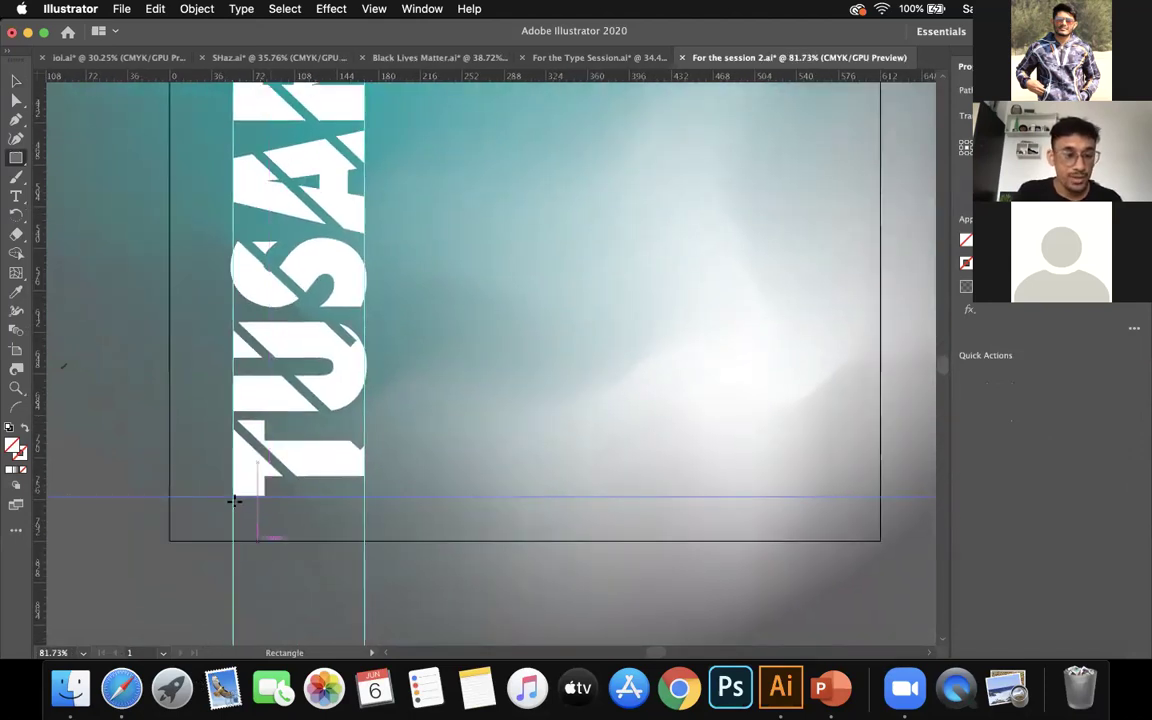
left_click_drag(231, 496, 363, 540)
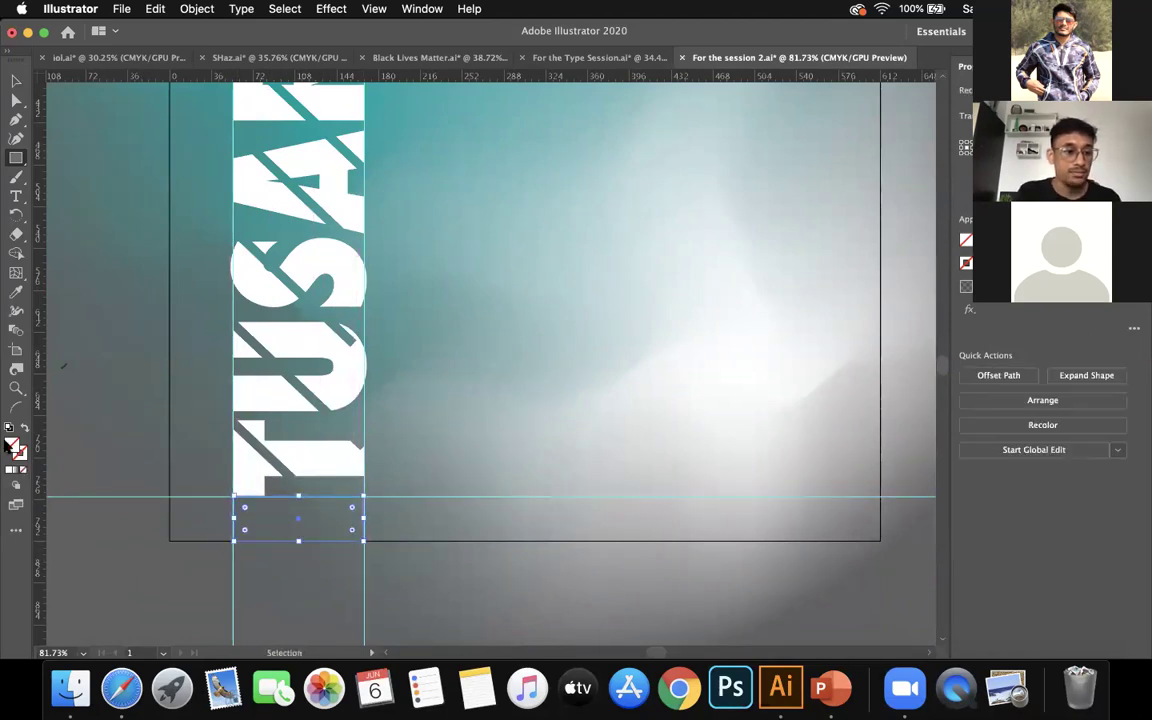
double_click(14, 444)
left_click(382, 371)
left_click(692, 337)
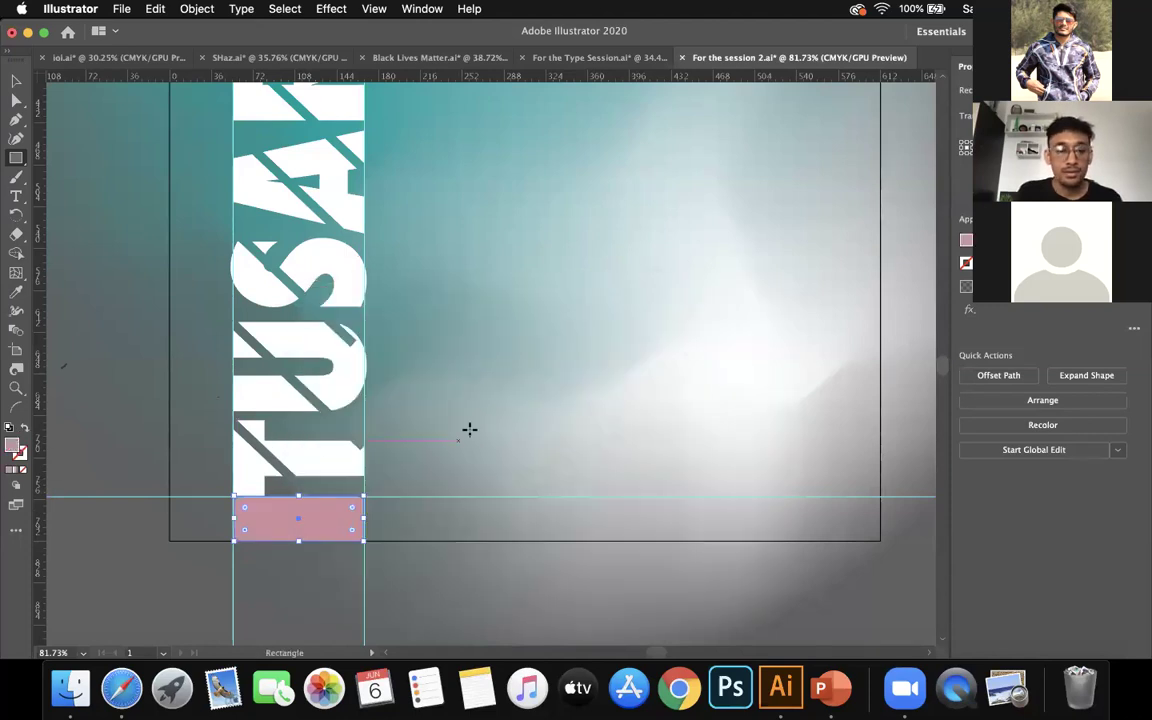
Move the pink rectangle up to the artboard's top edge between the vertical guides and place a horizontal guide along its lower edge
scroll(468, 429, "down", 3)
key("v")
scroll(397, 557, "down", 2)
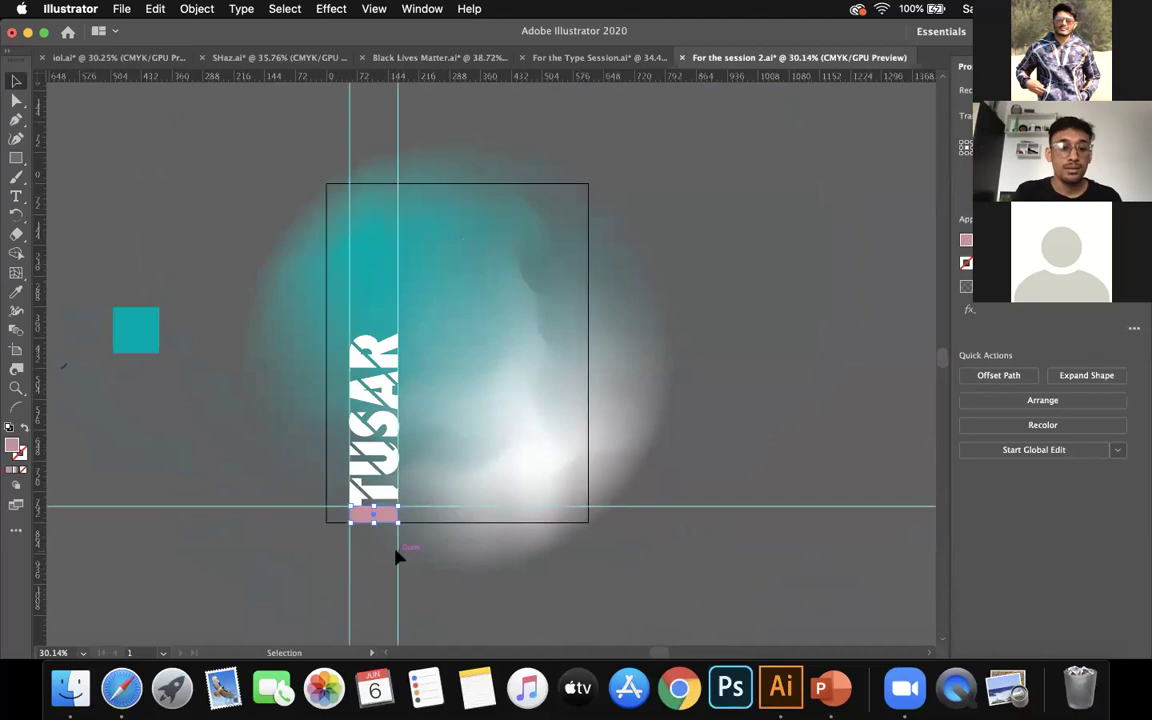
left_click_drag(376, 522, 380, 200)
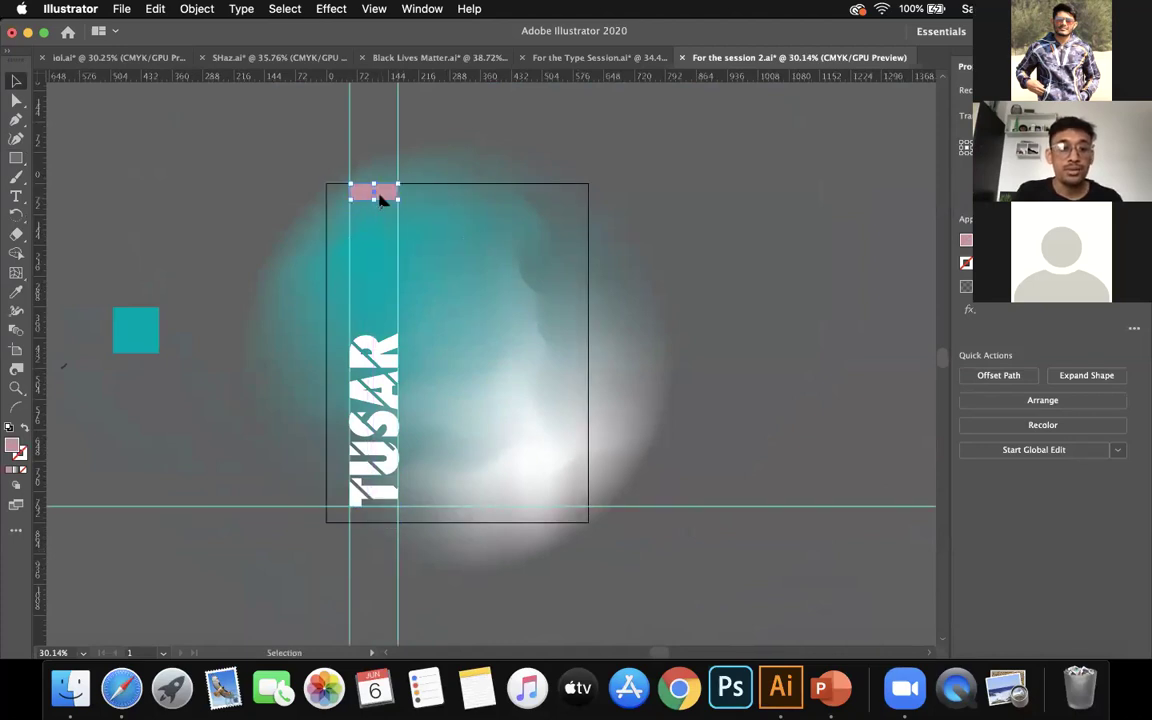
scroll(380, 200, "up", 2)
left_click(365, 88)
left_click_drag(367, 229, 368, 225)
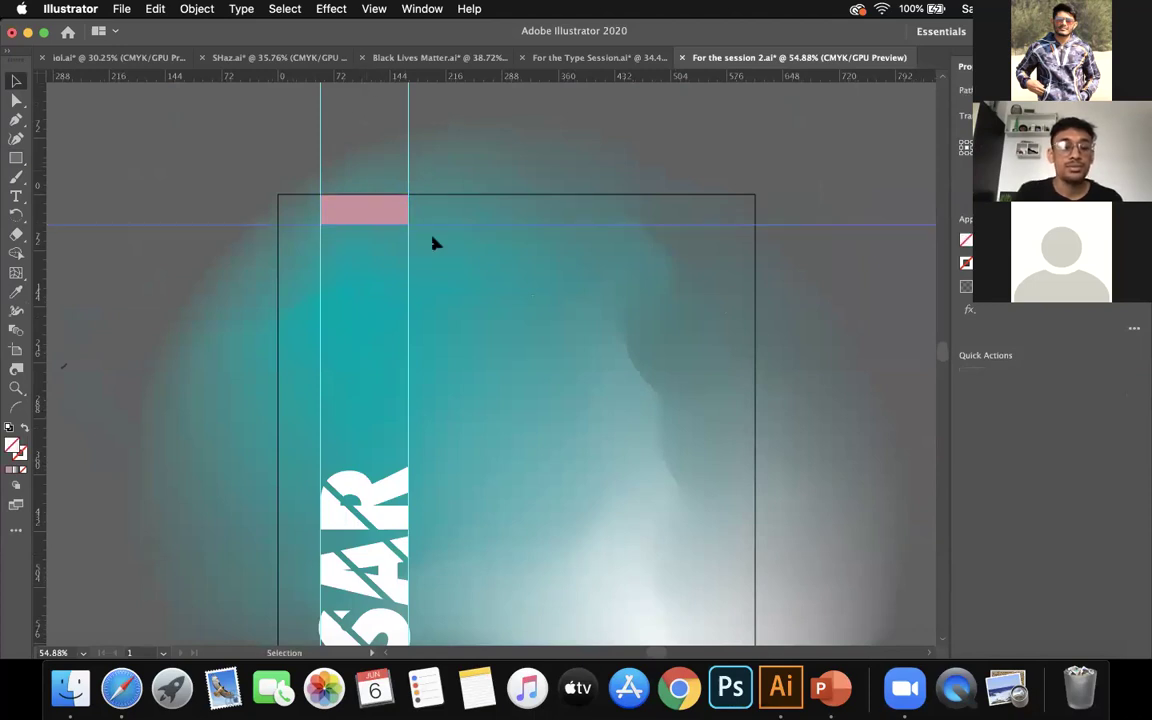
scroll(435, 243, "down", 2)
scroll(435, 243, "up", 3)
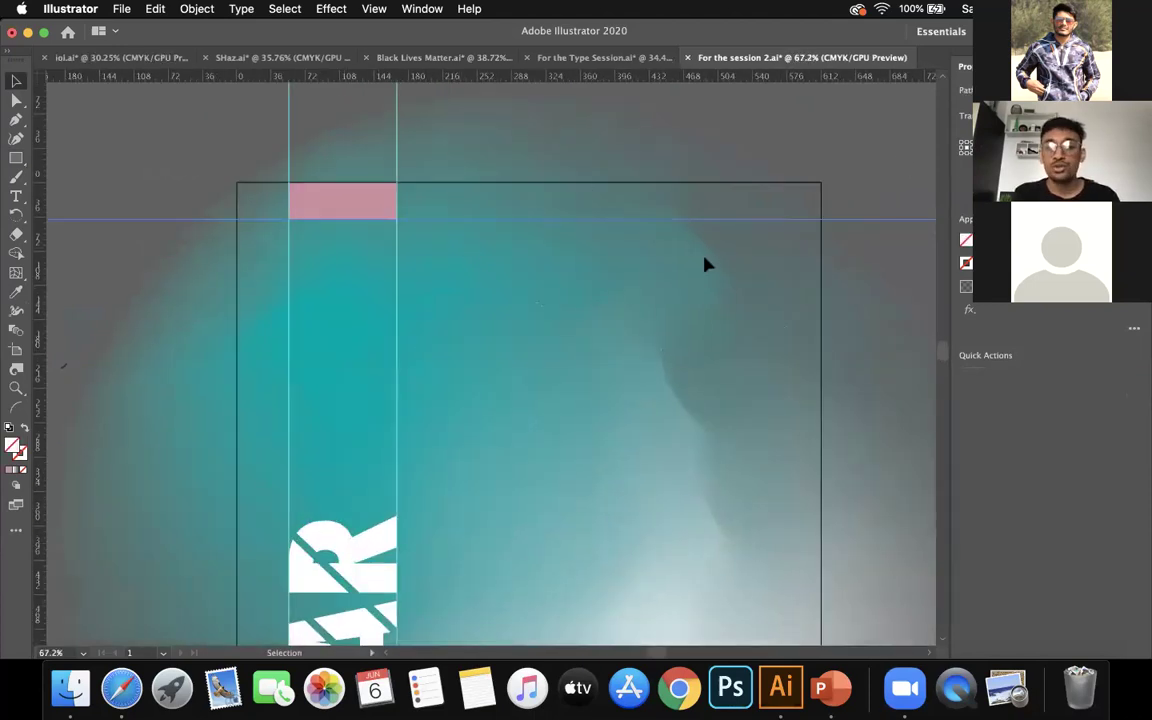
scroll(702, 272, "down", 1)
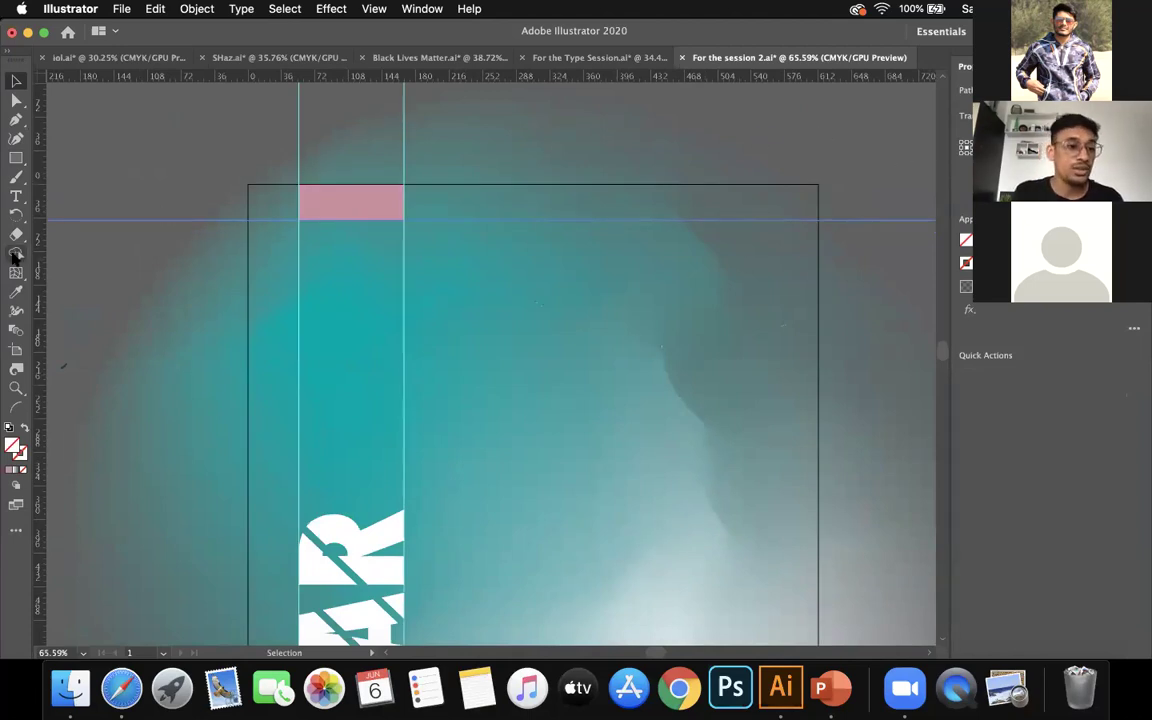
Add the text "An aspiring designer" in Futura Condensed ExtraBold at 15 pt beside the artboard
left_click(16, 195)
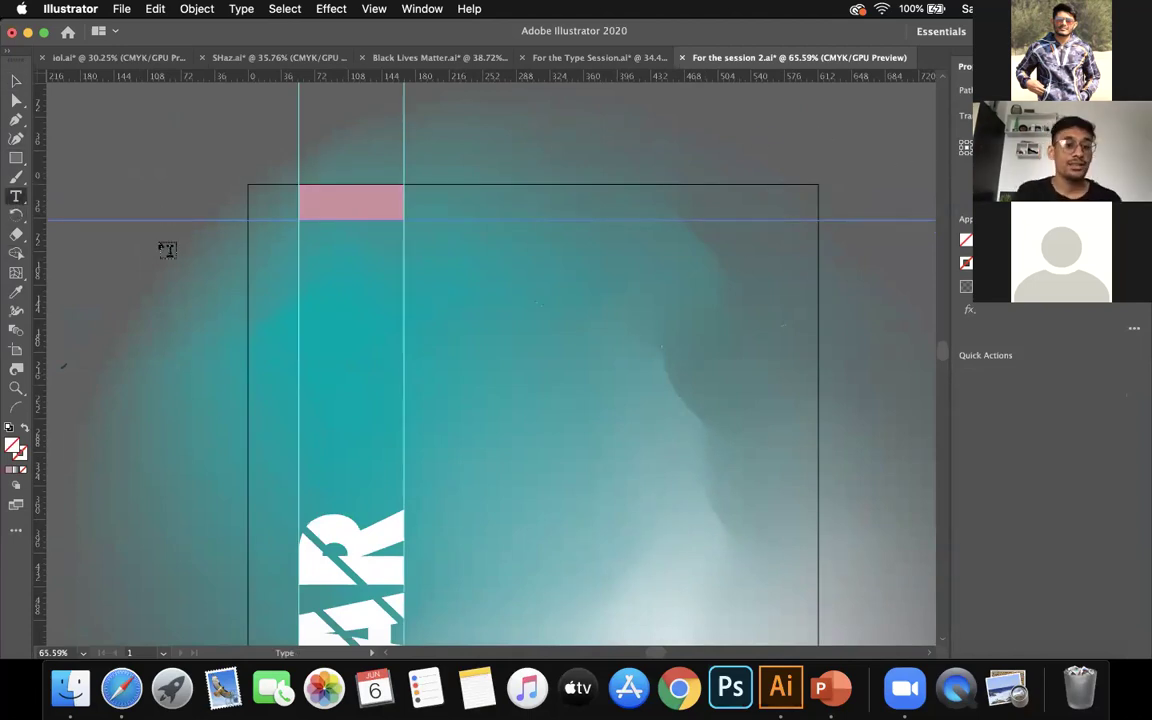
left_click(193, 280)
scroll(383, 281, "left", 5)
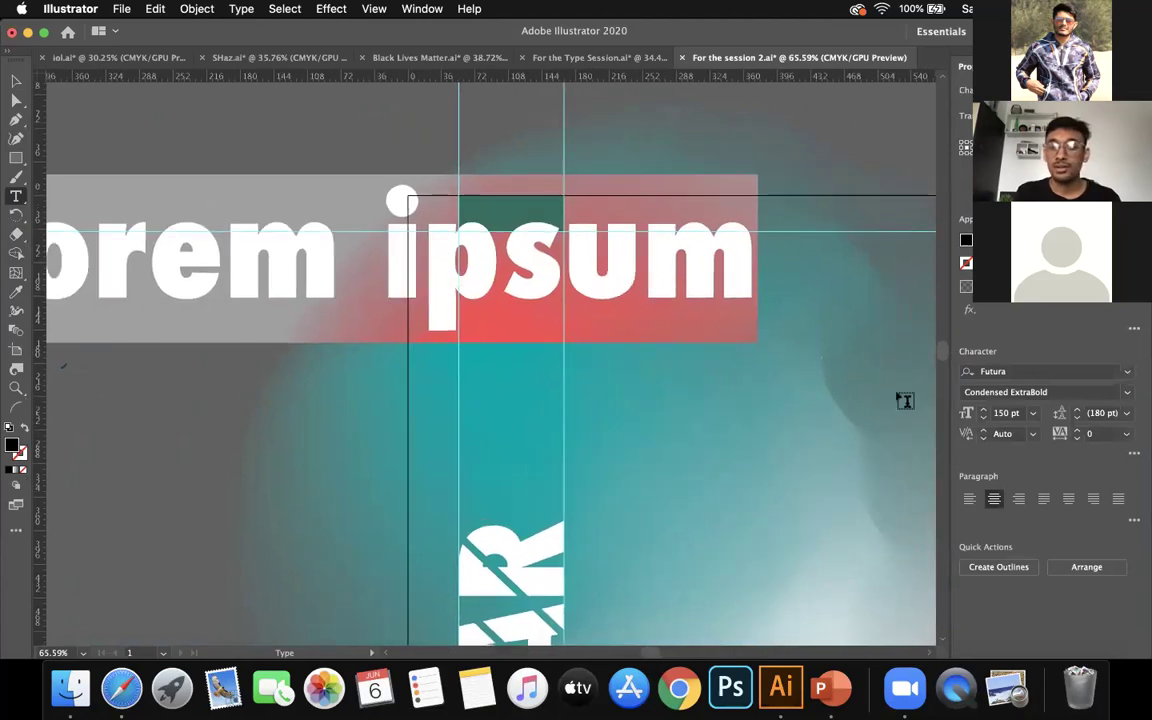
double_click(1001, 414)
type("15")
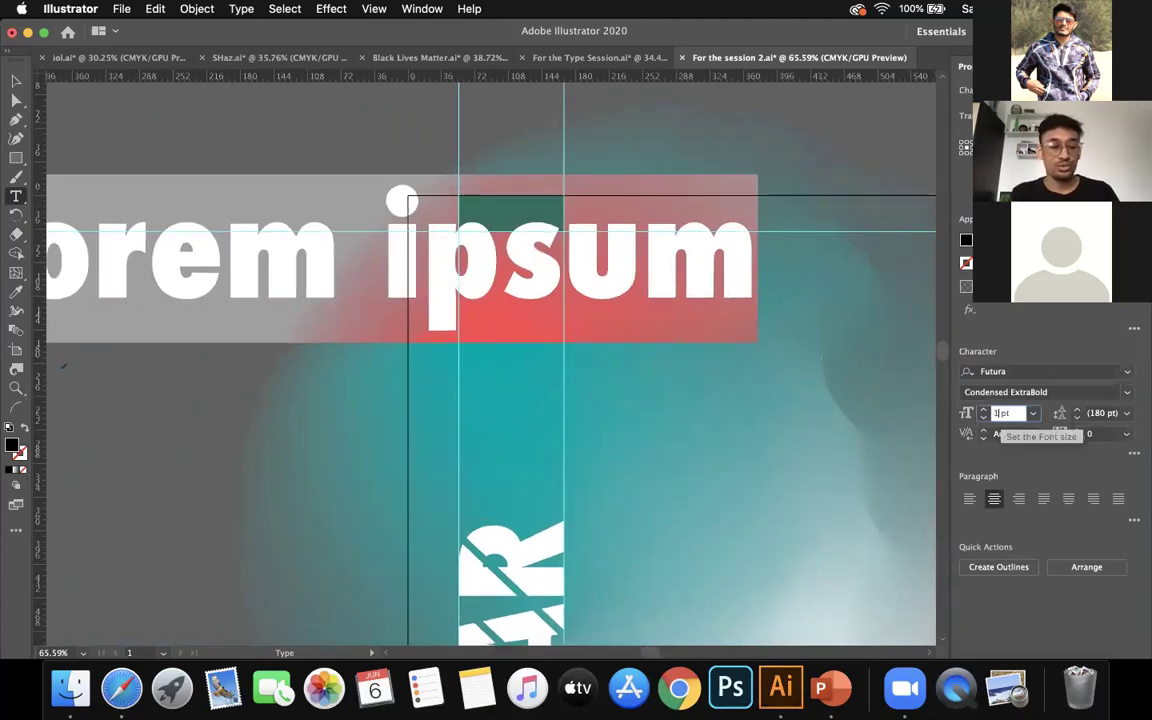
key("Return")
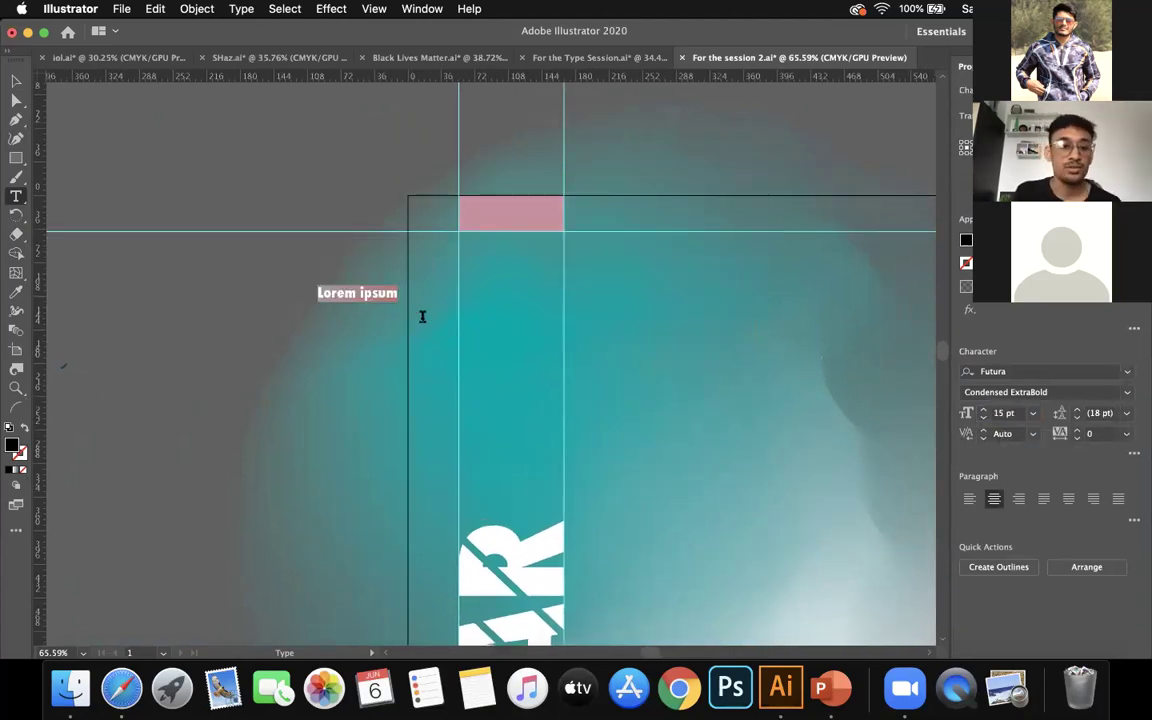
type("An asp")
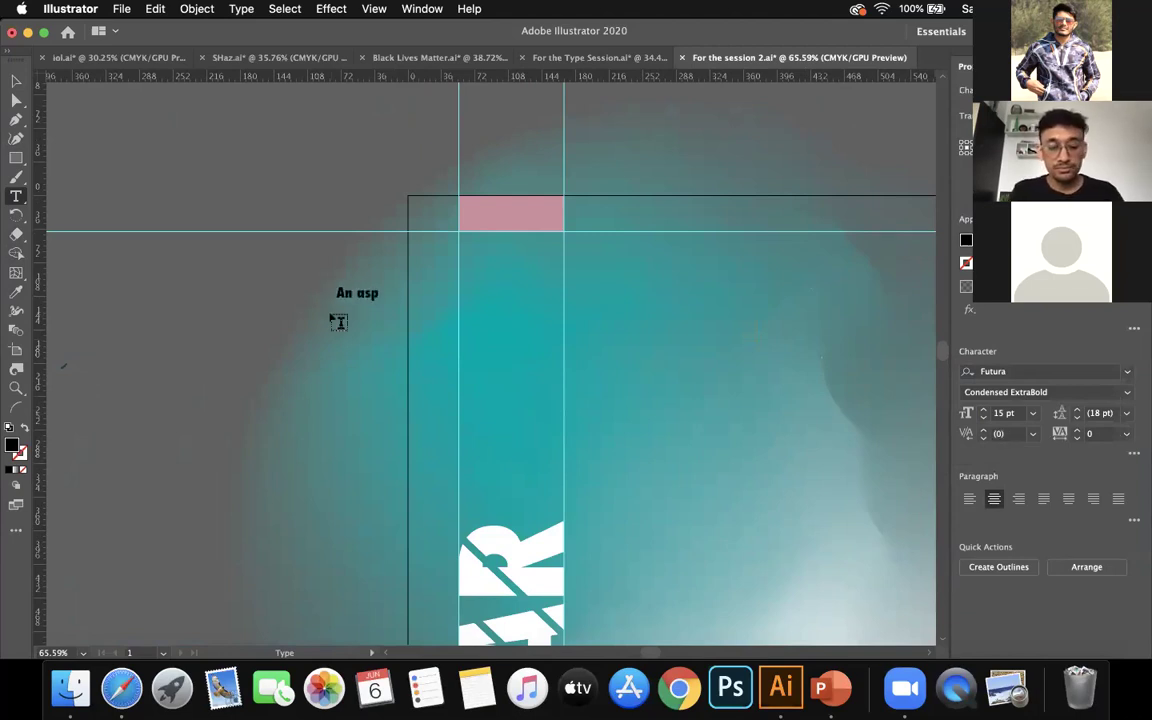
type("iring")
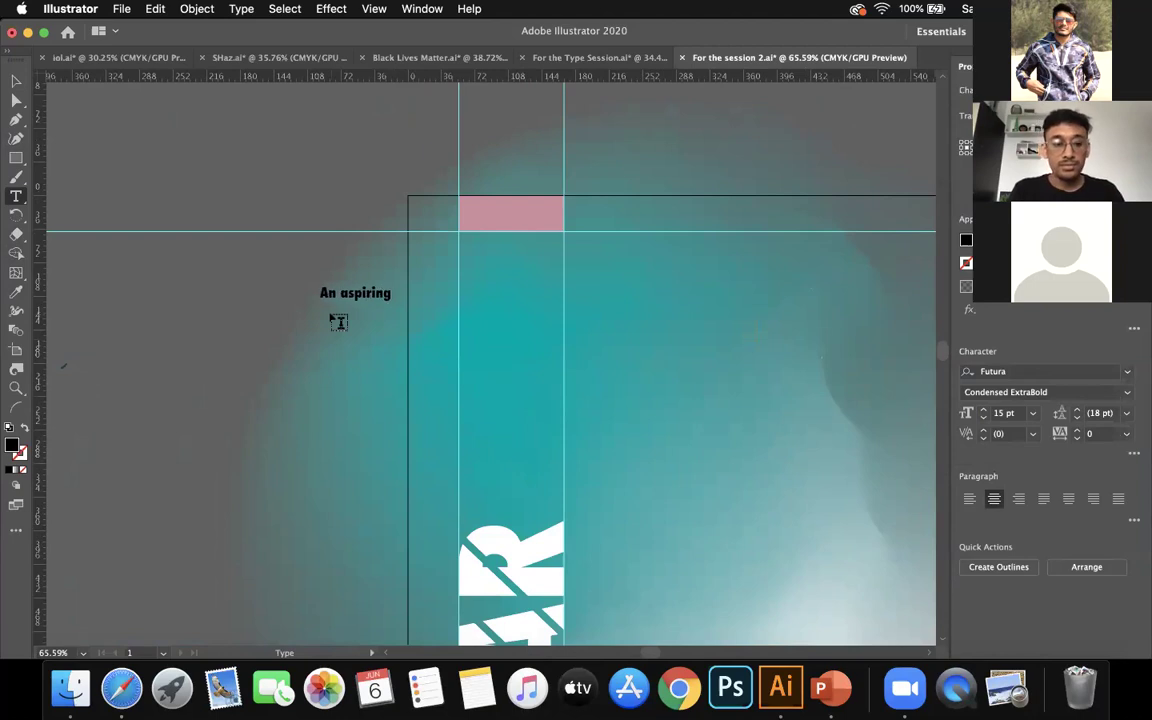
type(" de")
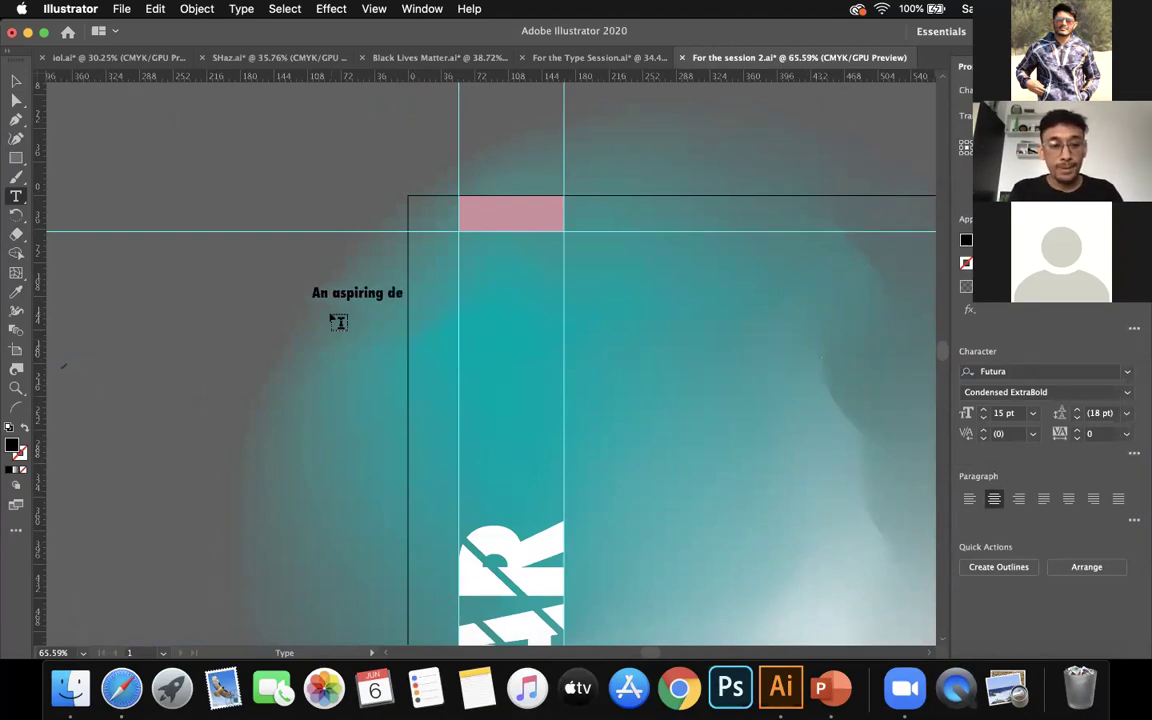
type("si")
type("gner")
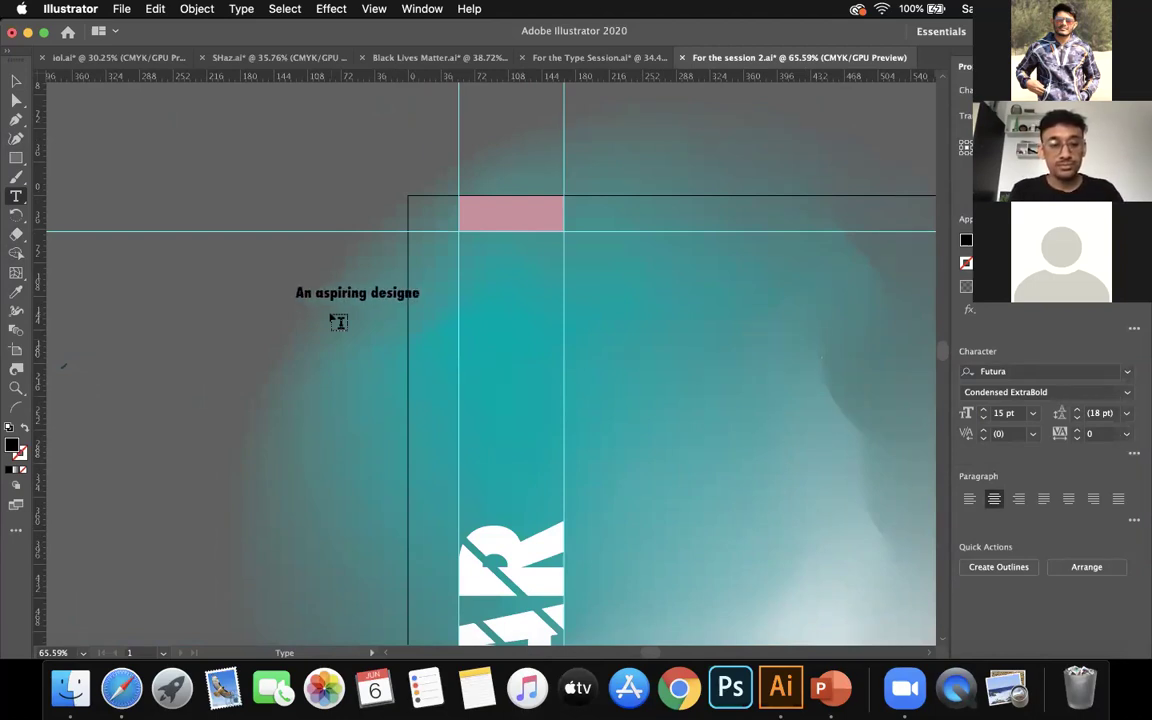
left_click(16, 82)
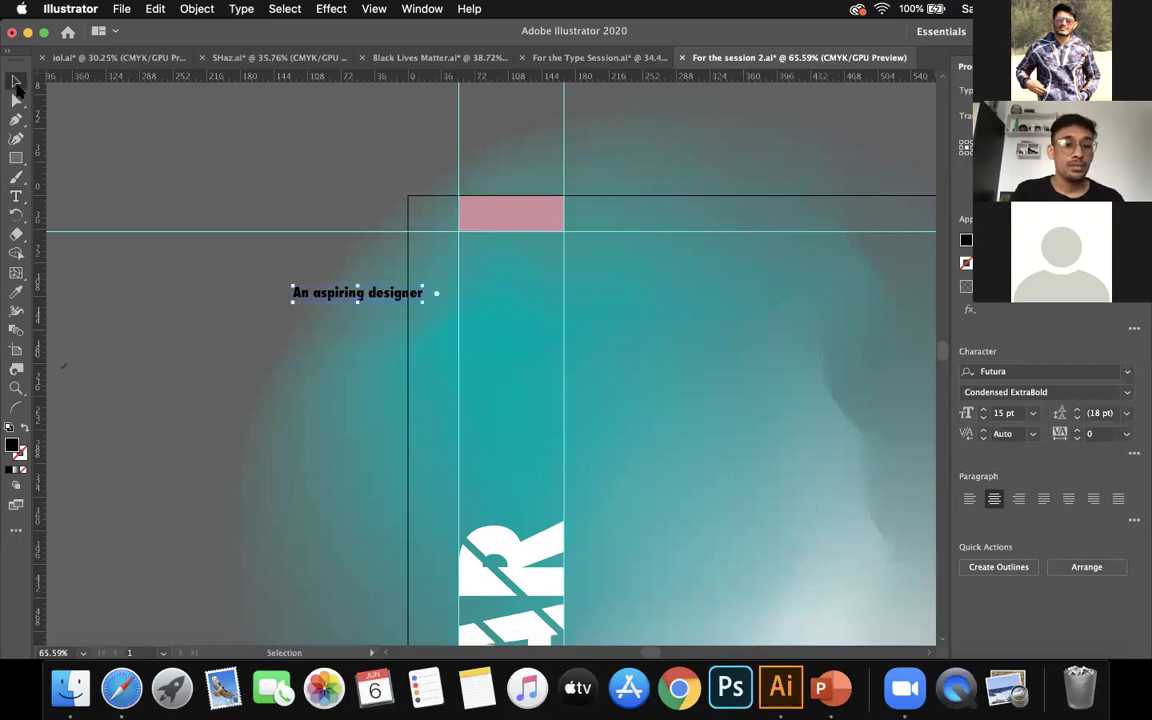
Match the "An aspiring designer" text to the title's white and place it directly below the pink rectangle, starting at the left guide
scroll(180, 273, "down", 2)
key("i")
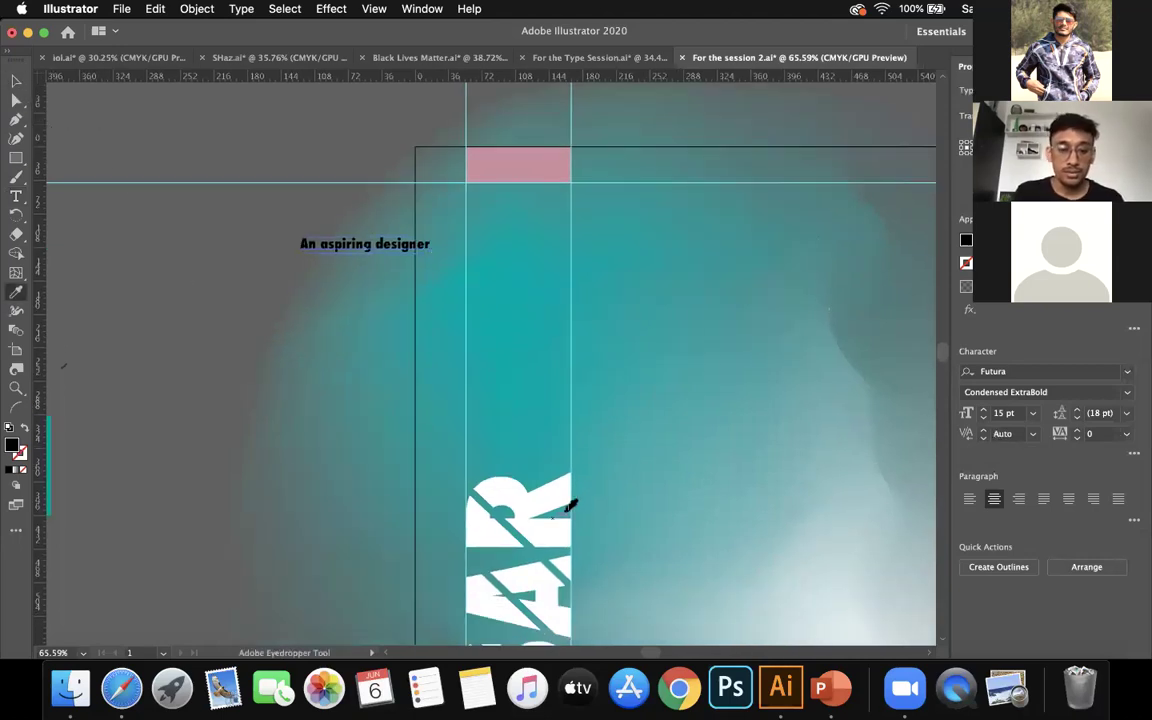
left_click(532, 494)
left_click(16, 80)
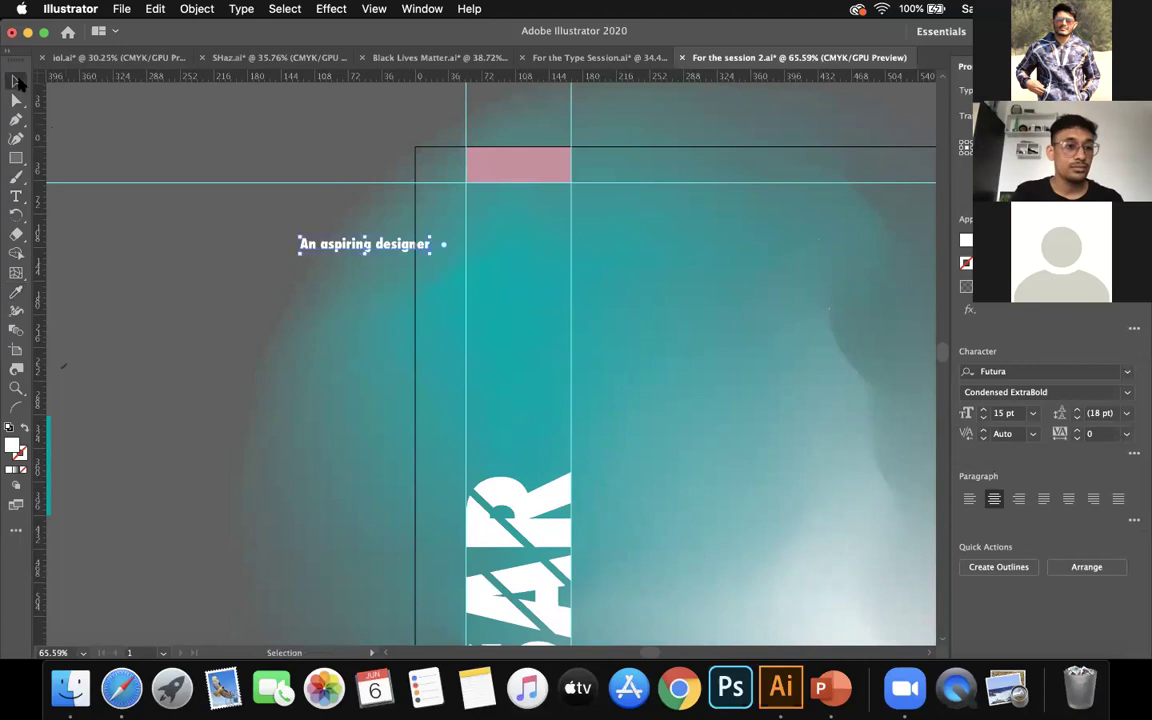
left_click_drag(327, 244, 519, 198)
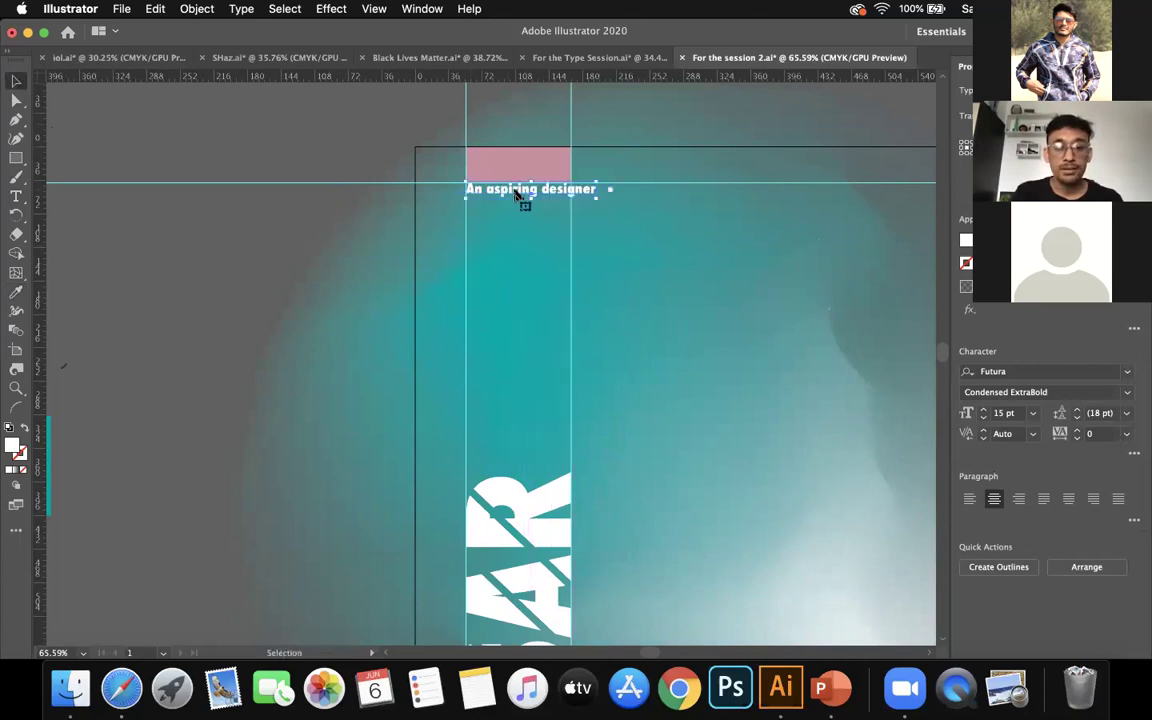
Break the white text into two lines so that "designer" starts the second line
scroll(519, 198, "up", 5)
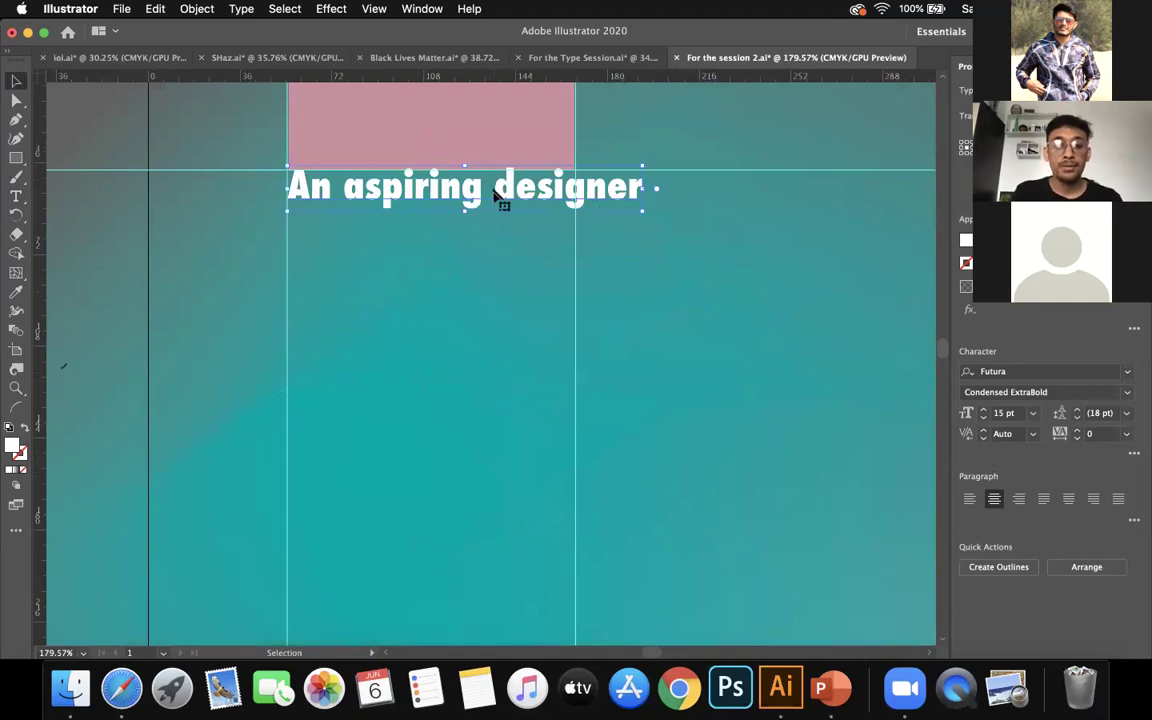
key("t")
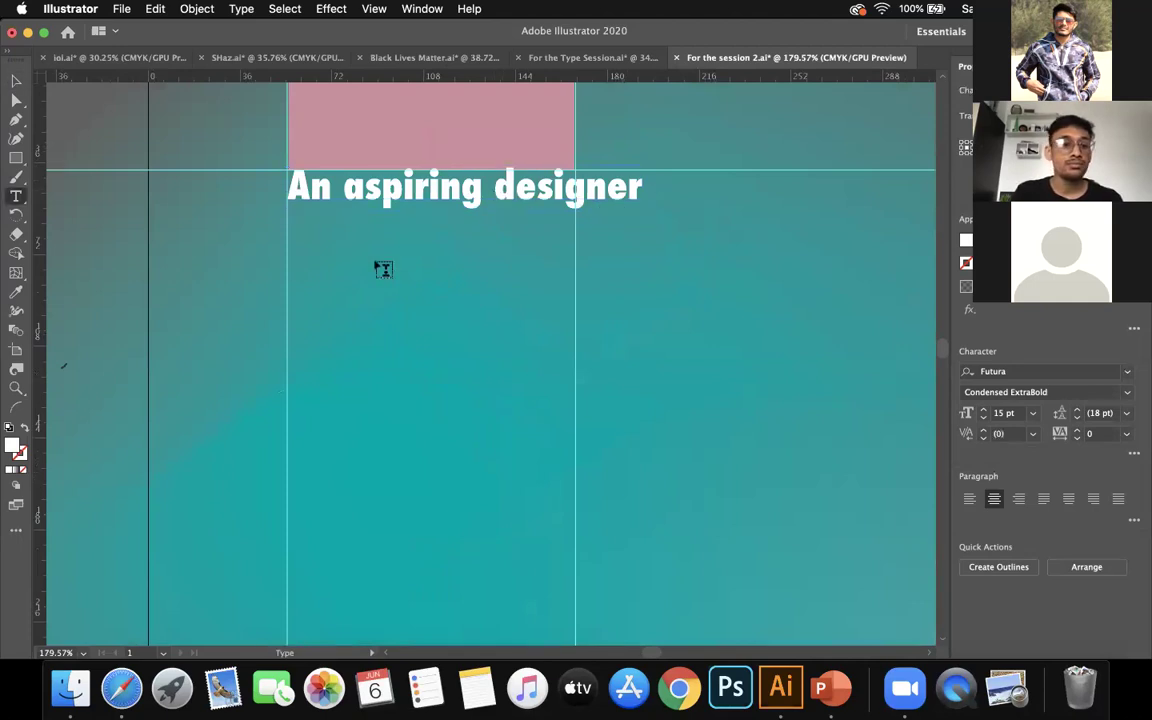
key("BackSpace")
key("Return")
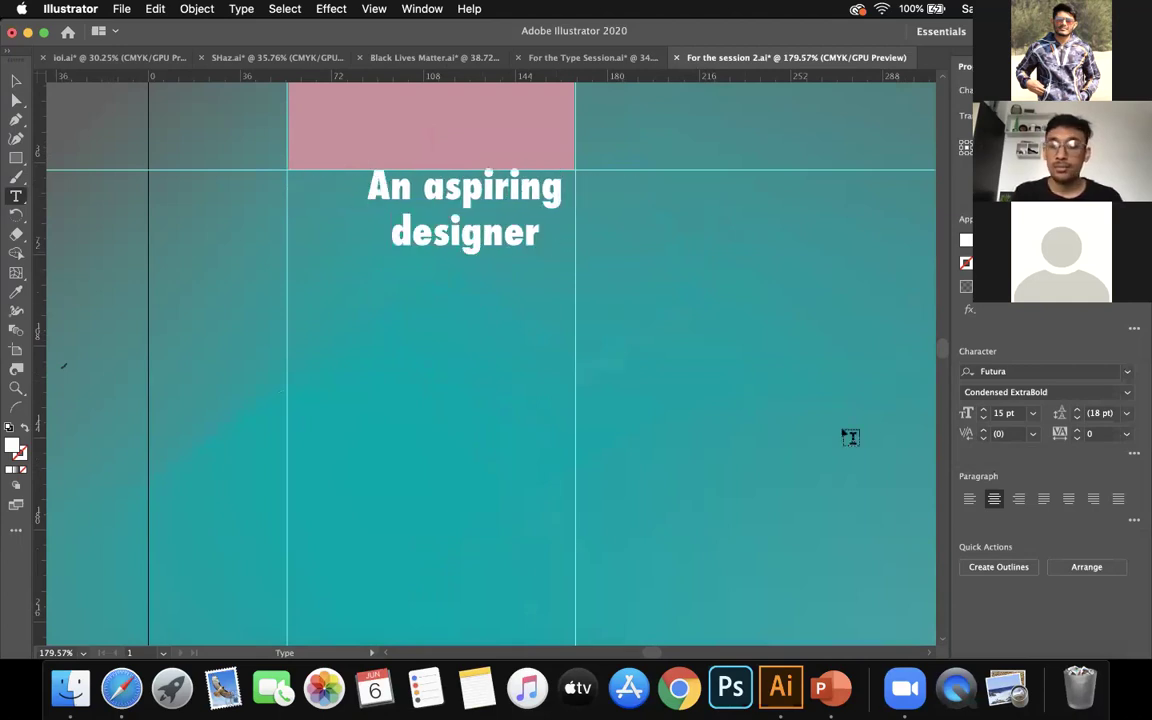
Try to left-align the second line, "designer", and undo the alignment change
key("super+shift+l")
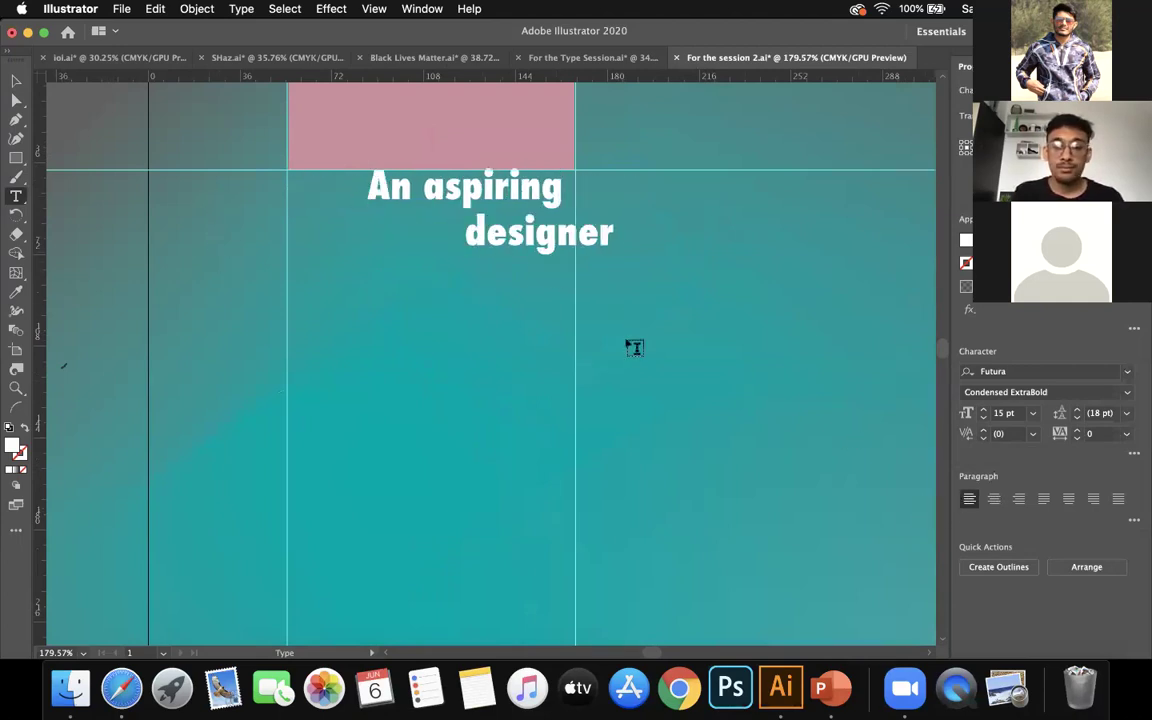
left_click(16, 80)
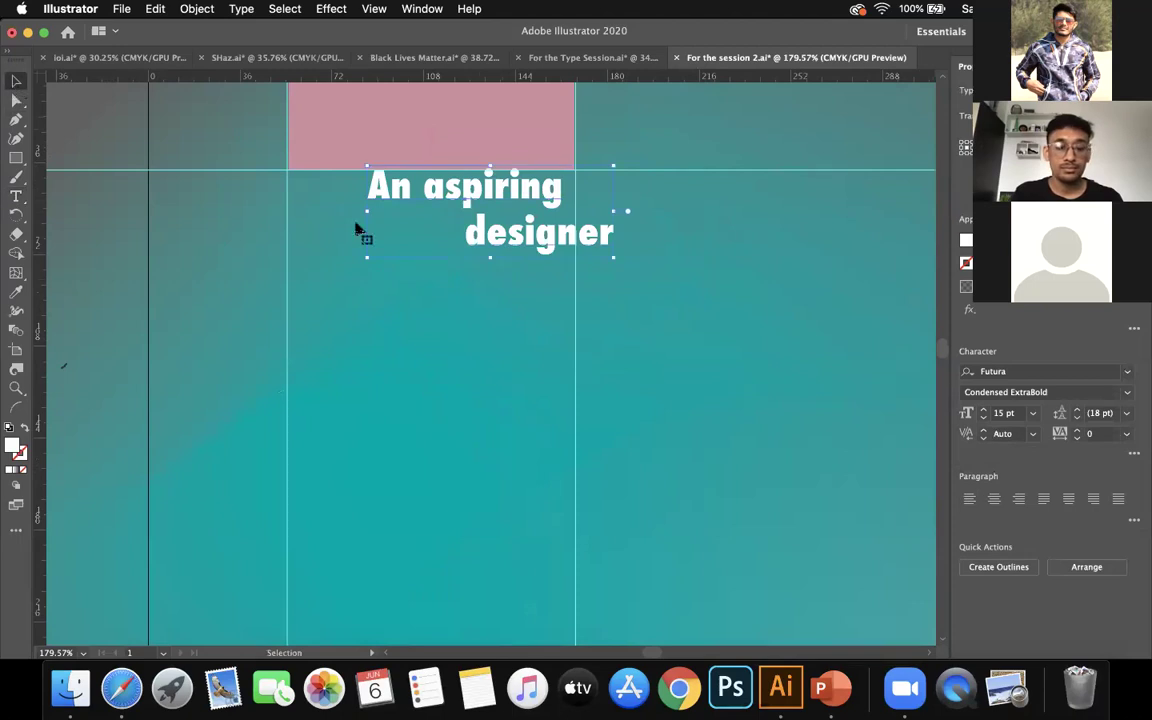
key("t")
left_click(466, 226)
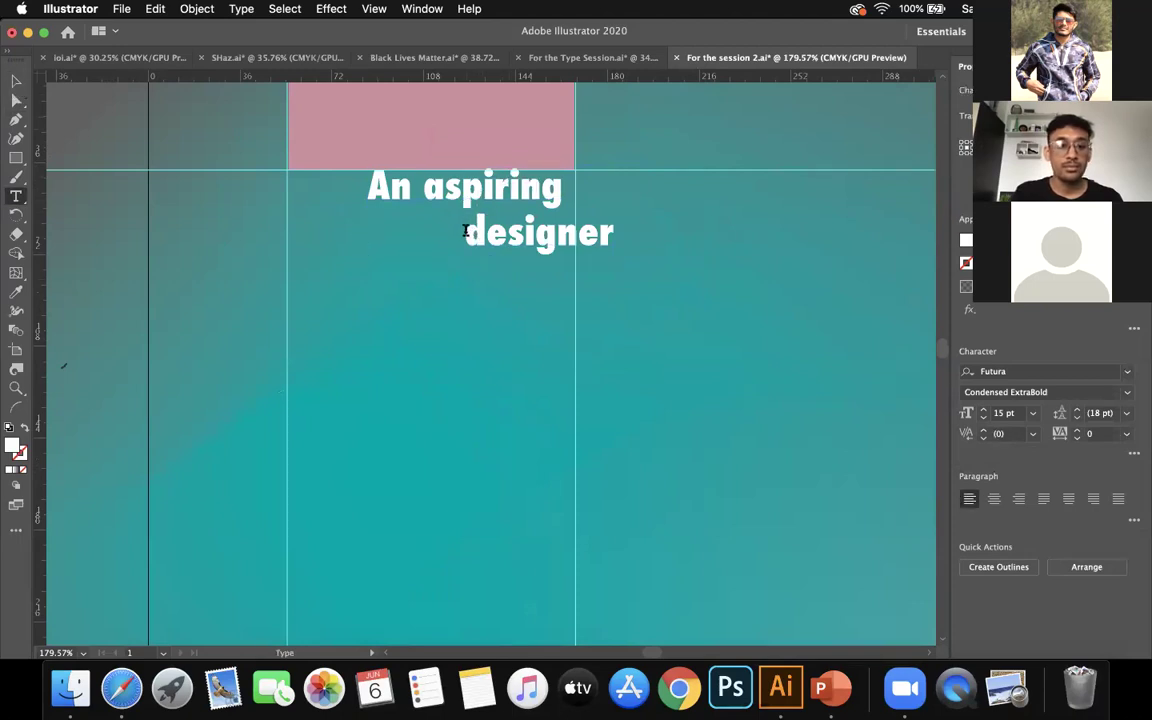
key("BackSpace")
key("super+z")
key("super+z")
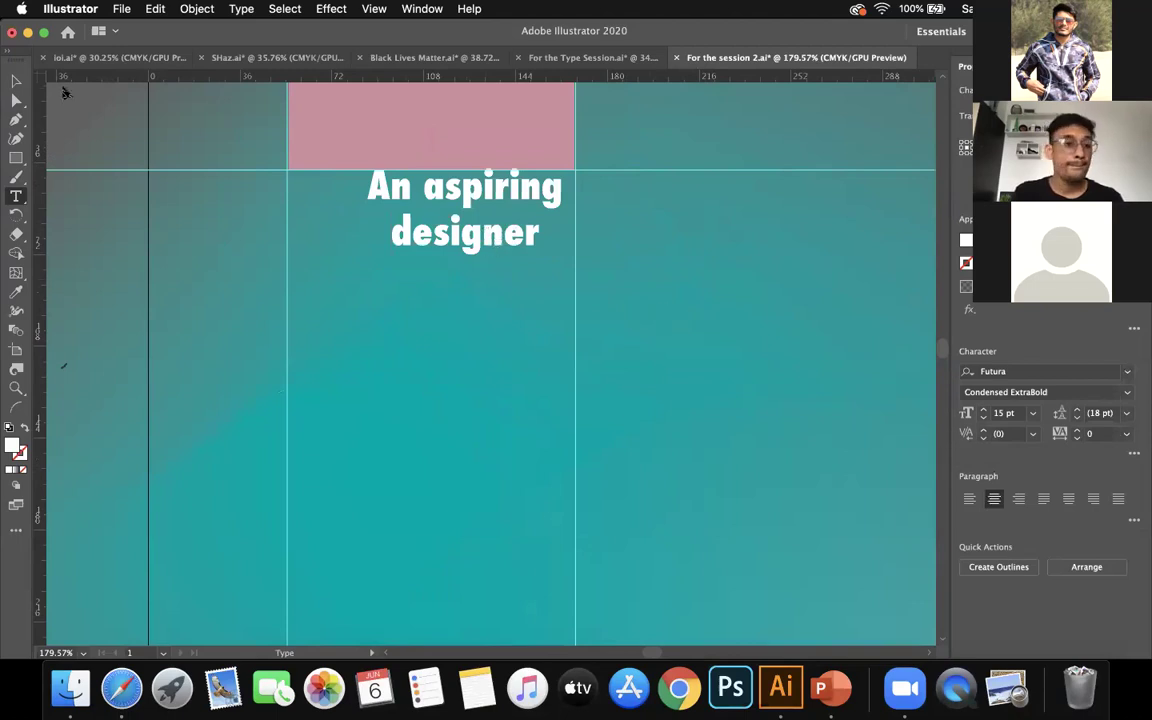
Left-align the whole two-line text and move it against the left vertical guide, just under the upper horizontal guide
key("Escape")
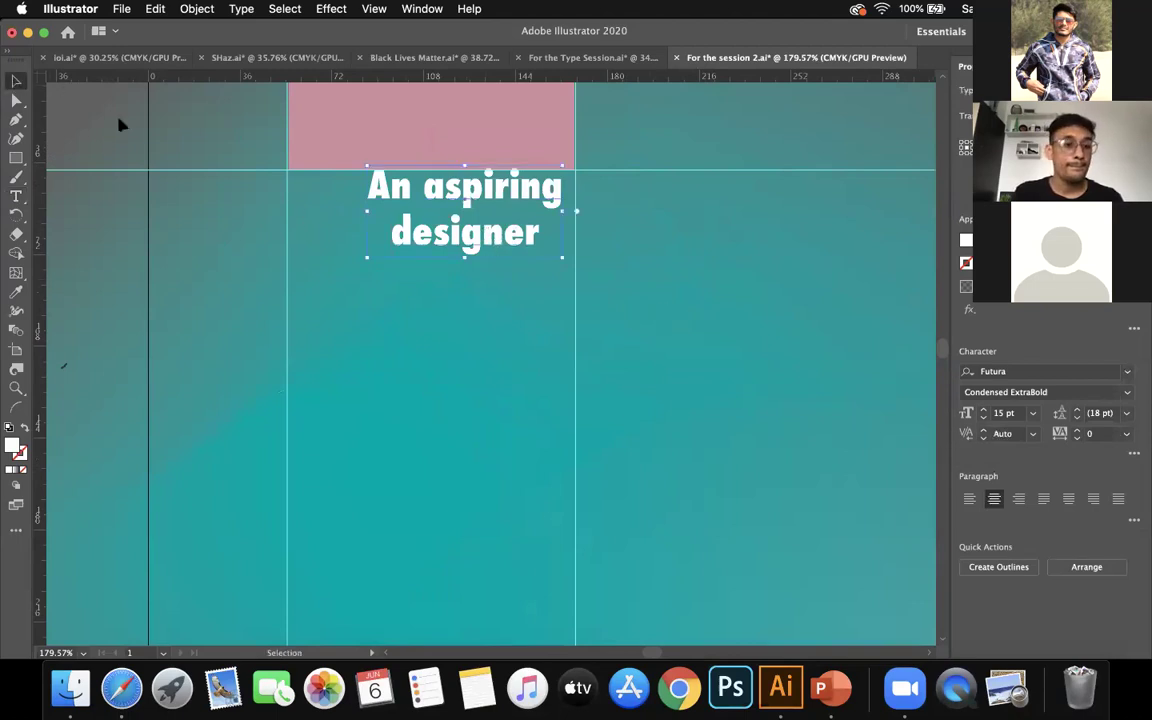
left_click(967, 503)
left_click_drag(476, 187, 305, 190)
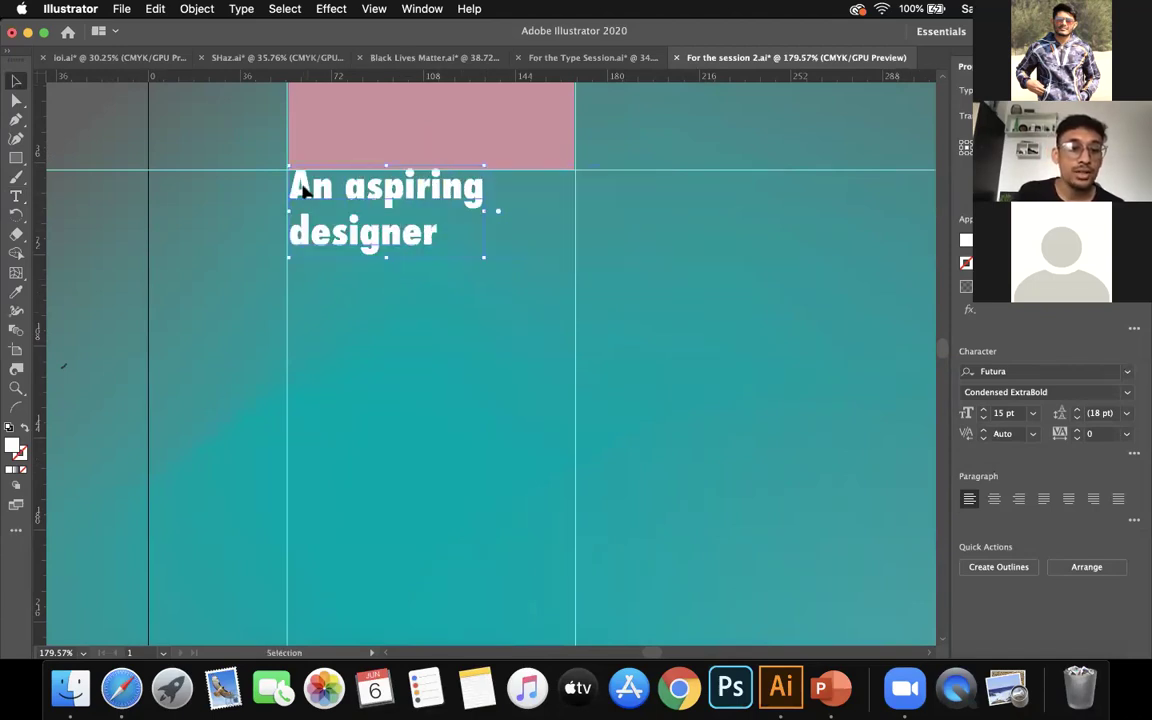
Delete the pink spacer rectangle and preview the poster full screen without guides
left_click(347, 129)
key("Delete")
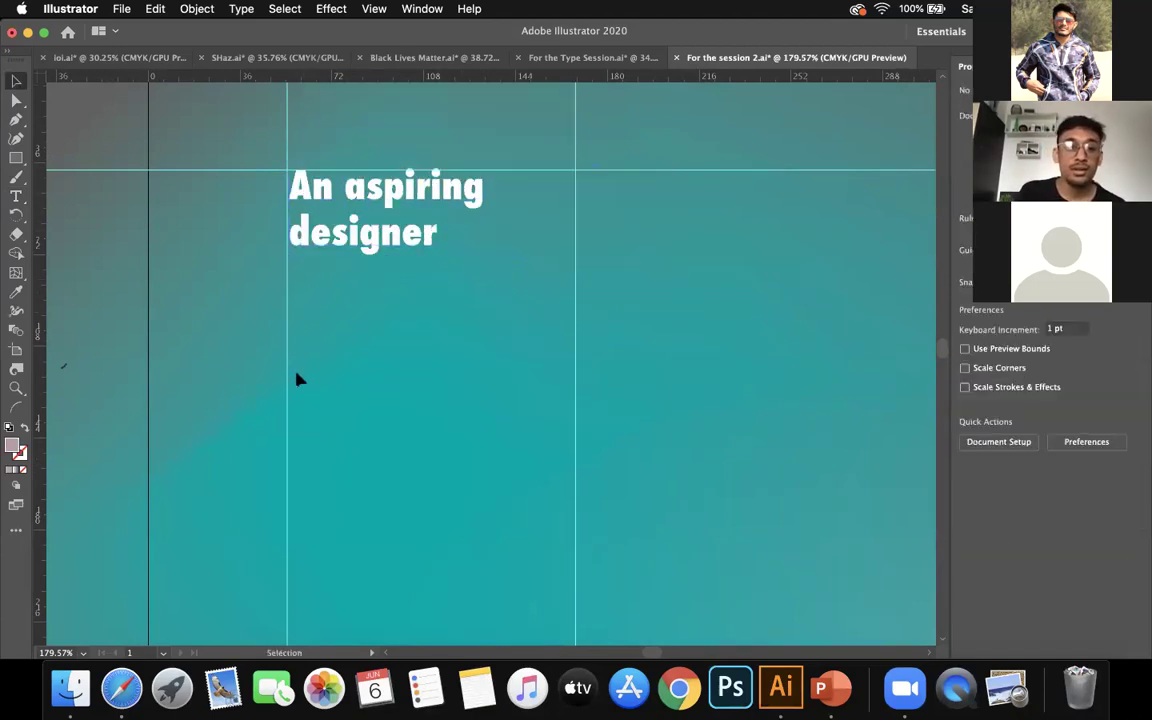
scroll(297, 379, "down", 3)
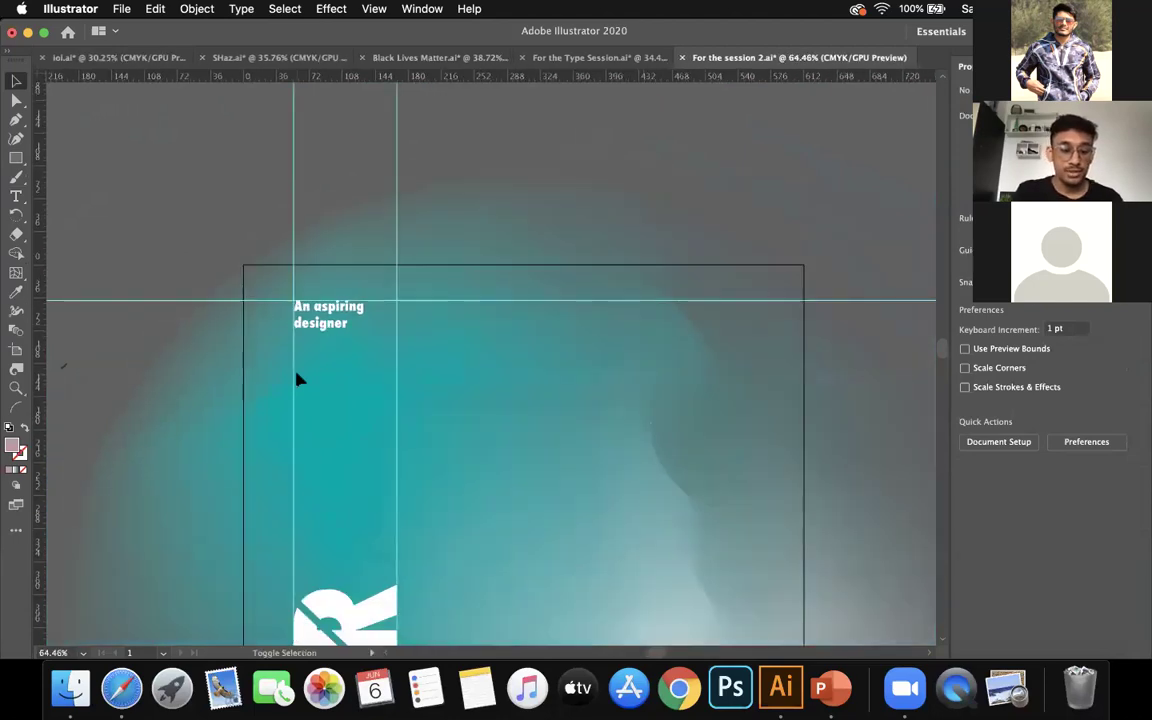
key("shift+f")
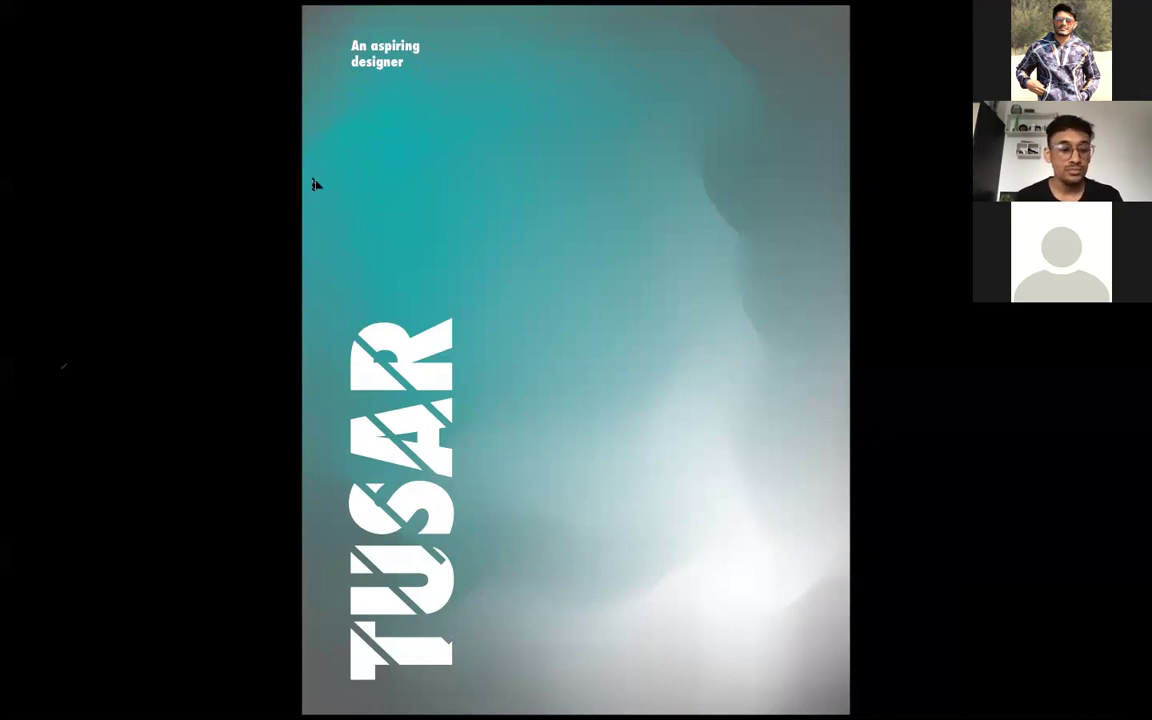
key("Escape")
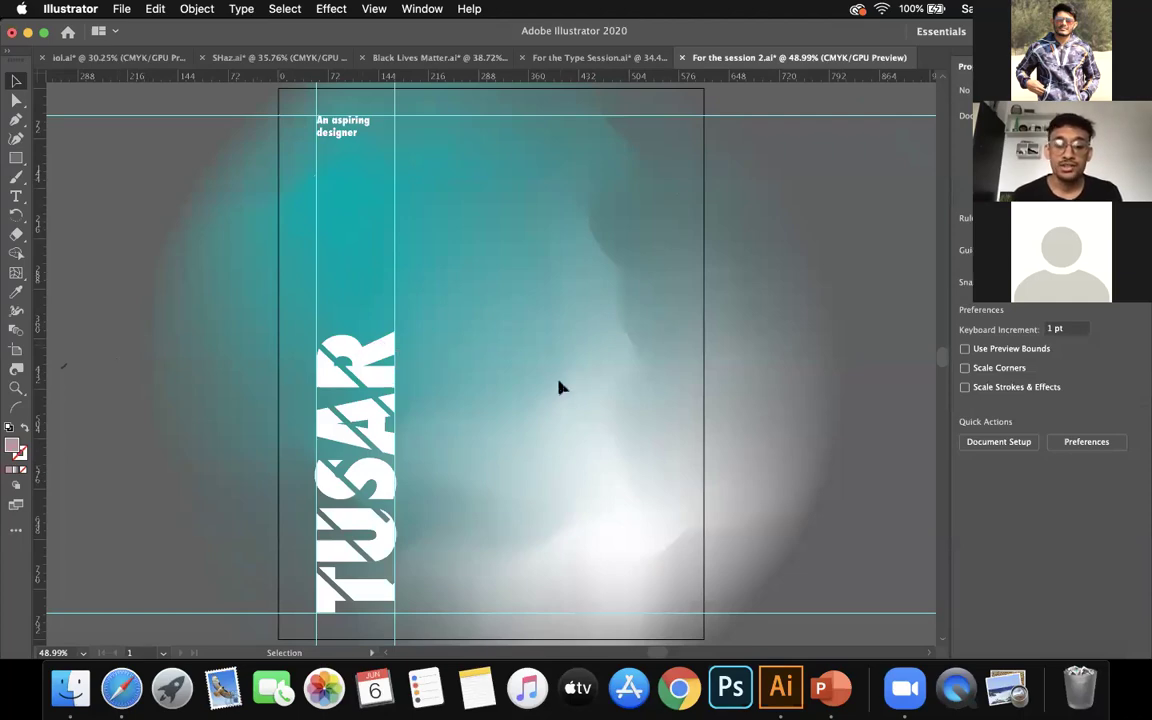
Switch to the "Typogrqaphy 101" presentation in Microsoft PowerPoint
key("ctrl+Right")
key("ctrl+Right")
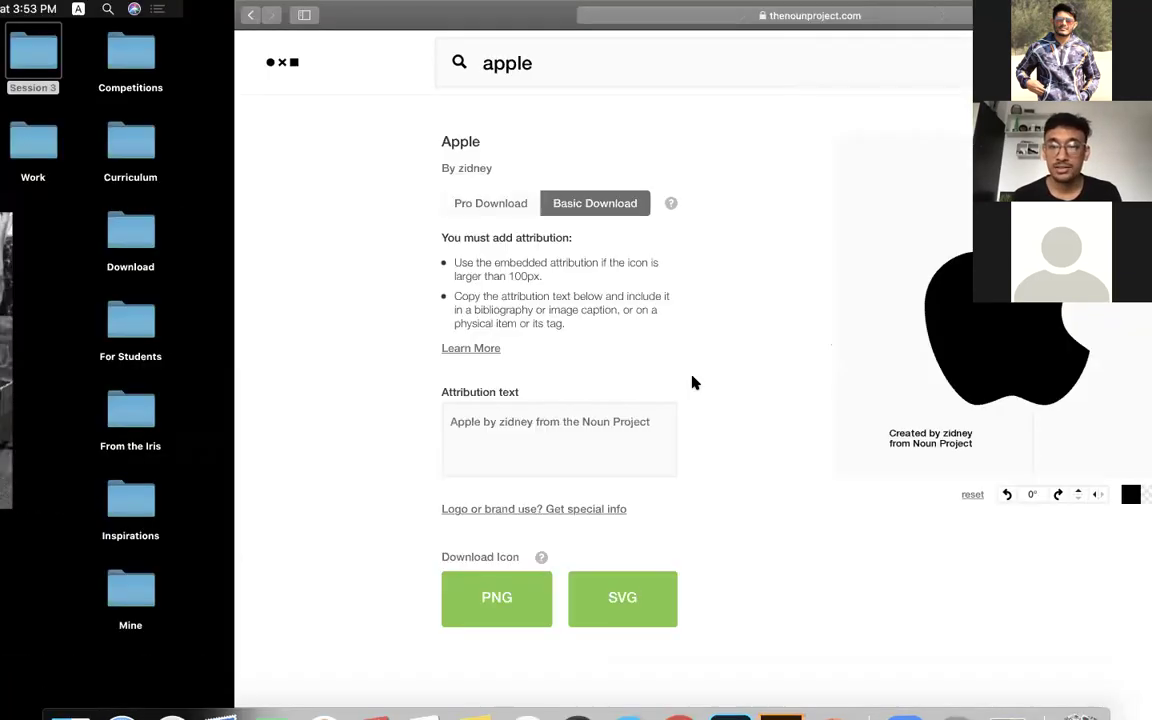
key("ctrl+Left")
key("ctrl+Left")
key("ctrl+Up")
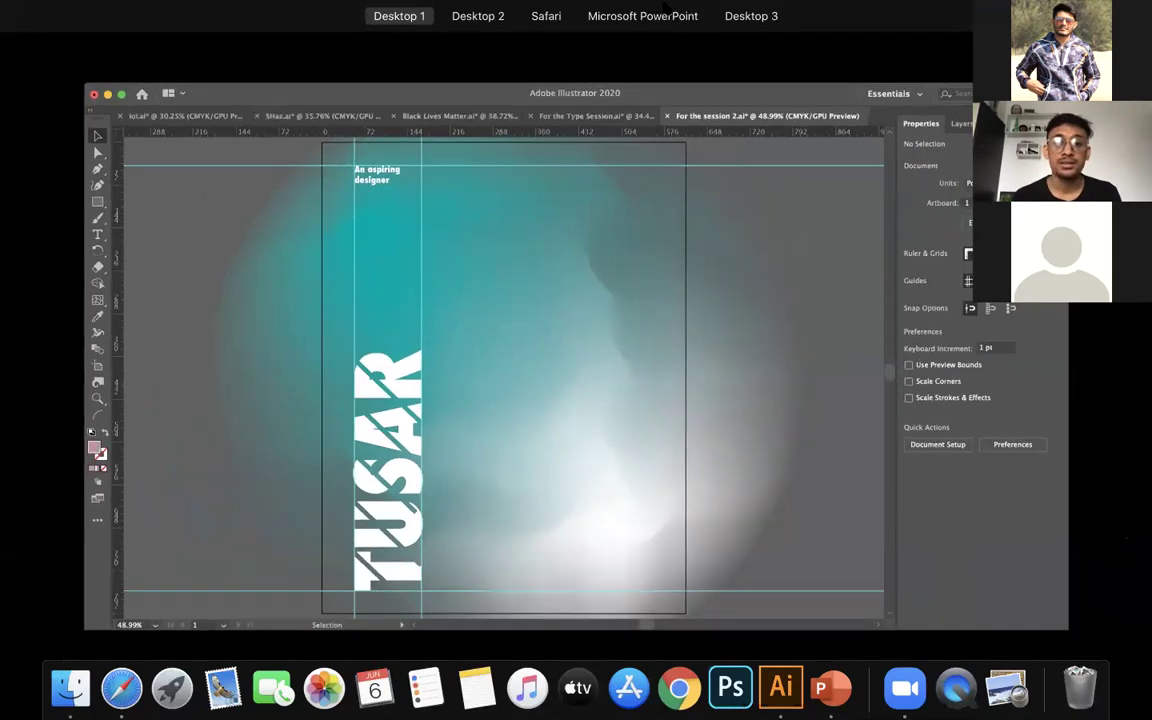
left_click(647, 65)
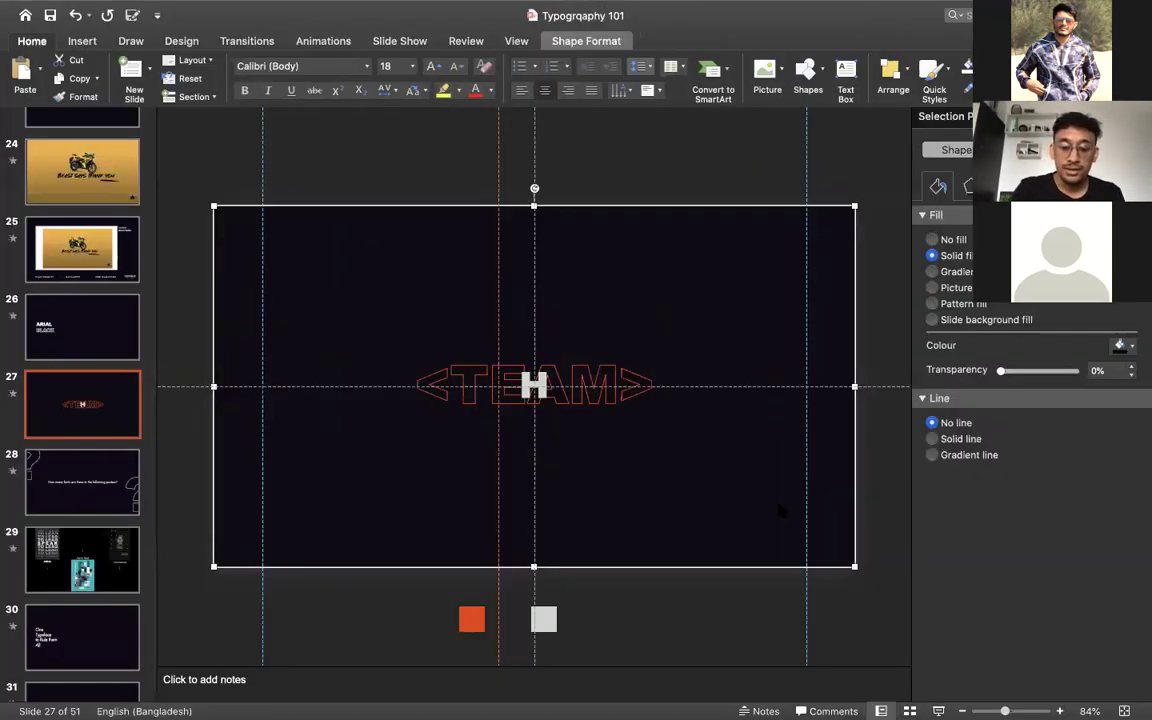
Start the slide show from slide 27 and advance past the question about fonts in the following posters
key("super+shift+Return")
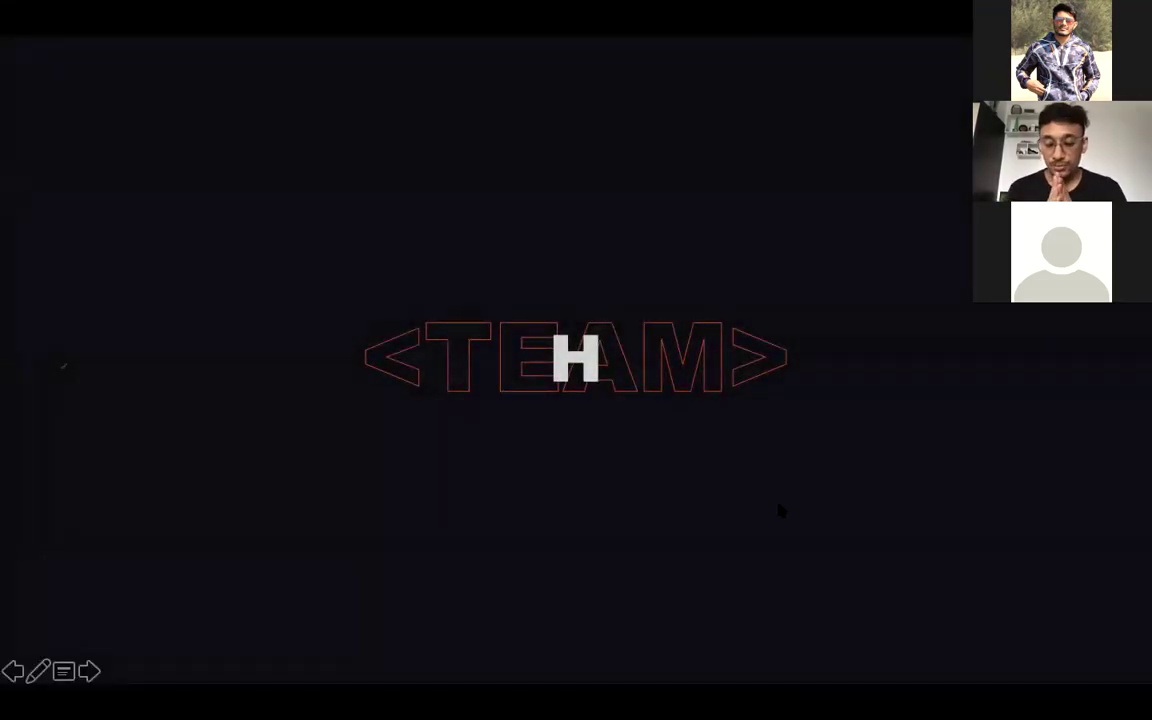
key("Right")
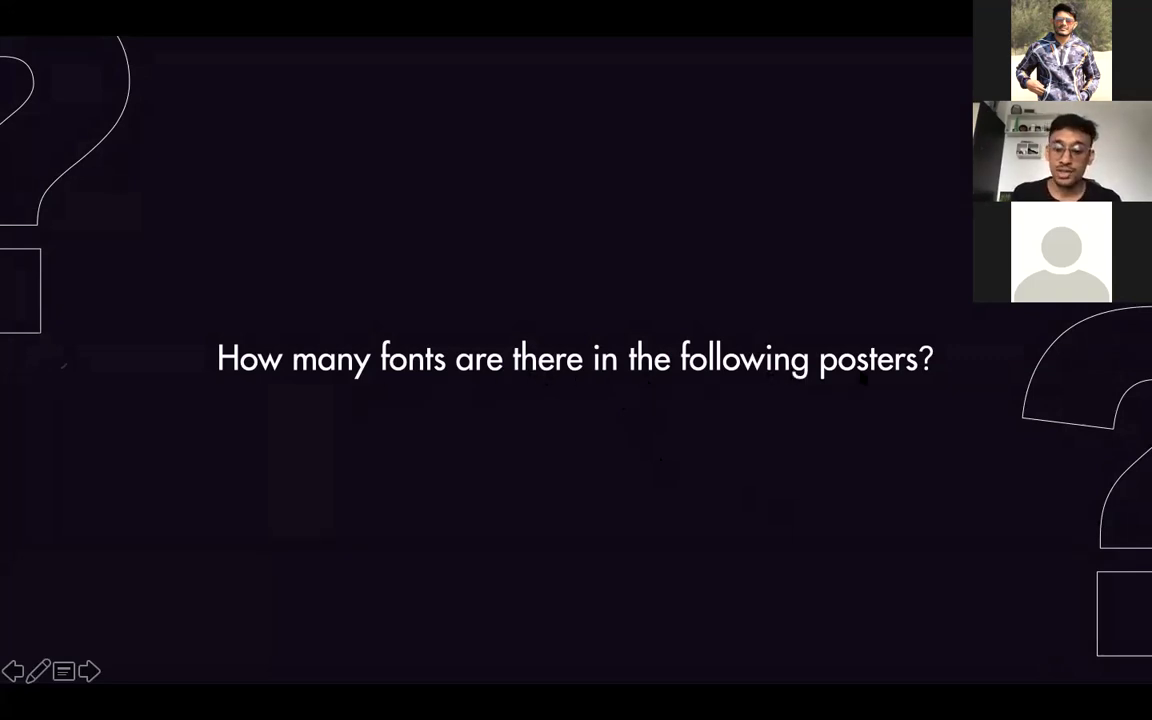
key("Right")
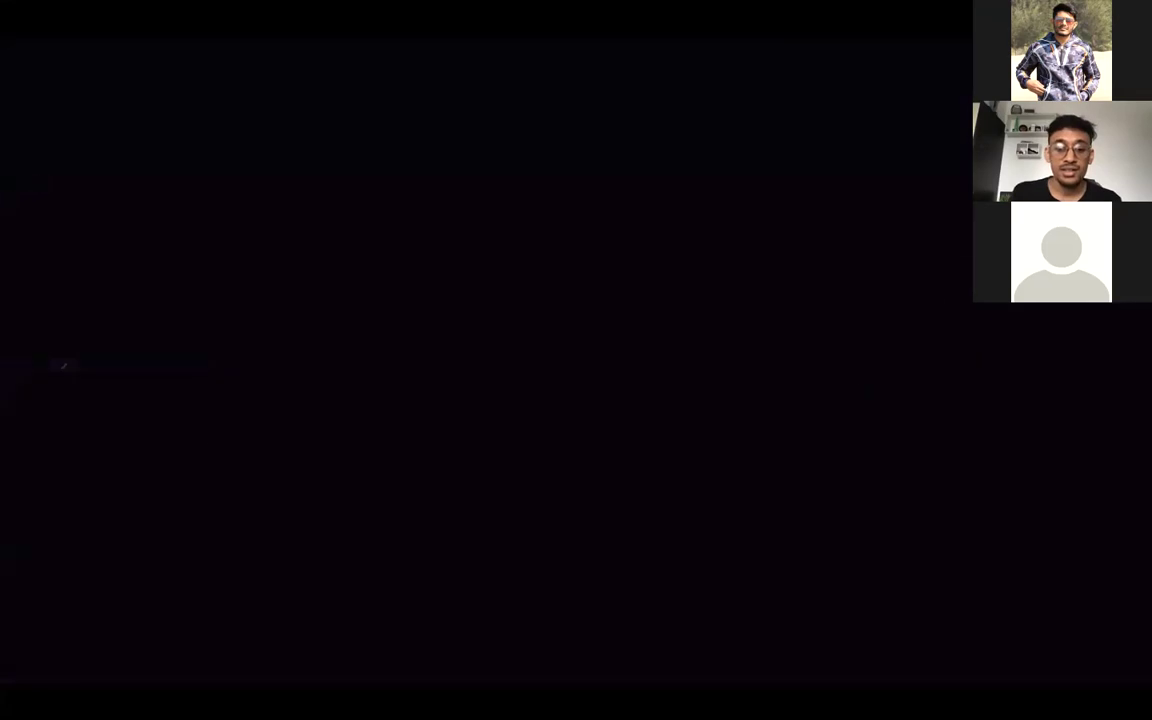